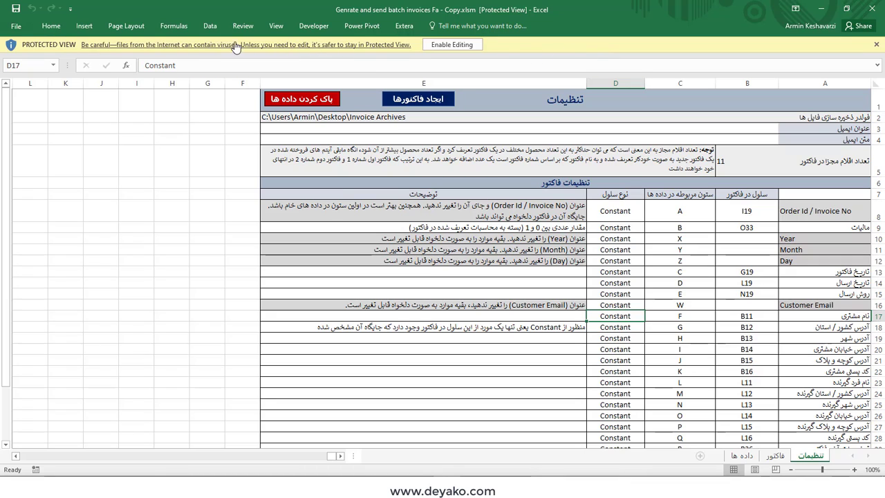
Step: Enable editing and macro content for the protected invoice workbook
left_click(467, 48)
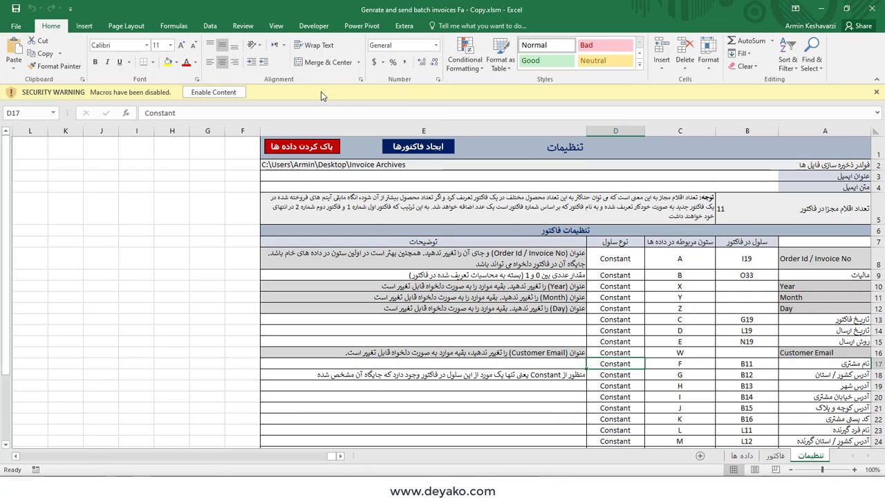
left_click(222, 95)
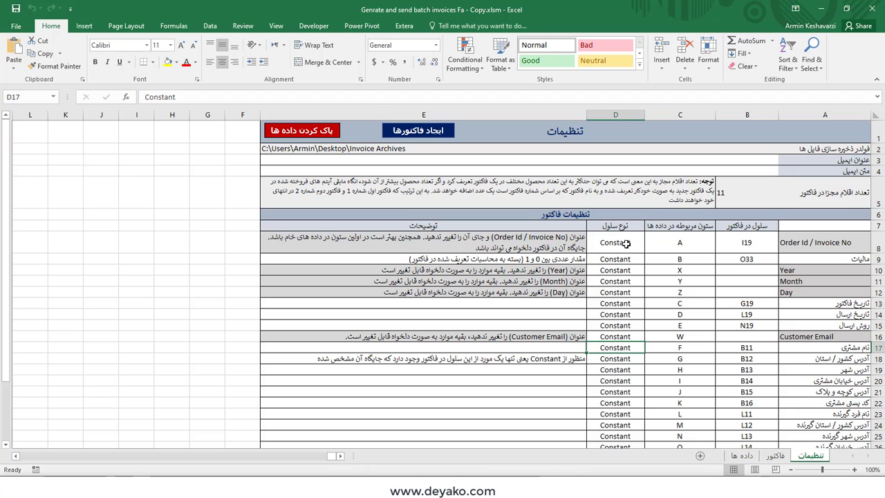
Step: Look over the تنظیمات settings sheet and compare it with the workbook's data and invoice sheets
scroll(830, 249, "down", 2)
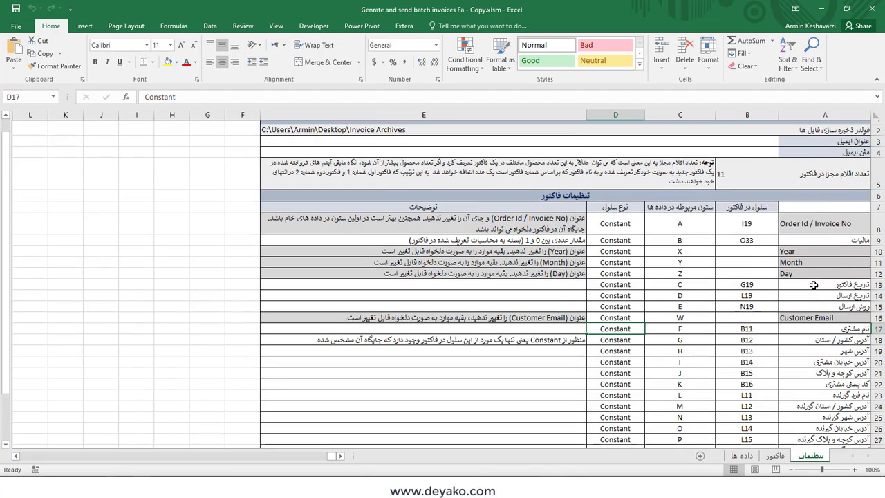
scroll(814, 285, "up", 2)
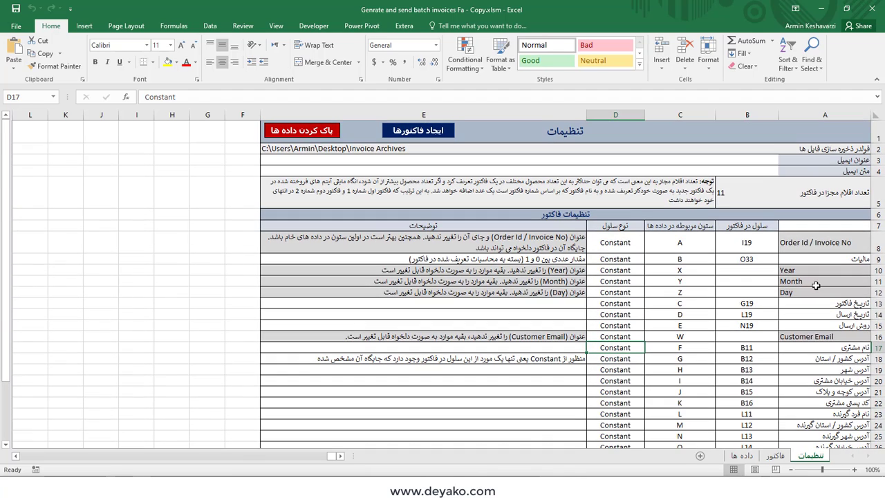
left_click(744, 455)
left_click(775, 456)
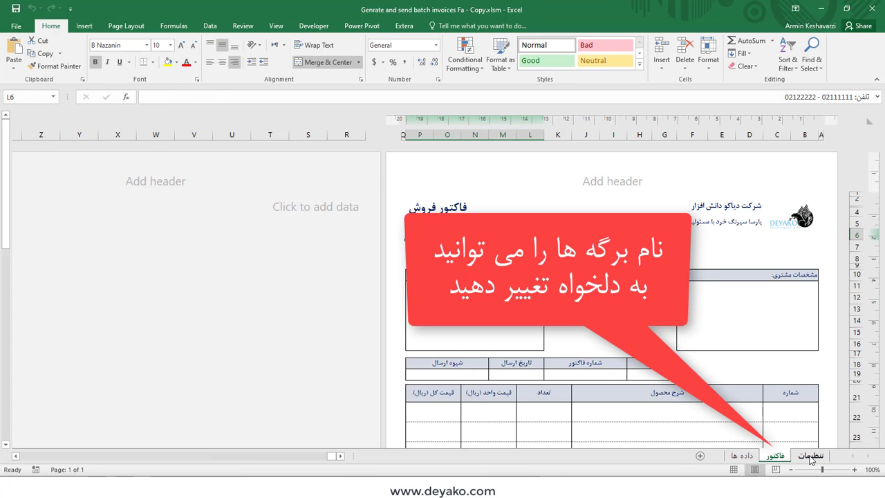
left_click(811, 457)
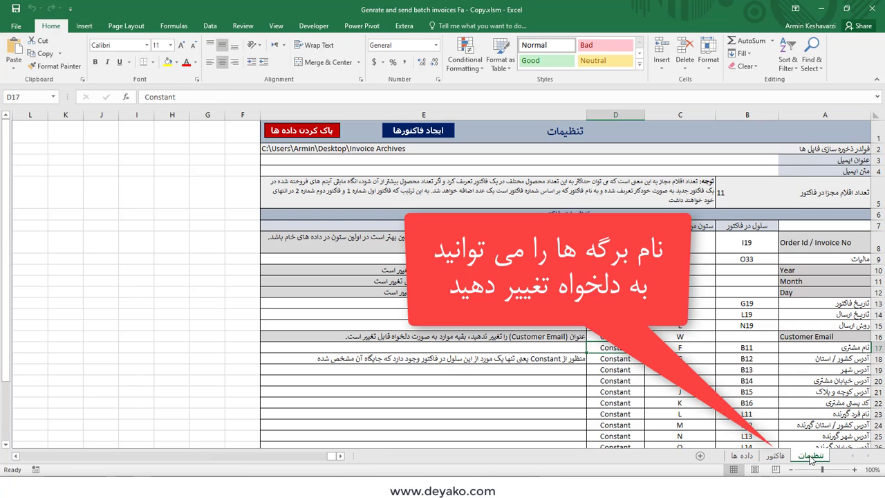
left_click(775, 455)
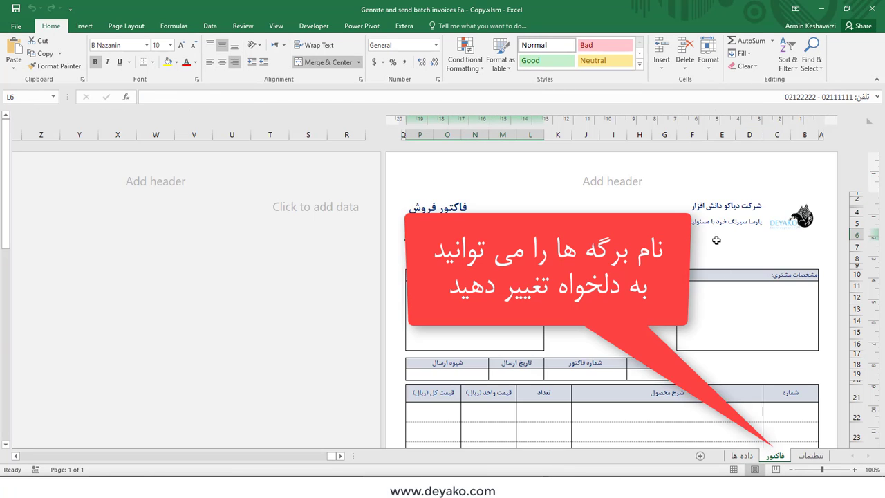
Step: Inspect the فاکتور invoice template from header to footer and compare it with the raw records on the داده ها sheet
scroll(716, 240, "down", 5)
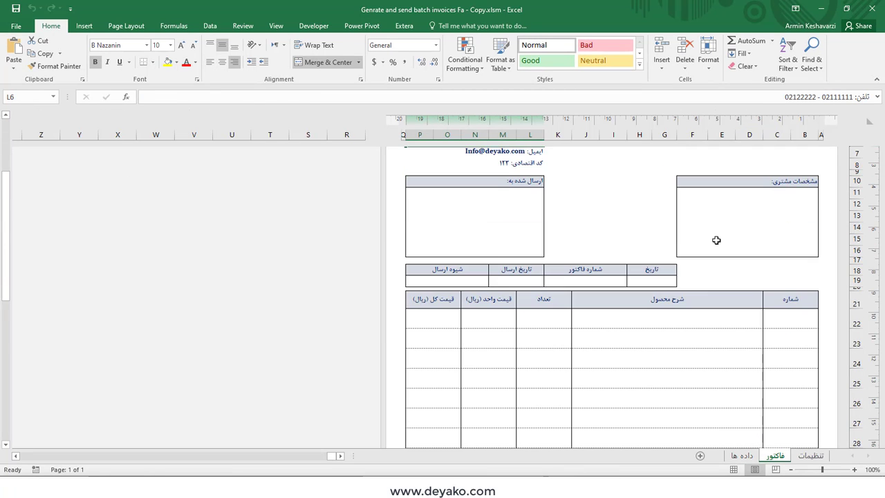
scroll(716, 240, "down", 2)
scroll(717, 240, "down", 4)
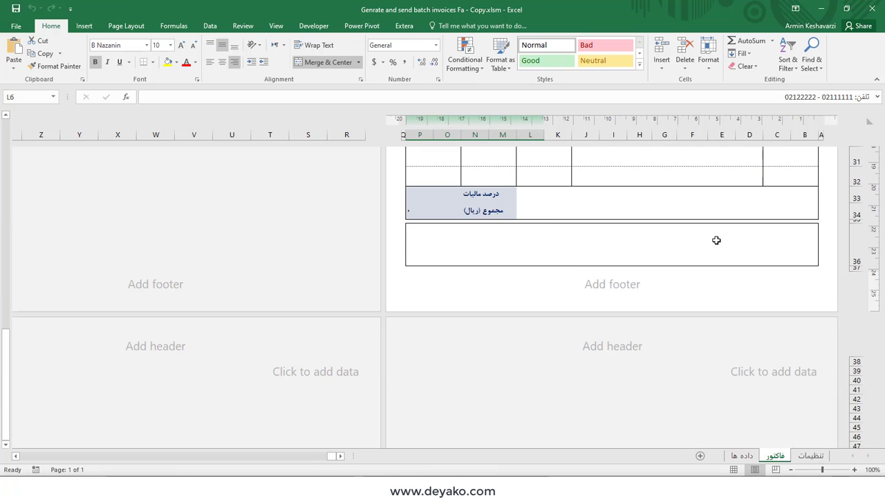
scroll(716, 240, "up", 10)
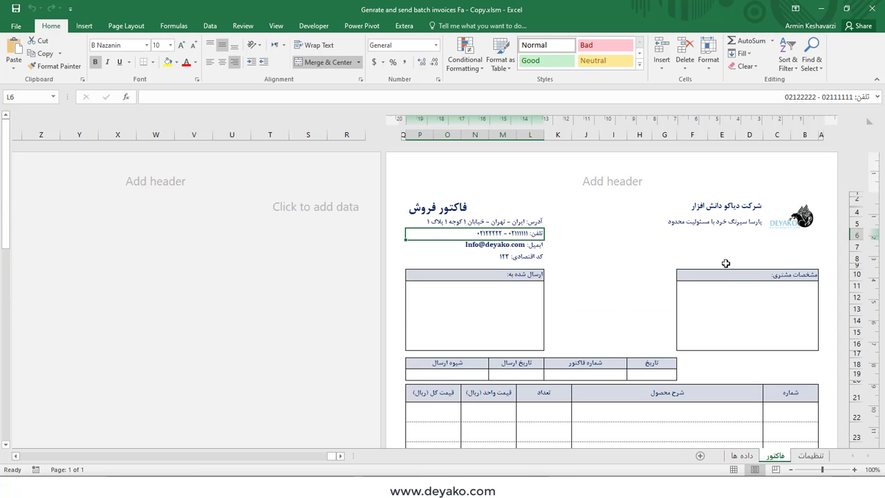
left_click(745, 456)
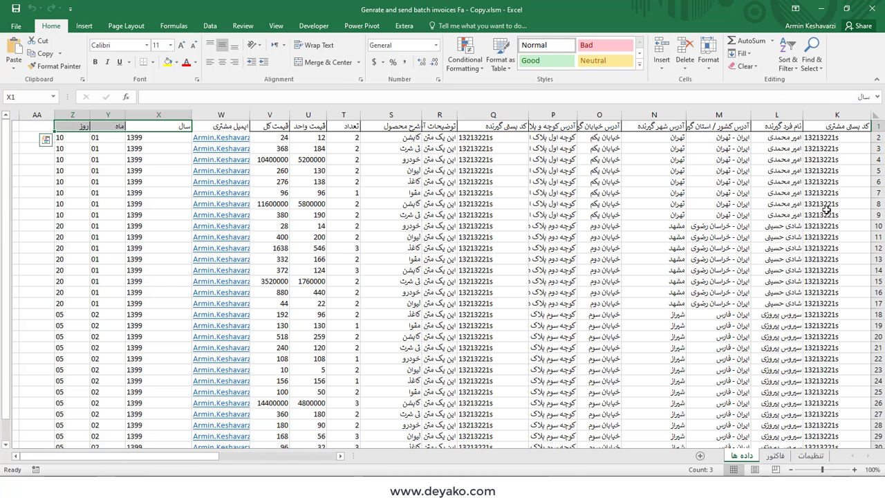
left_click(775, 457)
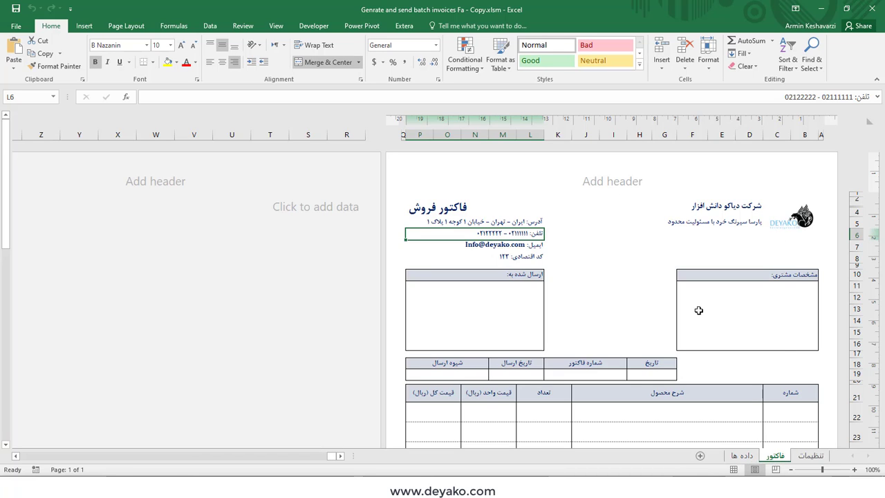
left_click(742, 456)
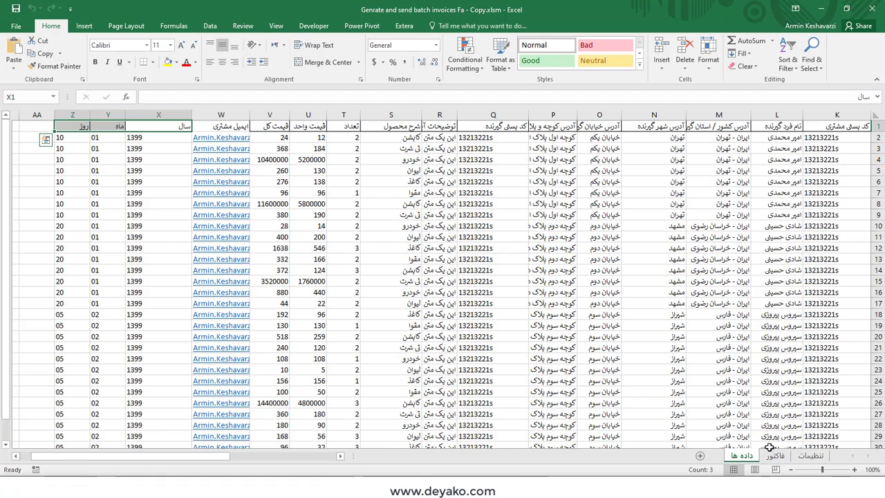
Step: Return to the فاکتور sheet and review its customer, shipping, item table and totals sections
left_click(775, 456)
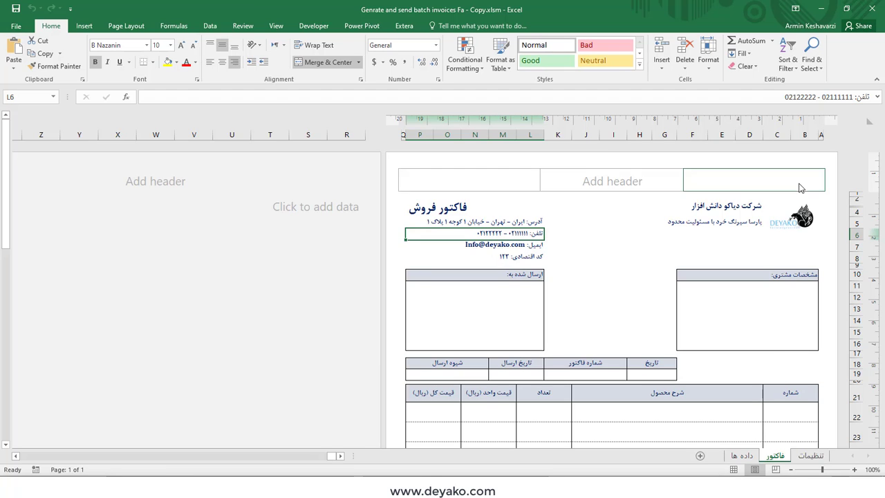
scroll(600, 238, "down", 7)
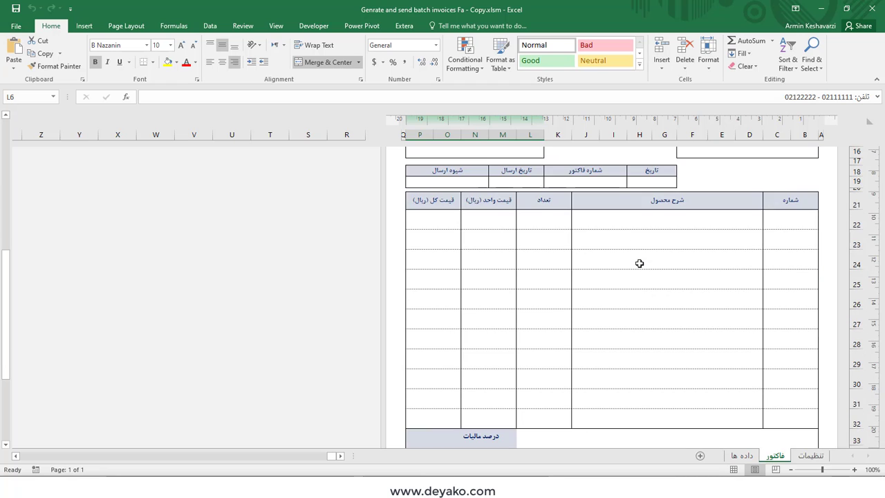
scroll(639, 263, "down", 1)
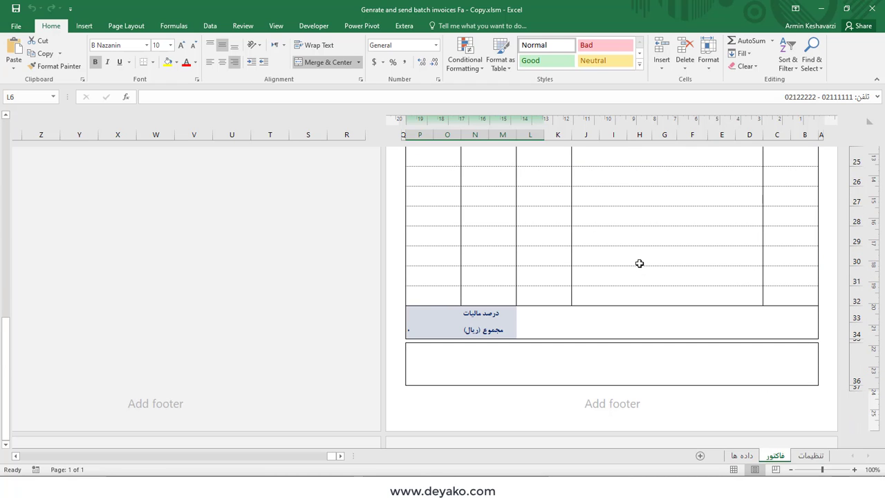
scroll(640, 263, "up", 8)
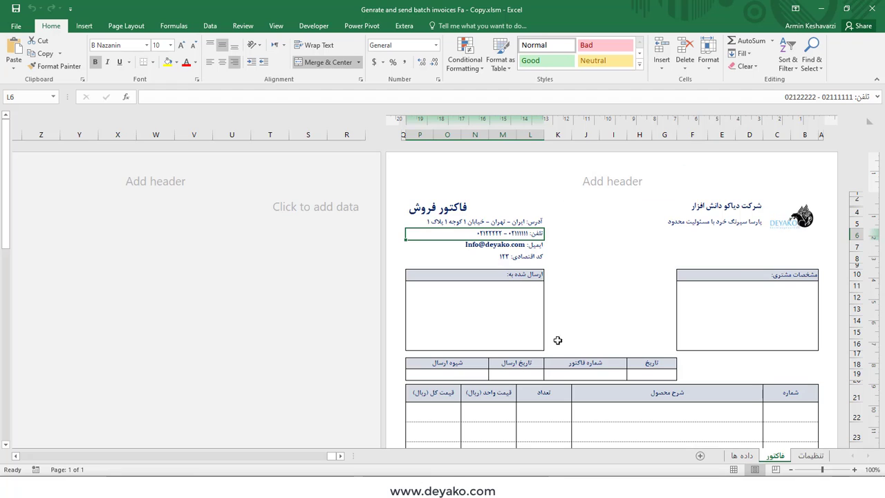
scroll(722, 285, "down", 3)
scroll(721, 285, "up", 3)
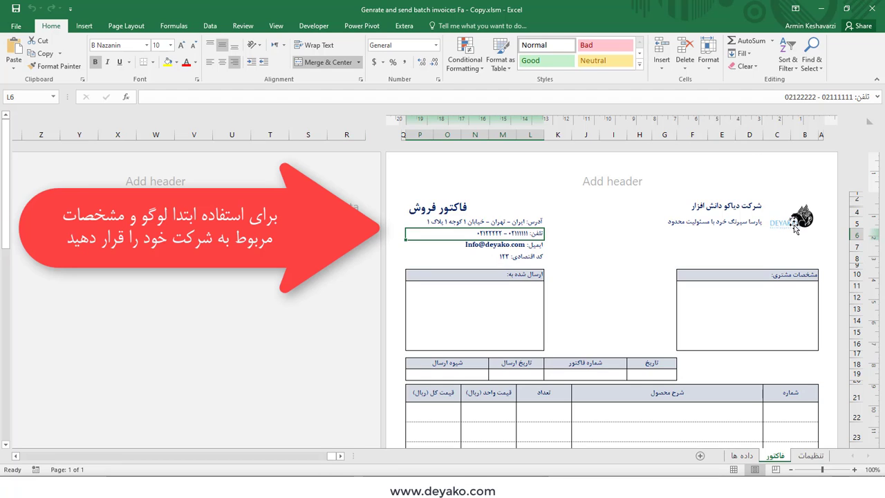
Step: Check the company name, logo, subtitle and contact detail cells in the invoice header, ending on the invoice title
left_click(724, 207)
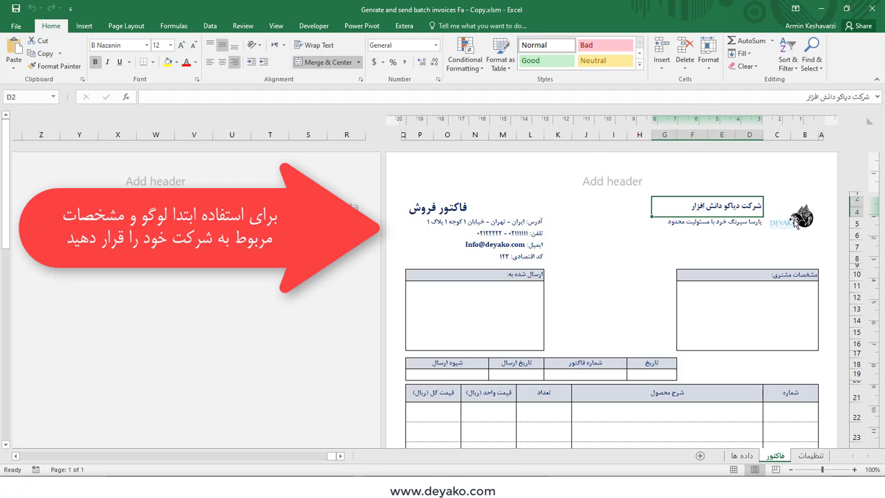
left_click(795, 220)
left_click(715, 209)
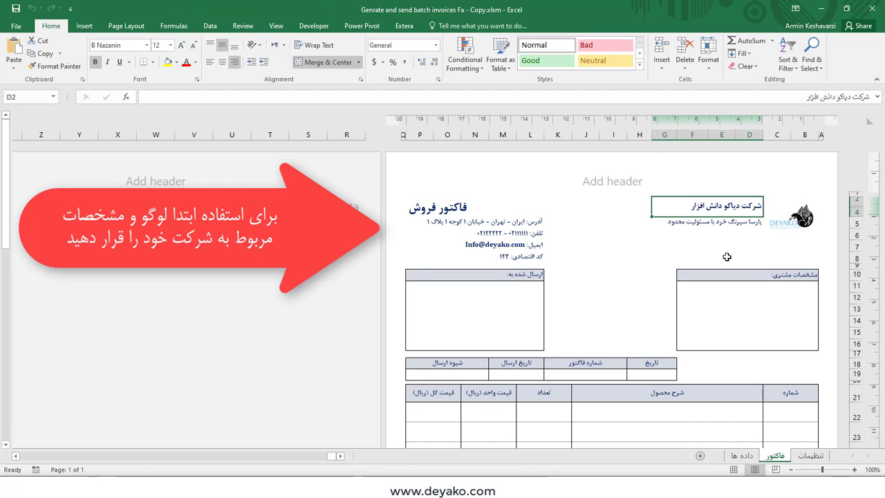
left_click(703, 229)
left_click(678, 207)
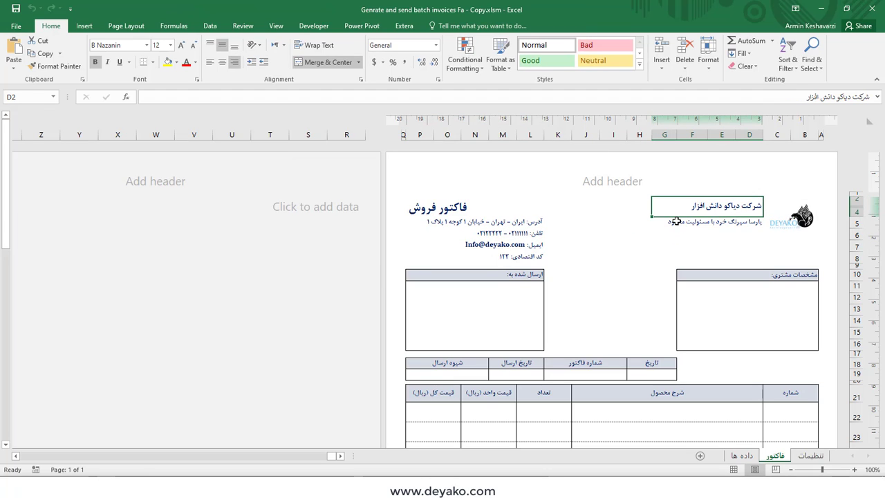
left_click(692, 222)
left_click(510, 225)
key("Down")
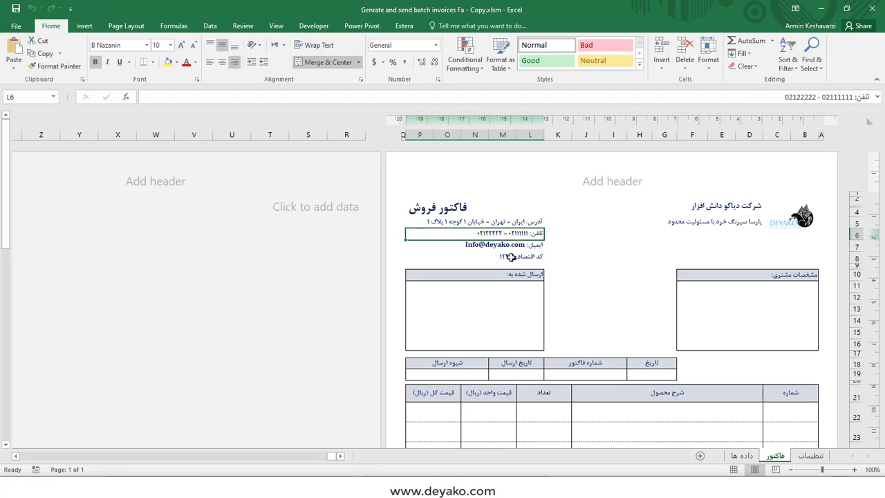
key("Down")
key("Down")
key("Up")
key("Up")
key("Up")
key("Up")
Step: Highlight the invoice's item rows B22:P32 and examine the product description cells
scroll(632, 277, "down", 4)
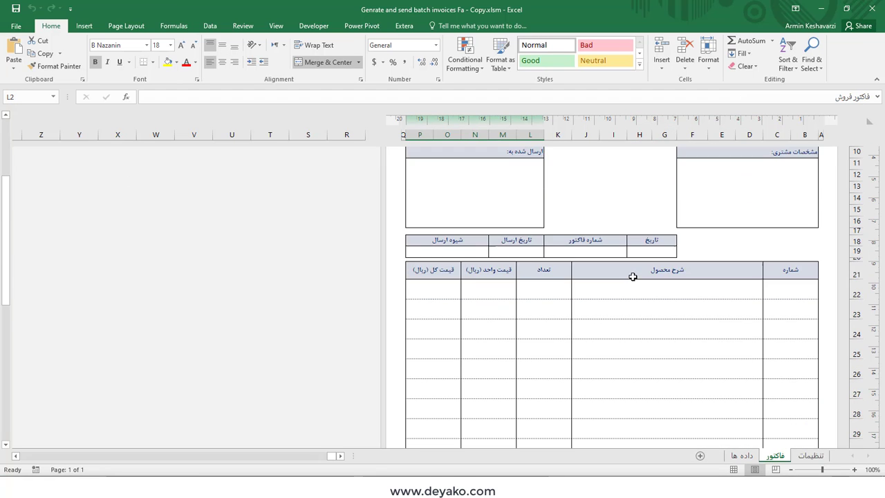
left_click_drag(795, 220, 446, 417)
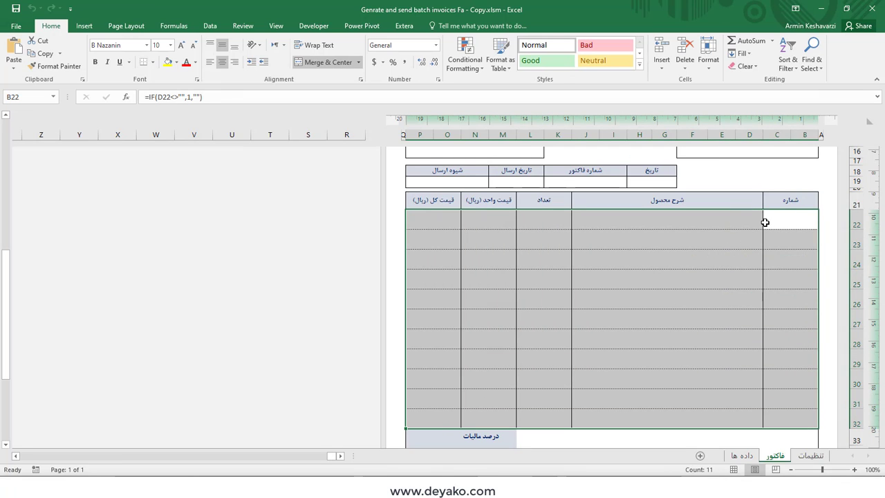
left_click(793, 224)
left_click(717, 219)
left_click(710, 240)
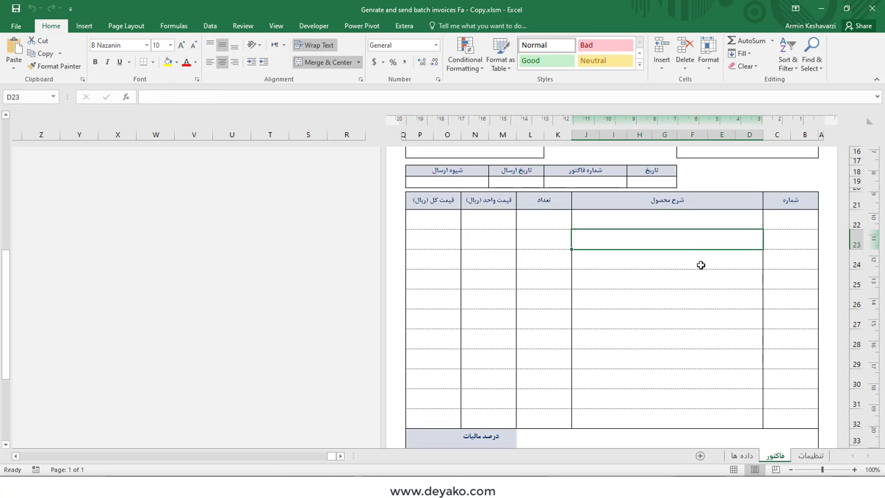
left_click_drag(701, 265, 685, 350)
Step: Inspect the row-numbering formulas in the item table's number column, from B22 down to B30
left_click(783, 219)
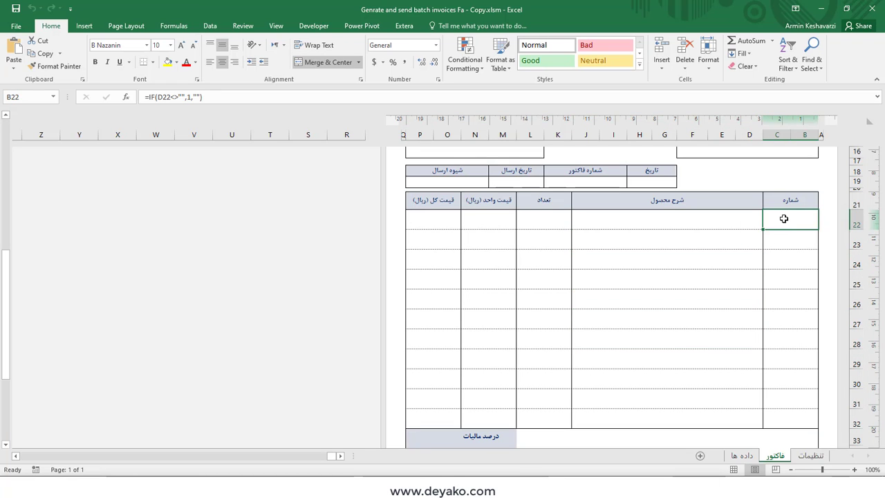
key("Down")
key("Down")
key("Down")
key("Down")
key("Down")
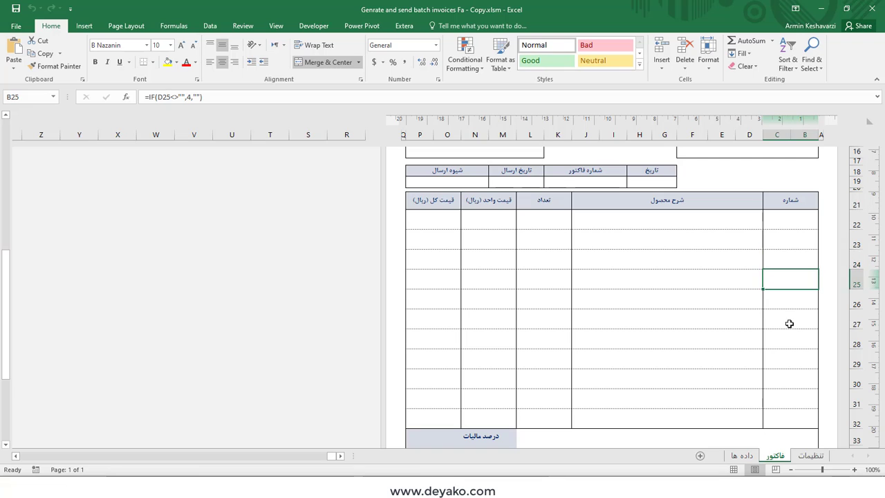
left_click(796, 373)
Step: Inspect the tax percentage cell O33, the total formula in O34, and the total-price range it sums
scroll(510, 409, "down", 1)
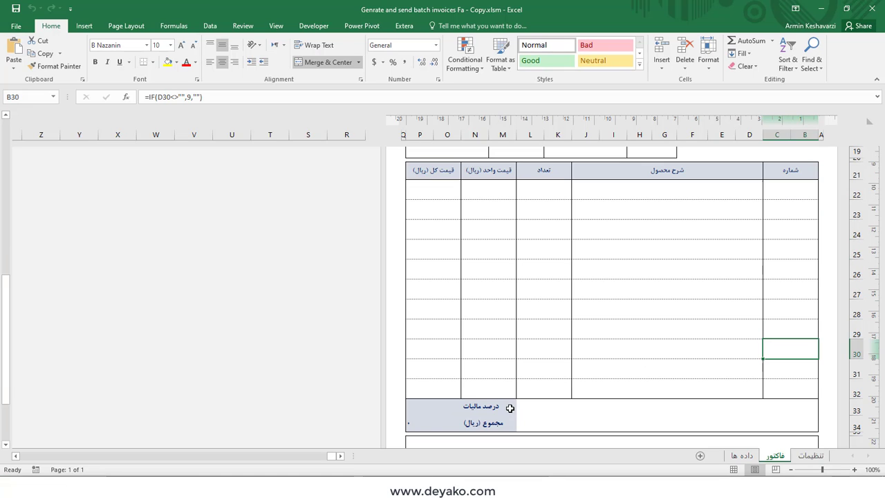
left_click(438, 405)
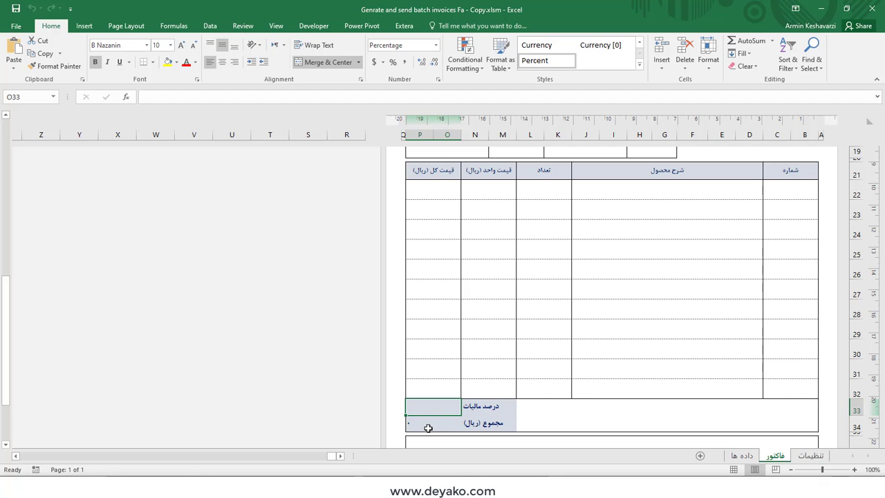
left_click(444, 428)
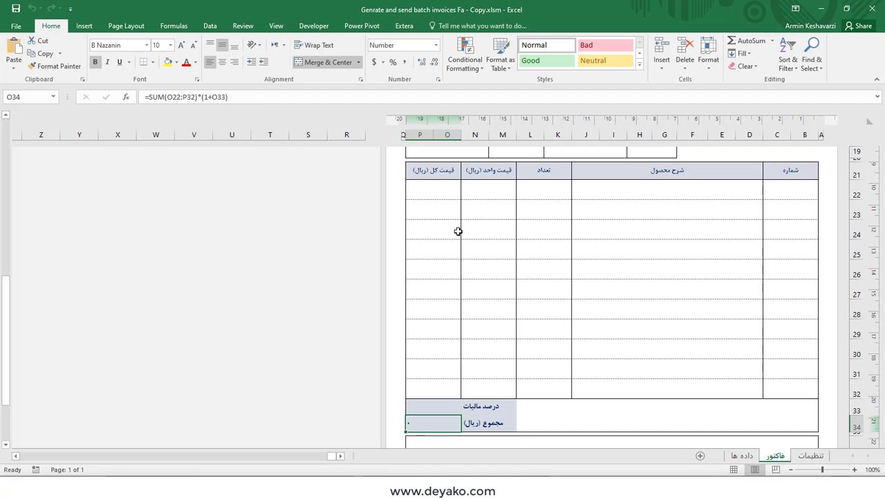
left_click_drag(431, 188, 447, 392)
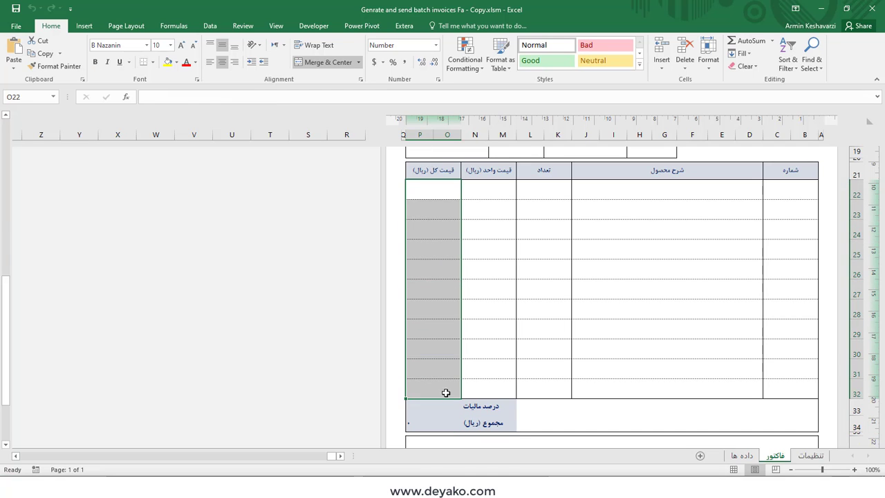
left_click(446, 422)
Step: Check the full page extent of the invoice template and open the داده ها data sheet
scroll(699, 370, "up", 6)
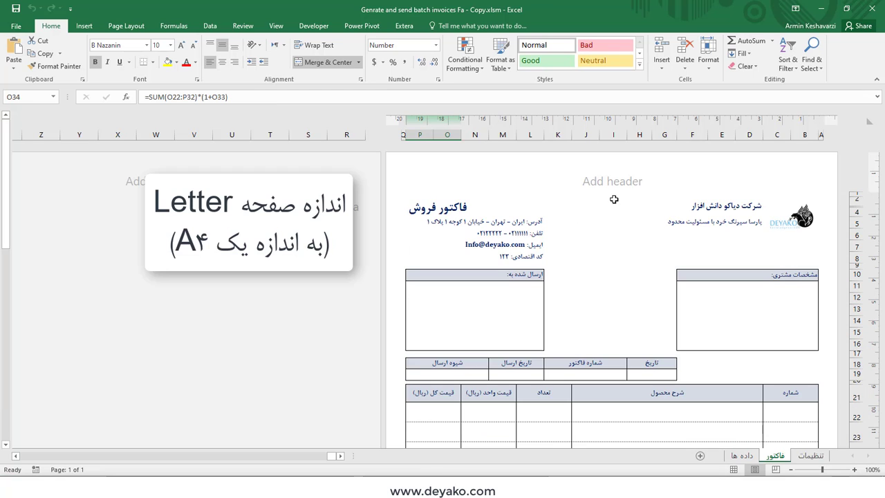
scroll(741, 248, "down", 10)
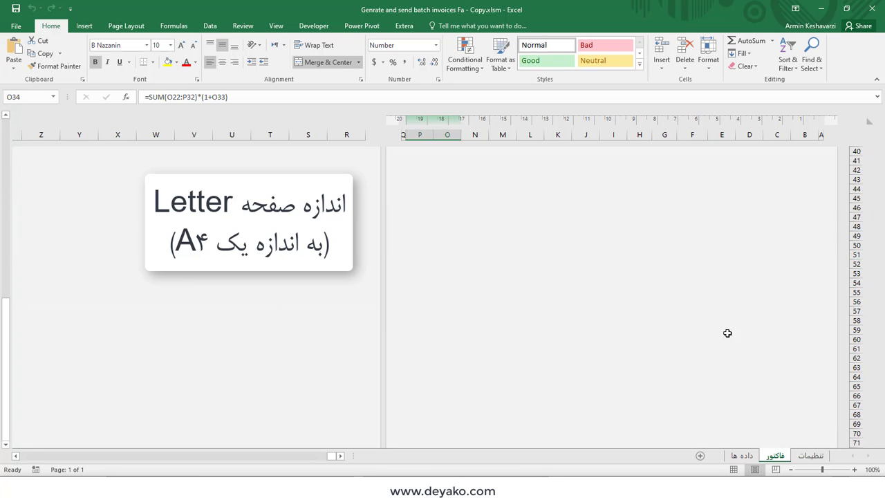
scroll(708, 343, "up", 10)
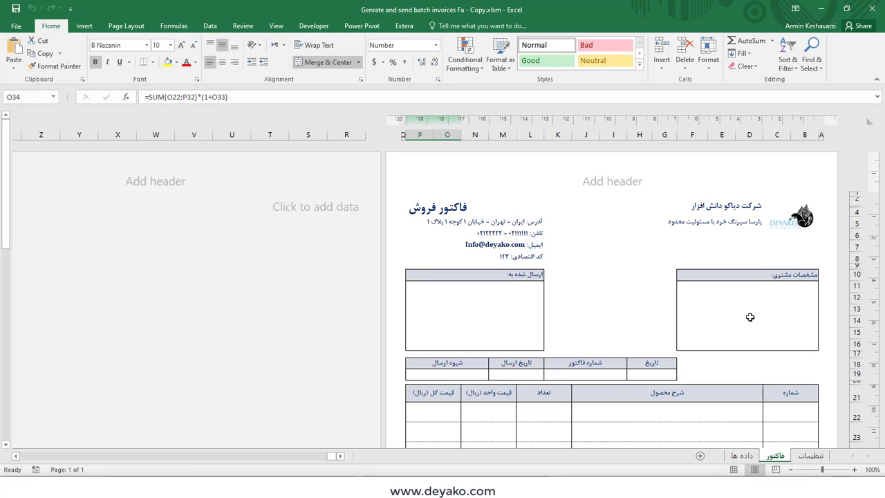
left_click(747, 456)
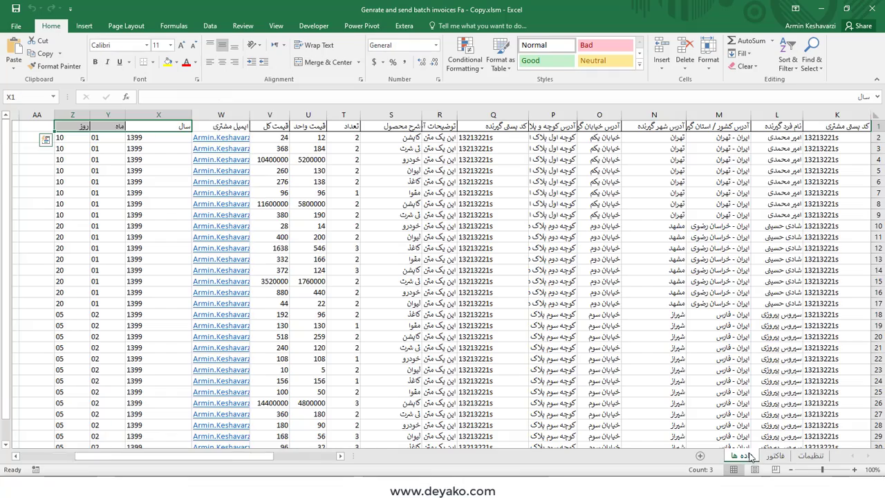
Step: Compare the header row of the داده ها sheet, back to the invoice number in A1, with the فاکتور template
left_click_drag(849, 125, 882, 122)
left_click(834, 128)
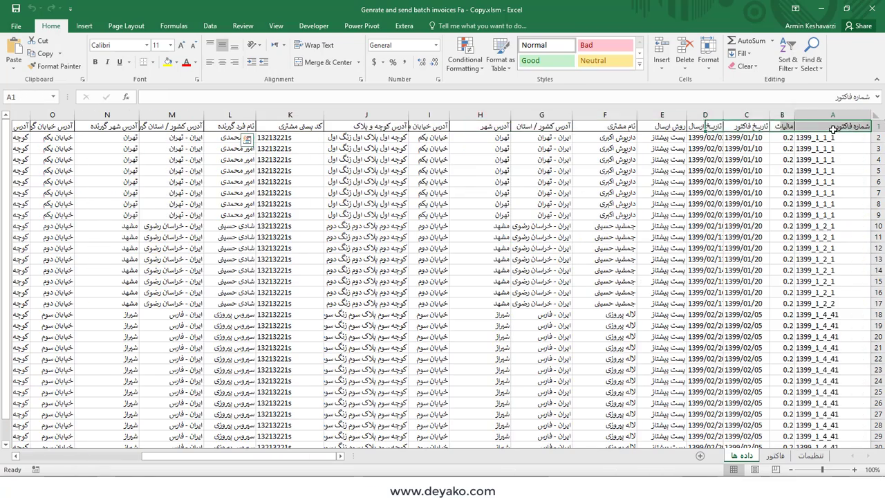
left_click(774, 456)
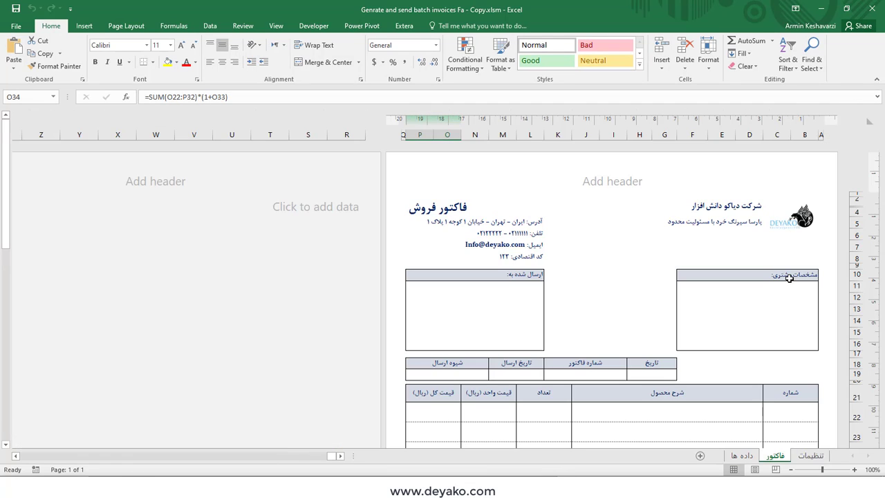
left_click(740, 456)
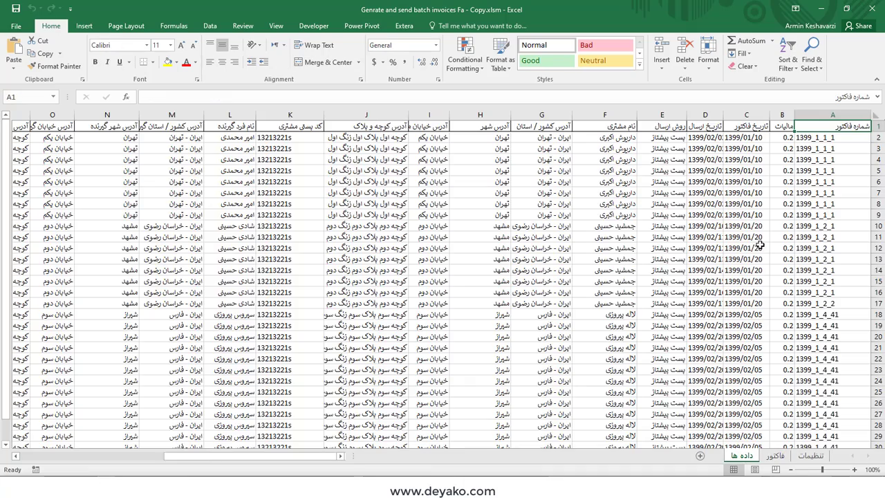
left_click_drag(837, 126, 882, 114)
left_click(775, 456)
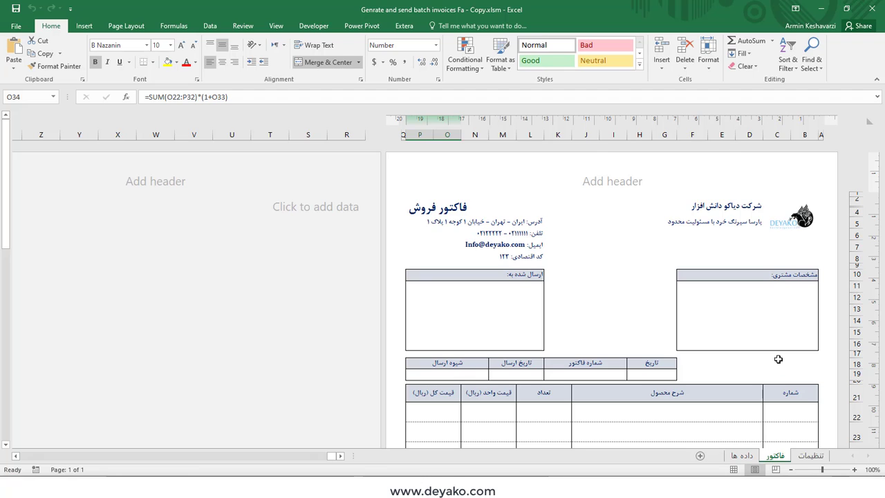
Step: Review the whole فاکتور template down to its totals and check it against the داده ها sheet
scroll(769, 395, "down", 3)
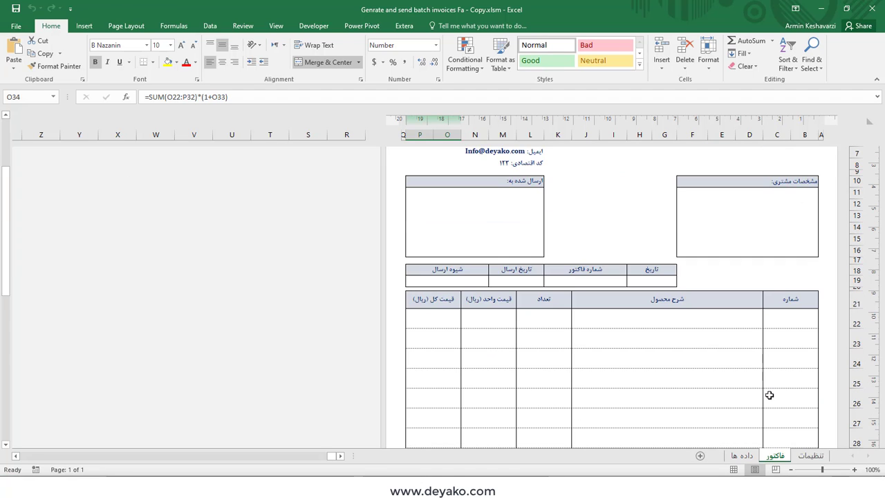
scroll(769, 395, "down", 2)
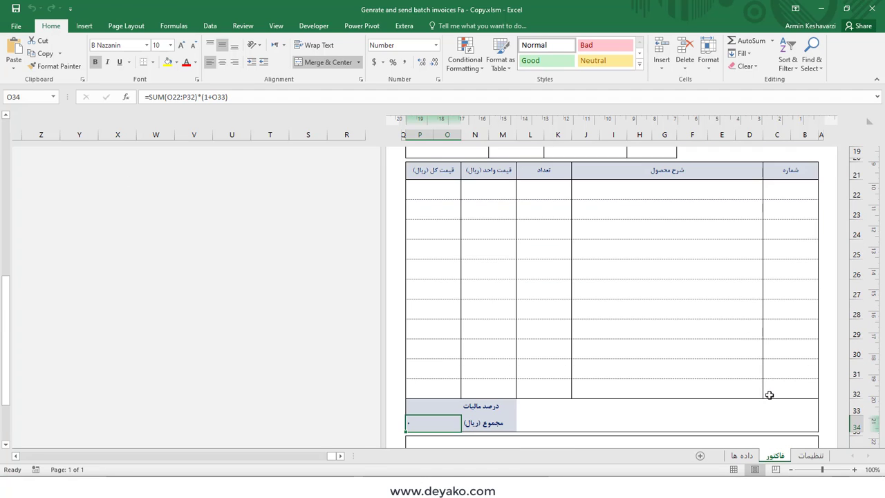
scroll(769, 395, "up", 5)
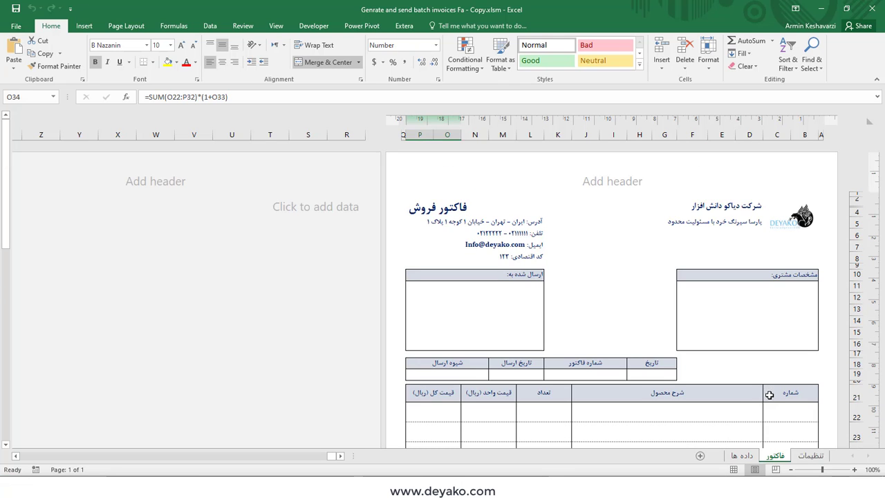
left_click(743, 455)
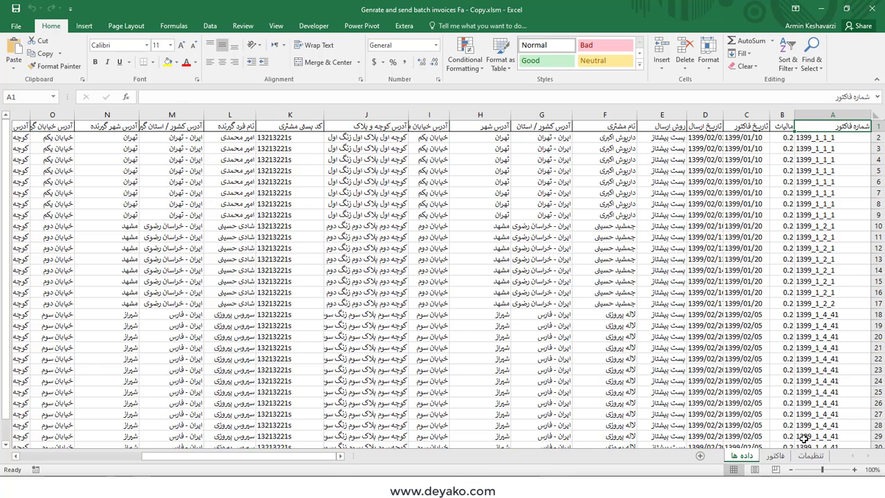
left_click(775, 456)
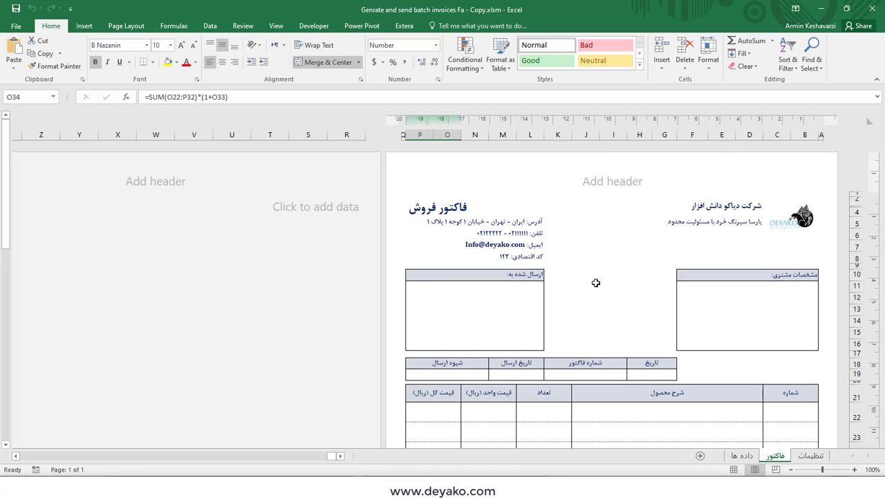
scroll(596, 283, "down", 6)
scroll(596, 285, "up", 6)
Step: Inspect the customer details rows B13, B15 and B16 and the invoice title cell L2
left_click(775, 309)
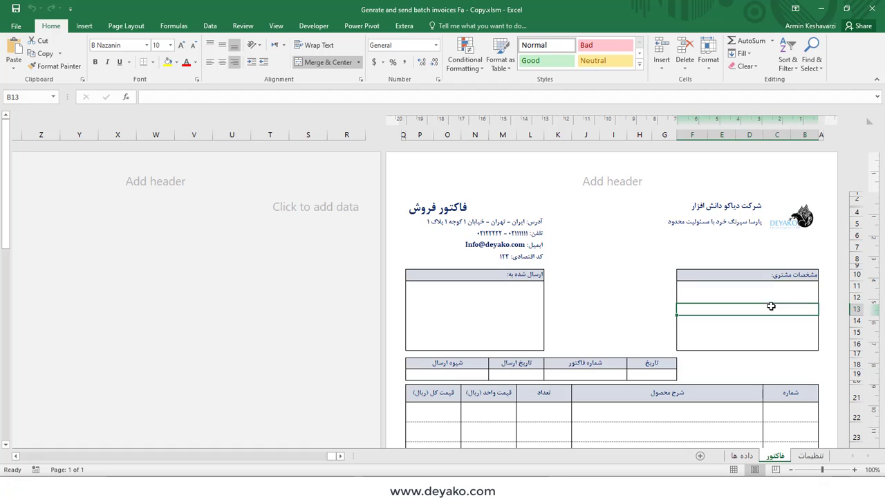
left_click(766, 332)
left_click(752, 345)
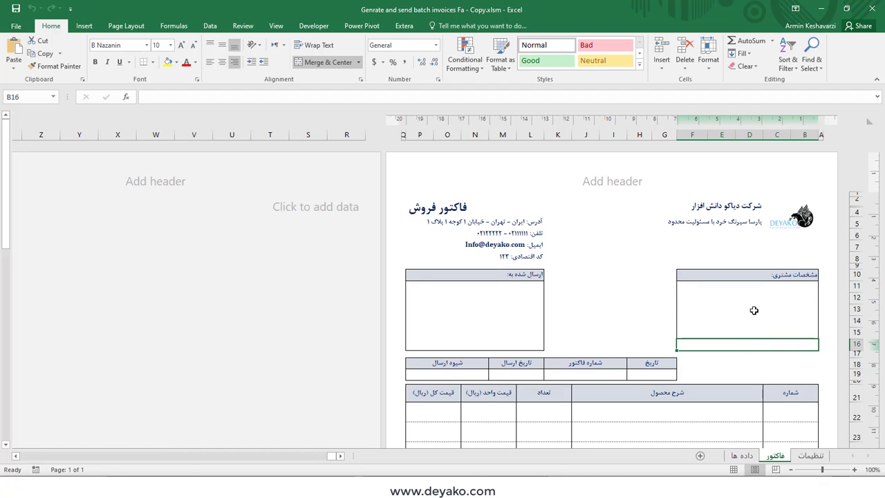
left_click(466, 208)
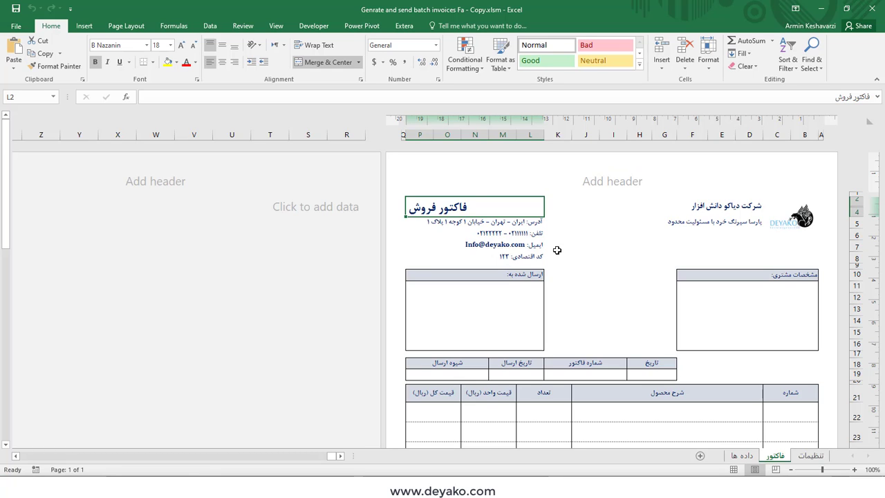
Step: Widen column P until the invoice template extends past the first page, and check the full layout
left_click_drag(407, 135, 357, 139)
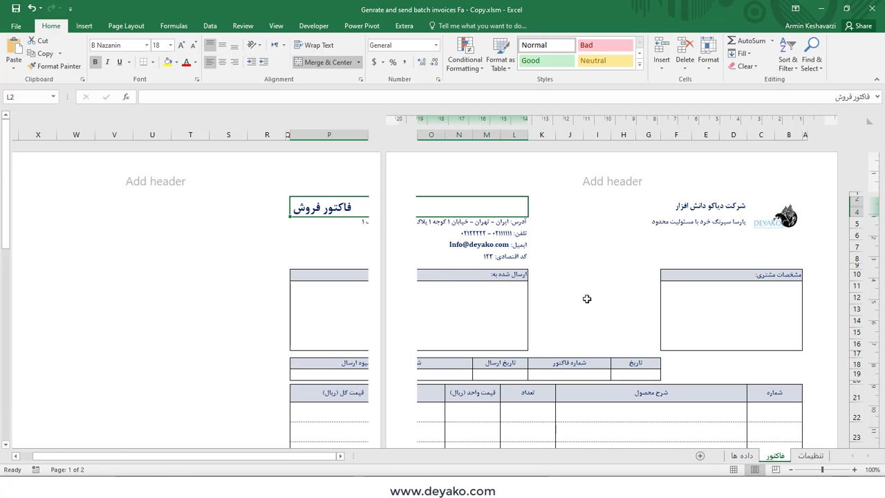
scroll(585, 299, "down", 6)
scroll(587, 299, "up", 6)
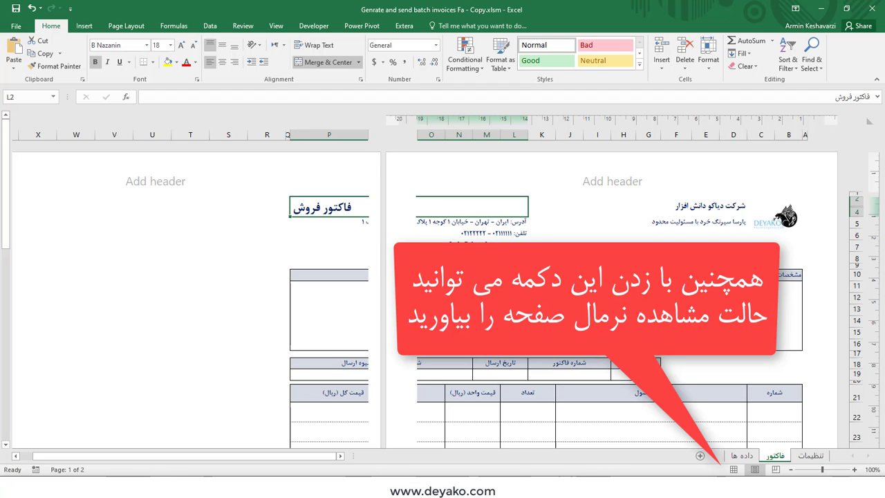
Step: Narrow column P until the invoice template fits on a single page, and check the full layout
left_click_drag(289, 134, 340, 136)
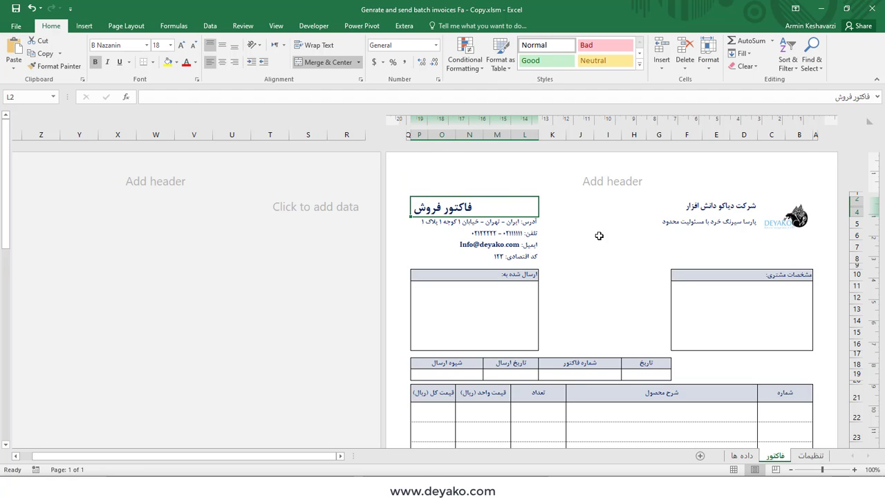
scroll(602, 245, "down", 6)
scroll(602, 247, "up", 6)
Step: Examine the company logo and the company name in D2 of the invoice header
left_click(769, 216)
left_click(706, 220)
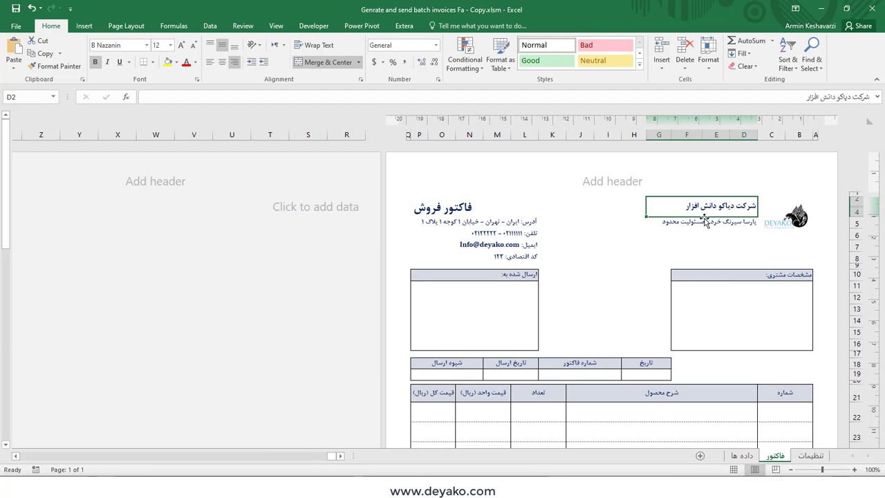
left_click(706, 220)
left_click(768, 219)
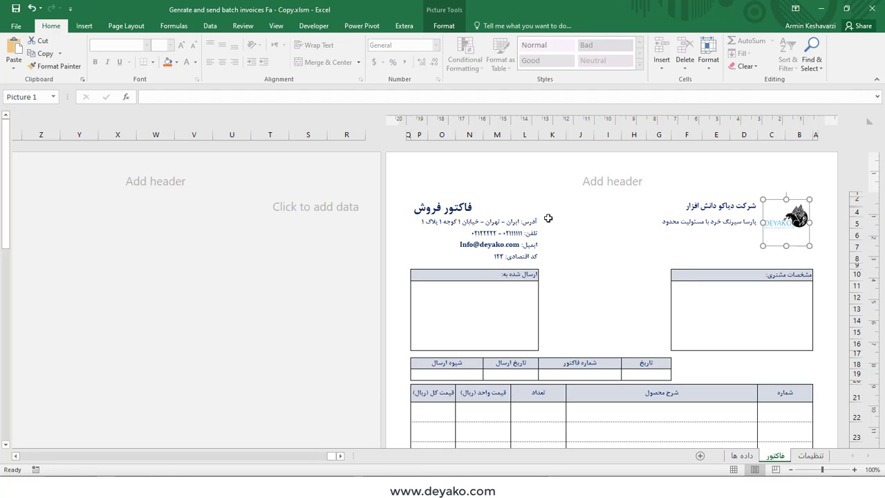
Step: Examine the seller's contact cells under the invoice title, including L6 and L7, and highlight the whole header block
left_click(455, 214)
left_click(477, 235)
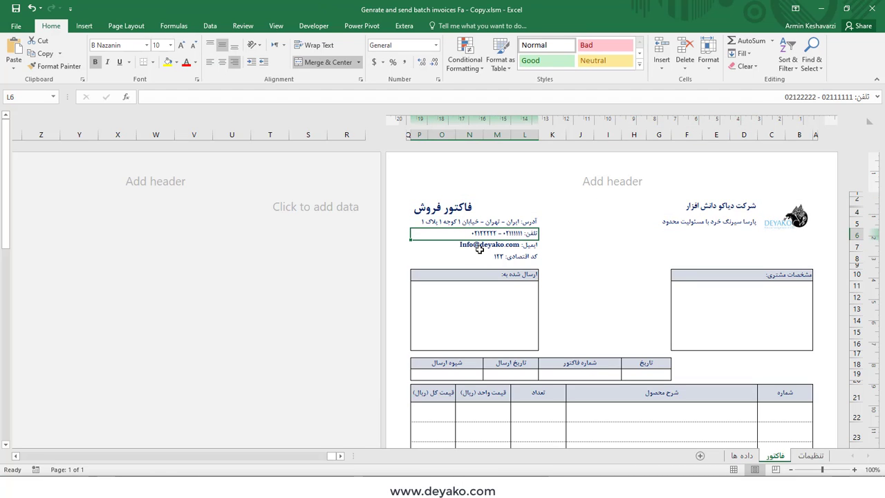
left_click(520, 245)
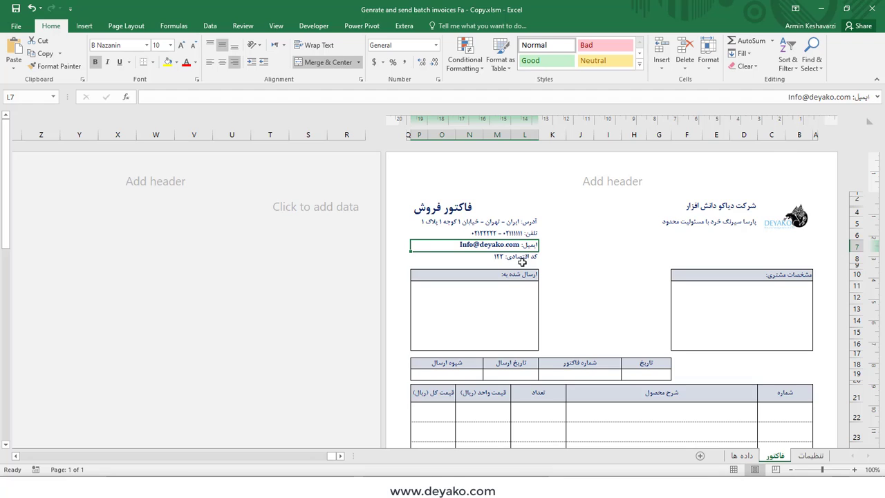
left_click_drag(498, 208, 792, 263)
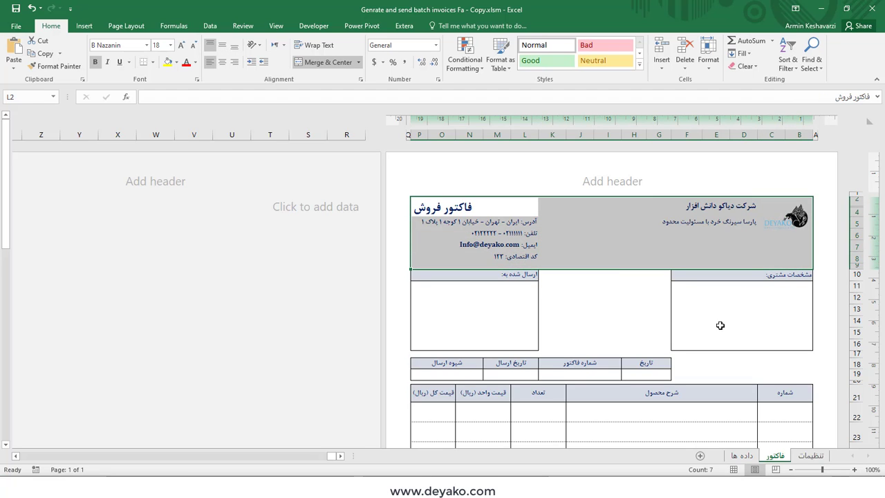
Step: Inspect the rows of the customer details box starting at B10 and compare them with the داده ها sheet
scroll(720, 325, "down", 2)
left_click(765, 214)
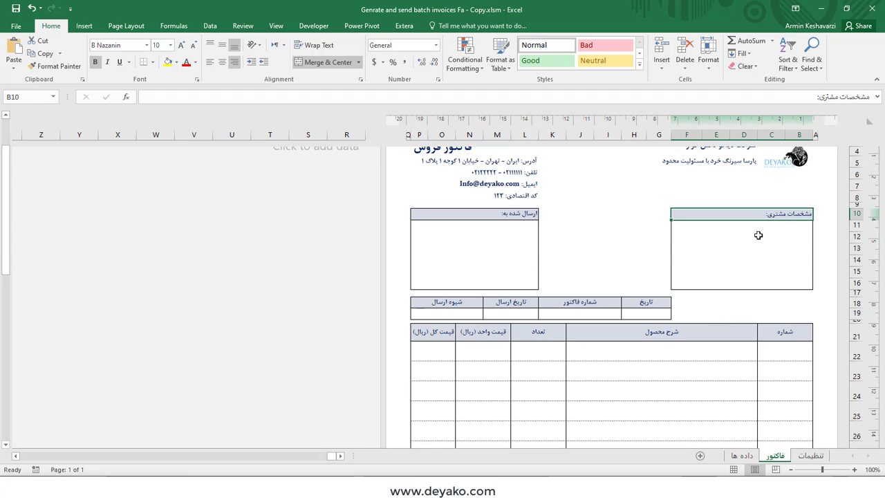
left_click(761, 223)
left_click(751, 238)
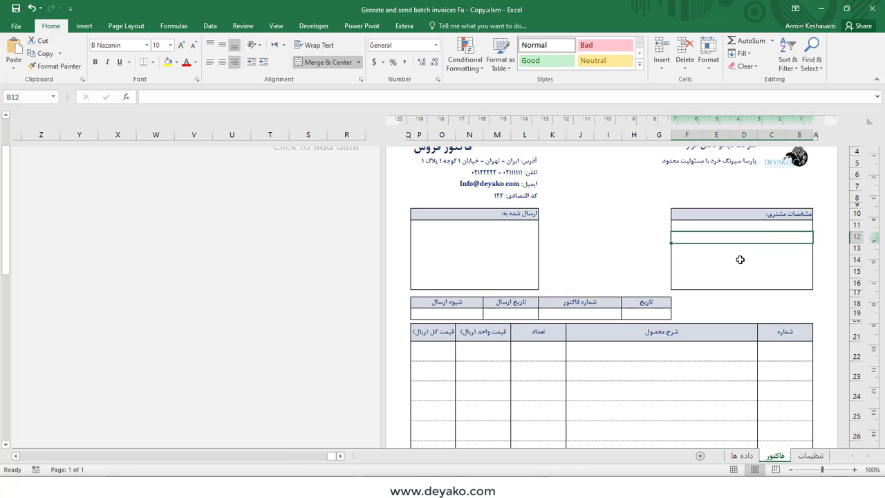
left_click(789, 223)
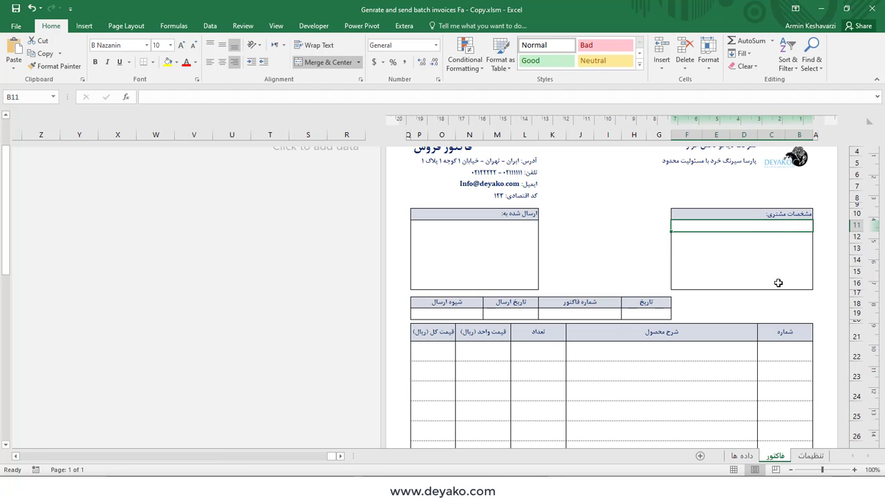
left_click(778, 282)
left_click(783, 235)
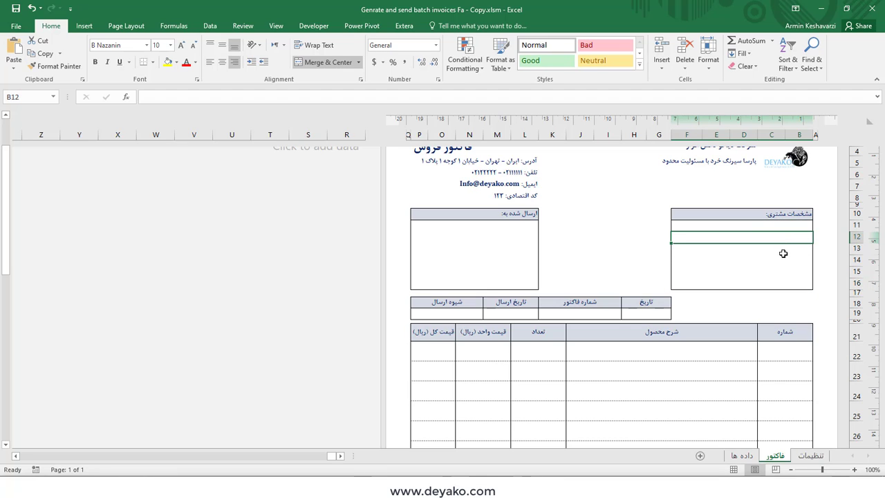
left_click(780, 249)
left_click(784, 271)
left_click(744, 456)
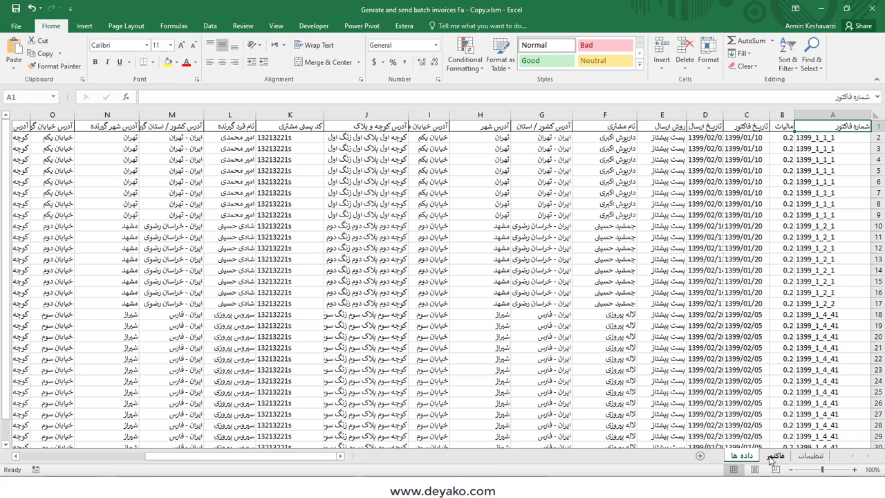
left_click(776, 456)
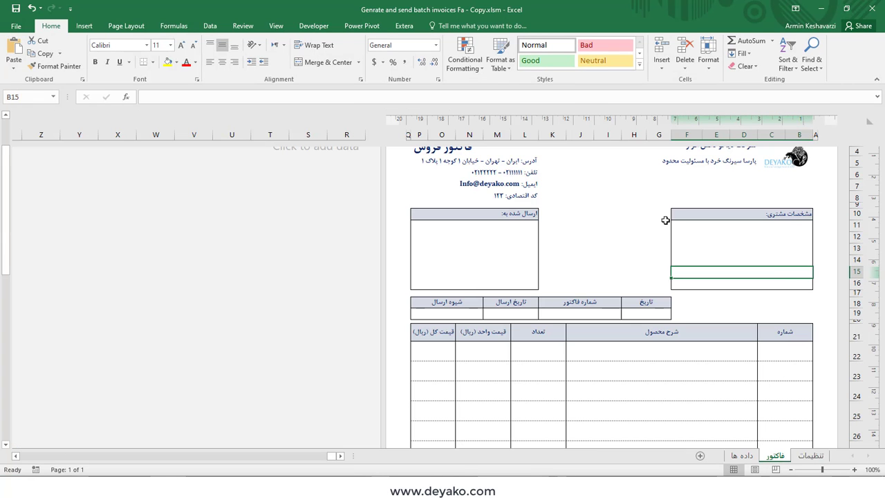
Step: Inspect the rows of the ارسال شده به recipient box and highlight the whole box from L10 to L16
left_click(494, 215)
left_click(492, 232)
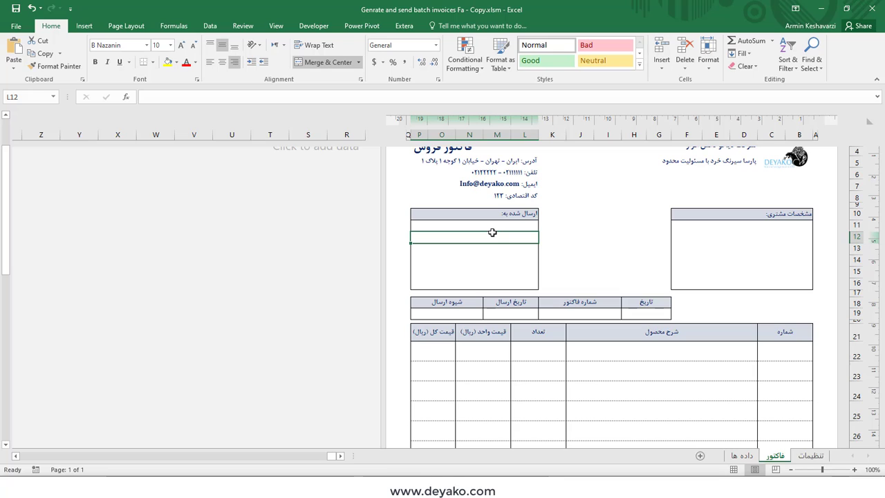
left_click(504, 228)
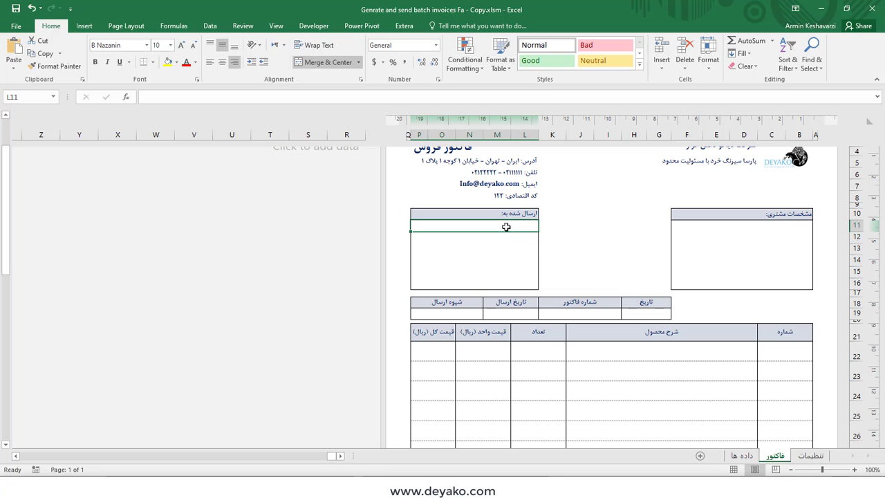
left_click(510, 241)
left_click(512, 256)
left_click(513, 271)
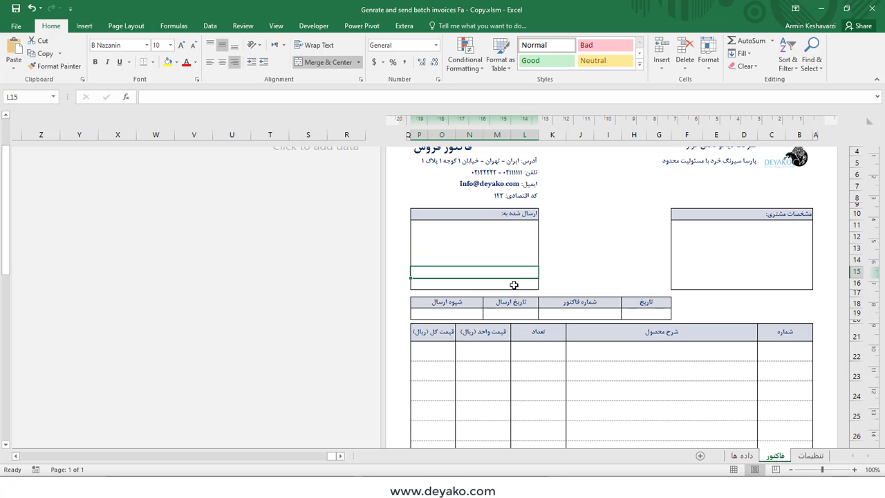
left_click(514, 284)
left_click_drag(499, 213, 504, 281)
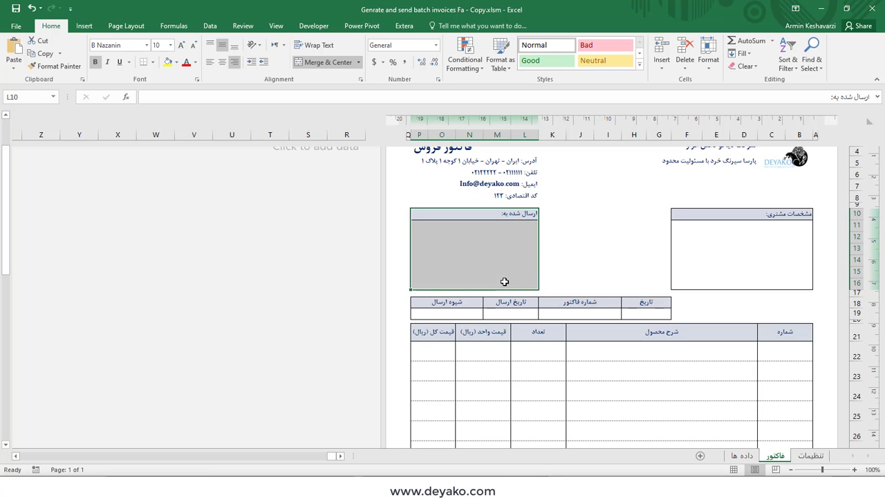
Step: Recheck the individual recipient cells in rows 11 to 16 below the ارسال شده به heading
left_click(523, 226)
left_click(523, 240)
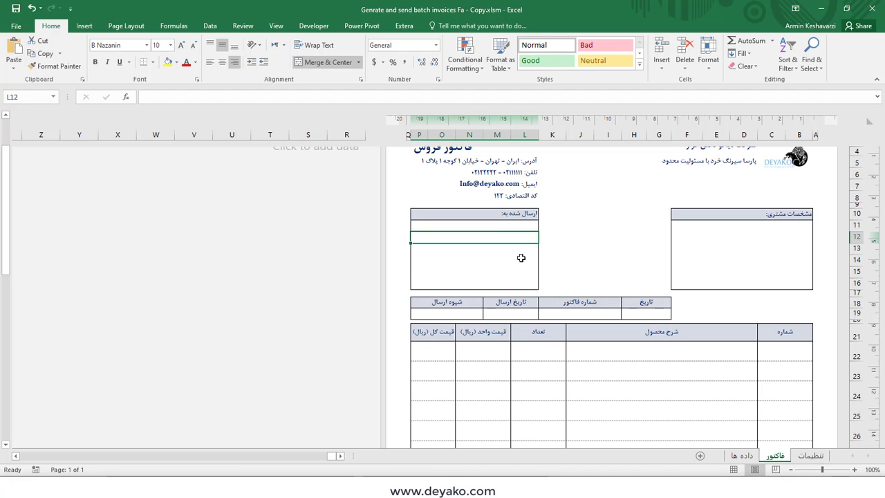
left_click(520, 258)
left_click(520, 273)
left_click(523, 282)
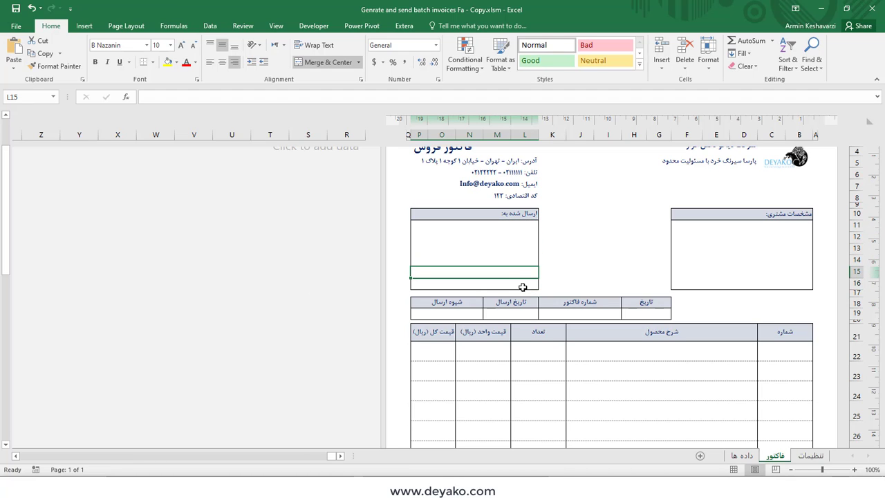
left_click(525, 229)
left_click(525, 239)
left_click(524, 251)
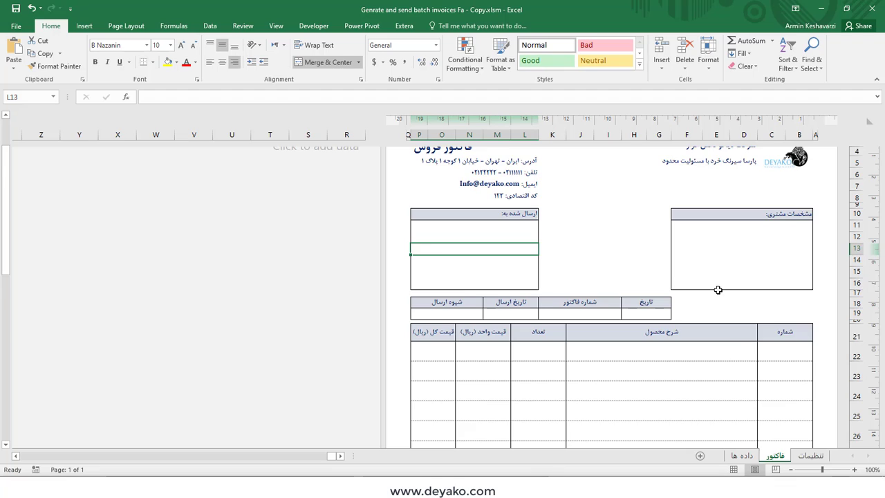
Step: Inspect the row 19 cells for invoice date, invoice number, shipping date and shipping method
scroll(718, 290, "down", 1)
left_click(633, 281)
left_click(595, 281)
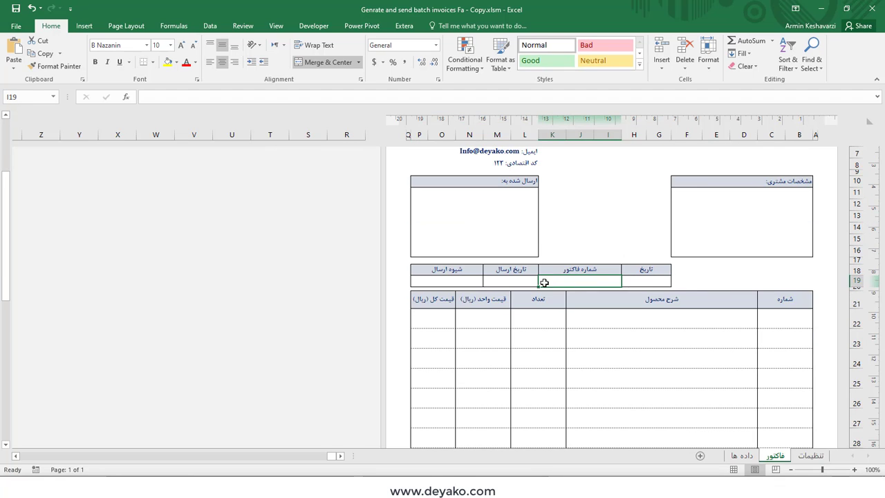
left_click(509, 280)
left_click(437, 281)
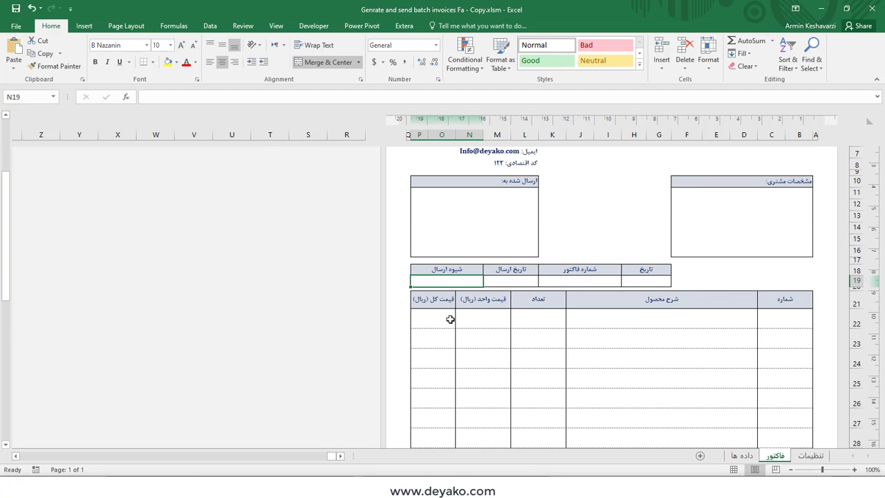
Step: Recheck the row 19 cells for date, invoice number, shipping date and shipping method, one by one
left_click_drag(455, 284, 642, 282)
left_click(631, 282)
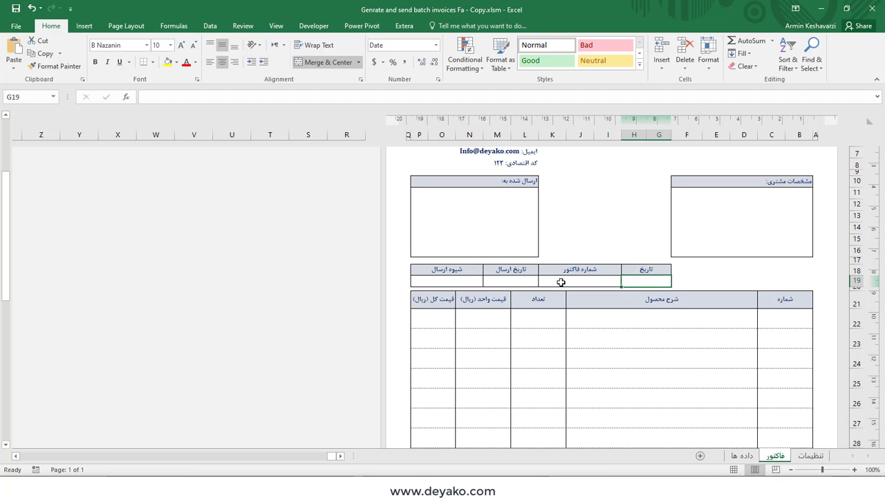
left_click(561, 282)
left_click(516, 280)
left_click(451, 280)
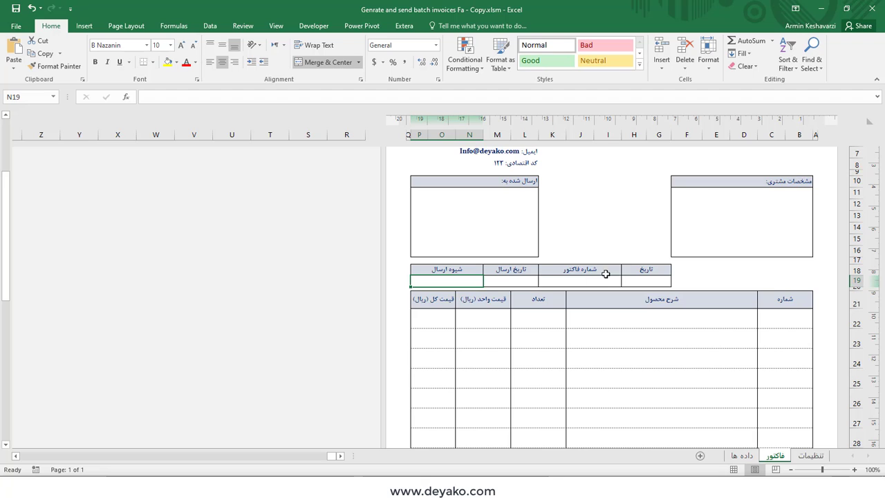
Step: Inspect the row 22 cells of the product table for number, description, quantity, unit price and total price
scroll(767, 269, "down", 1)
left_click(785, 286)
left_click(705, 286)
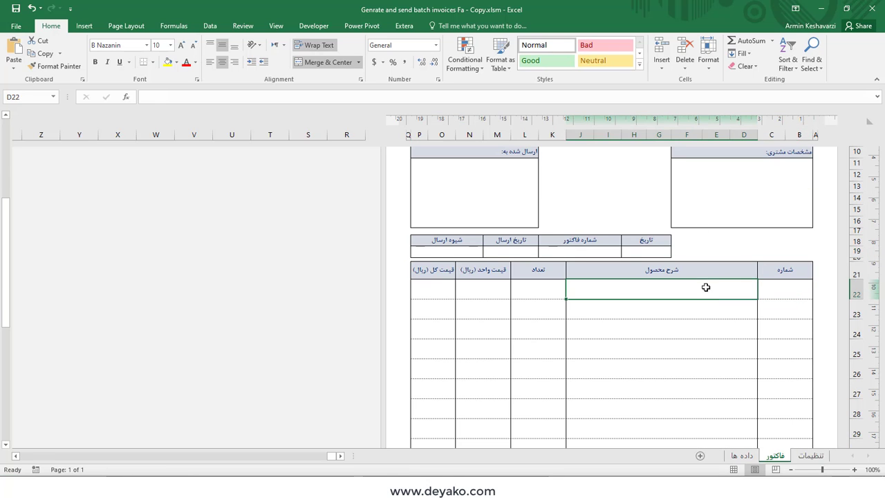
left_click(535, 291)
left_click(484, 288)
left_click(418, 289)
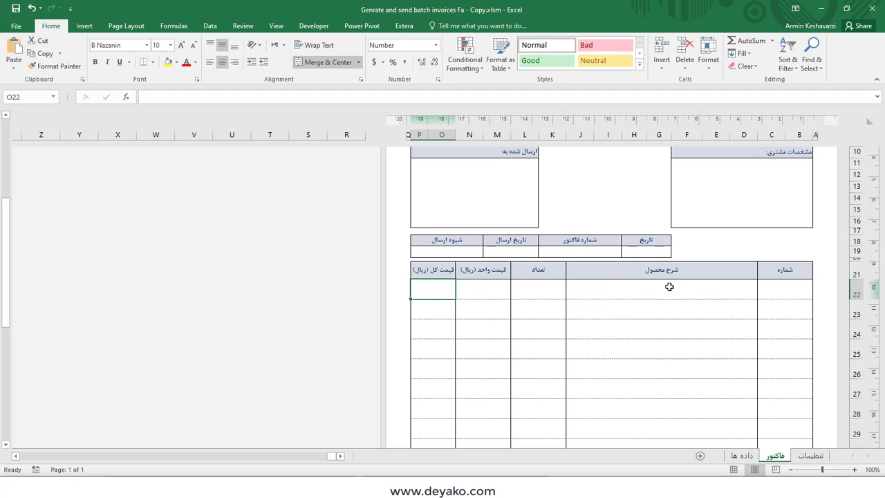
Step: Examine the product table down to the tax and total rows, highlighting the description cells in rows 22 to 32
left_click(703, 311)
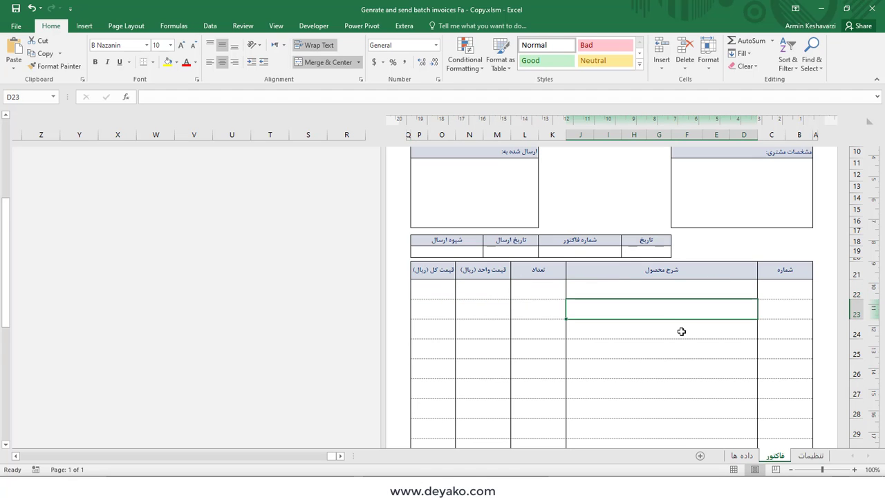
scroll(681, 331, "down", 8)
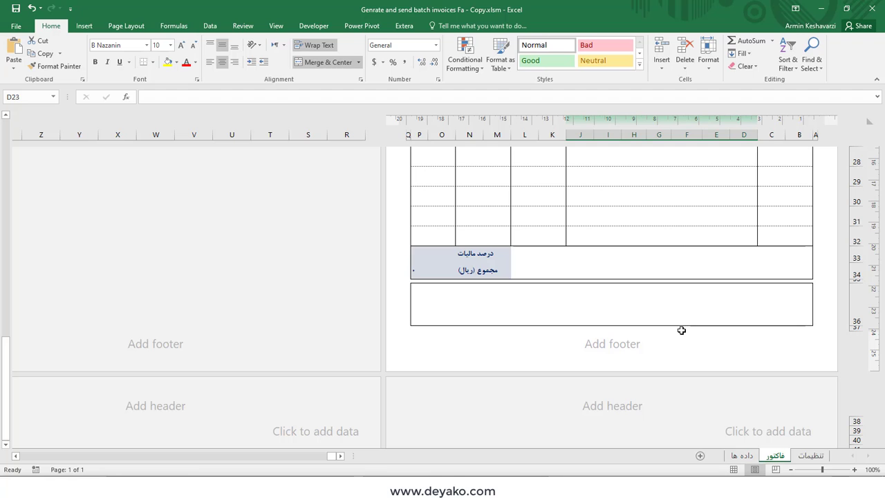
scroll(681, 330, "up", 7)
left_click_drag(690, 251, 679, 408)
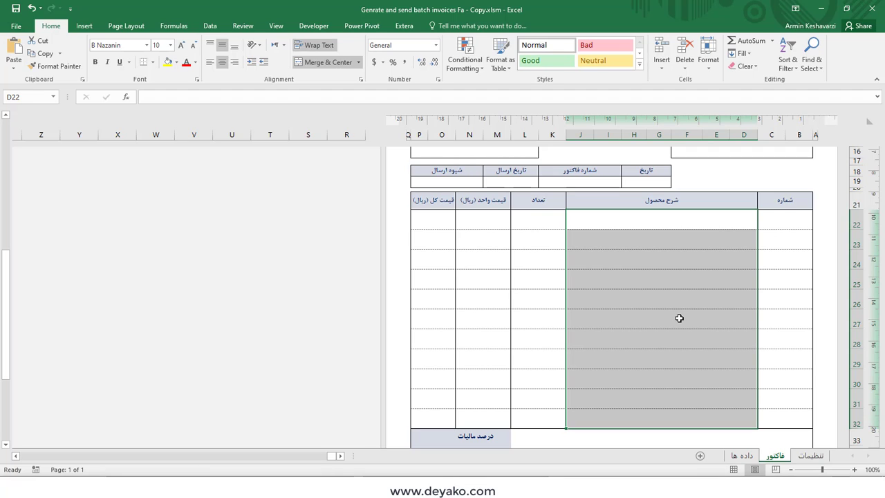
left_click(727, 225)
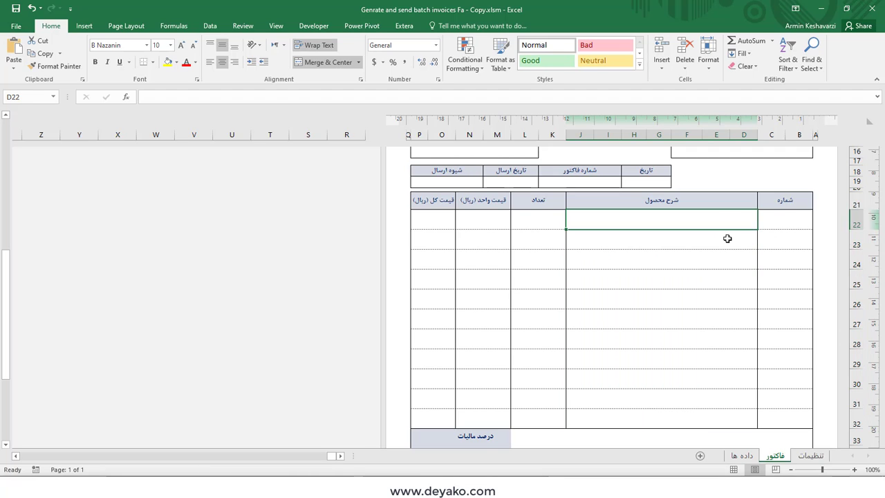
left_click(727, 238)
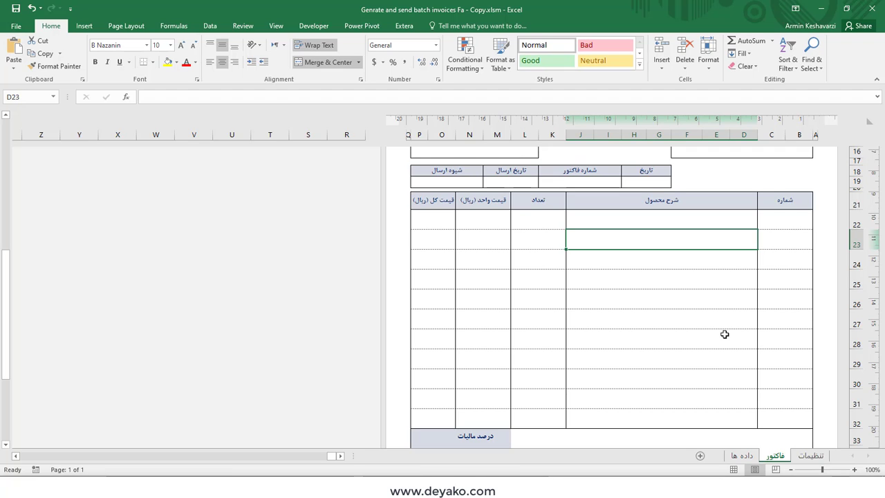
scroll(725, 334, "up", 2)
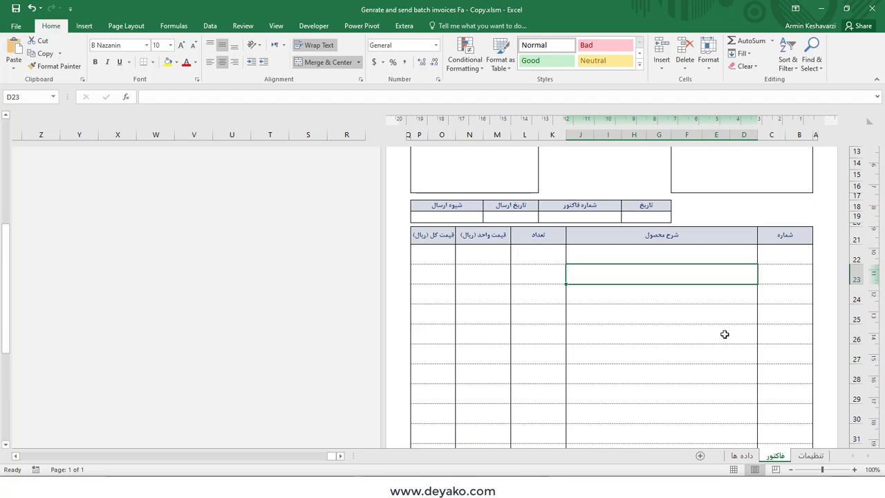
Step: Compare the شماره فاکتور cell I19 with the available شرح محصول rows 22 to 32 of the invoice
left_click(585, 250)
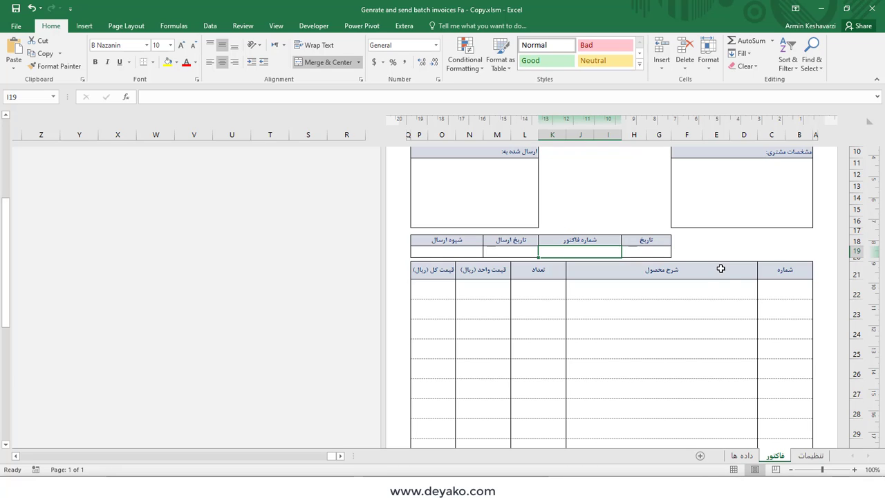
scroll(664, 271, "down", 4)
scroll(664, 269, "up", 5)
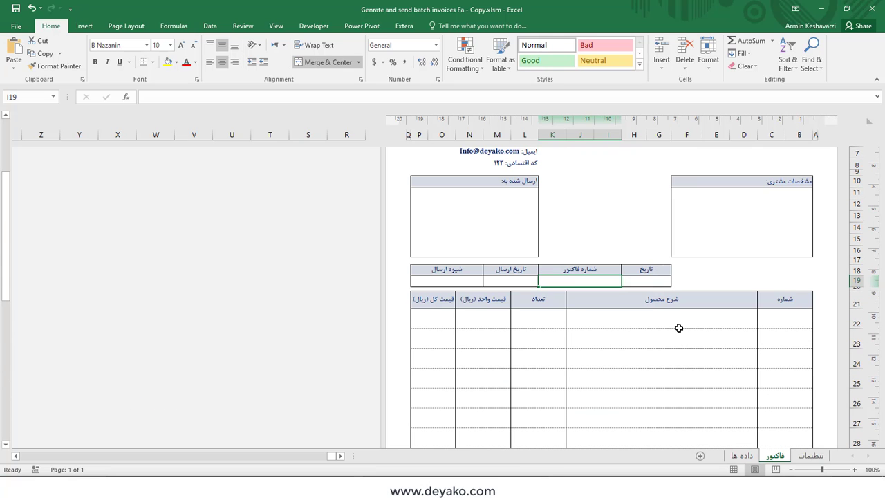
left_click_drag(684, 322, 690, 409)
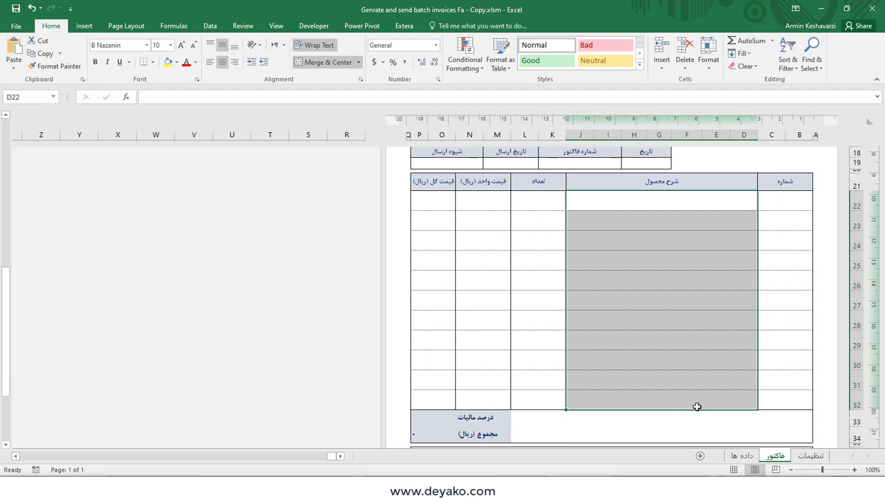
scroll(697, 407, "up", 5)
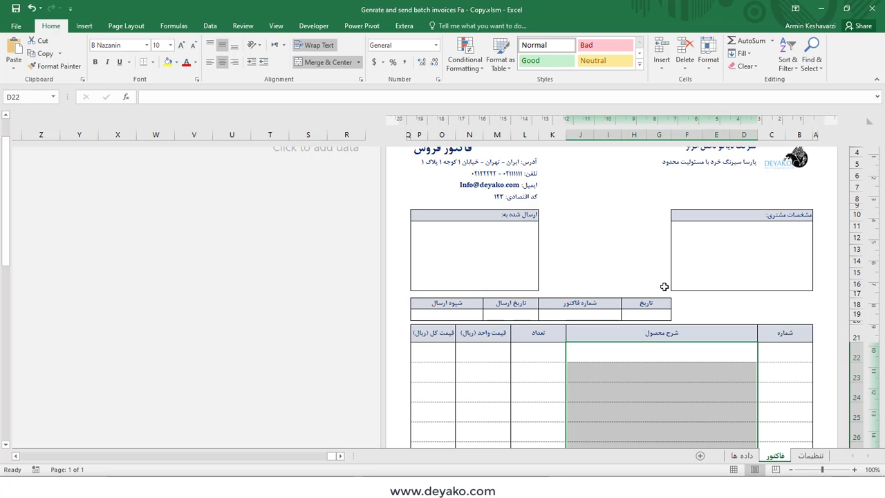
scroll(664, 286, "down", 1)
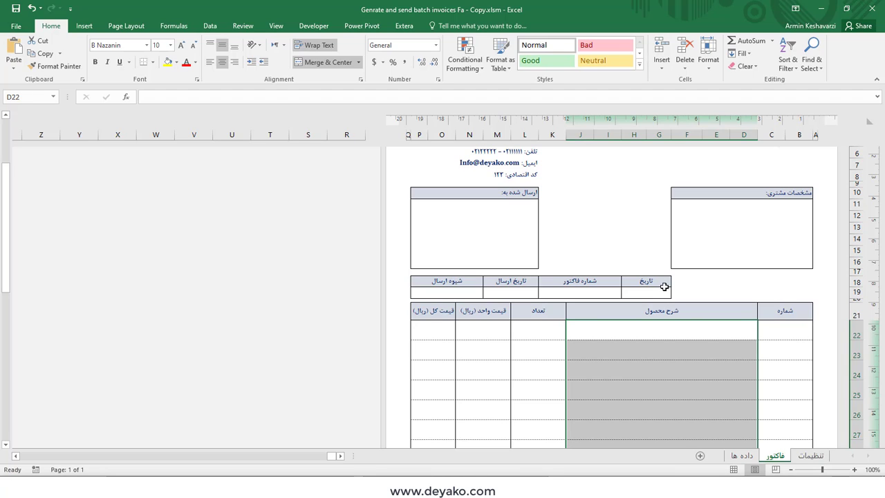
left_click(586, 293)
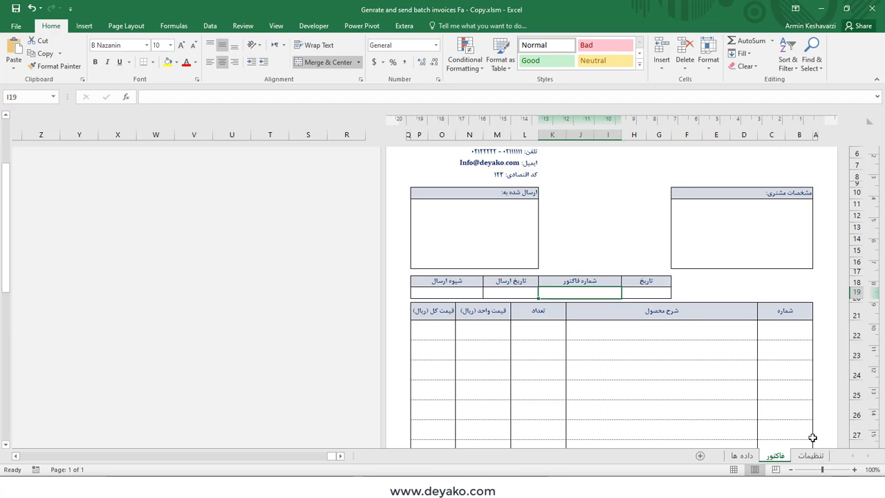
Step: Look through the داده ها and فاکتور sheets and open the تنظیمات sheet to view the field mapping
left_click(737, 456)
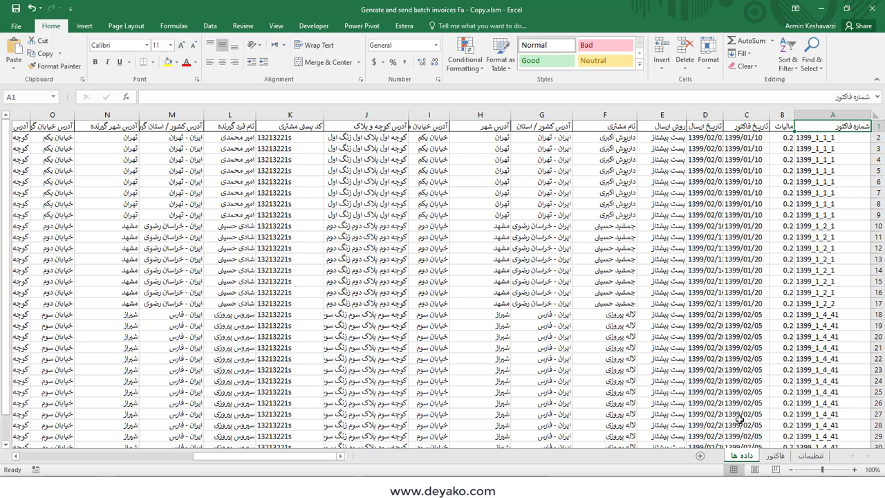
left_click(774, 457)
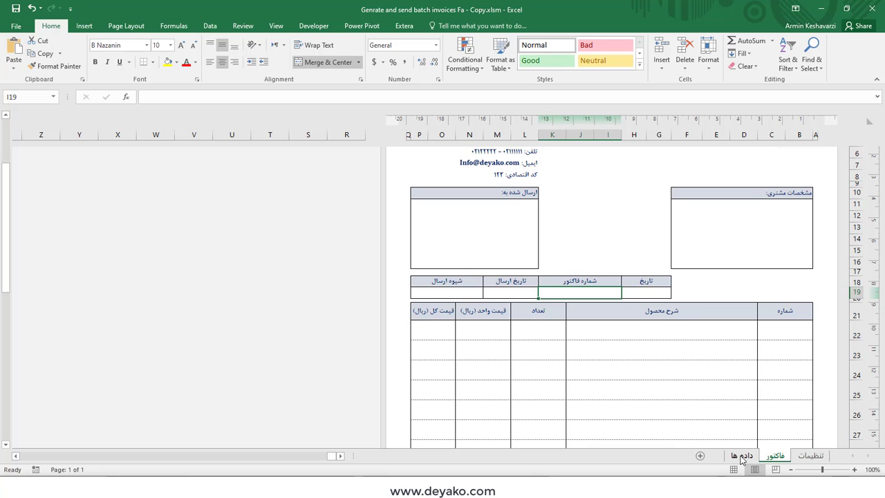
left_click(742, 456)
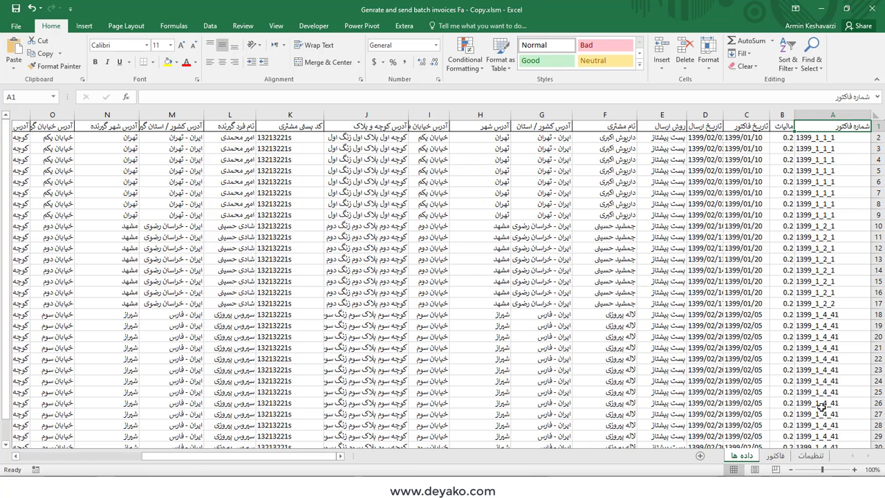
left_click(811, 456)
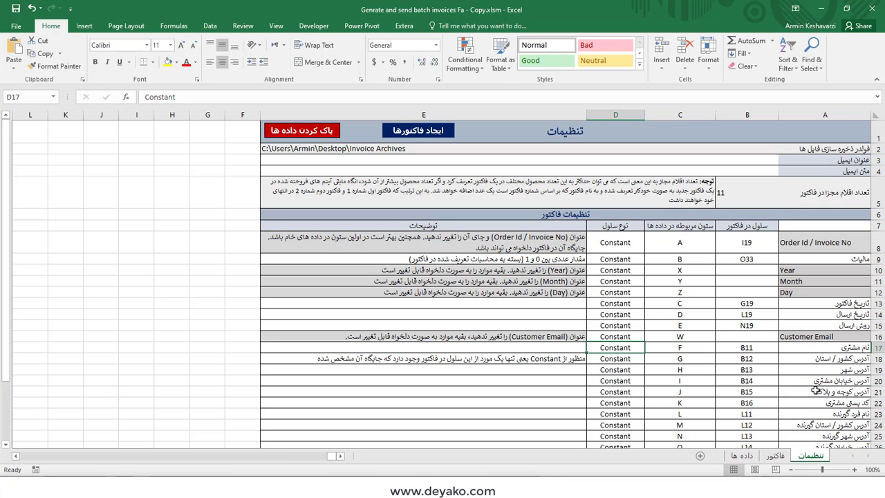
Step: Check the invoice date in C2 of the داده ها sheet against the Year, Month and Day settings in A10 to A12
left_click(744, 456)
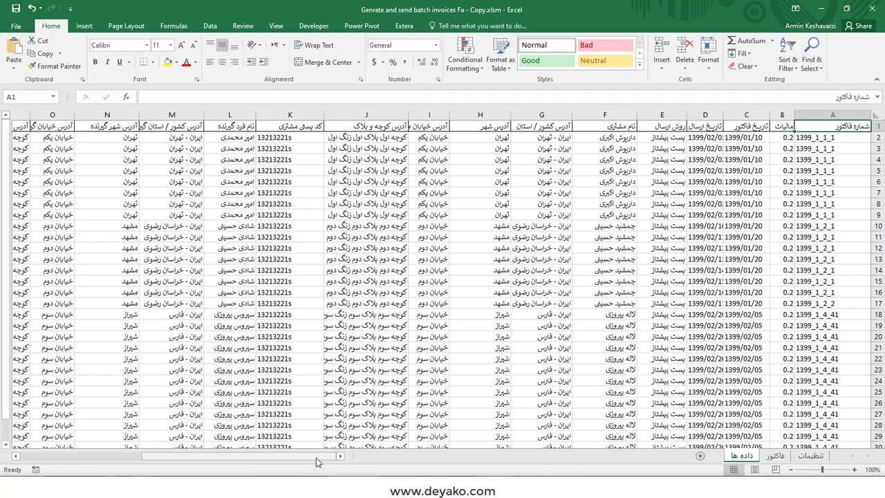
left_click_drag(289, 464, 338, 469)
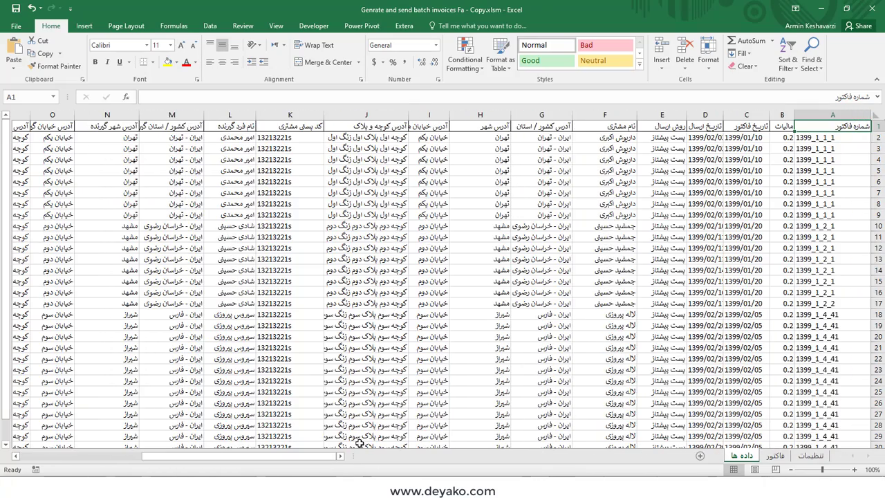
left_click(746, 138)
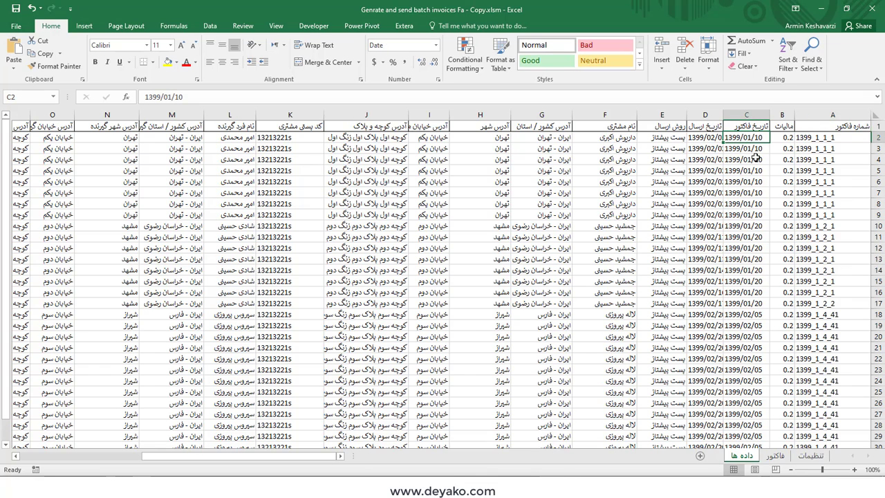
key("ctrl+Page_Up")
key("ctrl+Page_Up")
left_click(839, 274)
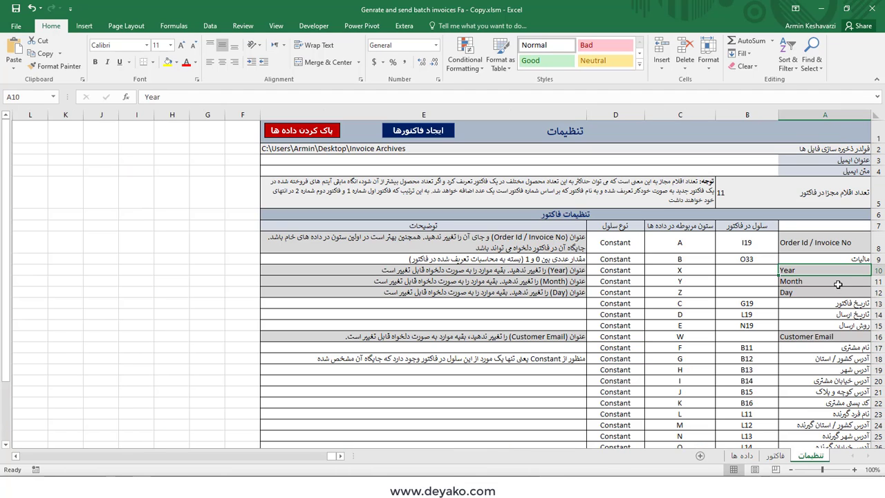
left_click(838, 282)
left_click(837, 293)
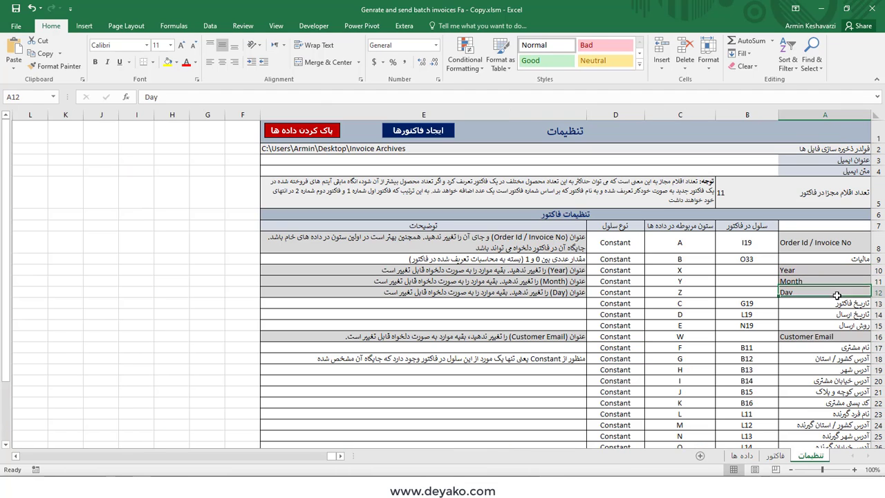
Step: Review the top of the فاکتور sheet and revisit the Year, Month and Day entries in the تنظیمات sheet
left_click(775, 456)
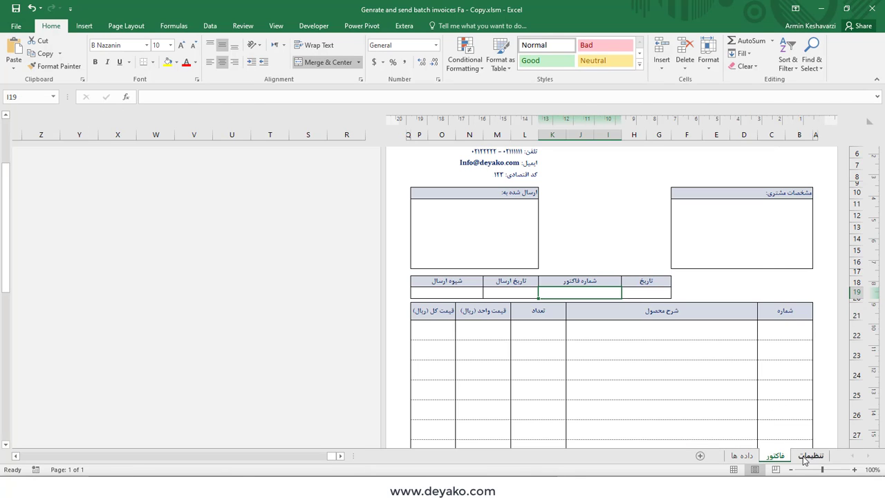
scroll(690, 197, "up", 3)
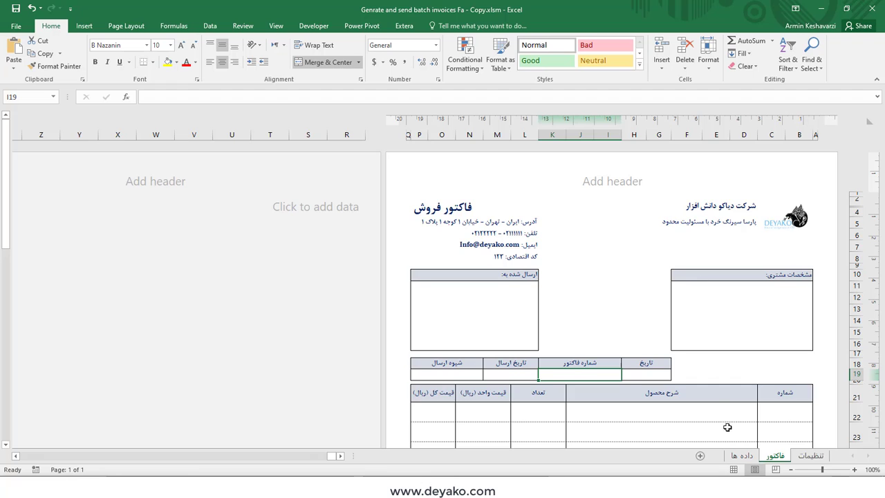
left_click(811, 455)
left_click_drag(802, 271, 802, 292)
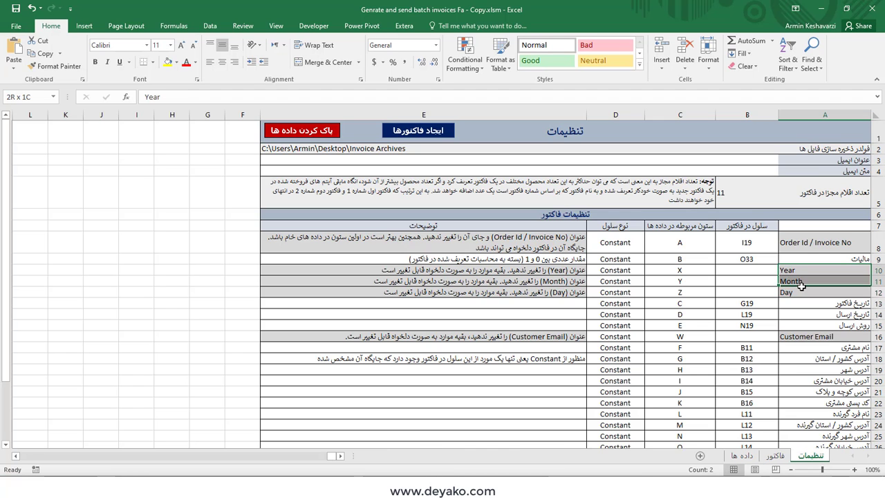
left_click(802, 271)
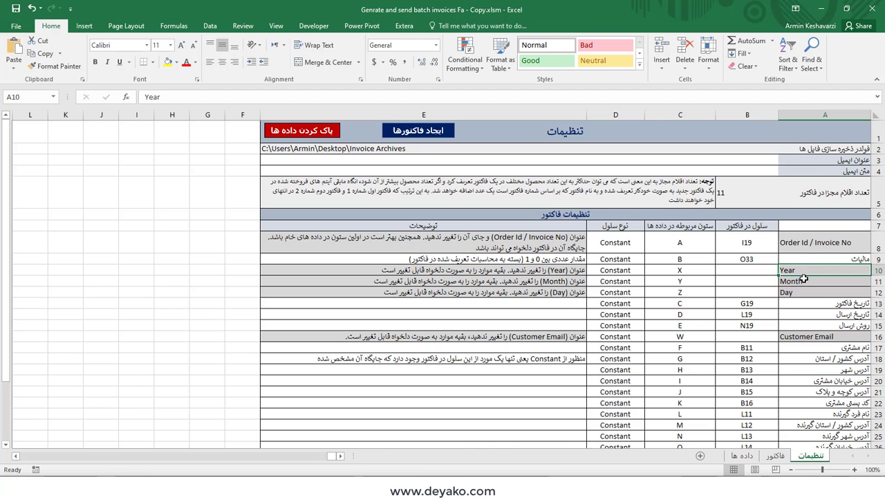
left_click(804, 280)
left_click(806, 291)
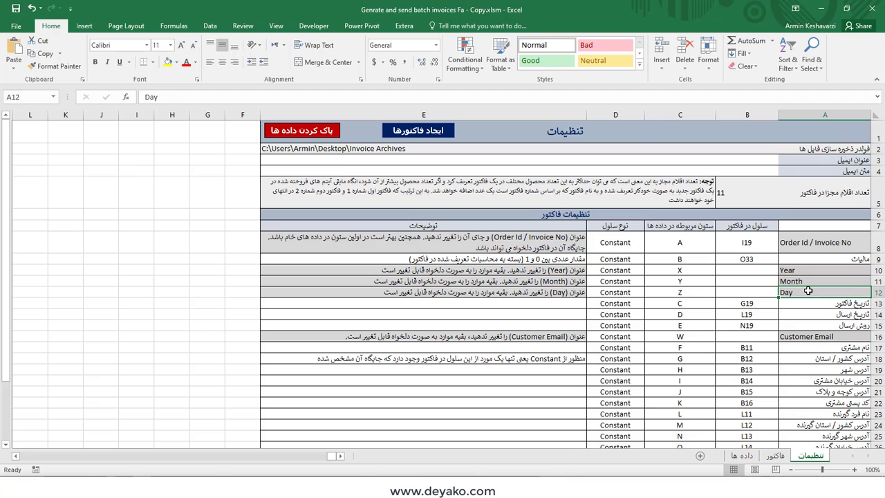
Step: Highlight the تاریخ فاکتور column C in the داده ها sheet and compare it with the سال and ماه columns
left_click(777, 456)
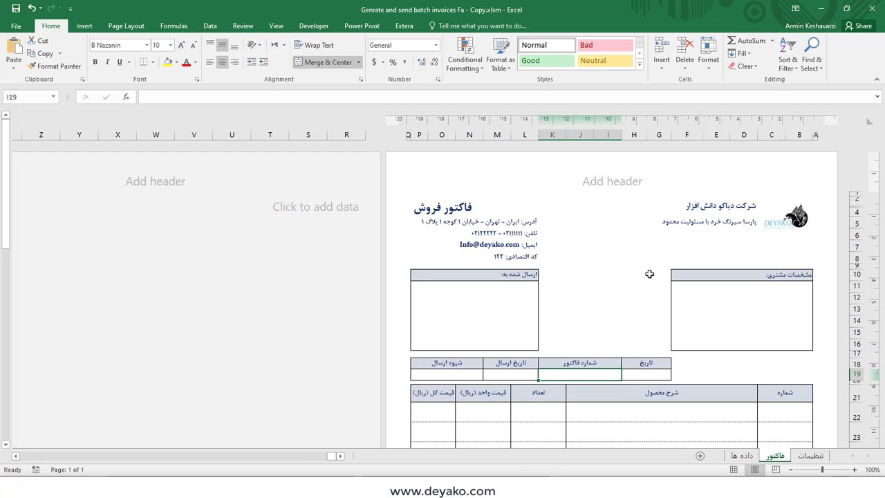
left_click(731, 454)
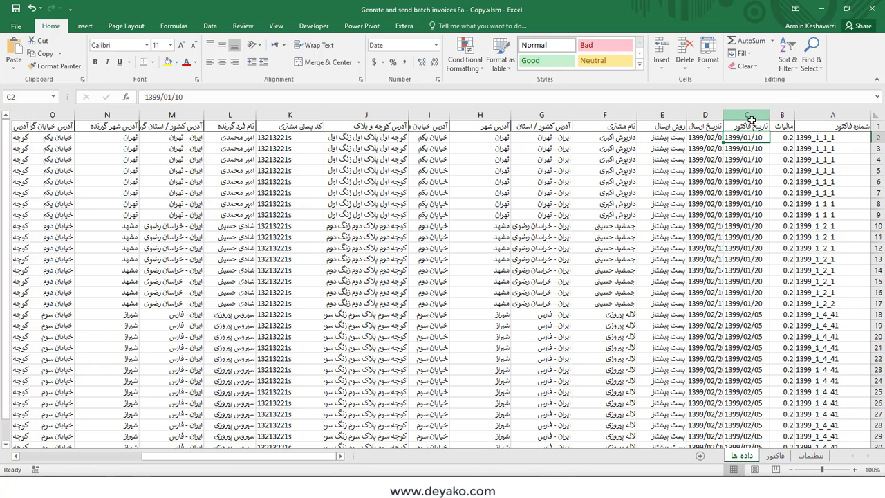
left_click(745, 225)
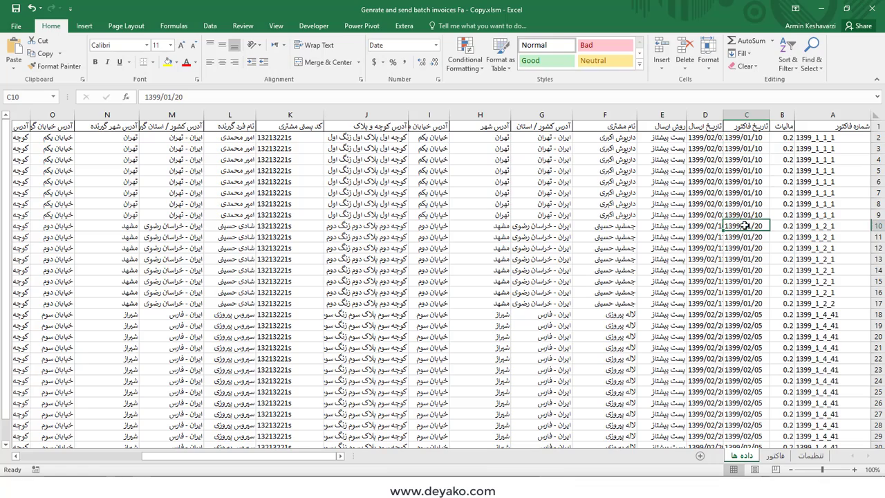
left_click(746, 114)
left_click_drag(256, 455, 143, 457)
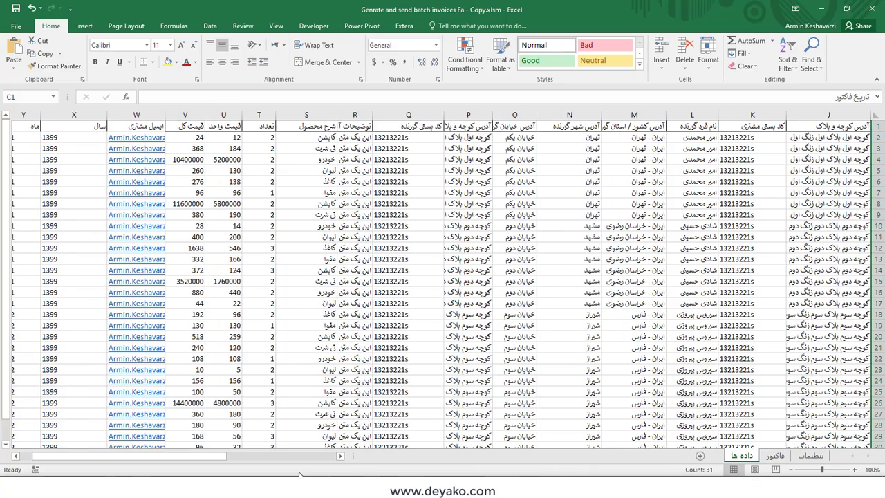
left_click_drag(218, 457, 328, 458)
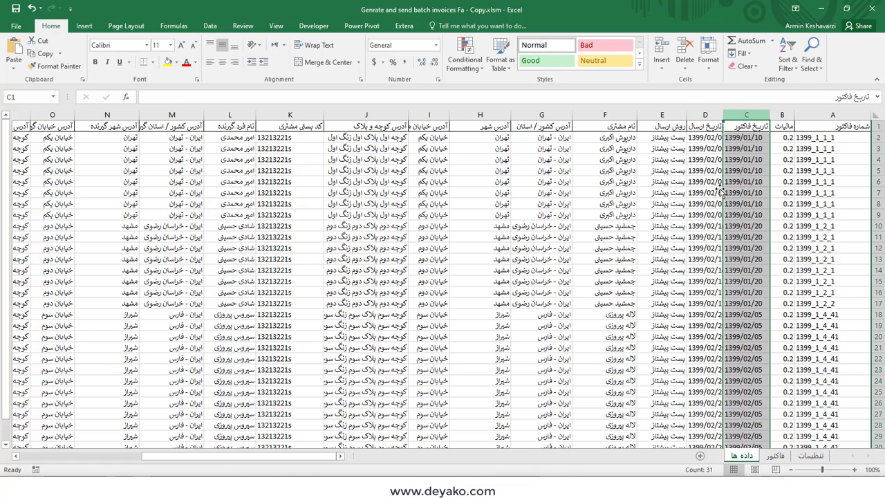
Step: Compare the invoice date in C2 of the داده ها sheet with the Month entry in A11 of the تنظیمات sheet
left_click(751, 137)
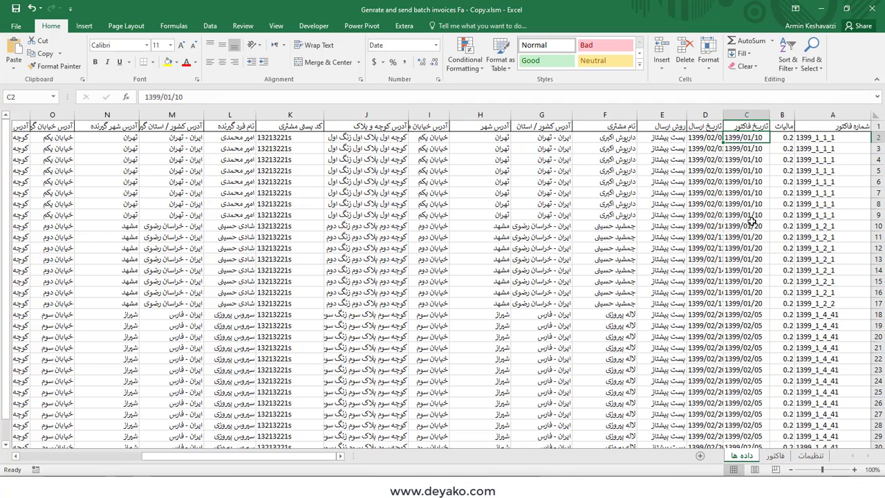
key("ctrl+Page_Up")
key("ctrl+Page_Up")
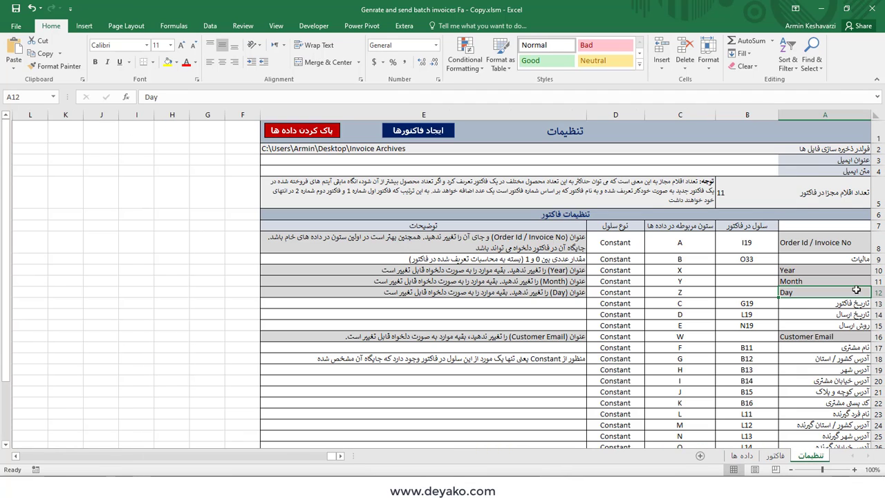
left_click(855, 282)
left_click(775, 456)
left_click(737, 456)
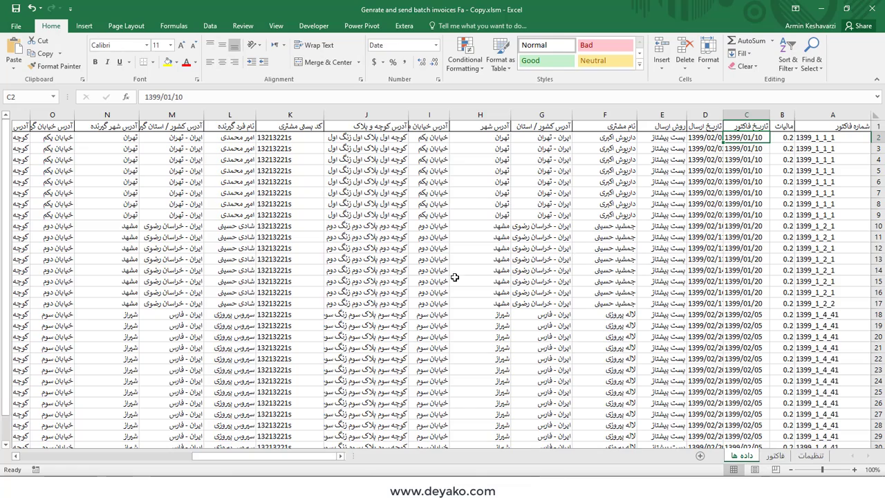
Step: Examine the سال formula in X2 of the داده ها sheet and compare it with the تاریخ فاکتور column
left_click_drag(315, 456, 132, 456)
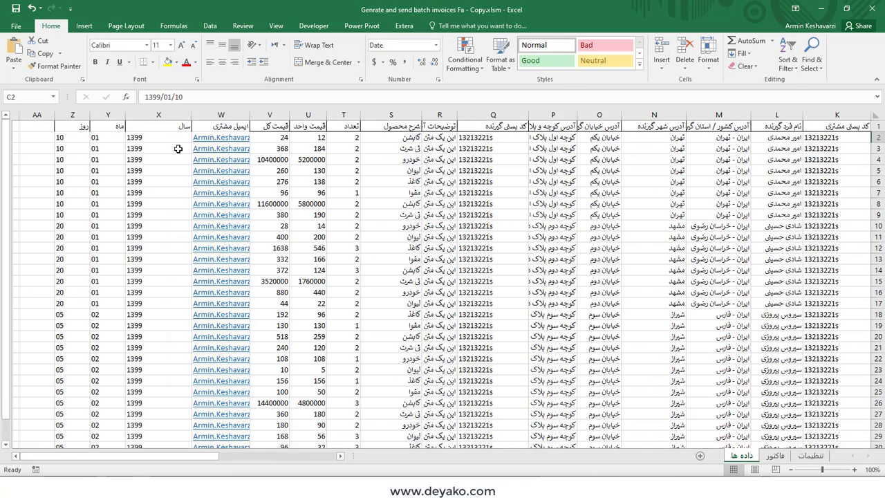
left_click(153, 115)
left_click(141, 138)
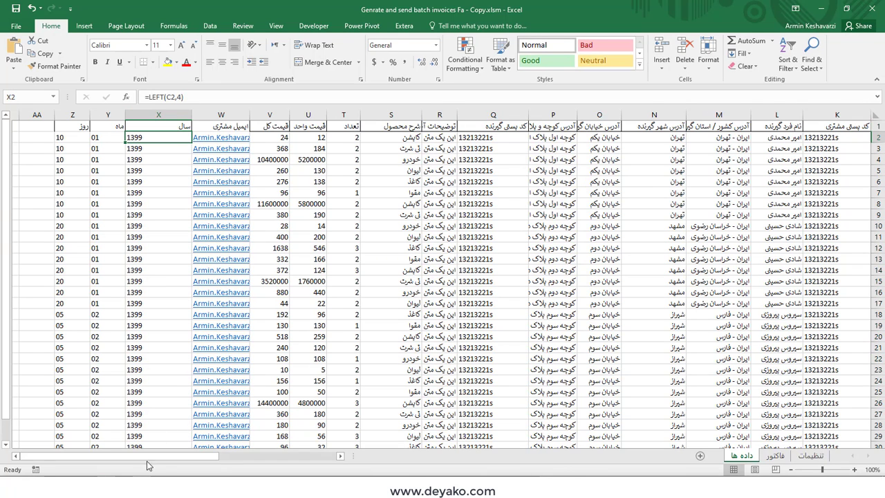
left_click_drag(147, 463, 268, 456)
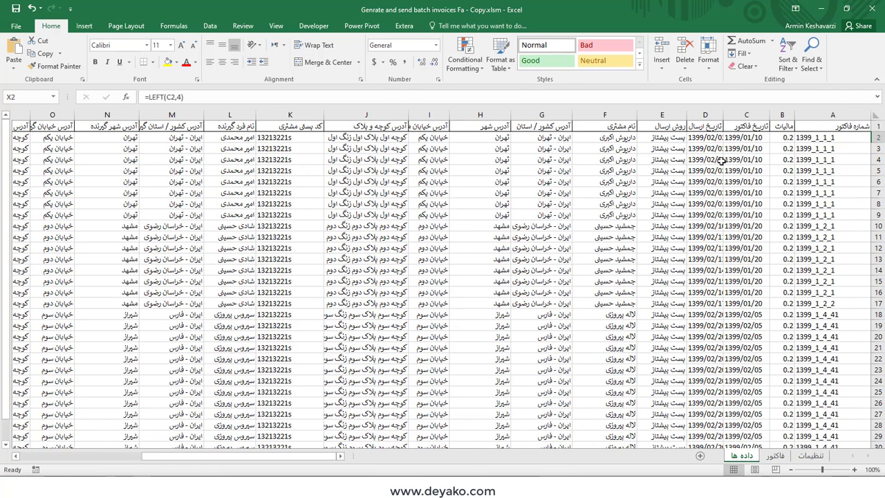
left_click_drag(305, 459, 173, 460)
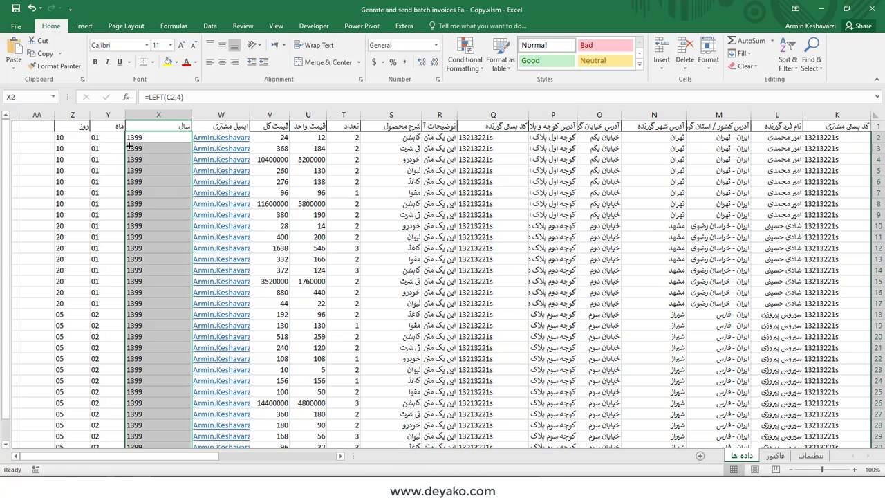
Step: Inspect the MID function in the ماه formula in Y2 and trace its reference to the invoice date in C2
left_click(122, 137)
left_click(159, 97)
left_click(150, 97)
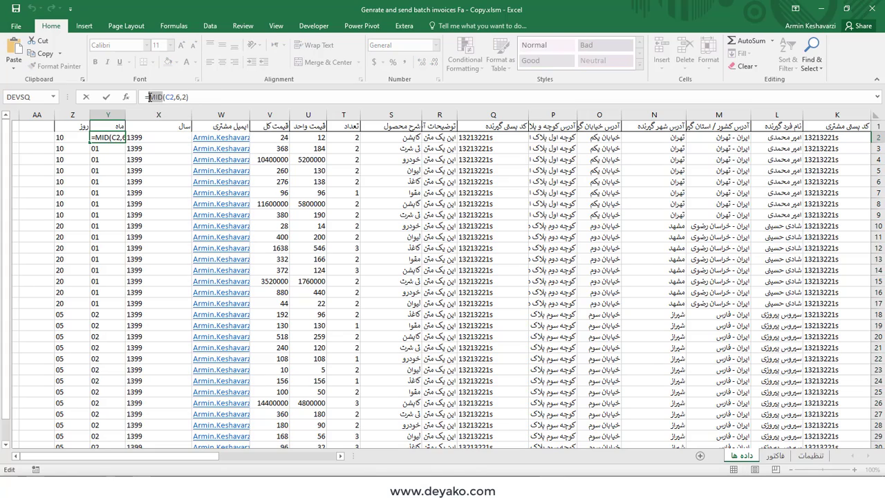
left_click_drag(197, 460, 318, 458)
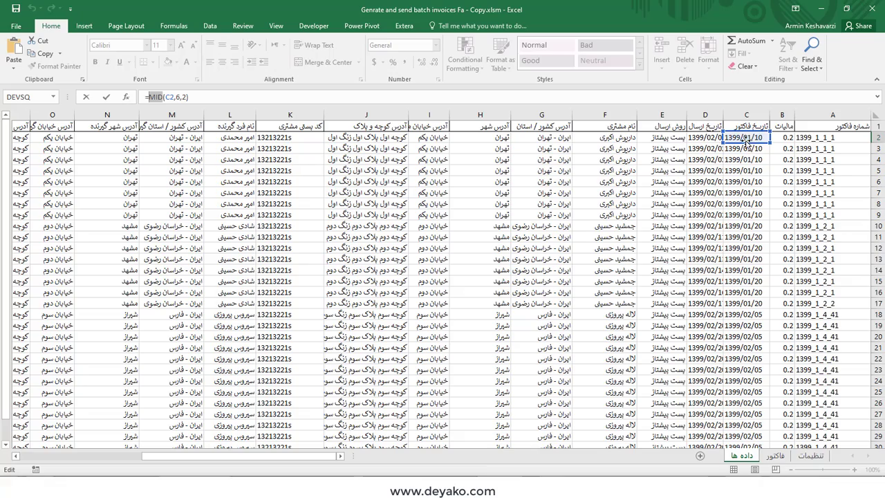
left_click_drag(307, 457, 183, 456)
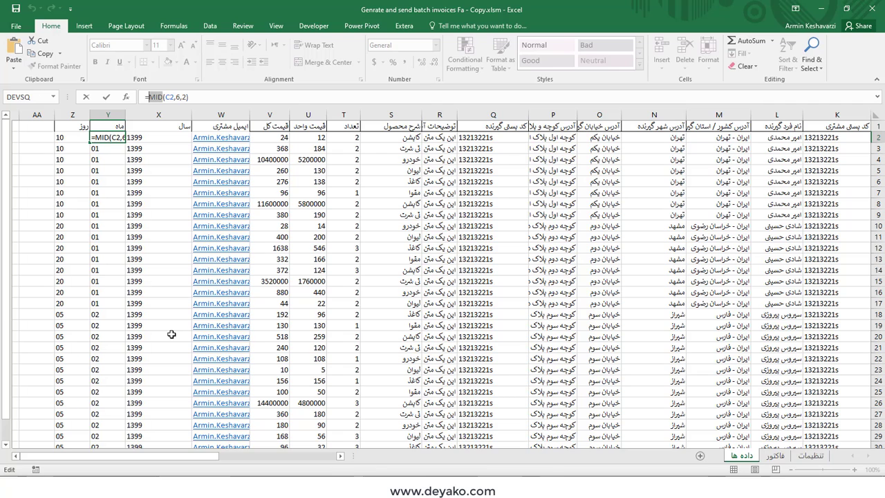
key("Return")
Step: Examine the روز formula in Z2 and check it against the invoice date in C2
left_click(69, 136)
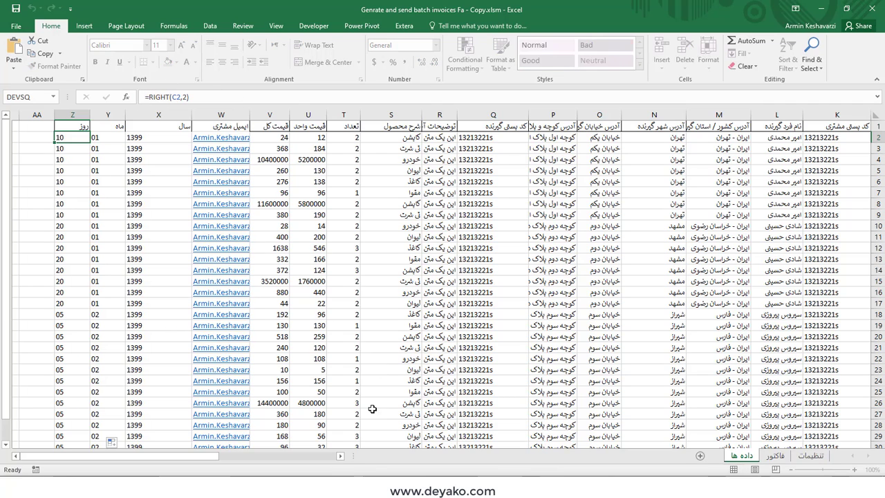
left_click_drag(208, 457, 388, 458)
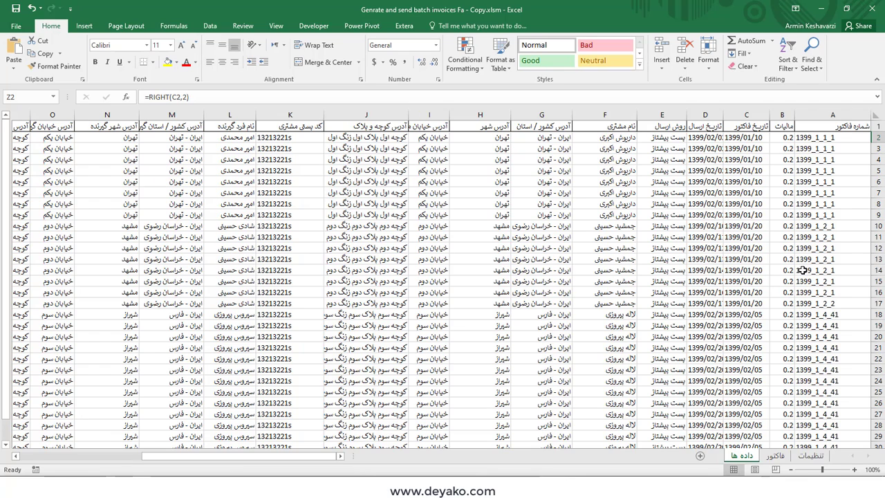
left_click(743, 137)
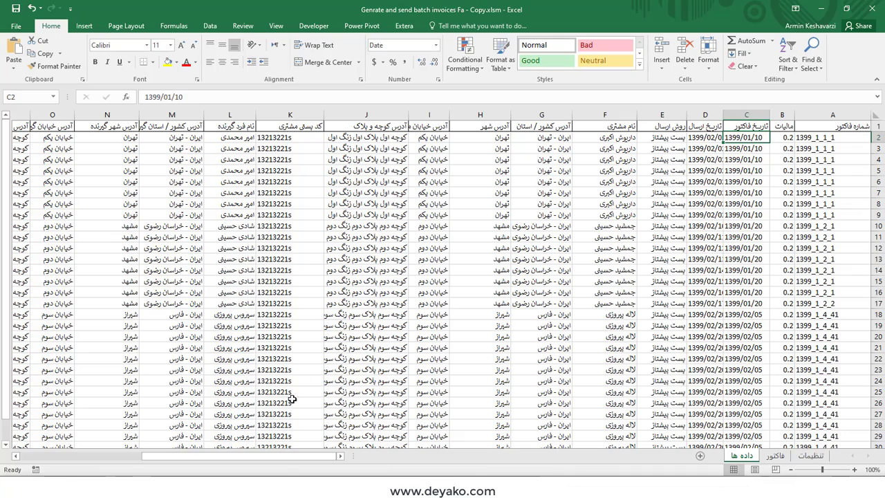
left_click_drag(282, 457, 149, 456)
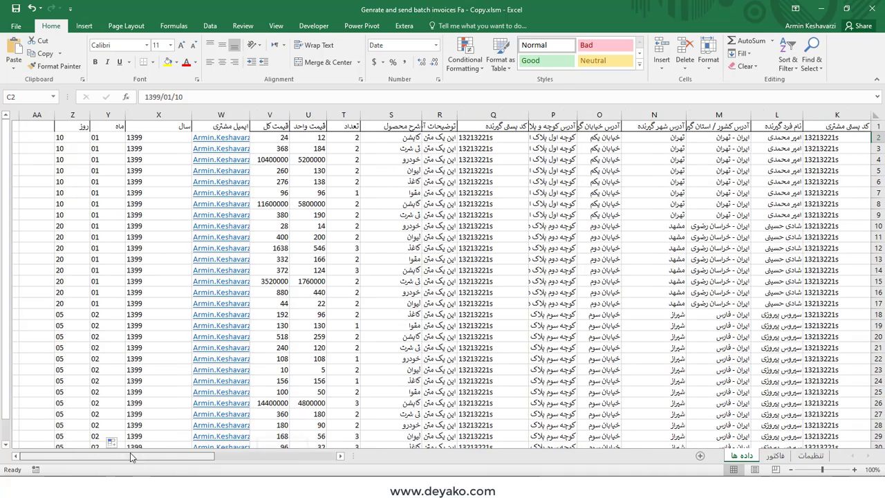
Step: Review the date-part formulas in X2, Y2 and Z2 one after another, going through the set repeatedly
left_click(150, 139)
key("Left")
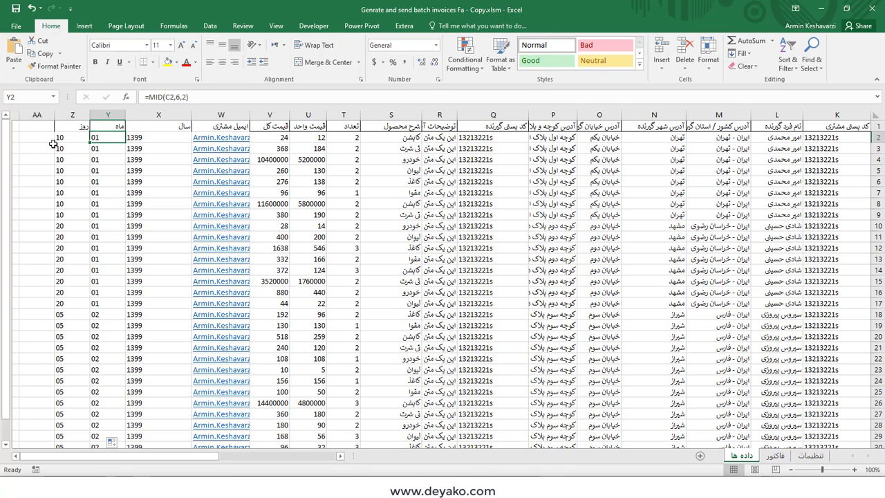
key("Left")
left_click(158, 136)
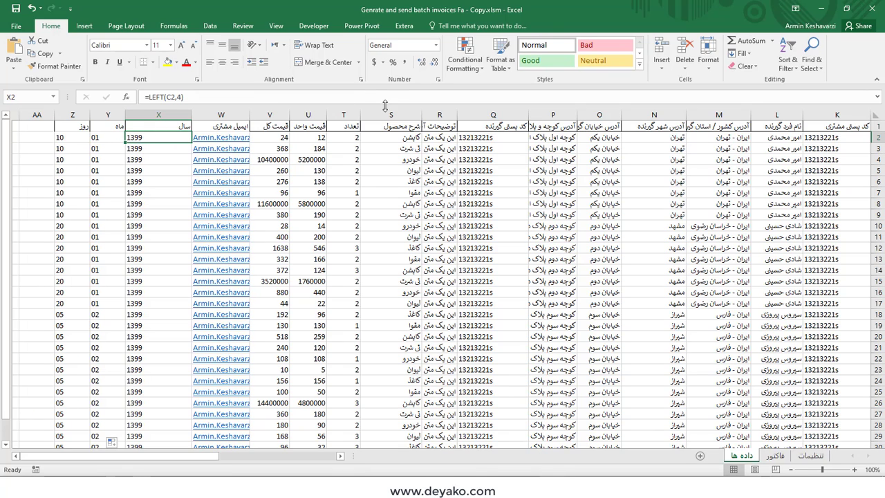
left_click(116, 137)
left_click(69, 135)
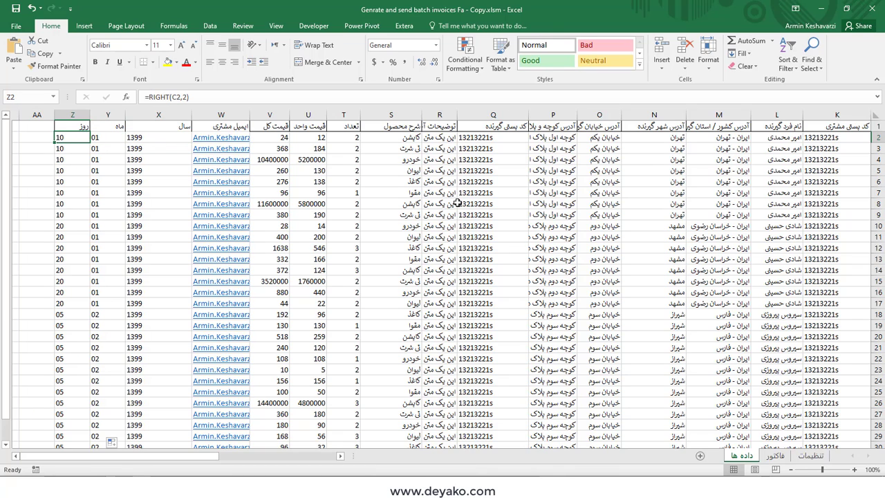
left_click(140, 134)
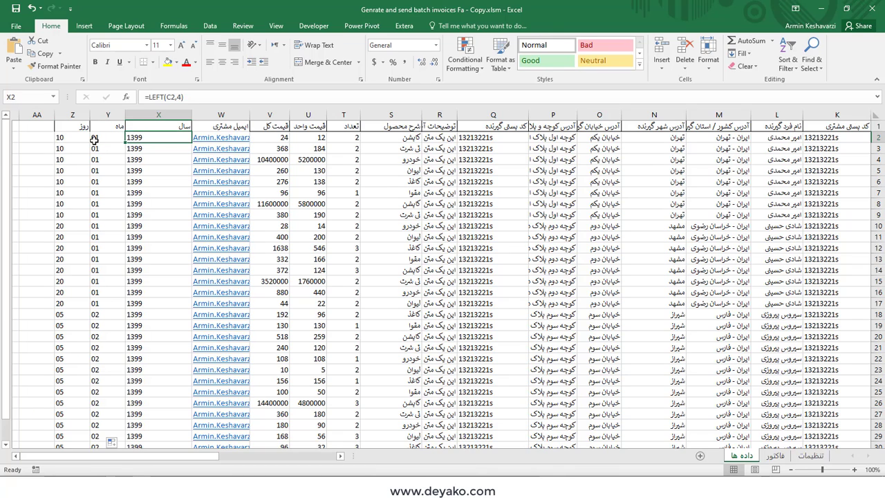
left_click(112, 138)
left_click(61, 136)
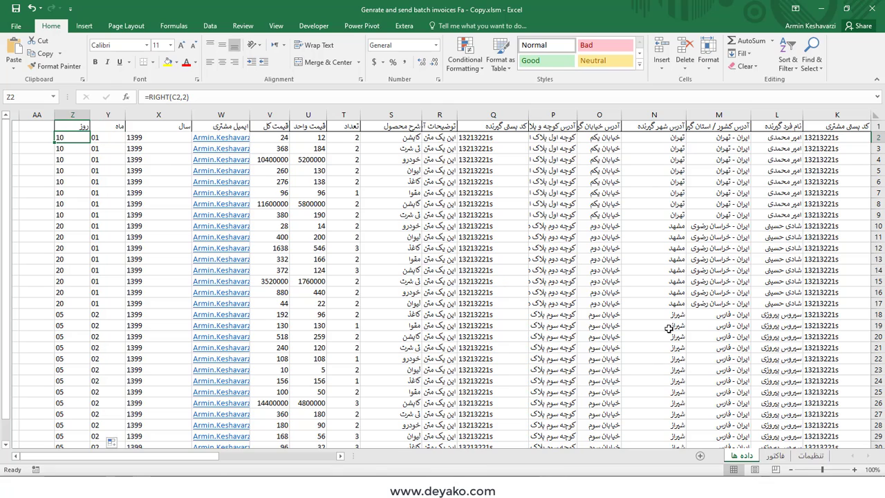
Step: Highlight the recipient columns in the داده ها sheet, first L to P and finally M to Q
left_click(777, 456)
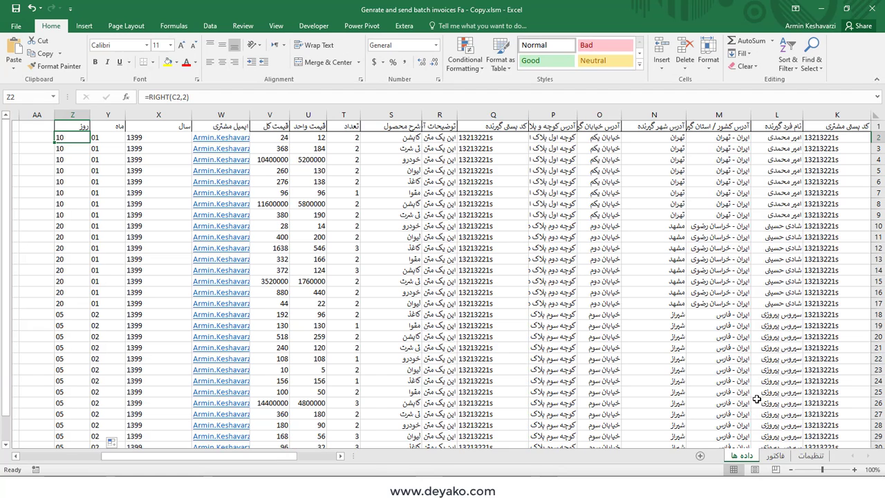
left_click(742, 455)
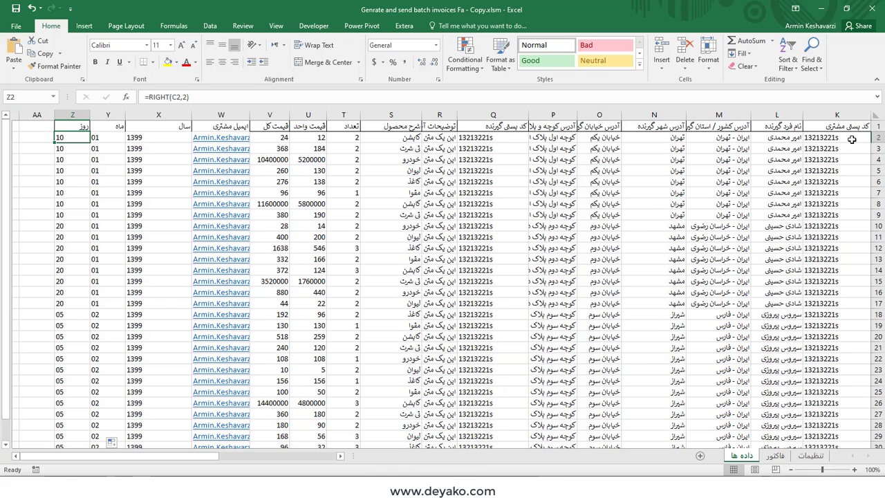
left_click_drag(196, 457, 436, 453)
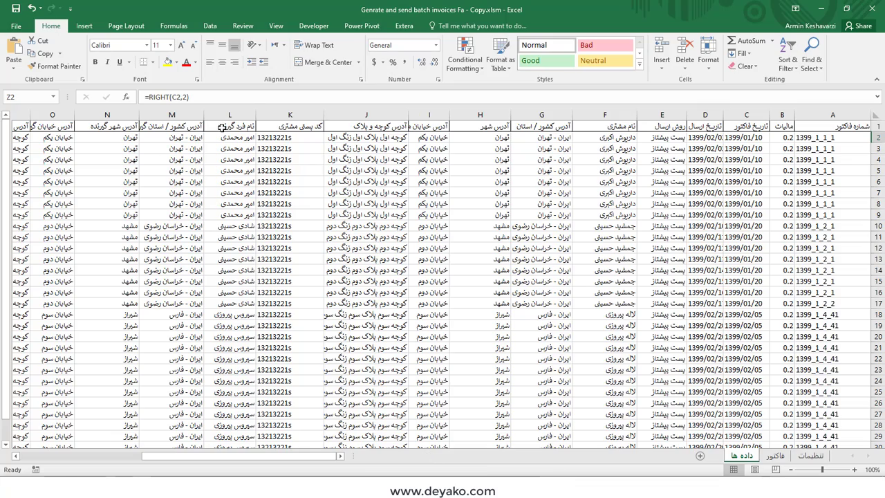
left_click_drag(221, 115, 242, 125)
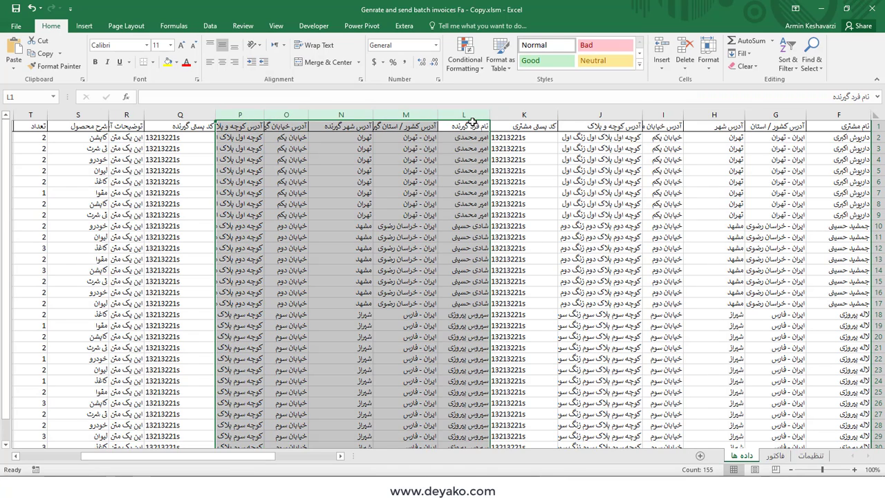
left_click_drag(470, 115, 243, 111)
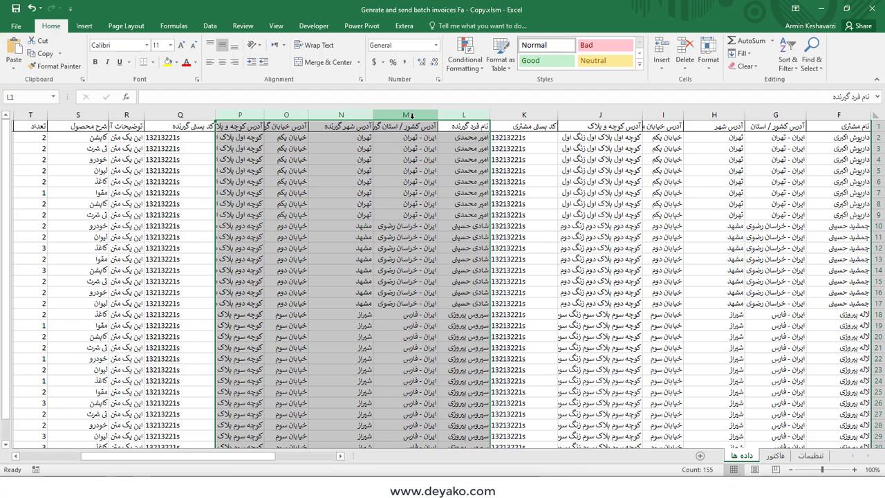
left_click_drag(408, 113, 185, 119)
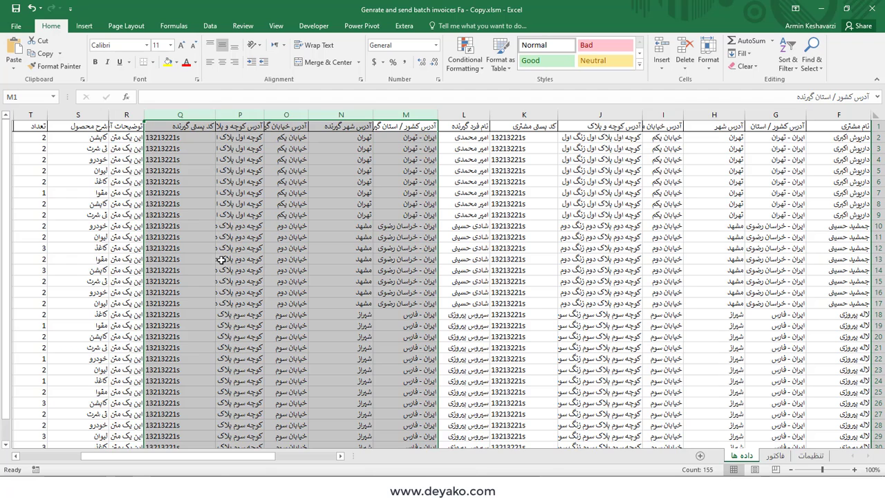
Step: Check the cells of column AA beside the روز column and highlight the recipient address cells N3 to Q3
left_click_drag(262, 459, 204, 459)
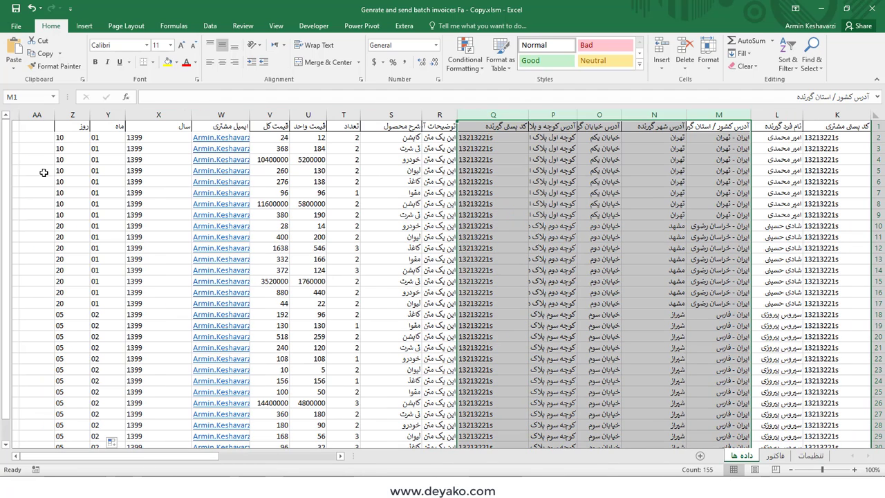
left_click(33, 128)
left_click(36, 138)
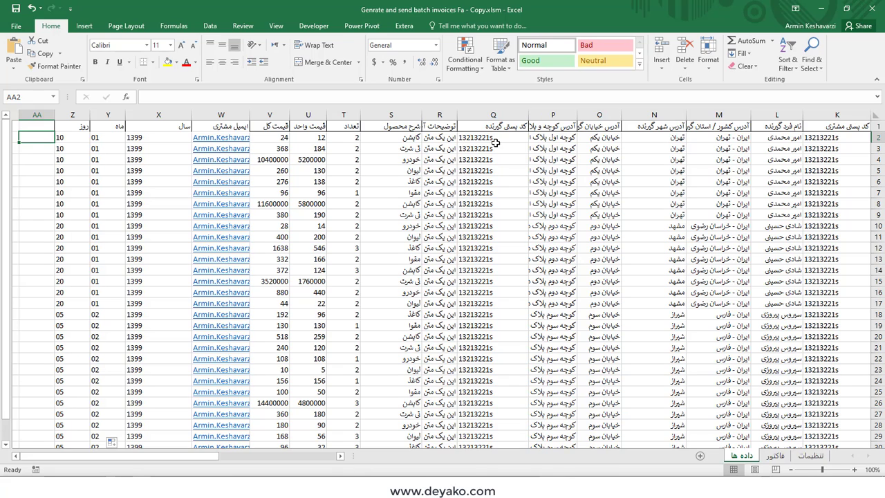
left_click_drag(496, 146, 653, 150)
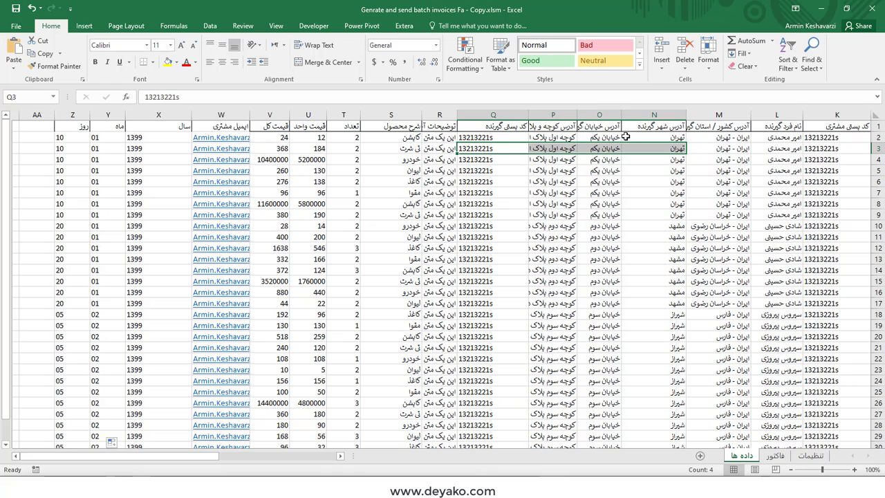
left_click_drag(211, 456, 336, 466)
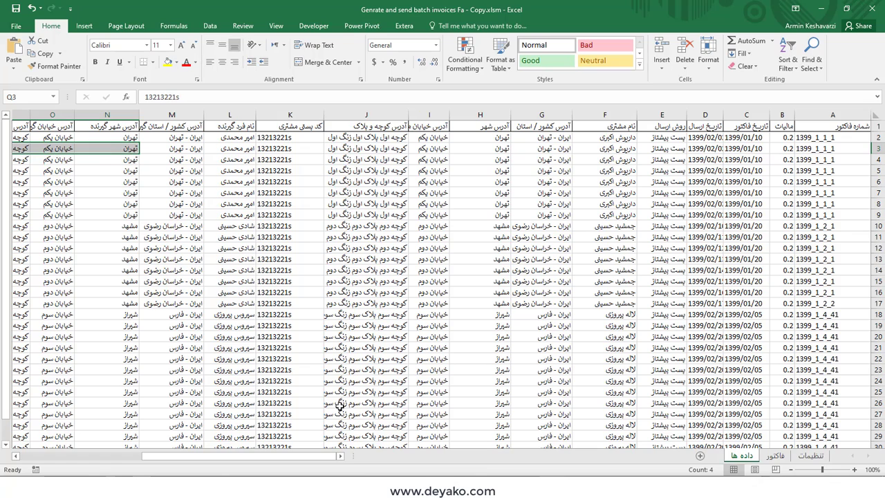
Step: Compare the فاکتور template with the داده ها sheet by switching between the two sheets
left_click(771, 457)
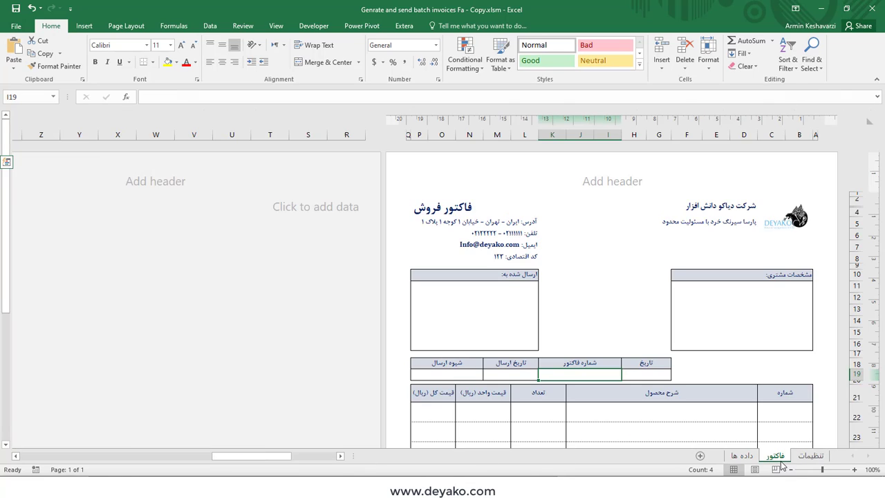
left_click(780, 459)
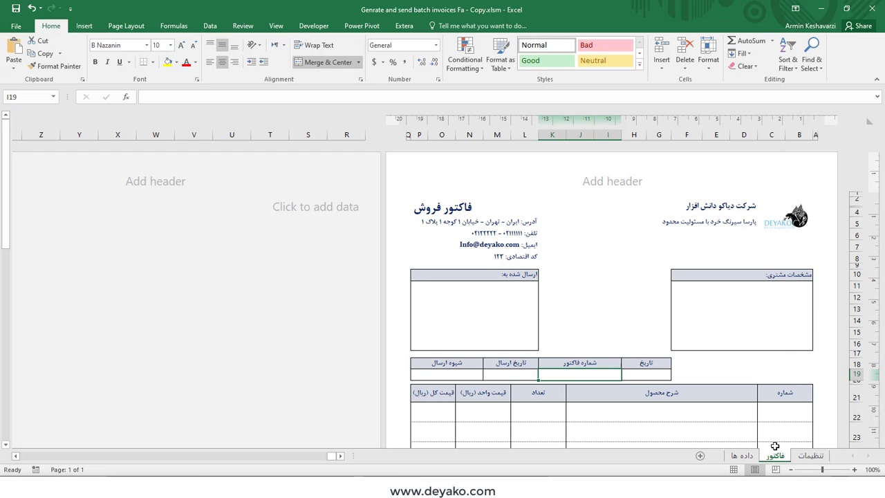
left_click(742, 456)
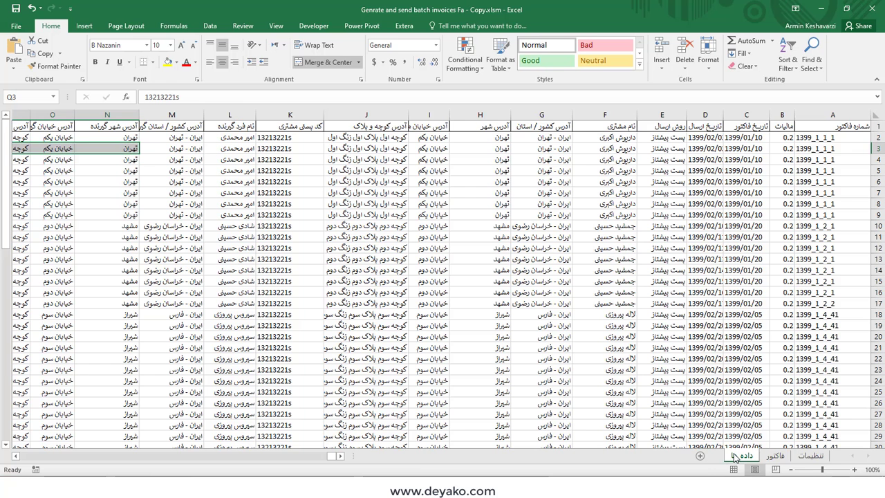
left_click(776, 457)
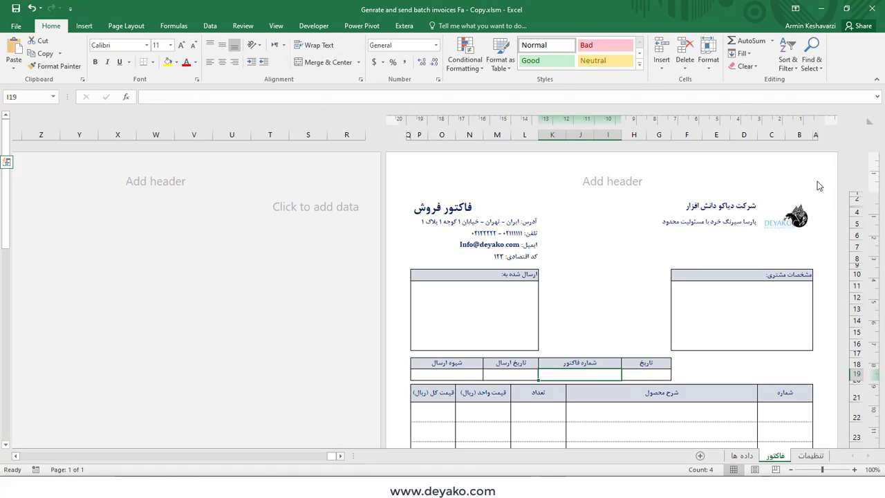
left_click(743, 457)
Step: Highlight the تاریخ فاکتور column C, look through the data rows and select the customer name in F17
mouse_move(833, 115)
left_mouse_down()
mouse_move(14, 121)
mouse_move(3, 131)
mouse_move(44, 121)
mouse_move(881, 124)
mouse_move(848, 118)
left_mouse_up()
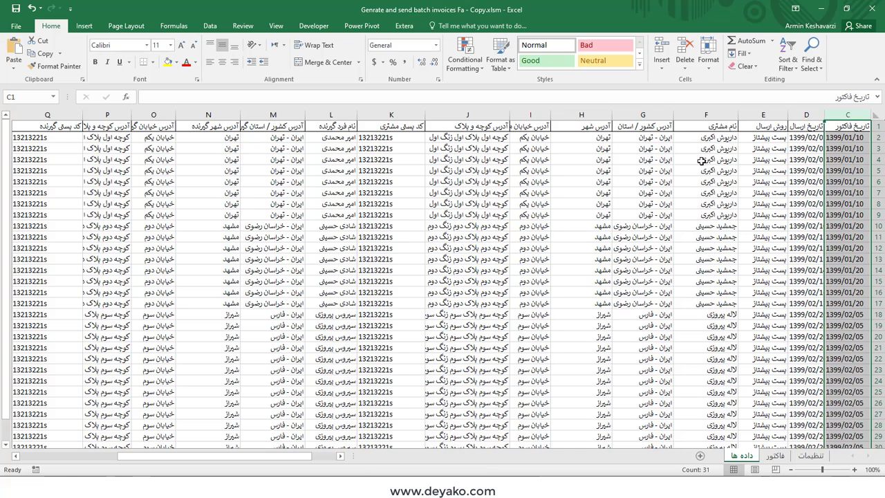
scroll(700, 312, "down", 6)
scroll(700, 312, "up", 6)
left_click(710, 303)
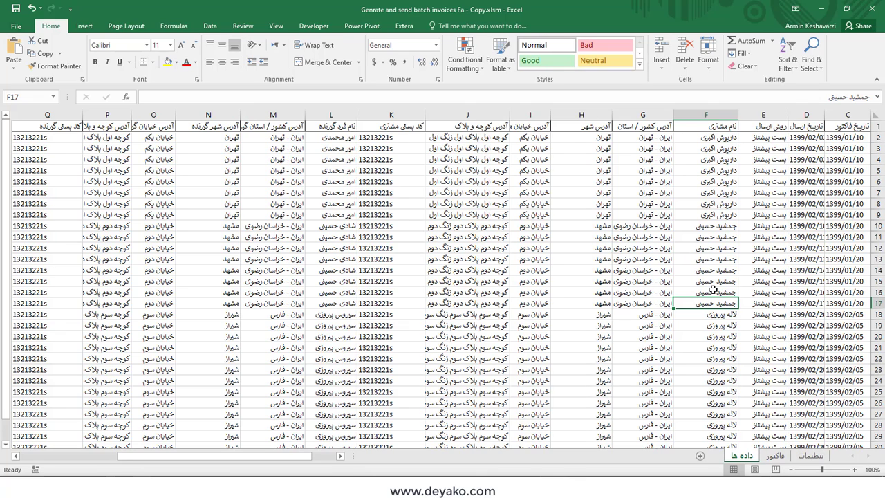
Step: Compare the تنظیمات sheet with the فاکتور template and highlight the file storage folder path in B2
left_click(811, 455)
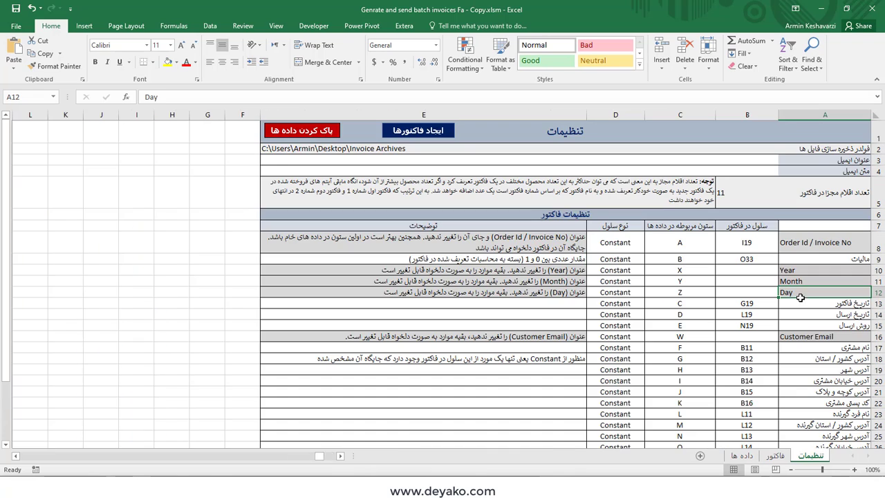
left_click(778, 456)
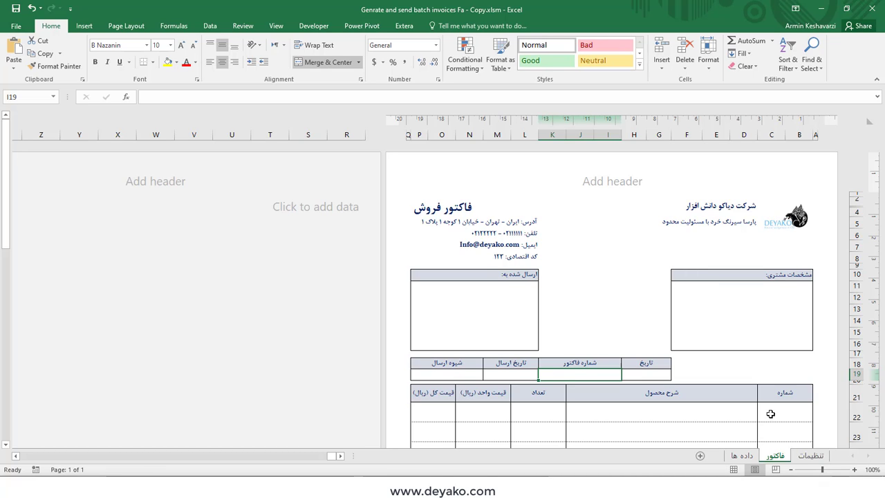
left_click(811, 455)
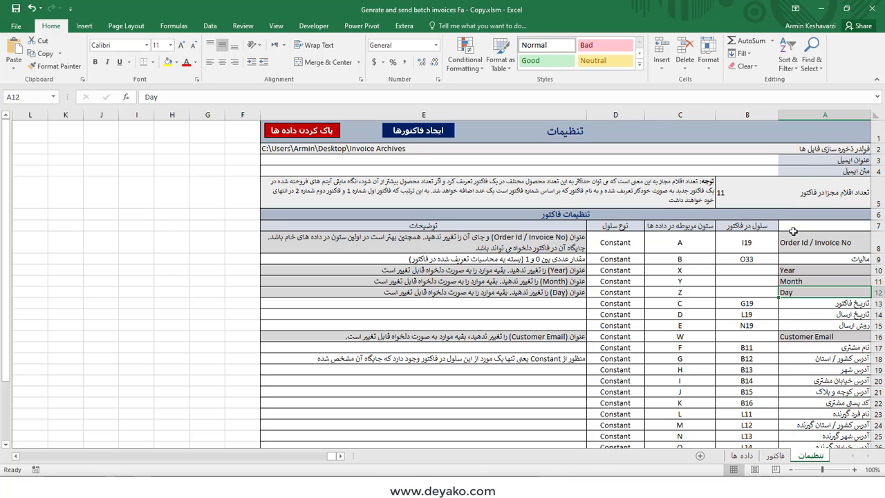
scroll(807, 235, "down", 3)
scroll(807, 247, "down", 1)
scroll(807, 247, "up", 4)
left_click(739, 147)
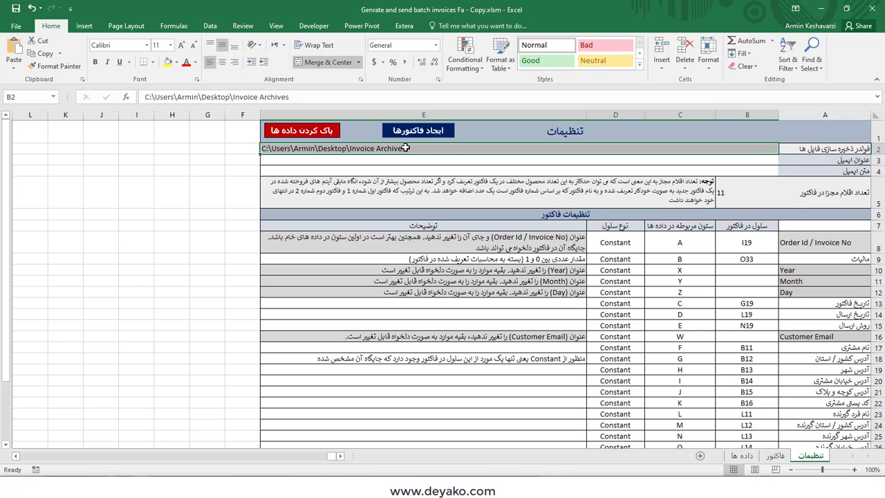
left_click(776, 455)
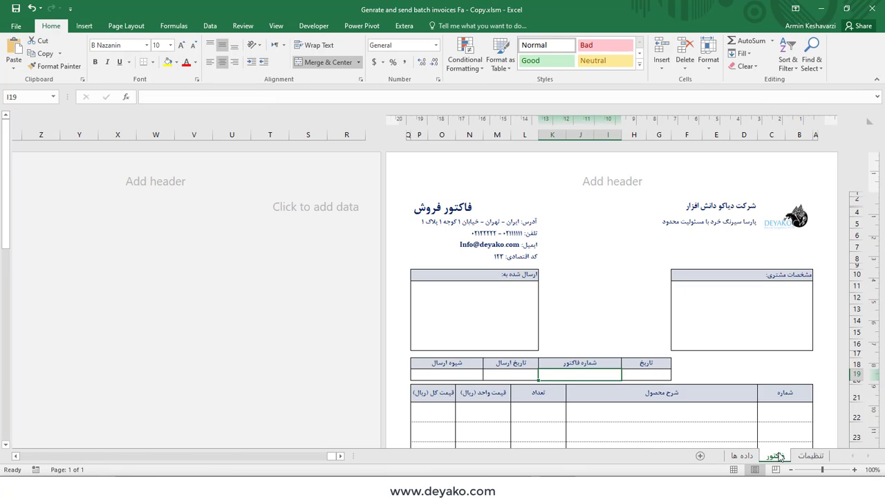
left_click(797, 456)
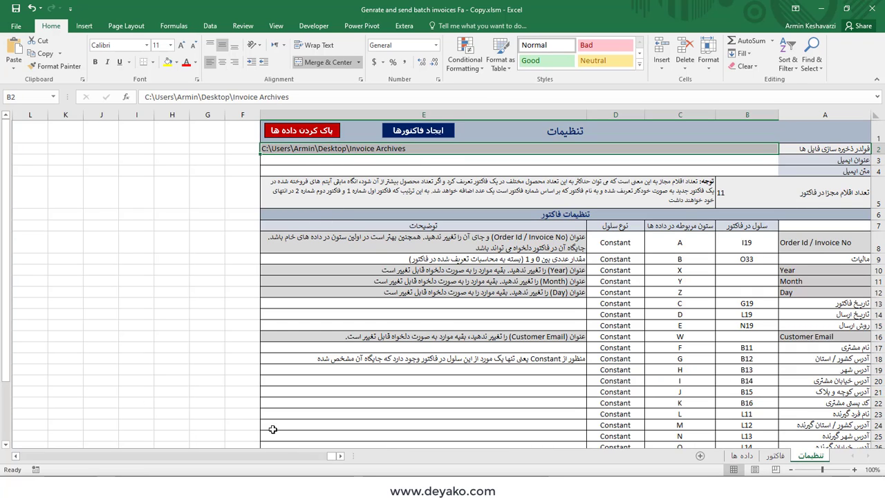
Step: Switch to File Explorer and open the Invoice Archives folder on the Desktop
left_click(283, 487)
left_click(357, 460)
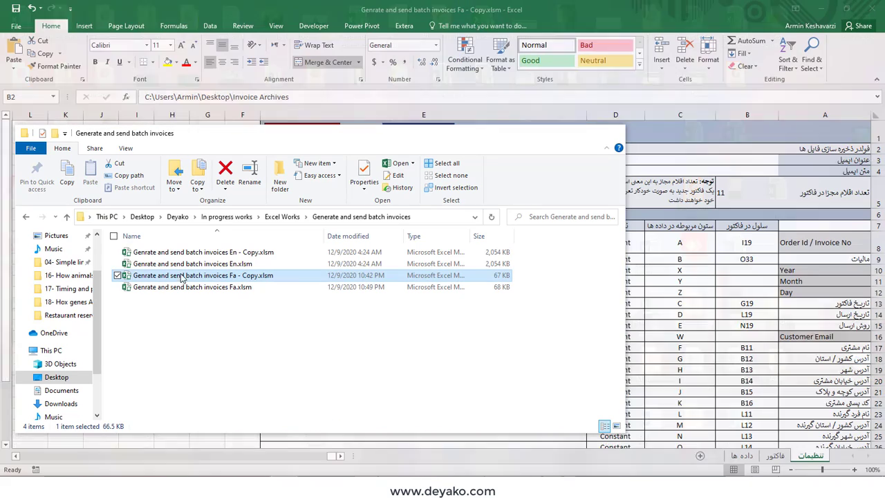
scroll(60, 255, "up", 1)
scroll(60, 256, "up", 2)
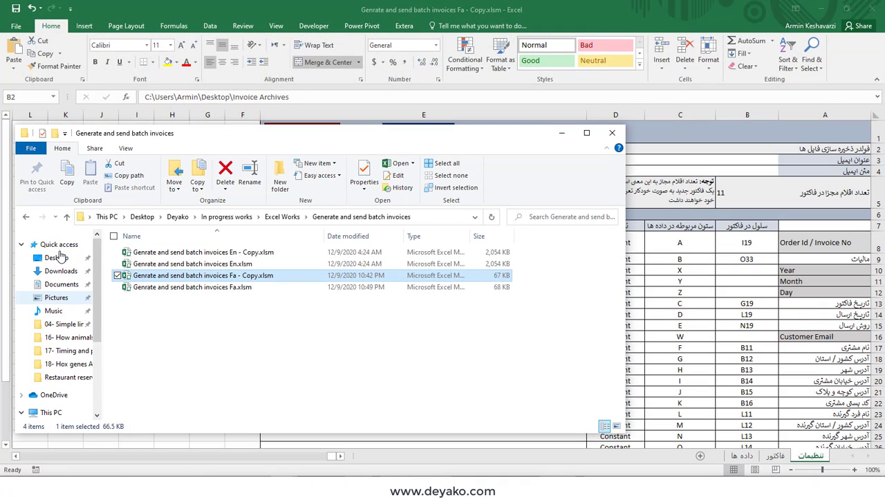
left_click(59, 249)
left_click(58, 258)
scroll(356, 293, "down", 1)
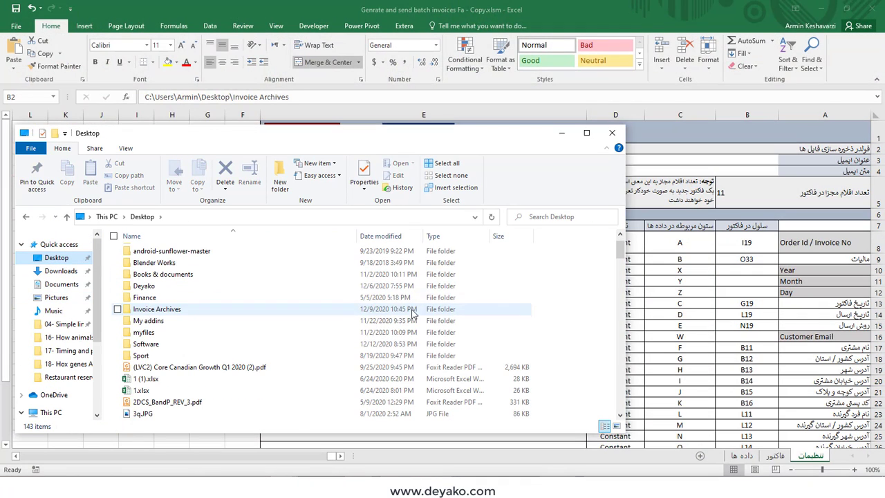
left_click(181, 311)
double_click(181, 311)
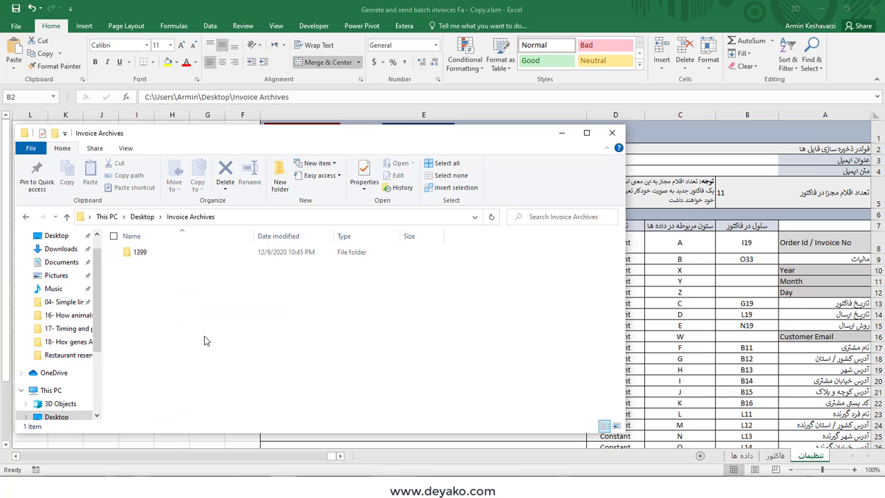
Step: Delete the 1399 folder from the Invoice Archives folder
double_click(206, 253)
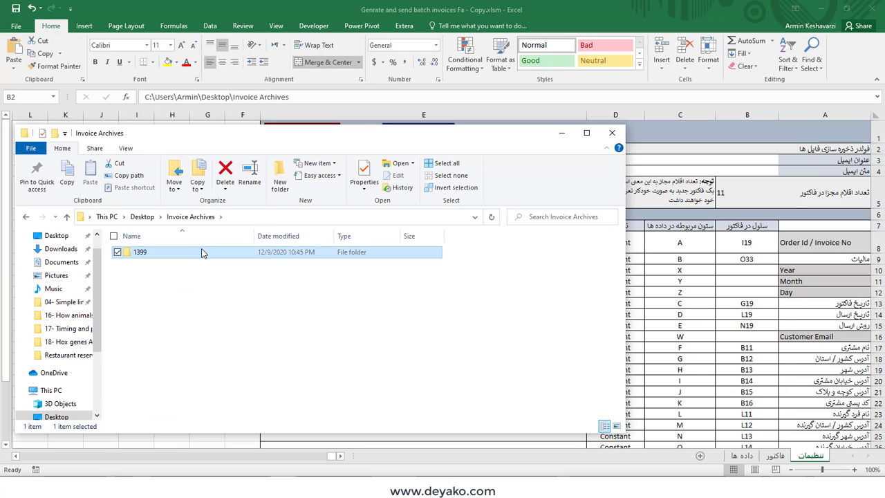
left_click(193, 219)
key("Delete")
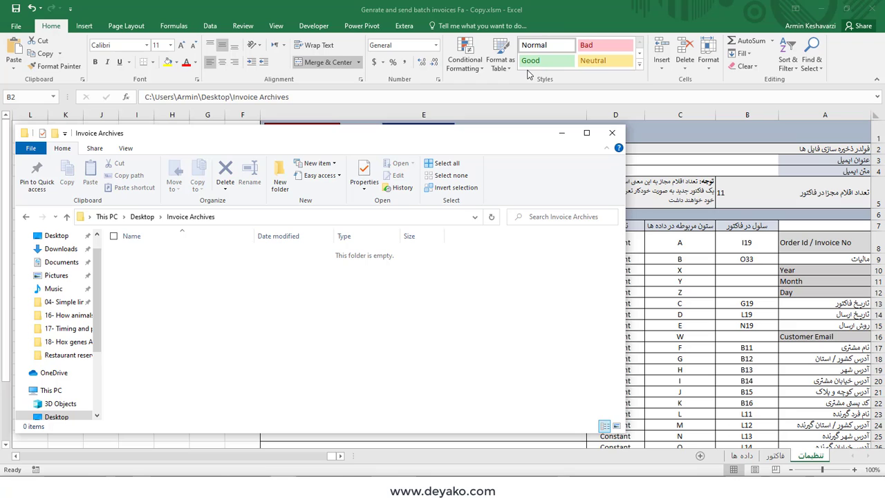
Step: Clear the storage folder path in B2 of the تنظیمات sheet and select the Invoice Archives path in File Explorer
left_click(612, 5)
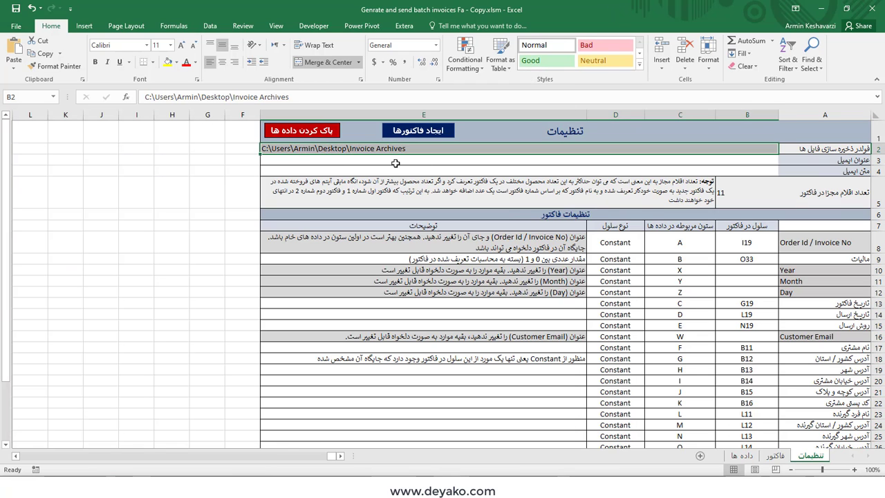
key("Delete")
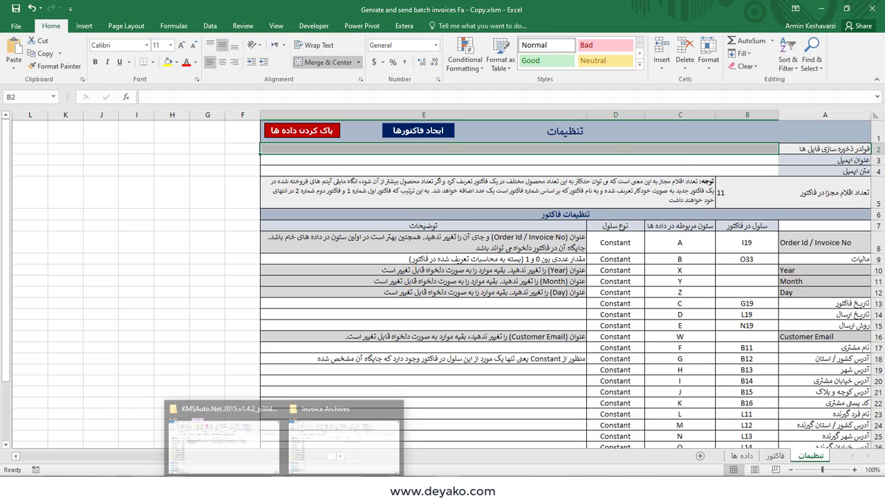
left_click(362, 459)
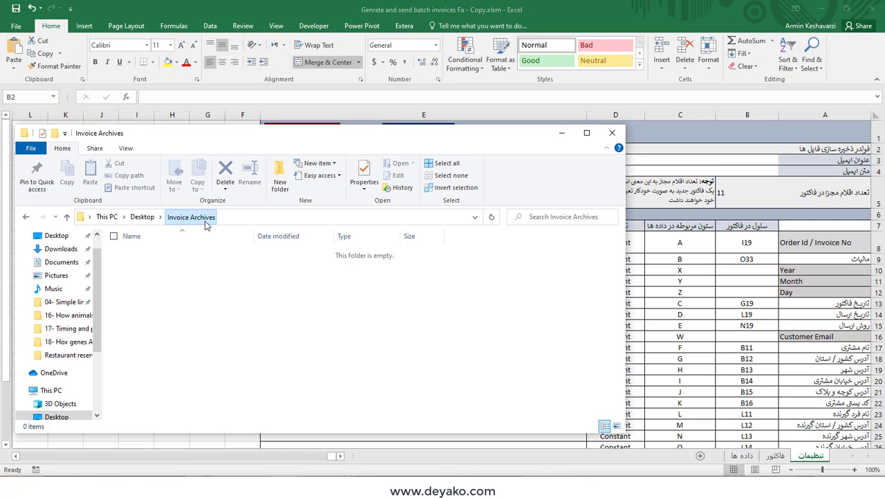
left_click(228, 217)
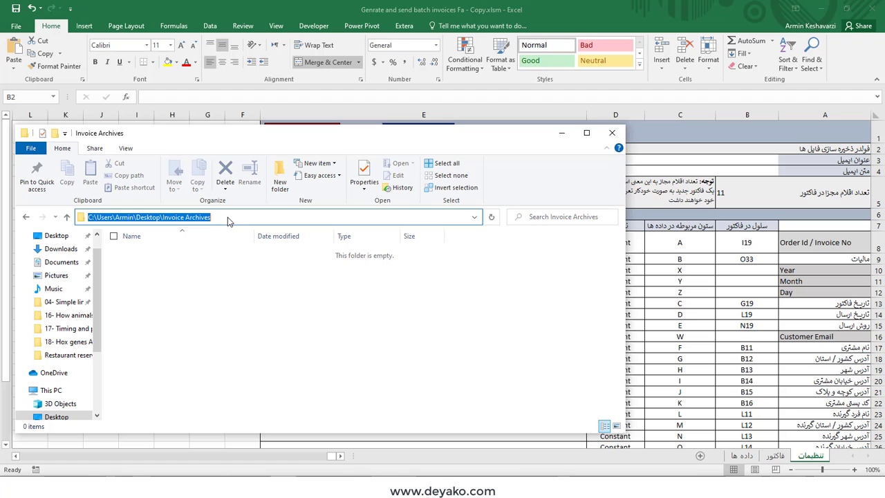
left_click(559, 8)
double_click(349, 149)
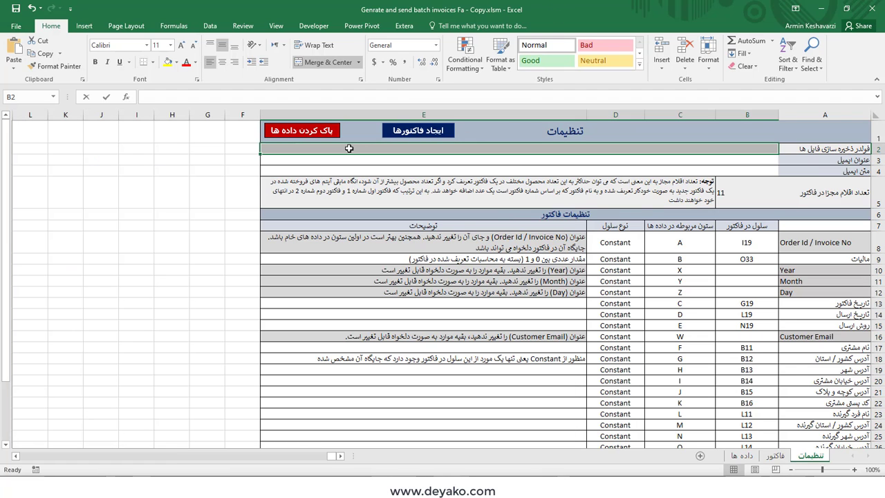
Step: Enter "فاکتور خرید از شرکت دیاکو" as the email subject in B3 of the تنظیمات sheet
left_click(446, 160)
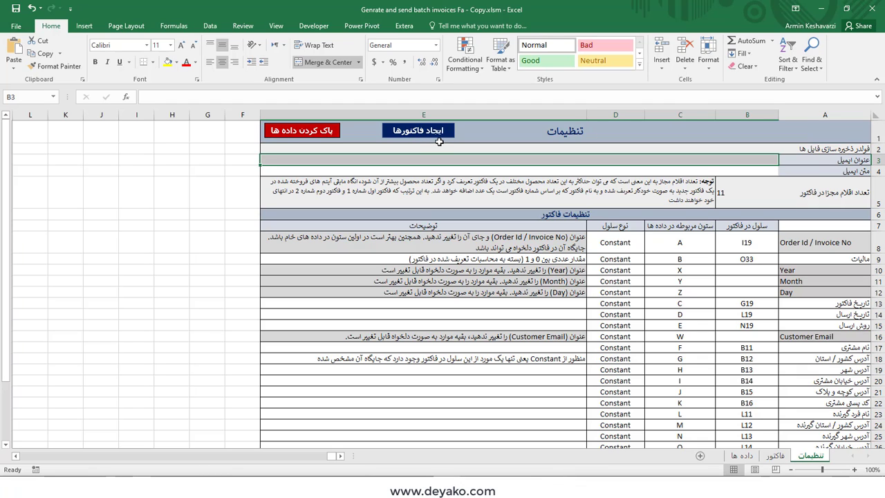
left_click(833, 164)
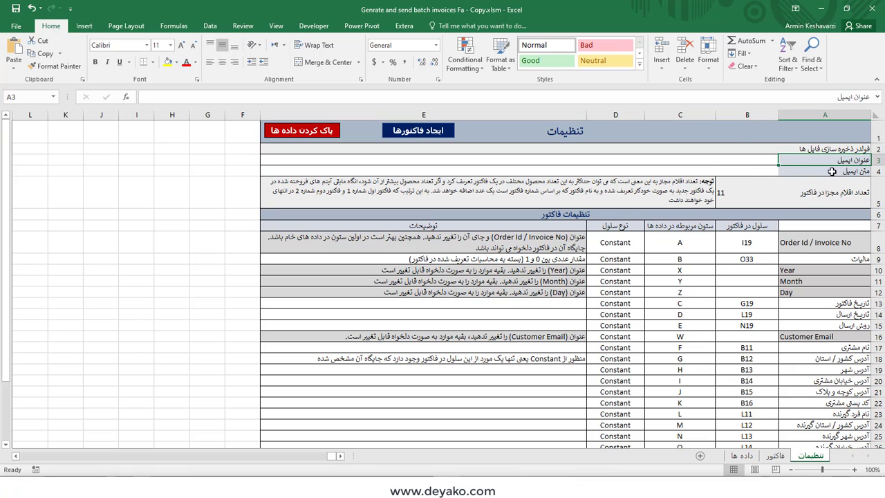
left_click(748, 164)
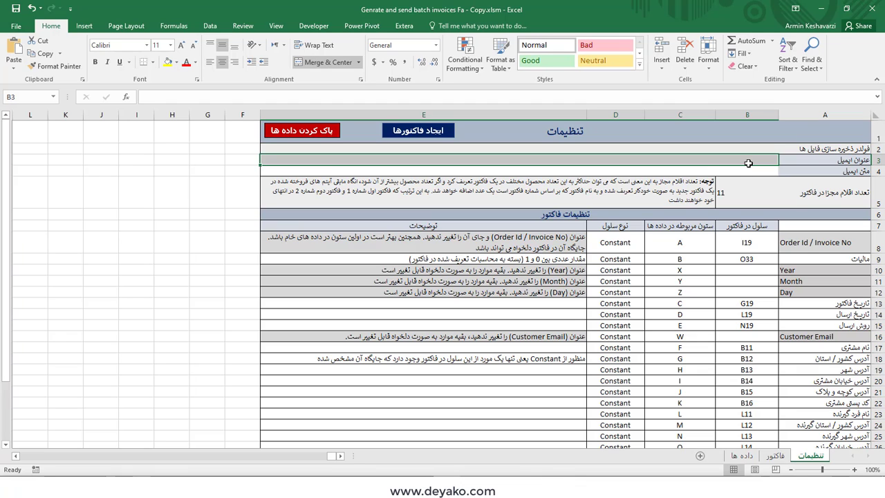
type("فاکتور خرید از شرکت دیاکو")
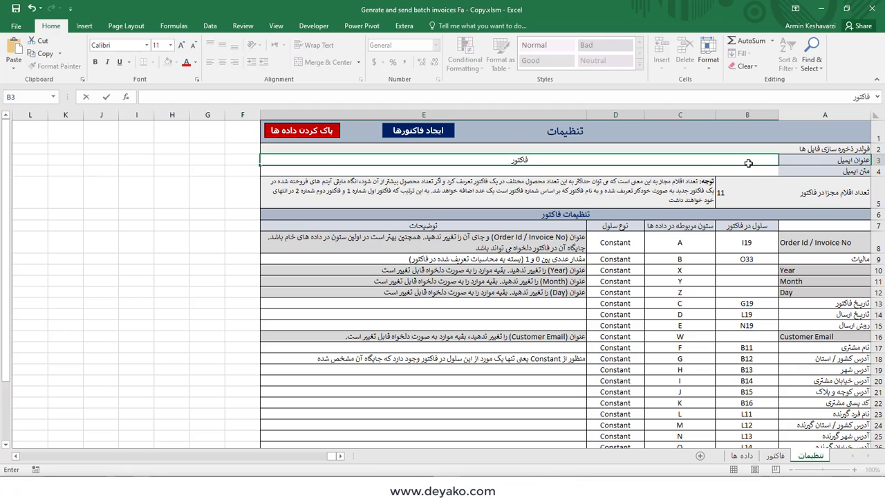
key("Return")
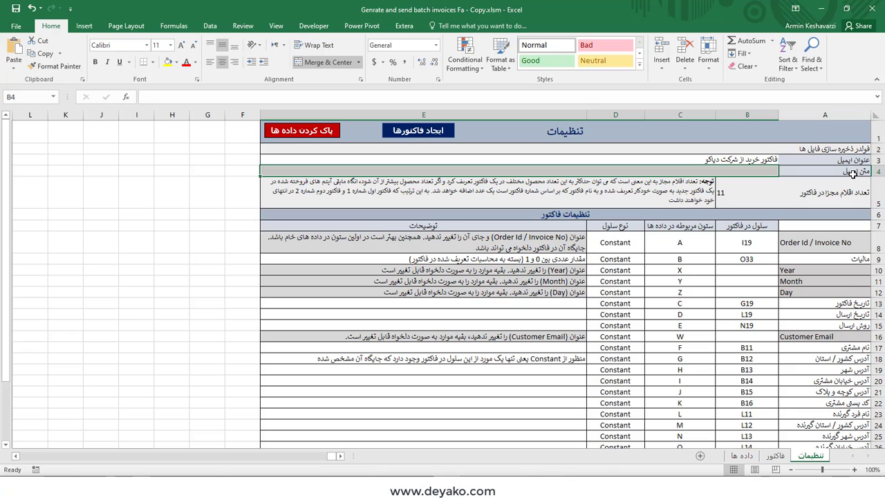
Step: Enter "مشتری گرامی، با سلام و احترام، فاکتور خرید شما به پیوست تقدیم می گردد." as the email text in B4 and right-align it
type("م")
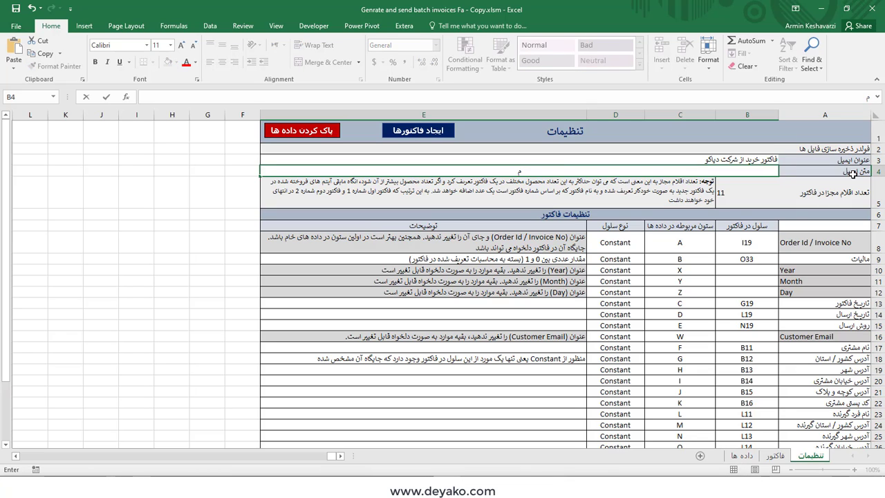
type("شتری گرامی، با سلام و احترام، فاکتور خرید شما به پیوست تقدیم می گردد.")
key("Return")
left_click(697, 170)
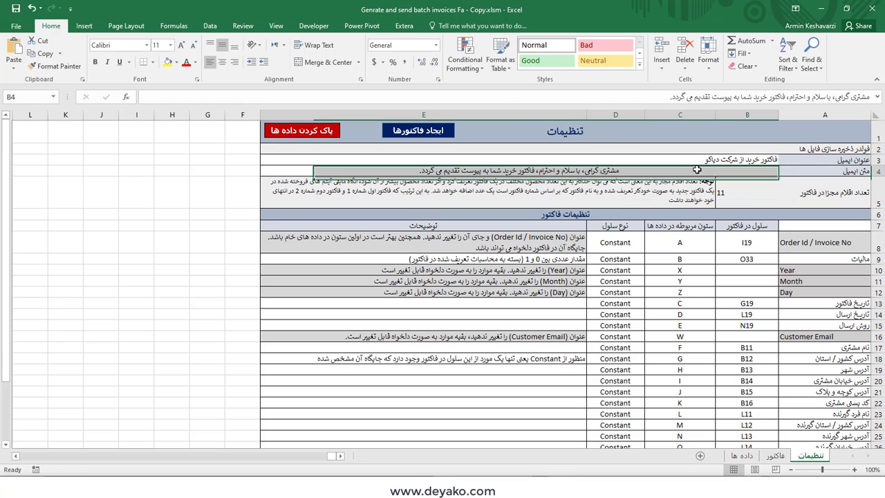
left_click(238, 62)
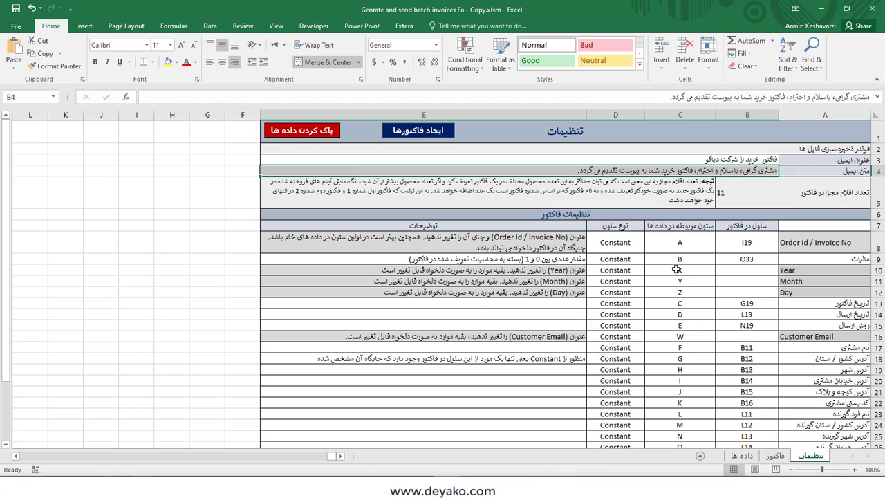
Step: Review the email fields and the allowed item count setting, and highlight the شرح محصول rows 22 to 32 in the فاکتور template
left_click(743, 162)
left_click(745, 173)
left_click(828, 192)
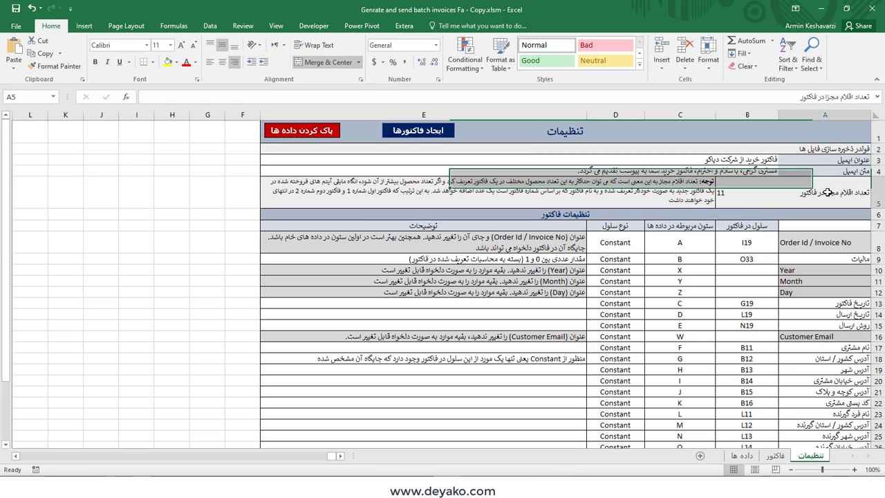
left_click(769, 456)
scroll(750, 325, "down", 5)
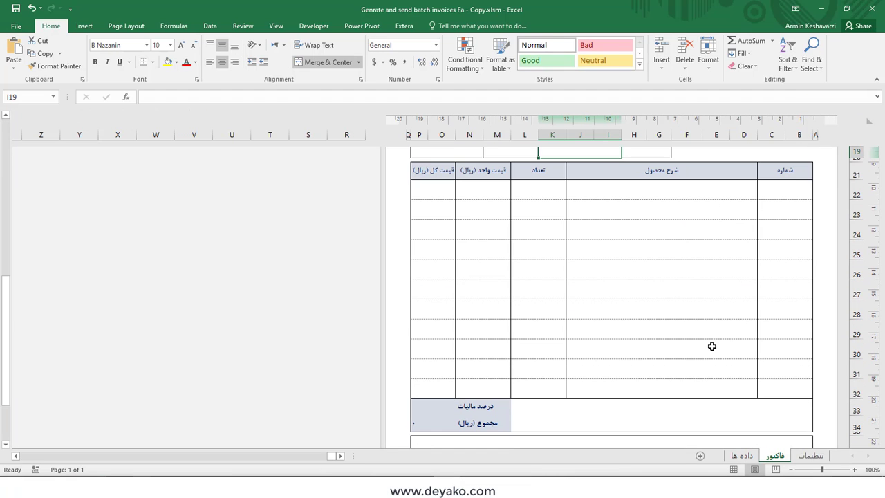
left_click_drag(699, 191, 699, 387)
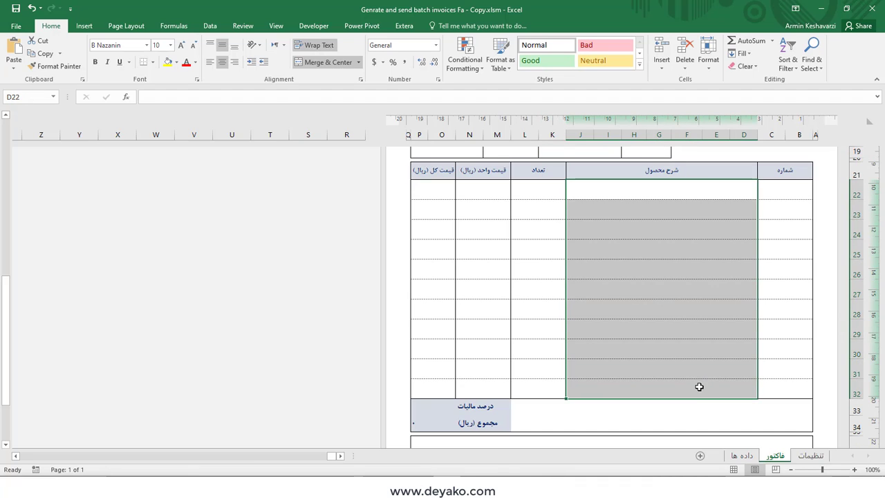
scroll(695, 380, "up", 5)
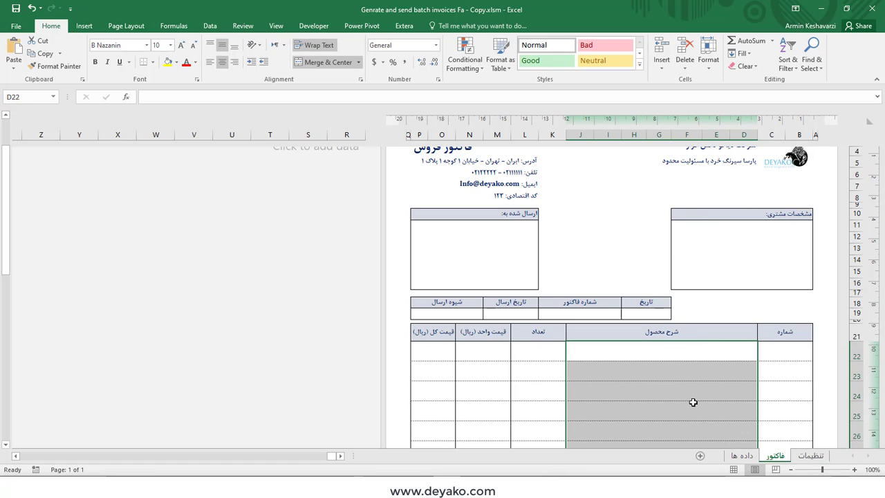
Step: Try 20 as the allowed item count in B5 of the تنظیمات sheet, and set it back to 11
left_click(810, 455)
left_click(751, 199)
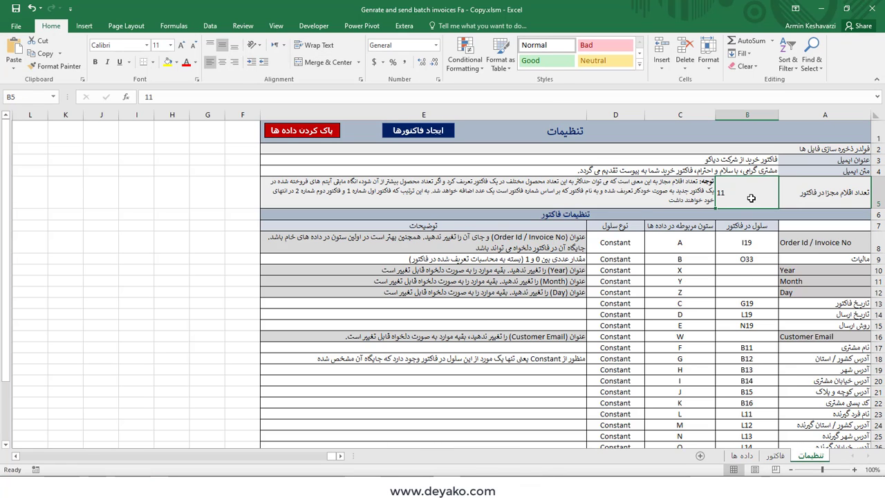
type("20")
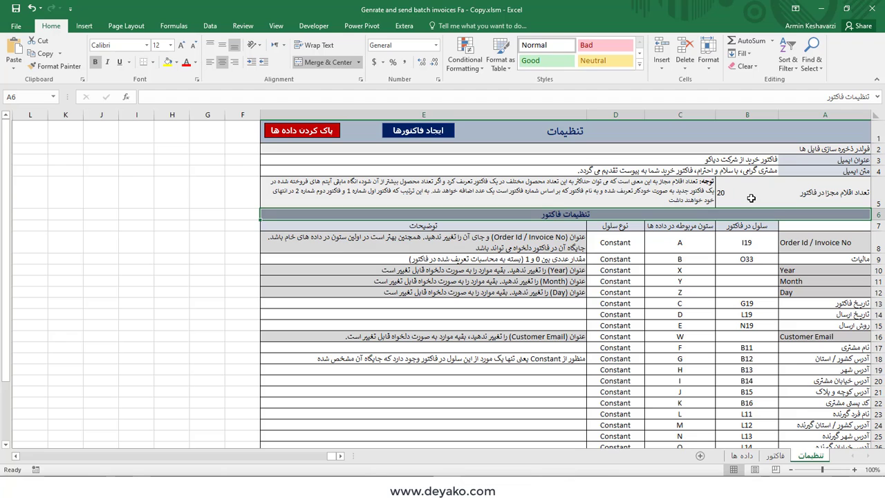
type("11")
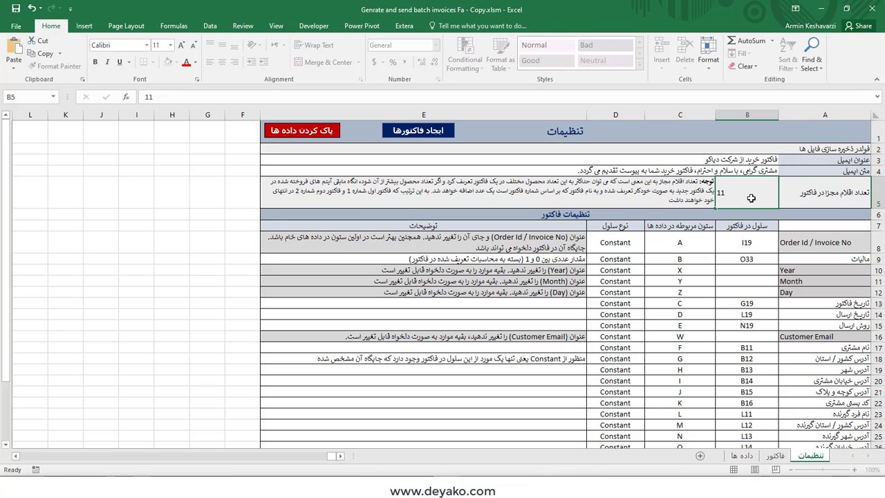
key("Return")
Step: Check the فاکتور template's item rows again and select the note in C5 about the allowed item count
left_click(777, 459)
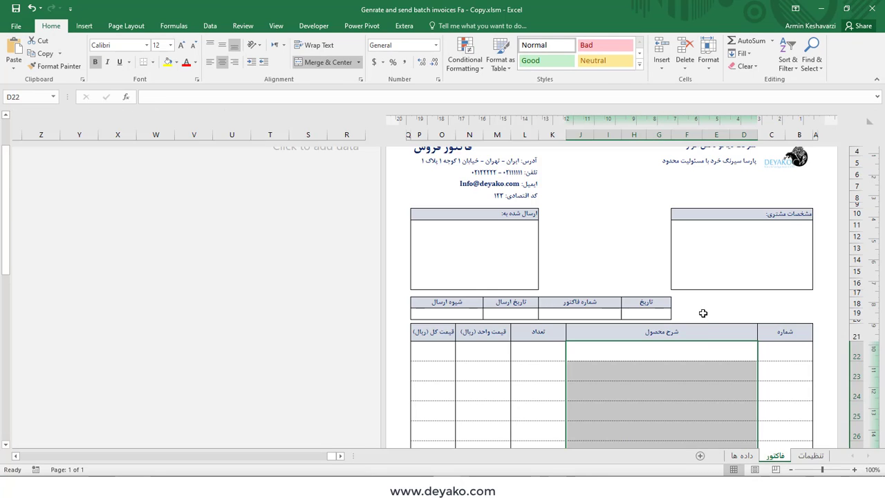
left_click(807, 459)
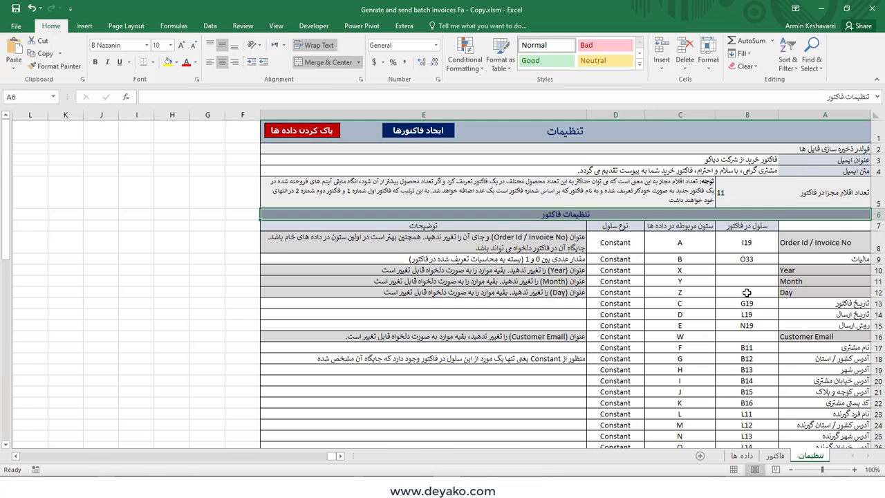
left_click(665, 191)
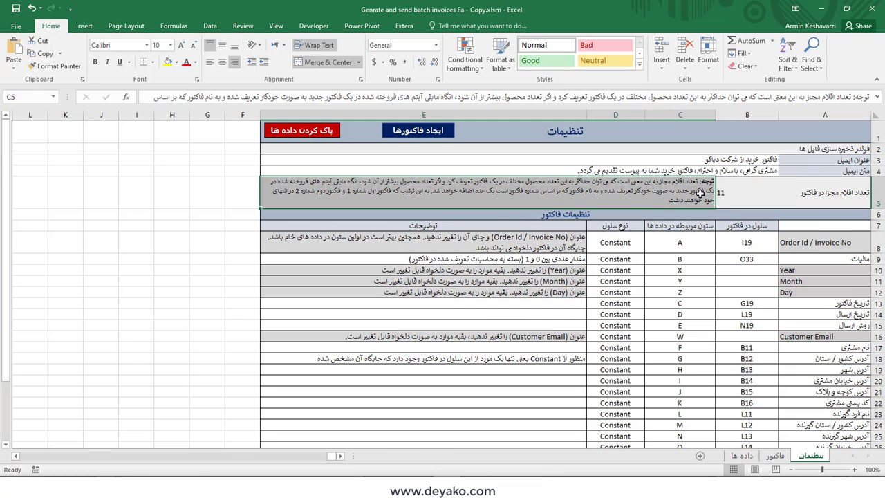
Step: Compare the فاکتور template with the invoice date and customer province columns C and G of the داده ها sheet
left_click(731, 191)
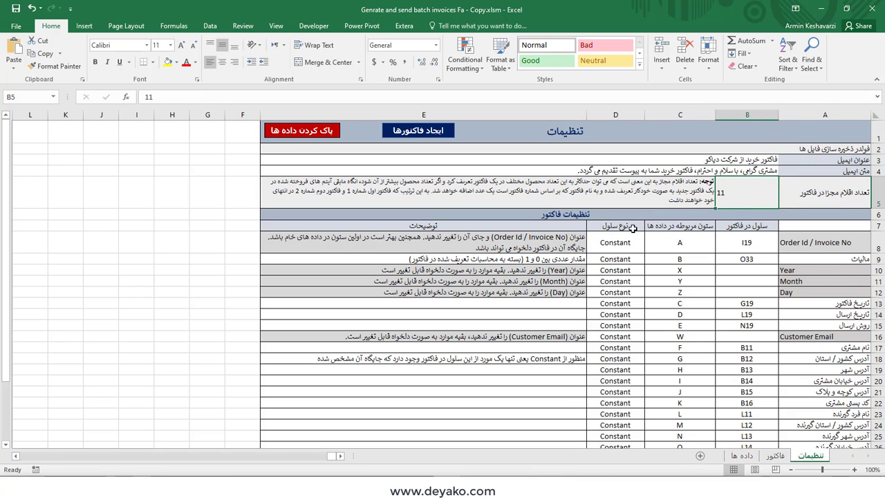
left_click(775, 456)
left_click(747, 457)
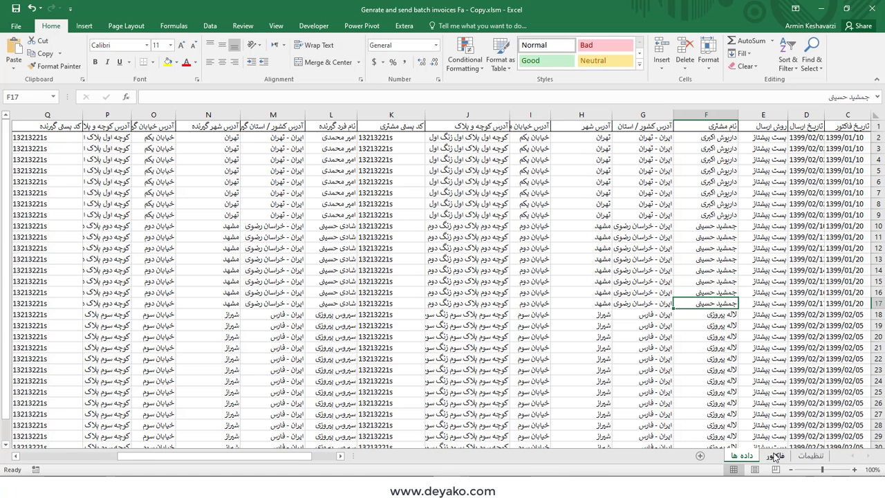
left_click(776, 456)
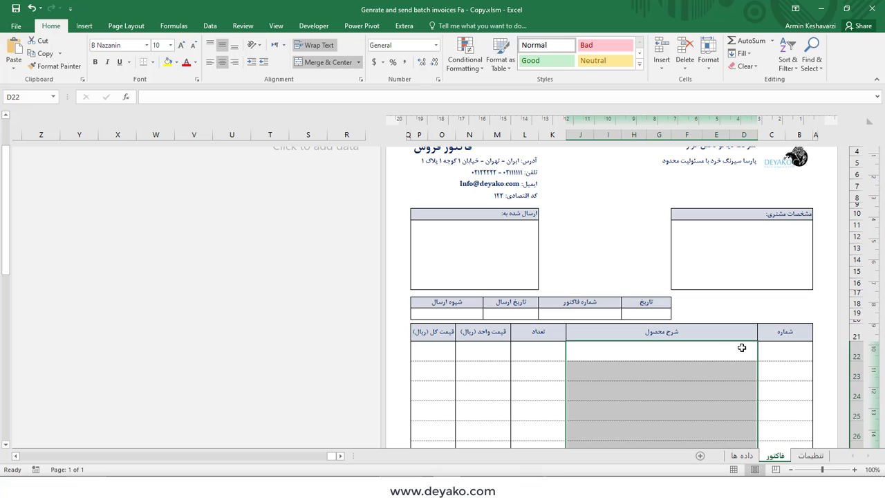
left_click(705, 353)
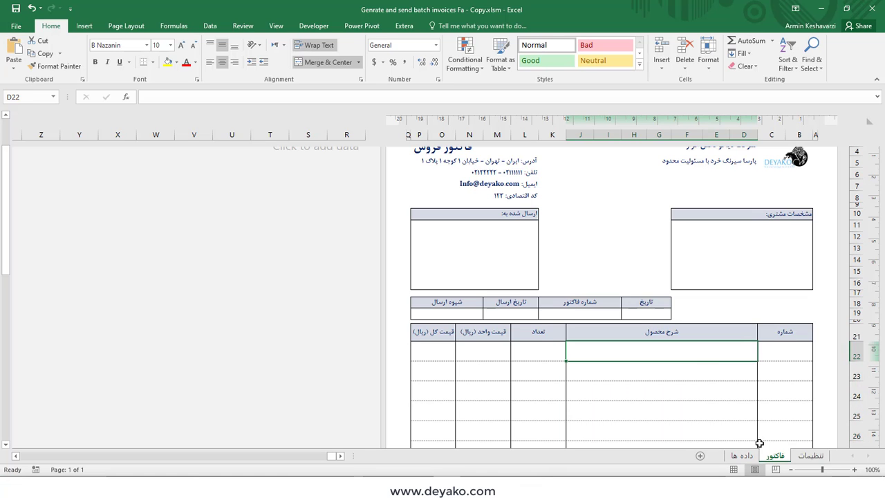
left_click(746, 457)
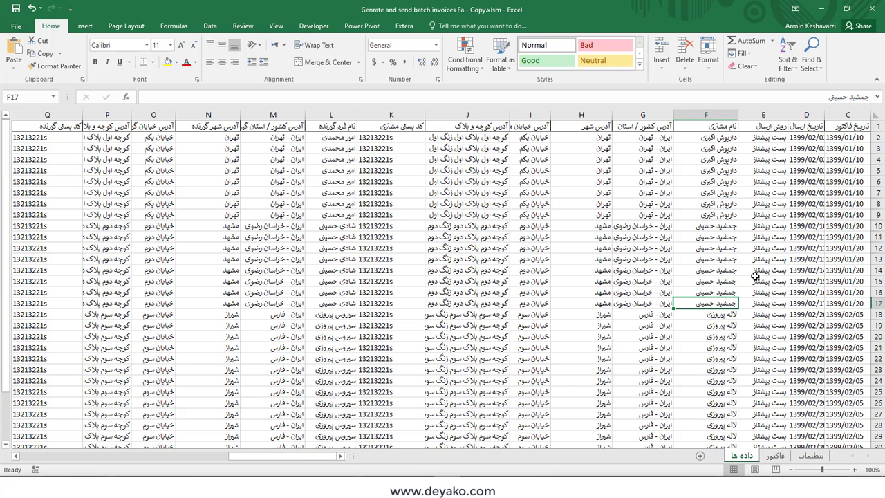
left_click(849, 115)
left_click(646, 114)
left_click_drag(647, 114, 647, 114)
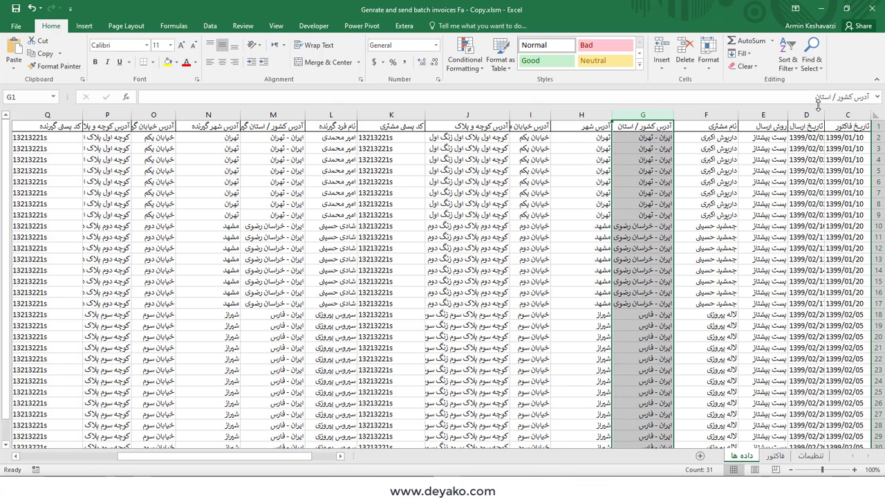
left_click(776, 456)
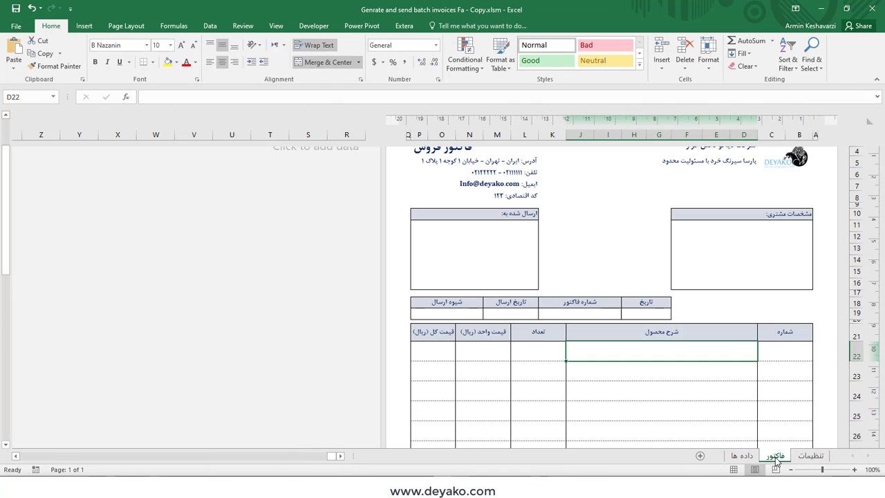
Step: Trace the Order Id / Invoice No cell reference from the تنظیمات sheet to cell I19 under شماره فاکتور in the template, checking its column and row
left_click(809, 456)
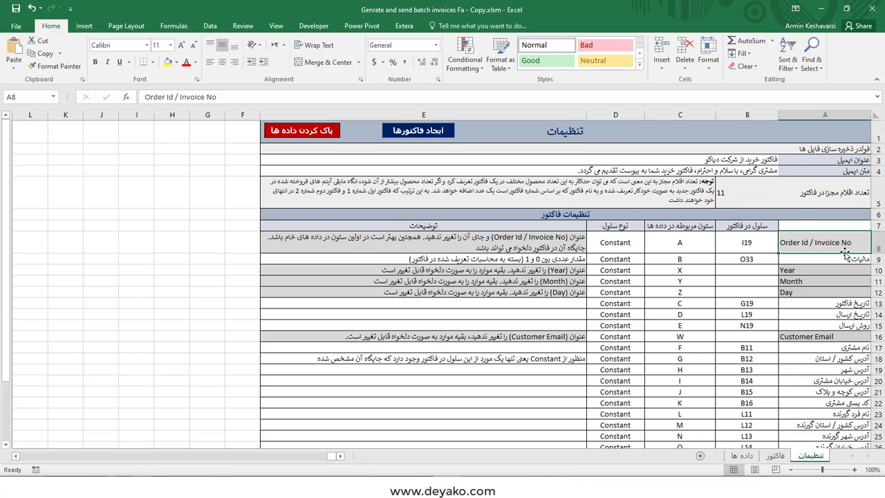
left_click(775, 456)
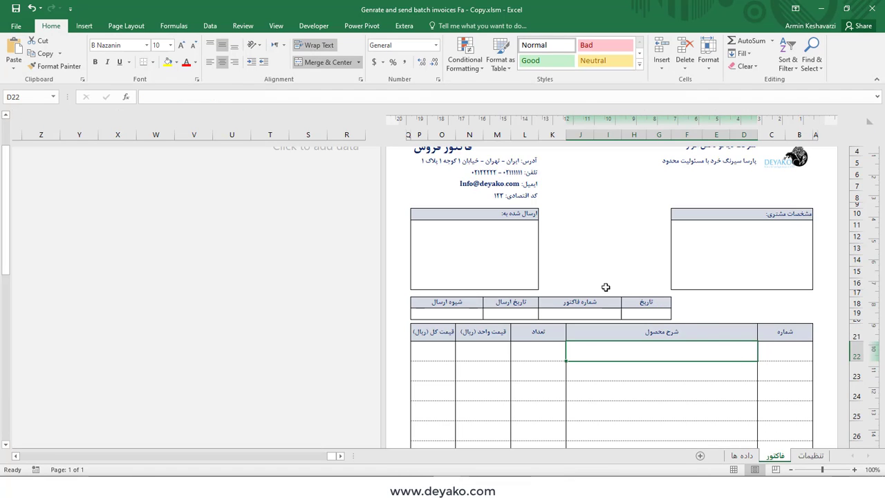
left_click(581, 309)
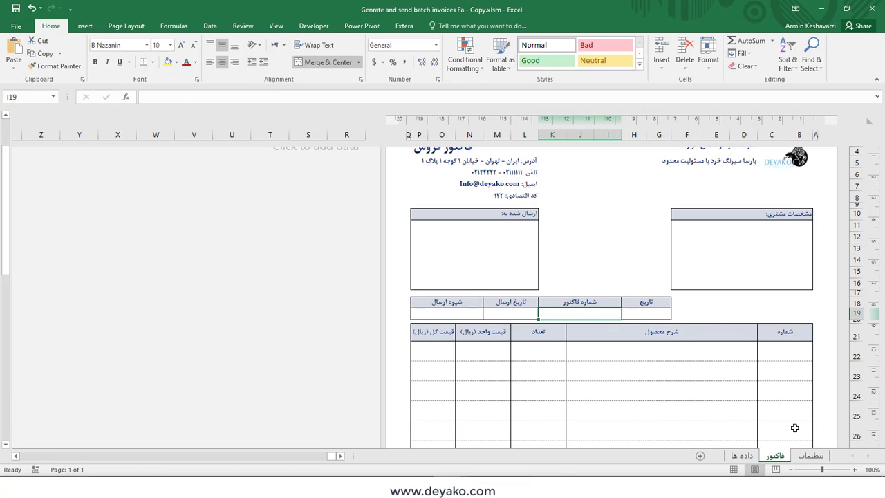
left_click(810, 456)
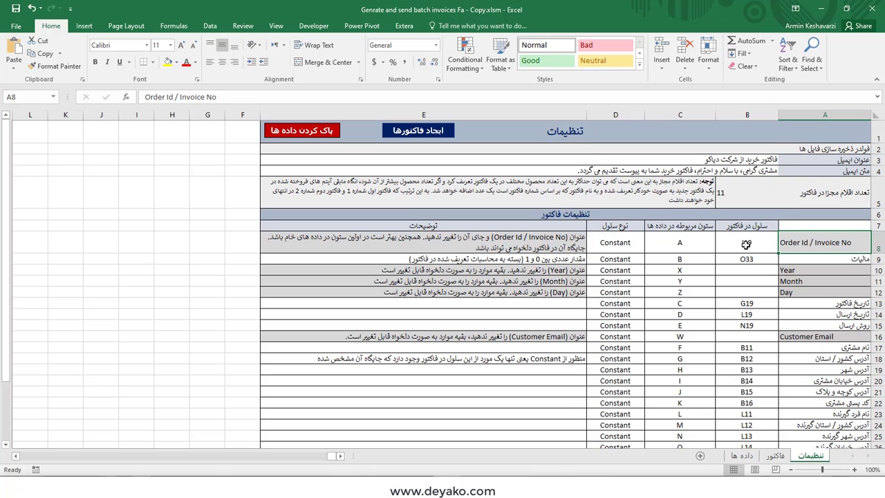
left_click(760, 245)
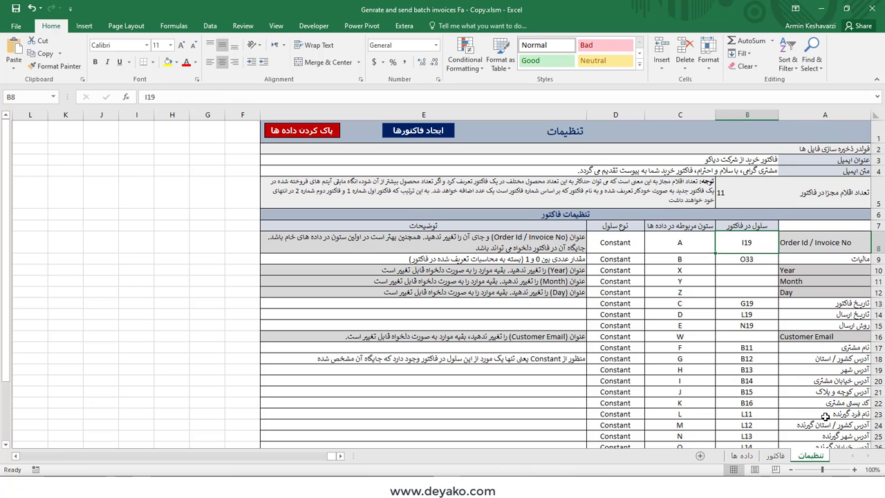
left_click(778, 457)
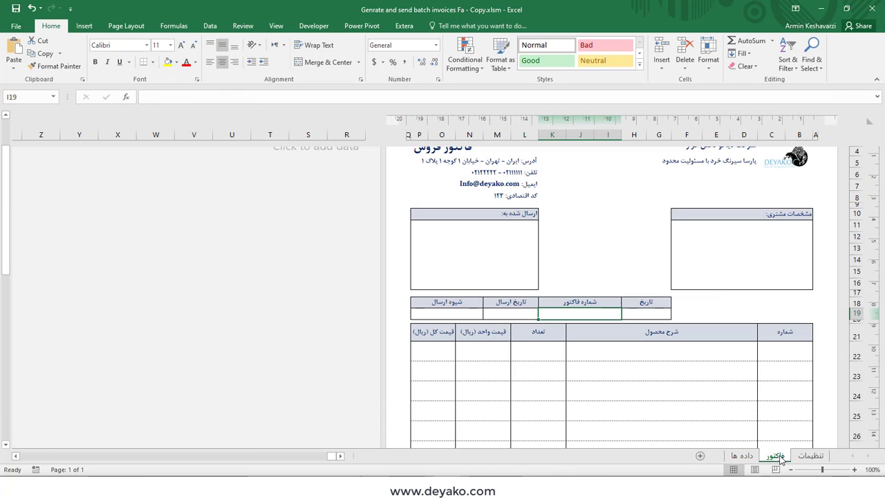
left_click(597, 138)
left_click(610, 313)
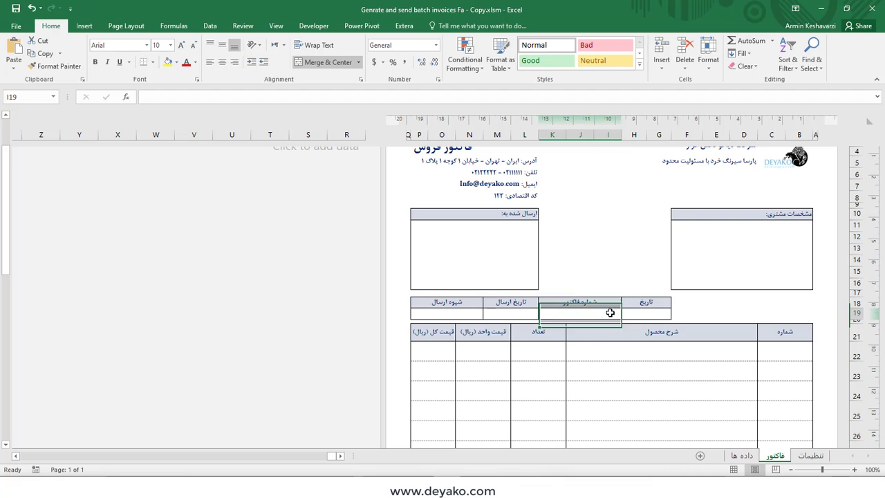
left_click(856, 312)
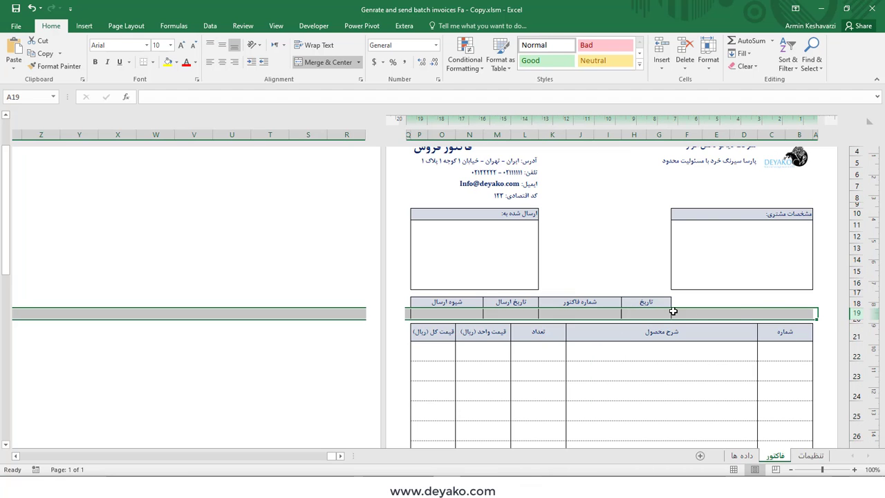
left_click(606, 316)
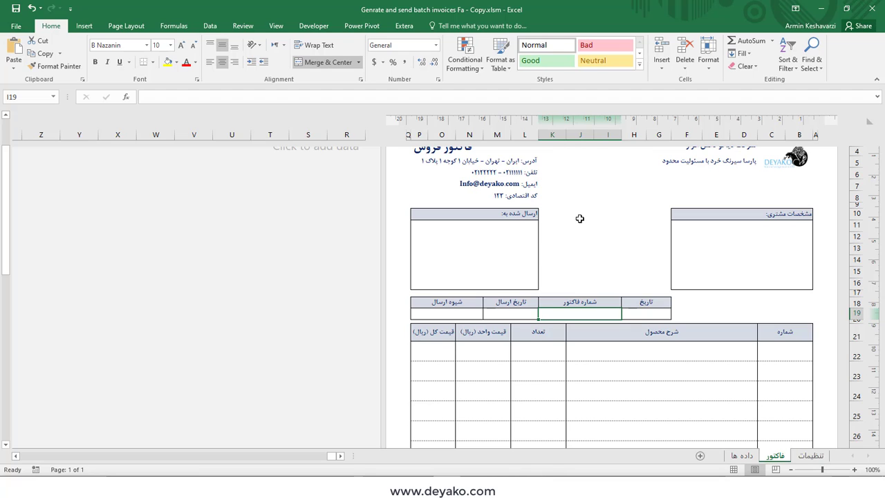
Step: Highlight the blank area between the customer and recipient boxes, the invoice body, and an empty cell below the logo as alternative field positions
left_click_drag(573, 207, 662, 291)
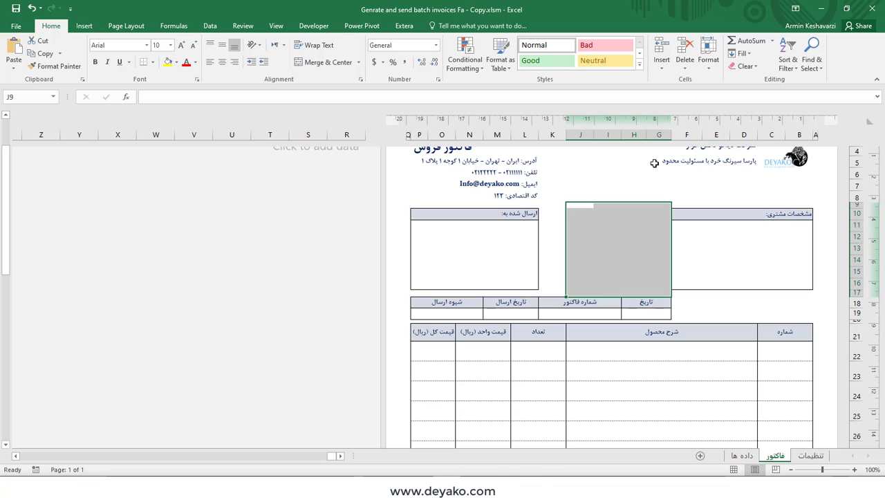
left_click(652, 198)
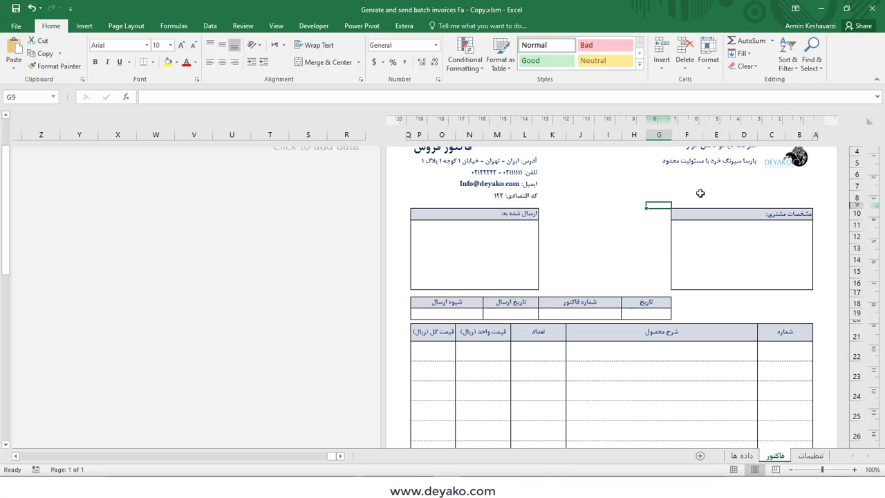
left_click_drag(731, 188, 595, 335)
scroll(673, 263, "up", 3)
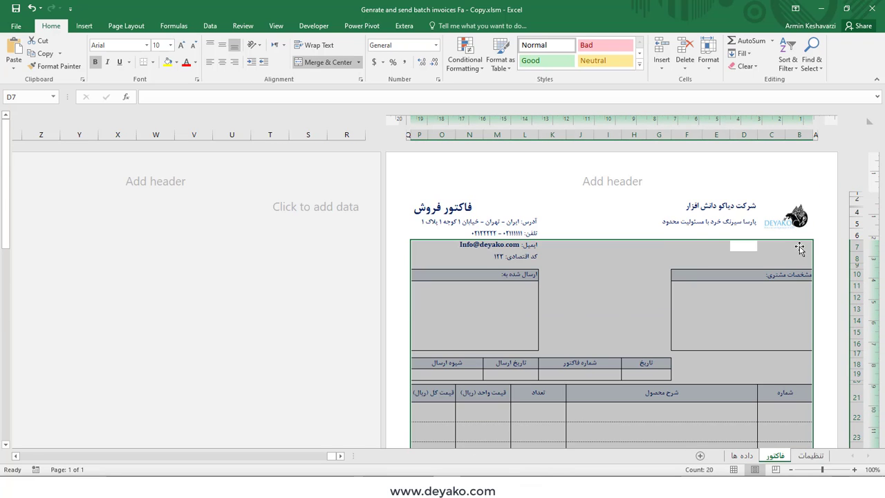
left_click(798, 249)
left_click(795, 255)
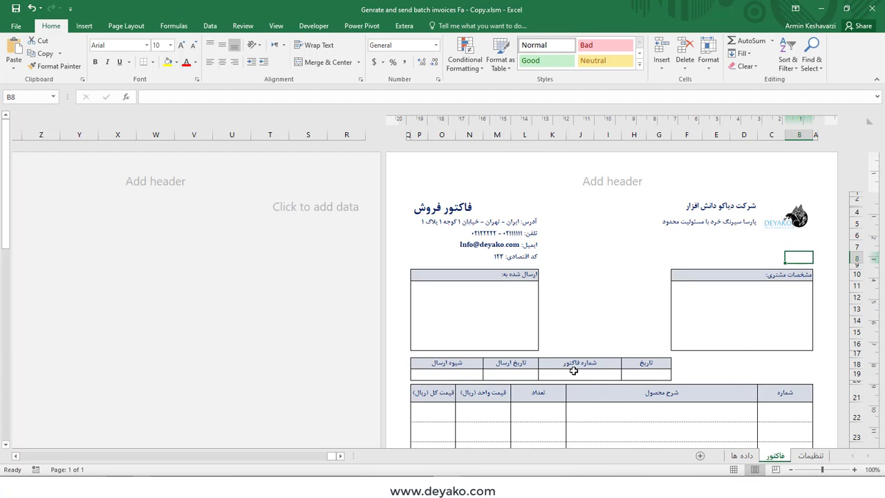
Step: Recheck the invoice number's cell reference in B8 of تنظیمات and highlight the ارسال شده به box and its first cell in the template
left_click(810, 455)
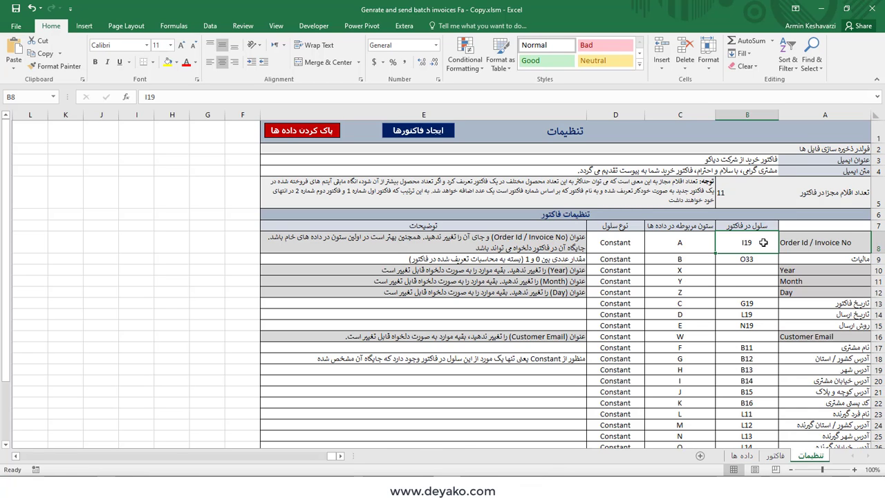
left_click(775, 456)
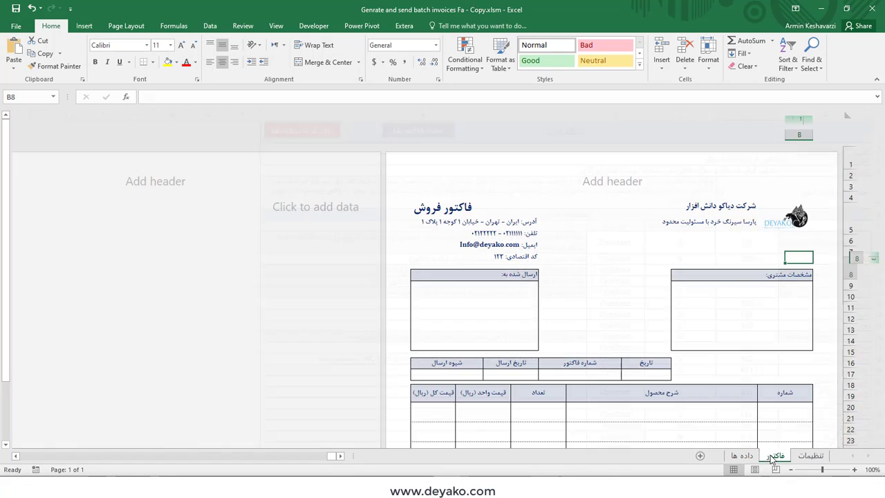
left_click_drag(521, 287, 451, 343)
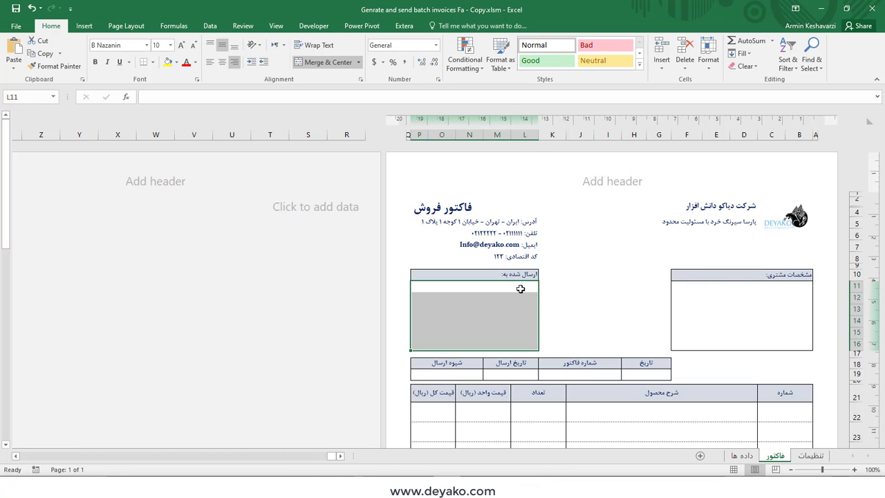
left_click(522, 286)
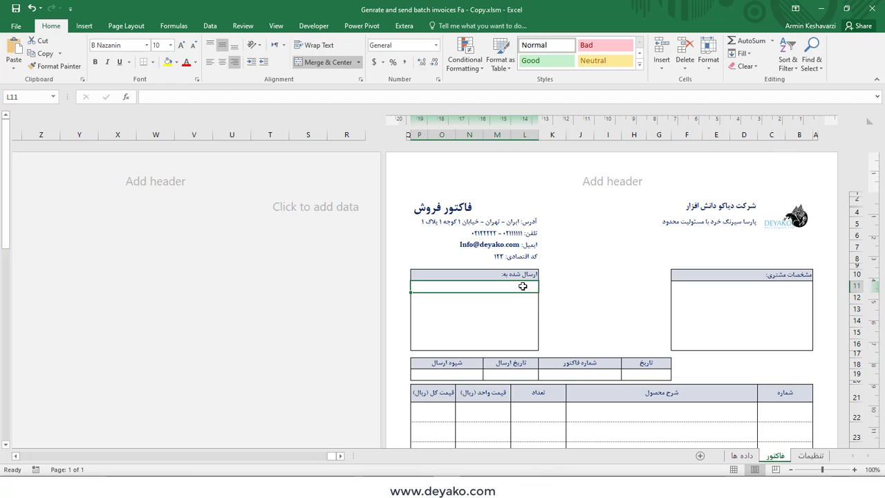
Step: Check the invoice number's source column in C8 of تنظیمات and select the matching column A in the داده ها sheet
left_click(810, 456)
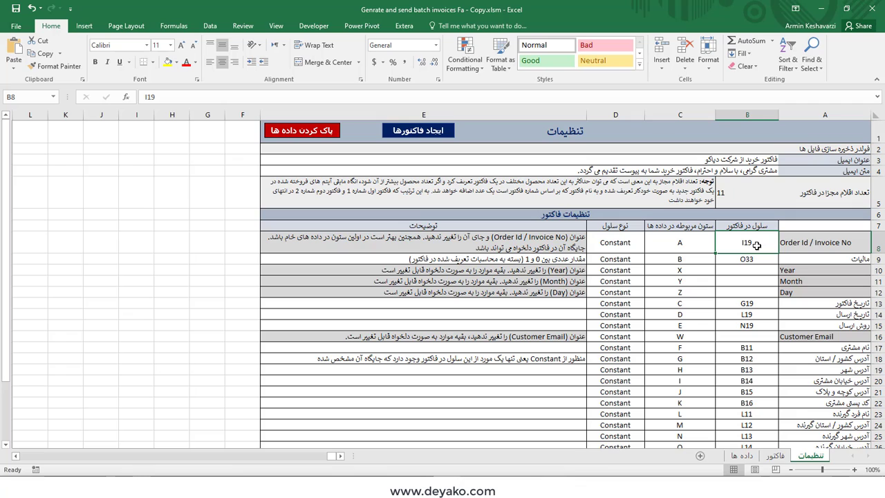
left_click(693, 242)
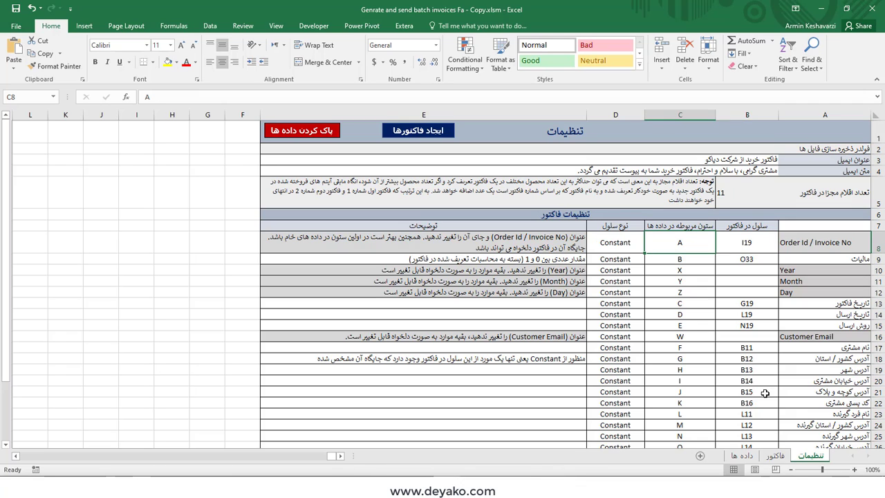
left_click(744, 456)
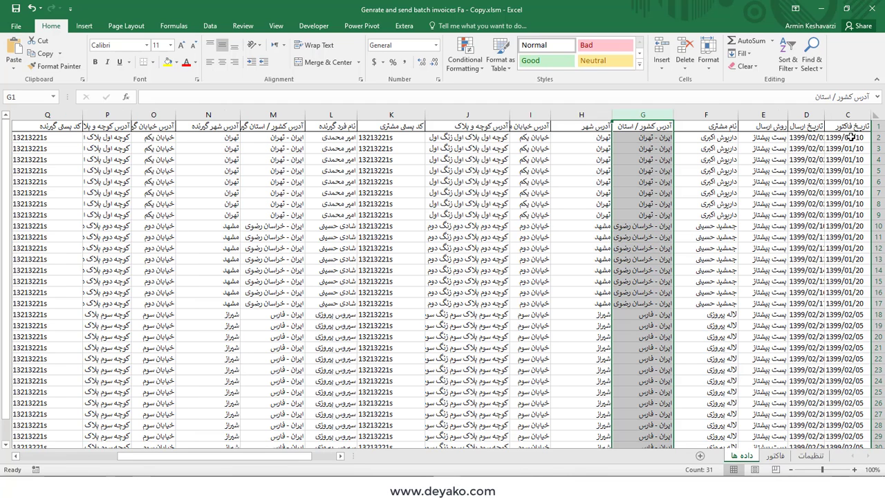
left_click_drag(325, 456, 355, 465)
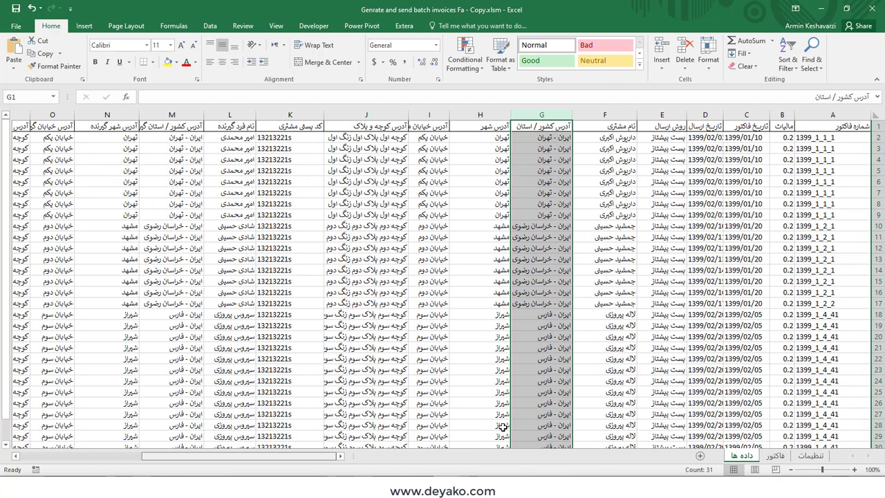
left_click(846, 116)
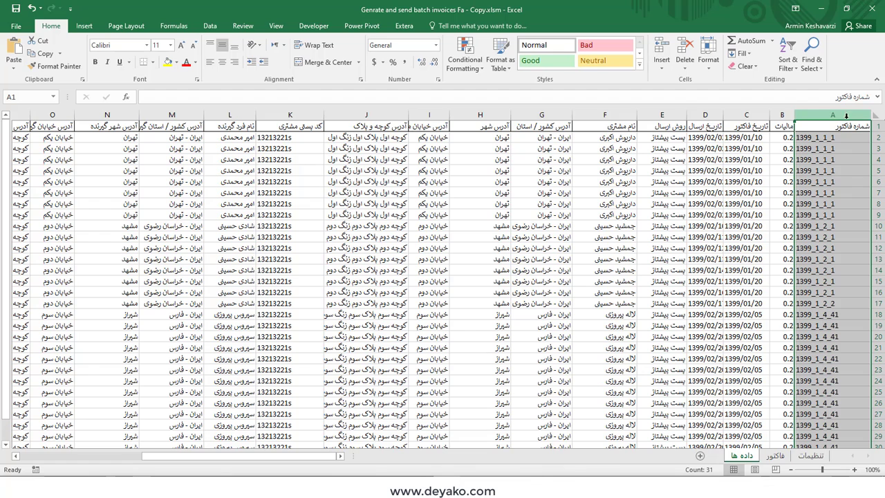
left_click(776, 457)
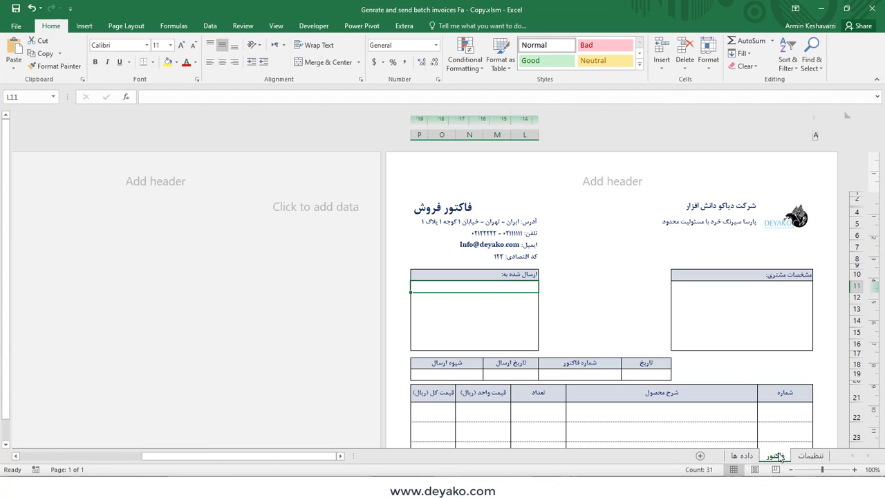
Step: Review the سلول در فاکتور references for invoice number, tax and shipping date, and the invoice number's data column on the تنظیمات sheet
left_click(811, 456)
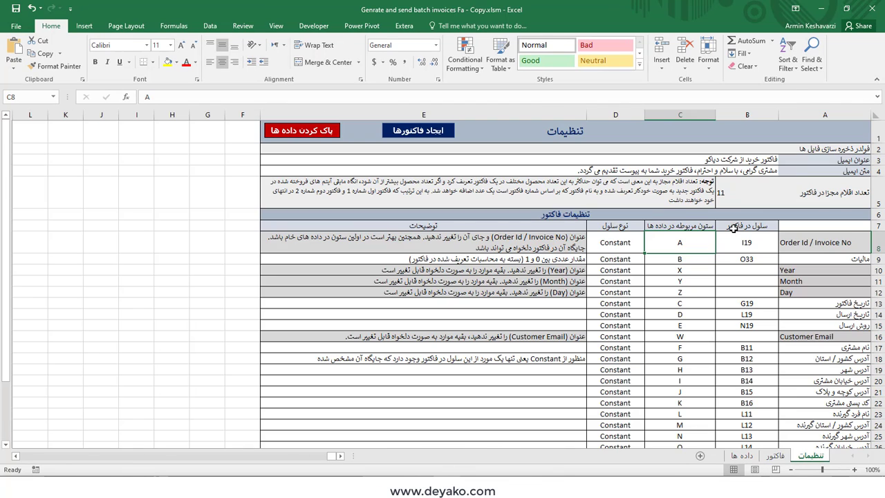
left_click(759, 245)
left_click(760, 259)
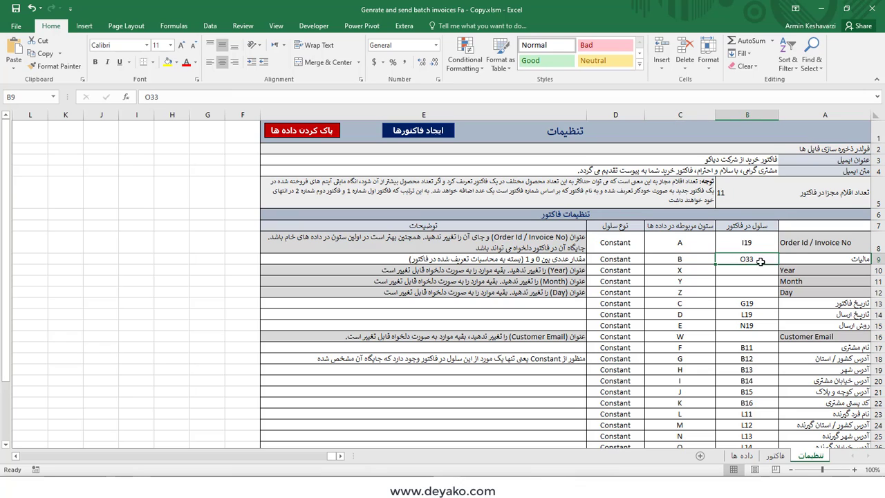
left_click(759, 313)
left_click(688, 238)
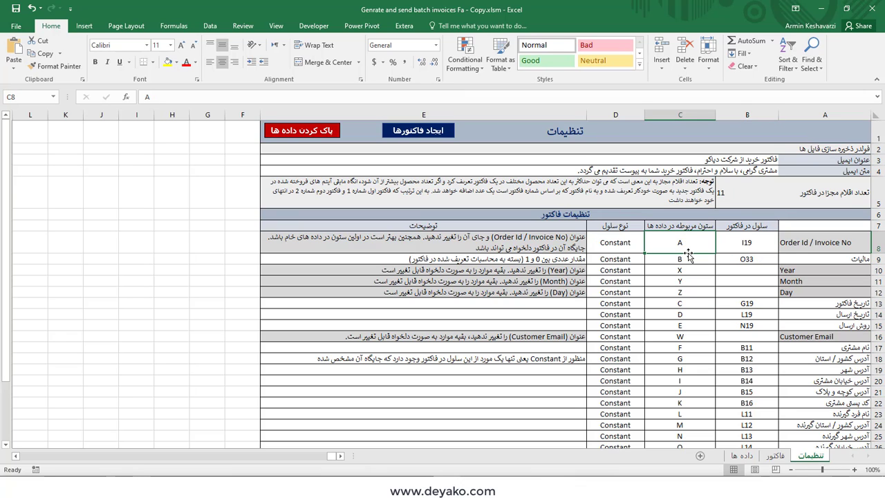
Step: Point out the fixed titles Order Id / Invoice No, Year, Month, Day and Customer Email in column A
left_click(843, 243)
left_click(837, 270)
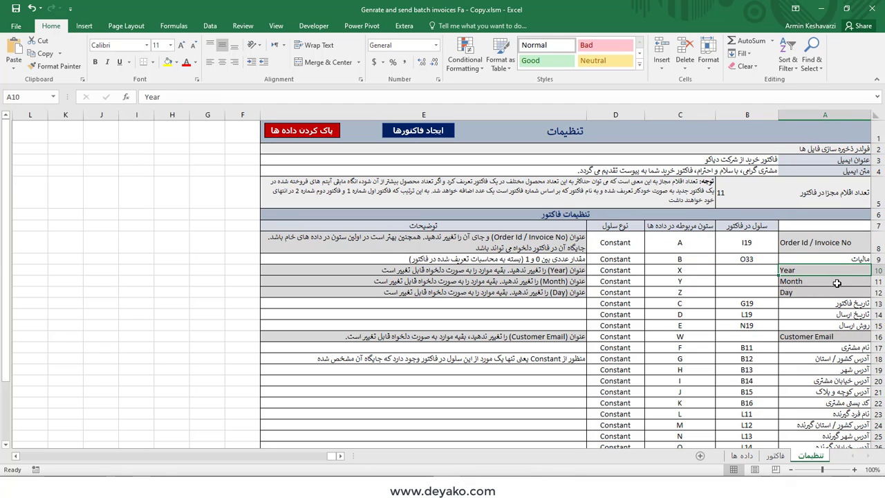
left_click(838, 282)
left_click(837, 295)
left_click(834, 338)
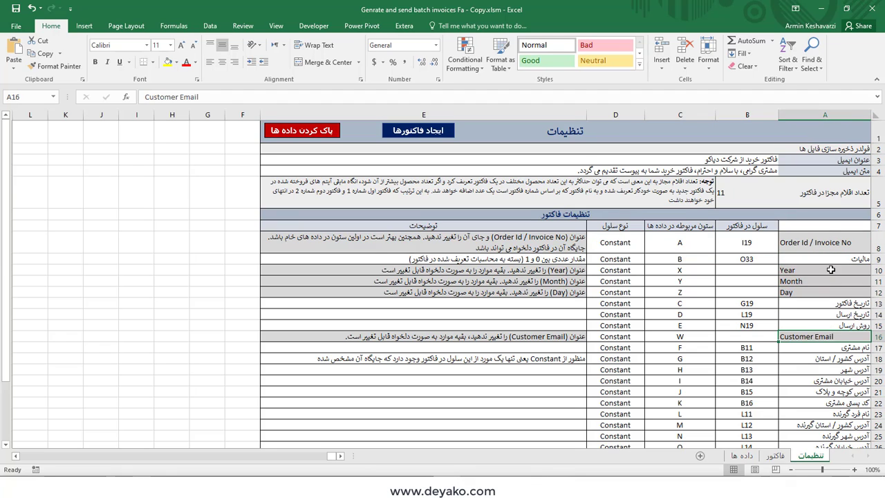
Step: Go through the grey-shaded titles in column A again, from Order Id / Invoice No through Year, Month and Day to Customer Email
left_click(826, 234)
left_click(830, 271)
key("Down")
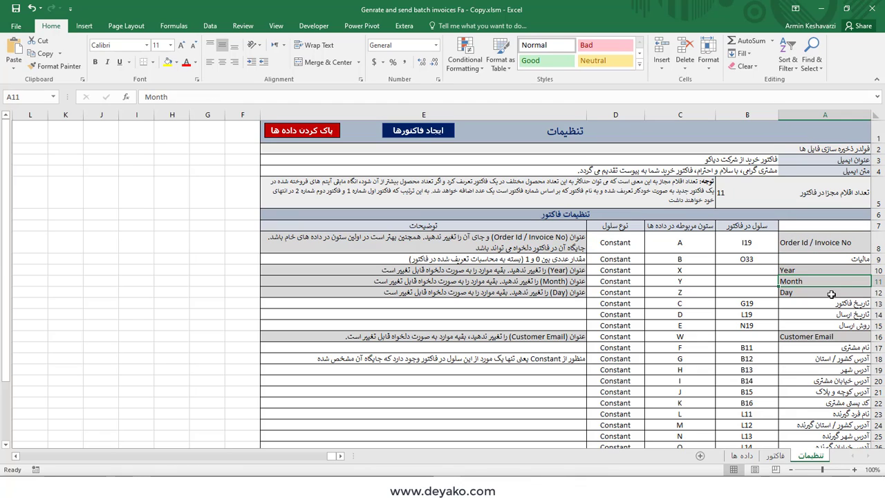
key("Down")
left_click(825, 247)
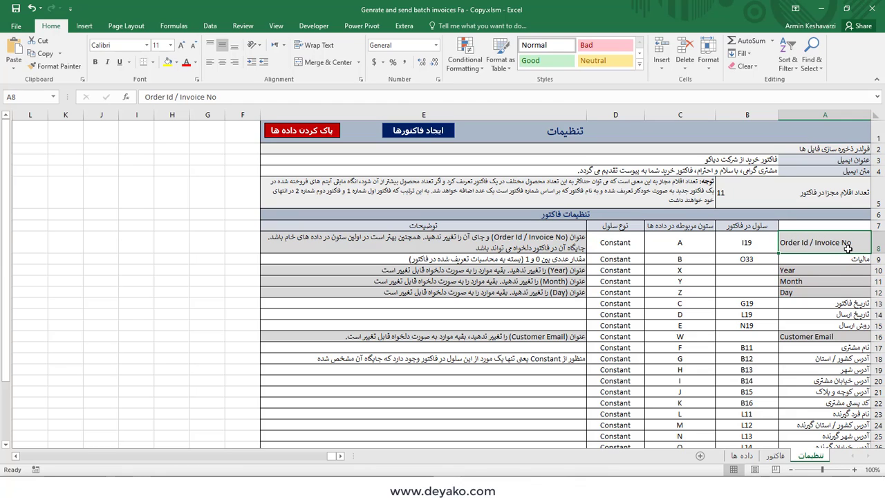
left_click(793, 271)
left_click(802, 282)
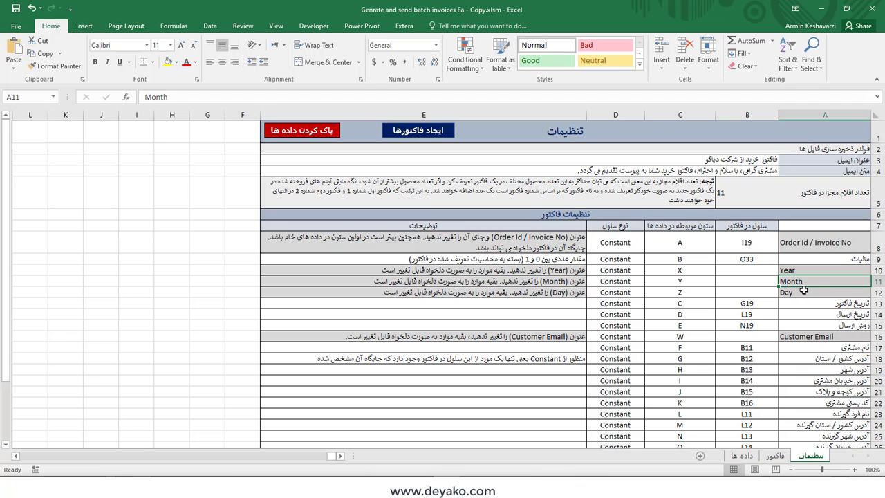
left_click(801, 293)
left_click(813, 339)
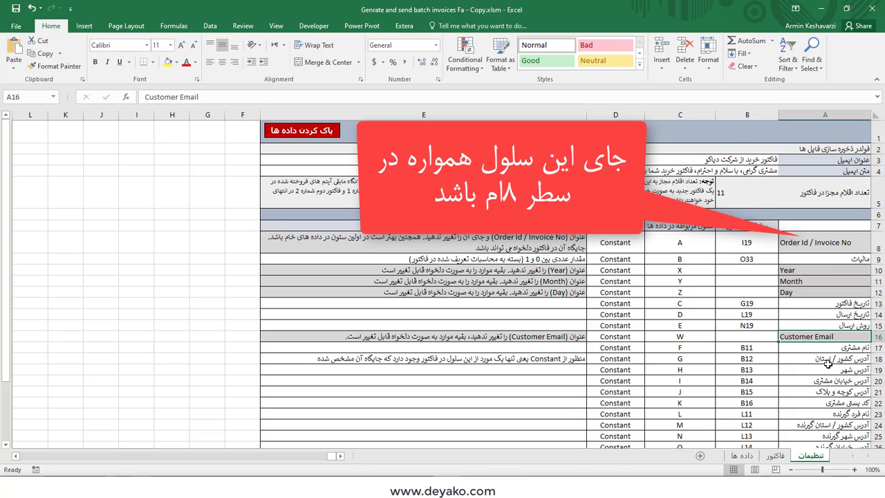
Step: Compare the شماره فاکتور heading in the فاکتور template with the Order Id / Invoice No title in A8 of تنظیمات
left_click(775, 456)
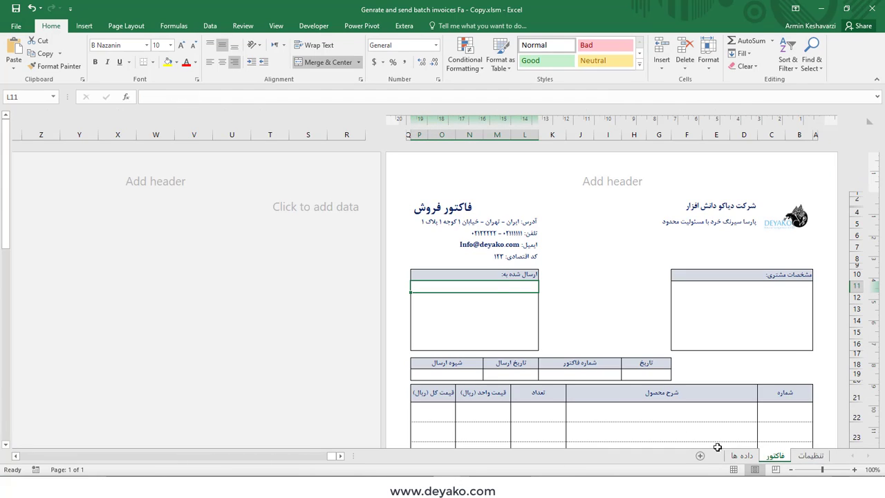
left_click(583, 365)
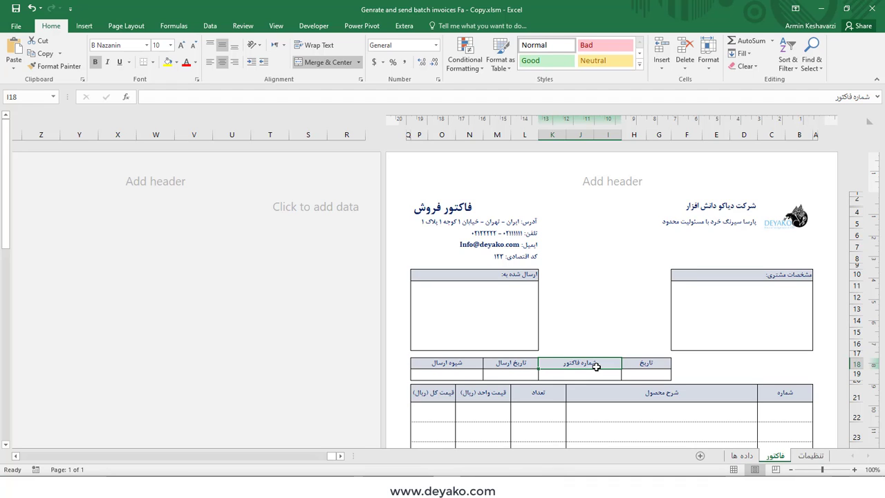
left_click(811, 455)
left_click(819, 246)
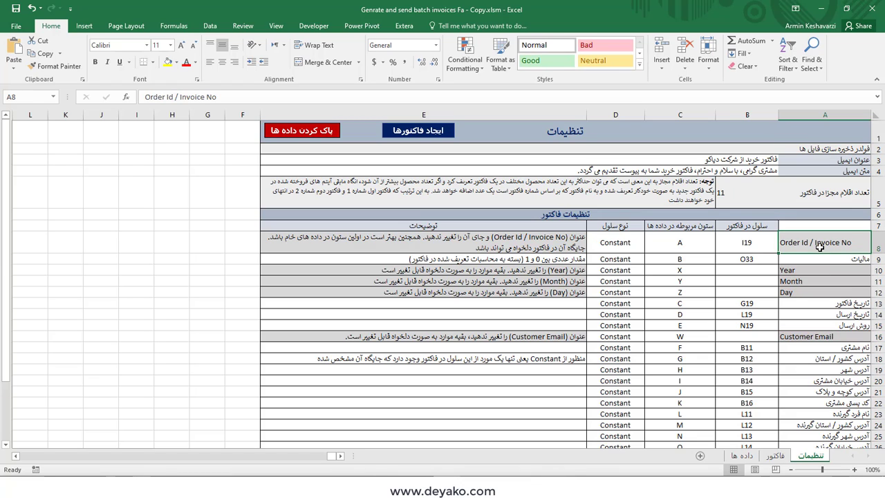
Step: Review the سلول در فاکتور entries for the invoice number and Year, and the invoice number's data column in C8
left_click(761, 243)
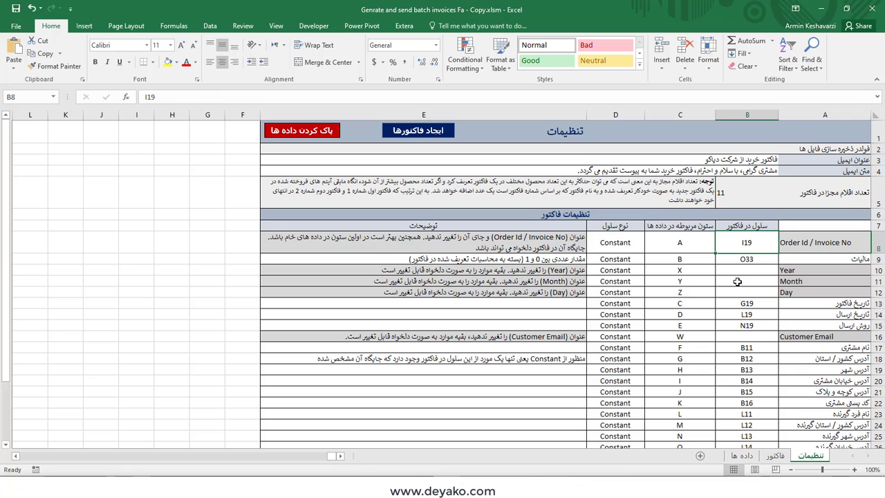
double_click(750, 240)
left_click(750, 270)
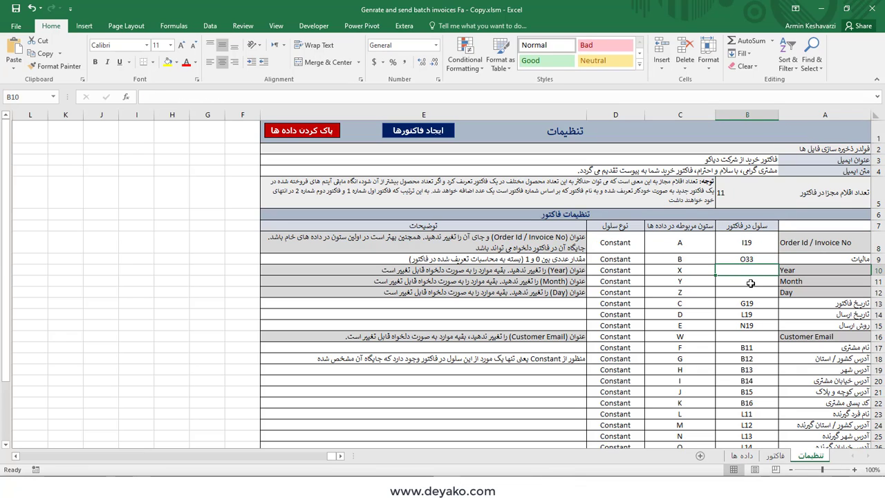
left_click(684, 247)
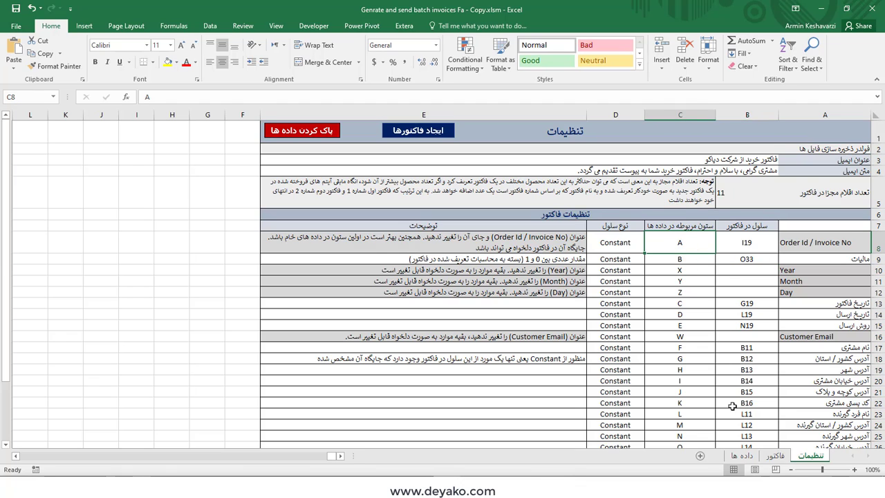
Step: Contrast the fixed Order Id / Invoice No and Year titles with the editable مالیات, تاریخ فاکتور, نام مشتری and آدرس کوچه و پلاک titles
left_click(832, 235)
left_click(832, 271)
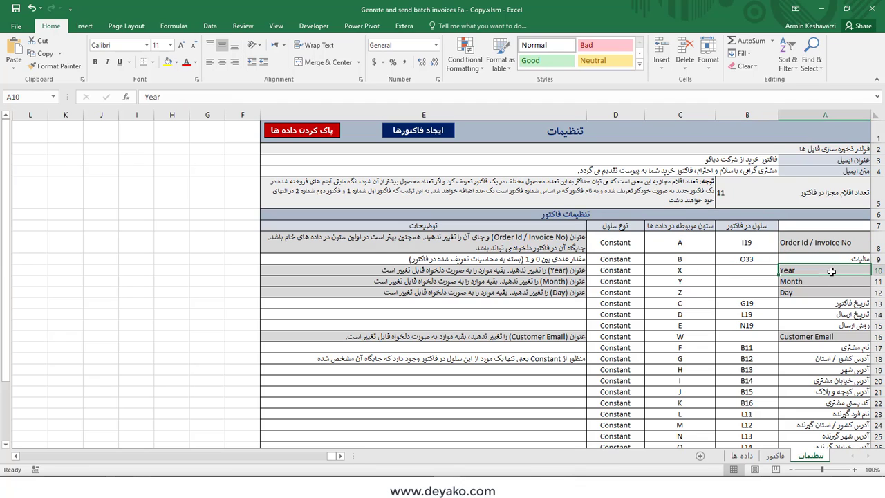
left_click(852, 261)
left_click(850, 303)
left_click(849, 347)
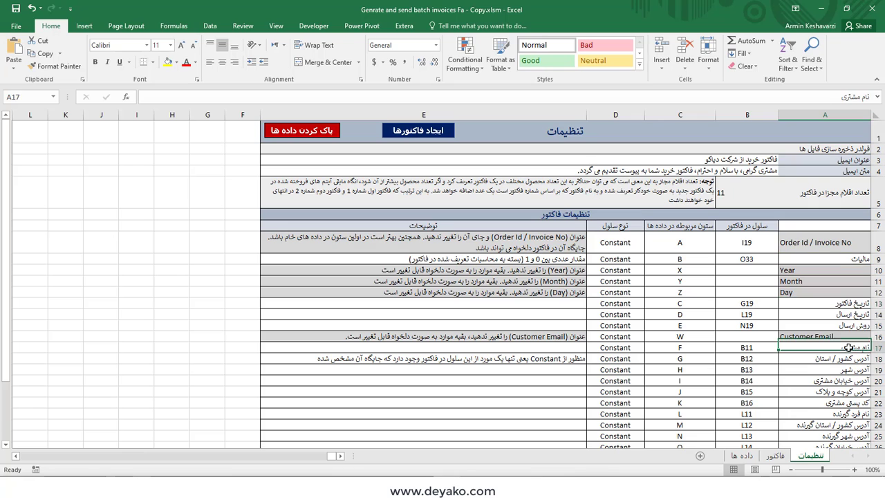
left_click(848, 392)
scroll(848, 394, "down", 5)
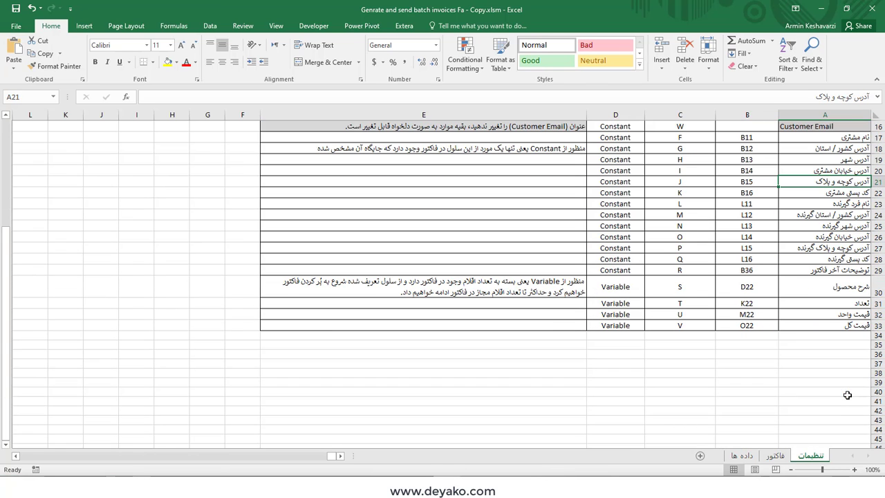
Step: Point out the editable titles مالیات, تاریخ فاکتور, روش ارسال and آدرس کشور / استان گیرنده, and the first empty cell below the table, A34
scroll(848, 394, "up", 3)
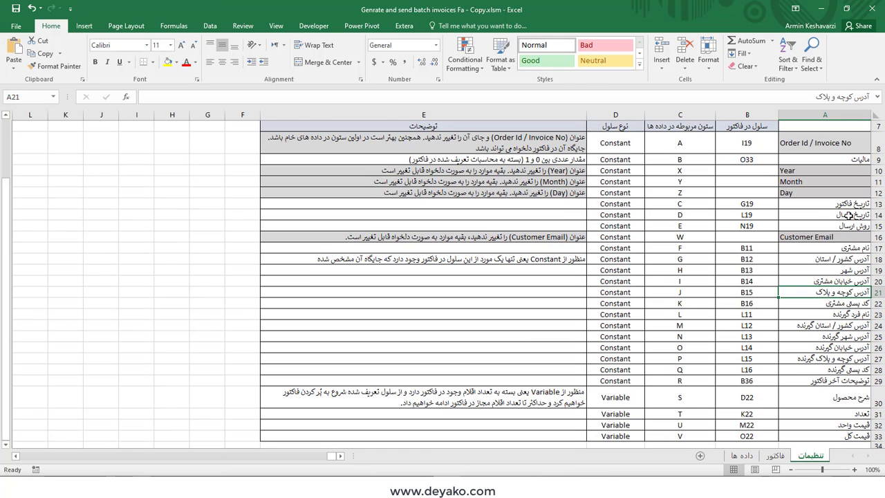
left_click(857, 162)
left_click(856, 203)
left_click(856, 226)
left_click(849, 323)
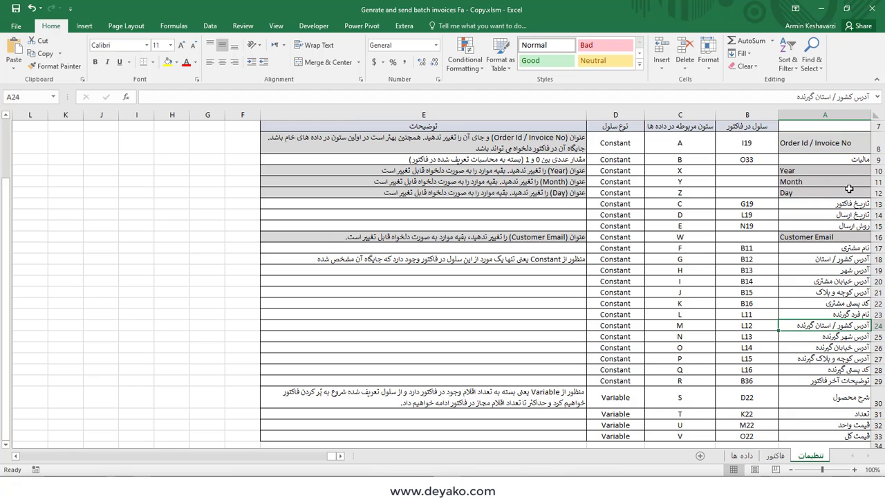
scroll(836, 394, "down", 3)
left_click(838, 336)
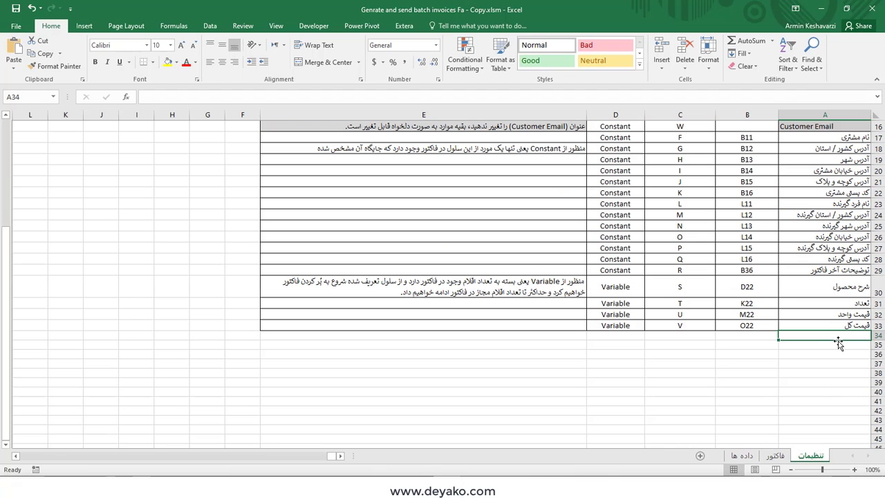
Step: Delete the مالیات row, row 9, from the invoice settings table
scroll(877, 278, "up", 5)
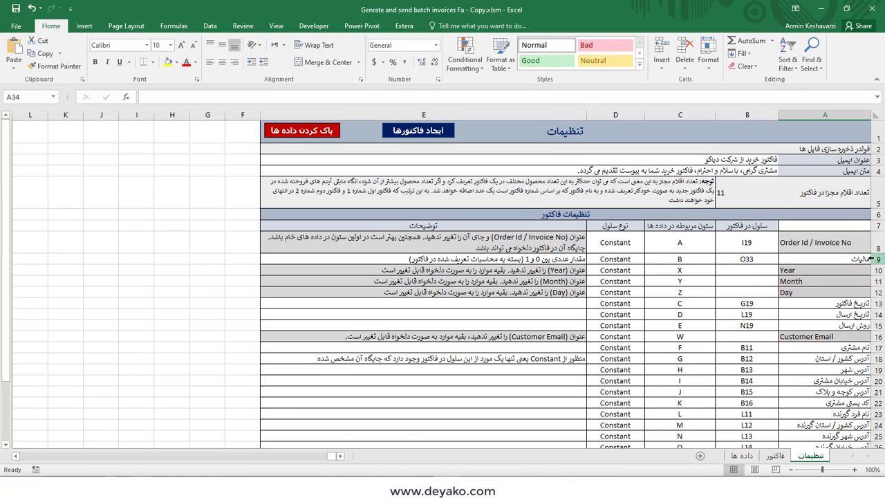
left_click(873, 259)
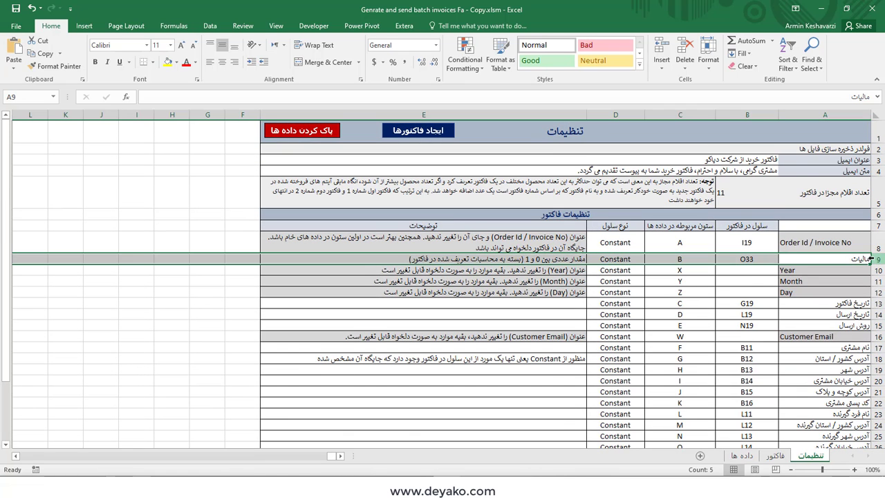
right_click(874, 258)
left_click(827, 348)
Step: Move the Year, Month and Day titles from A9:A11 to A33:A35, and check their position against Order Id / Invoice No in A8
left_click_drag(807, 258, 810, 373)
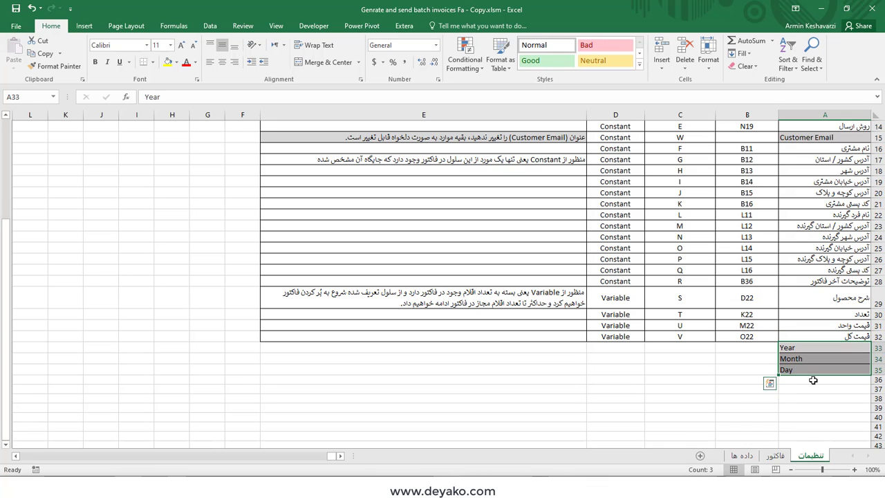
scroll(810, 346, "up", 5)
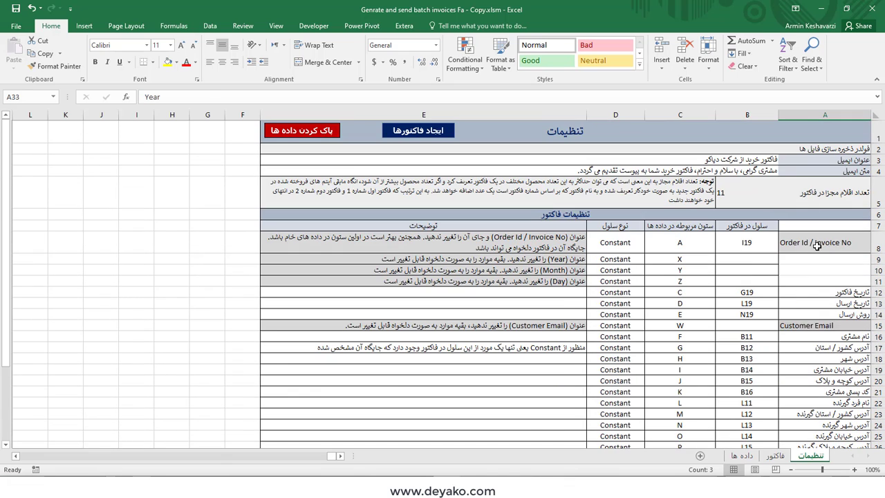
left_click(818, 246)
scroll(817, 246, "down", 4)
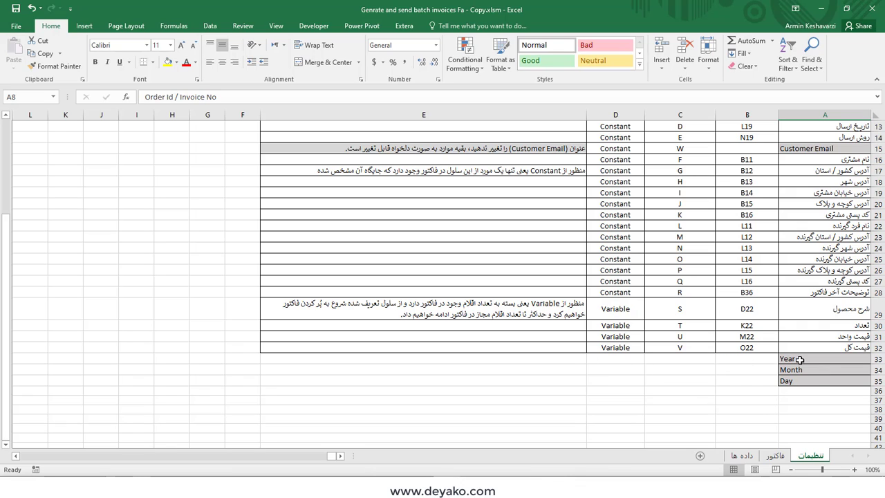
left_click_drag(795, 360, 798, 381)
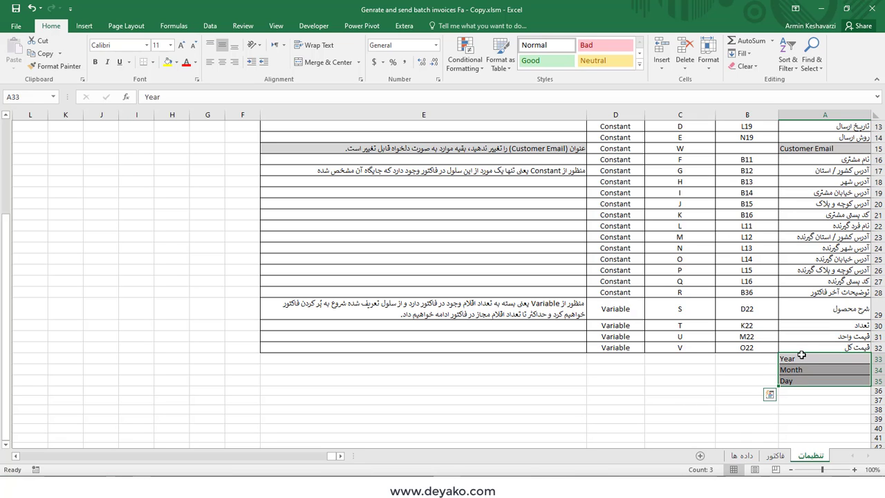
Step: Undo the relocation of the Year, Month and Day cells and the removal of the tax row (مالیات) above them
left_click_drag(802, 354, 825, 263)
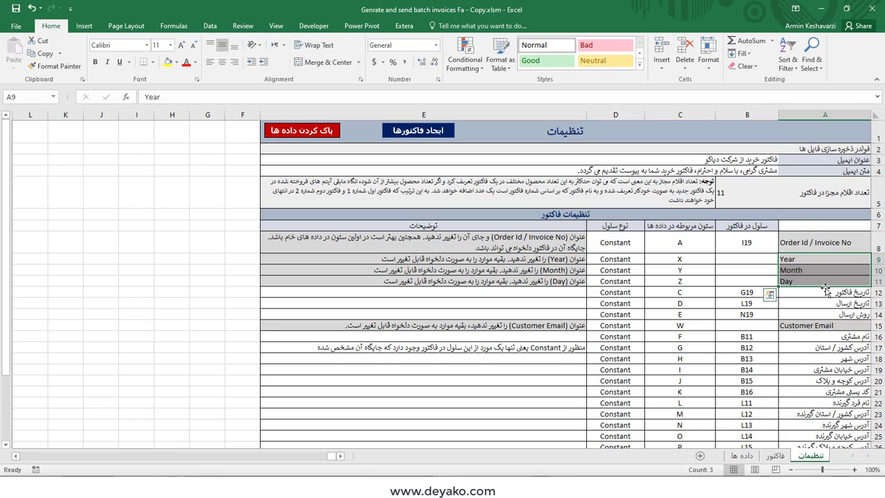
key("ctrl+z")
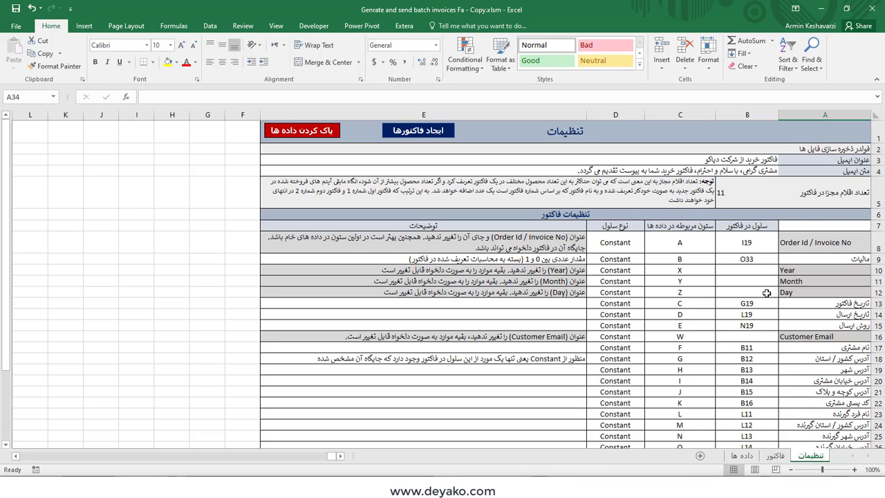
Step: Trace the invoice date setting (تاریخ فاکتور) to cell G19 of the invoice sheet and column C of the data sheet
left_click(802, 270)
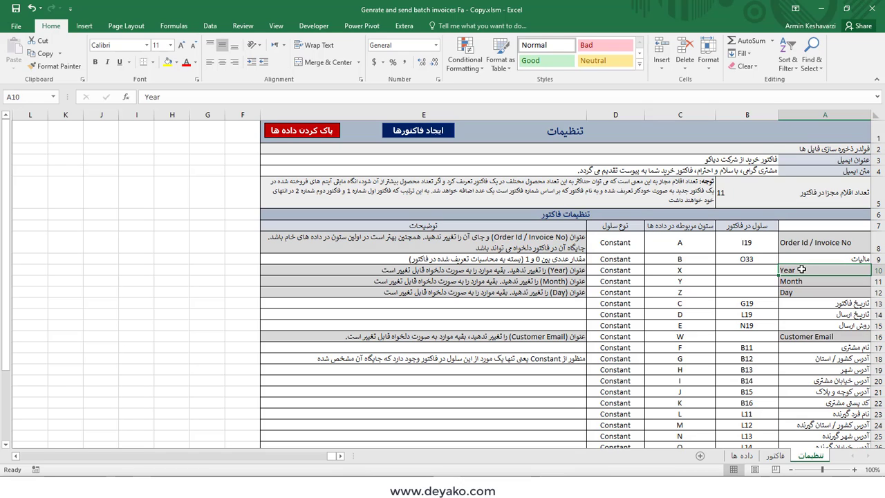
left_click(826, 304)
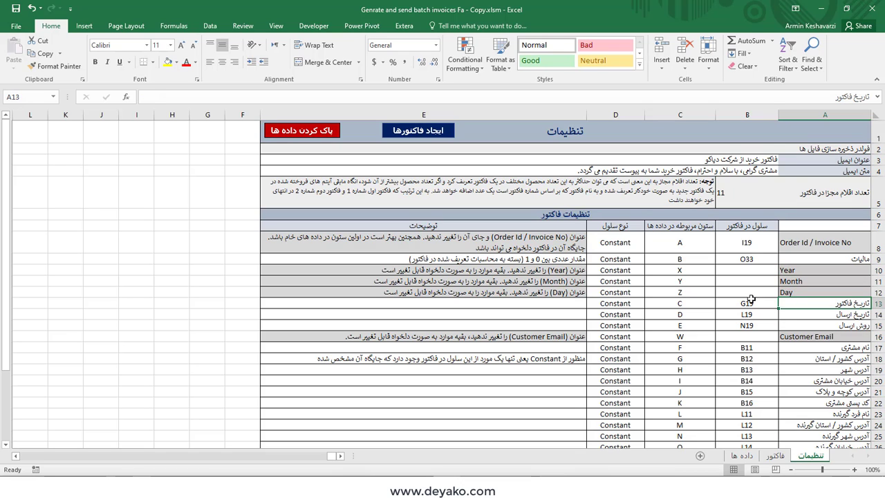
left_click(775, 456)
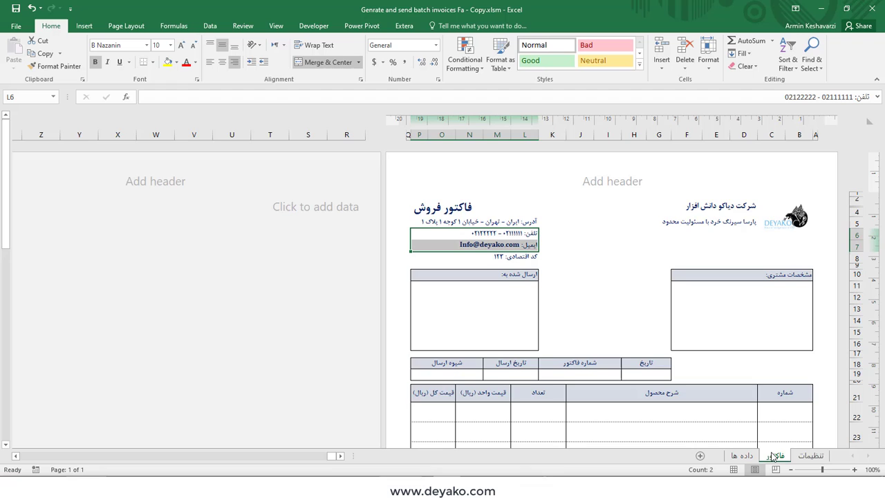
left_click(811, 458)
left_click(756, 303)
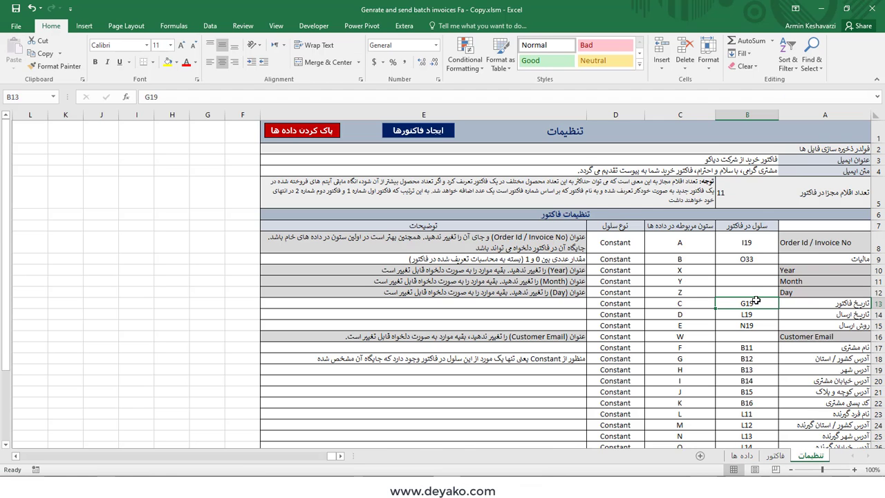
left_click(686, 307)
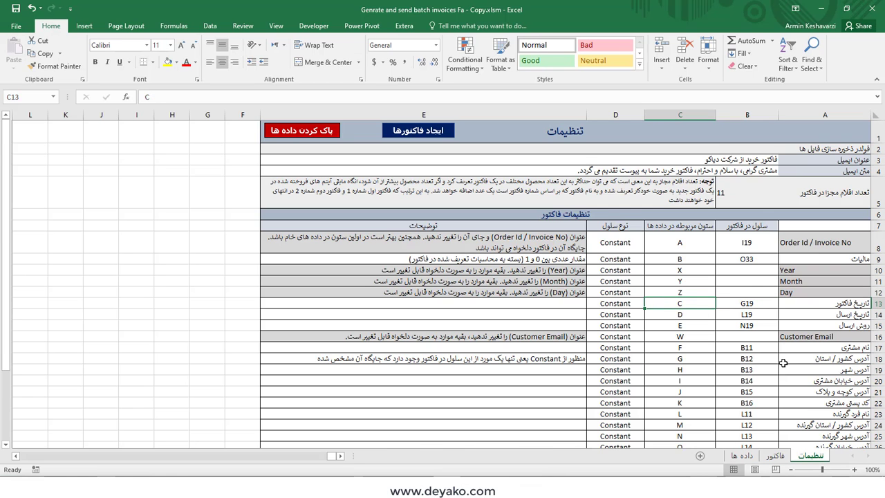
left_click(787, 458)
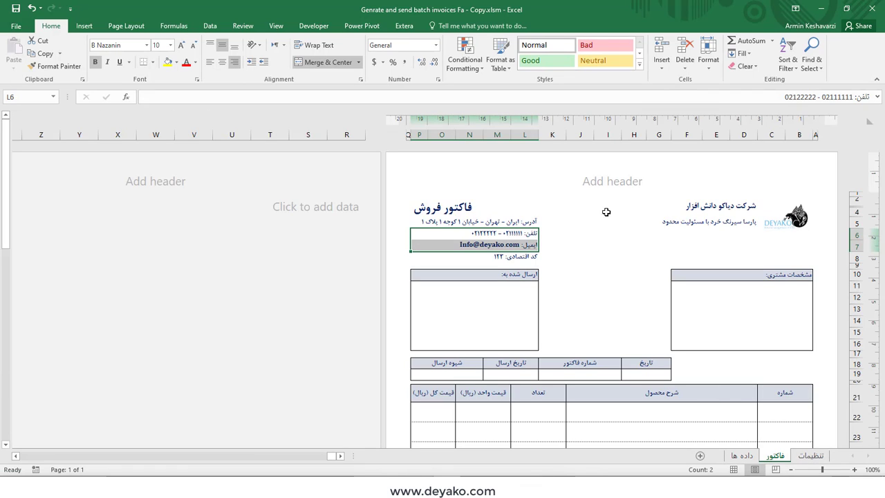
left_click(657, 135)
left_click(656, 374)
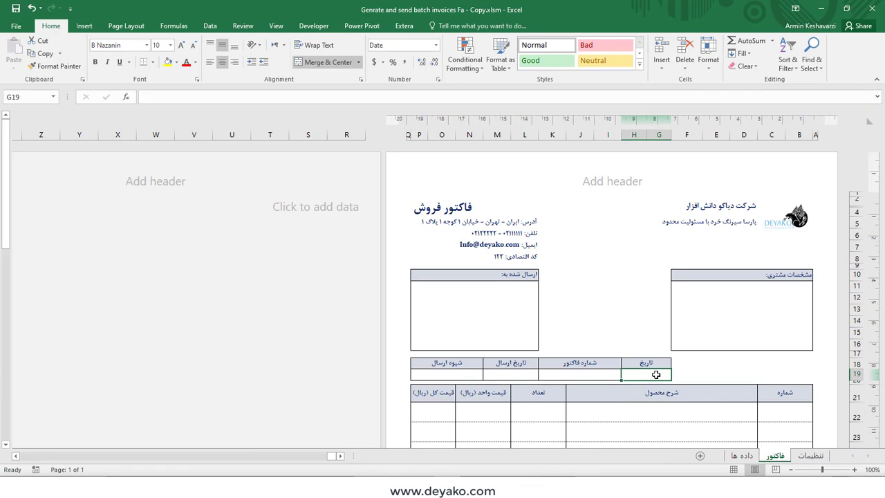
left_click(742, 457)
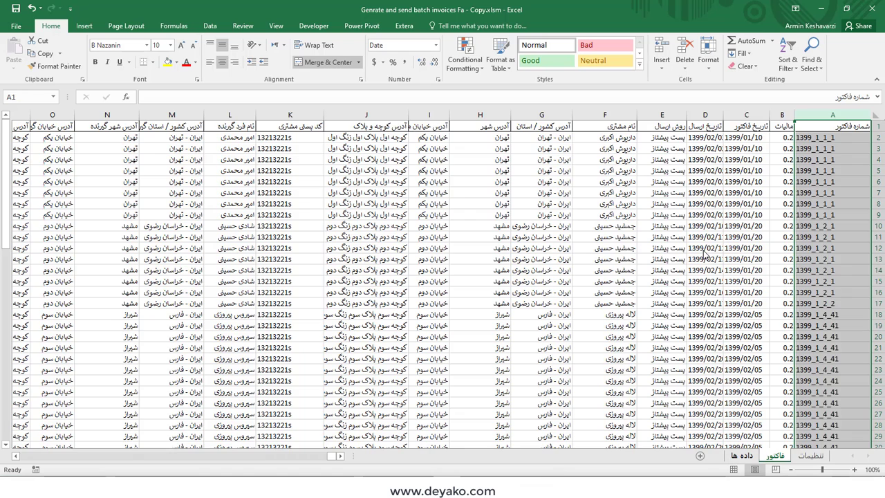
left_click(744, 119)
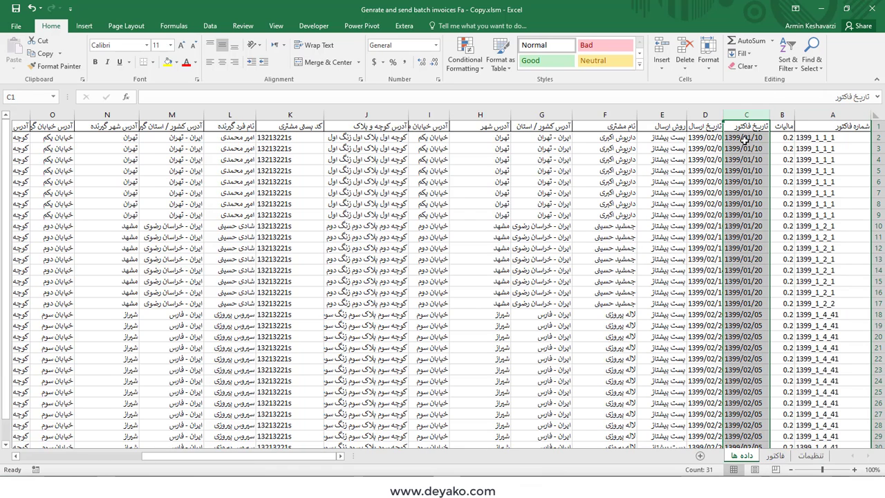
left_click(745, 139)
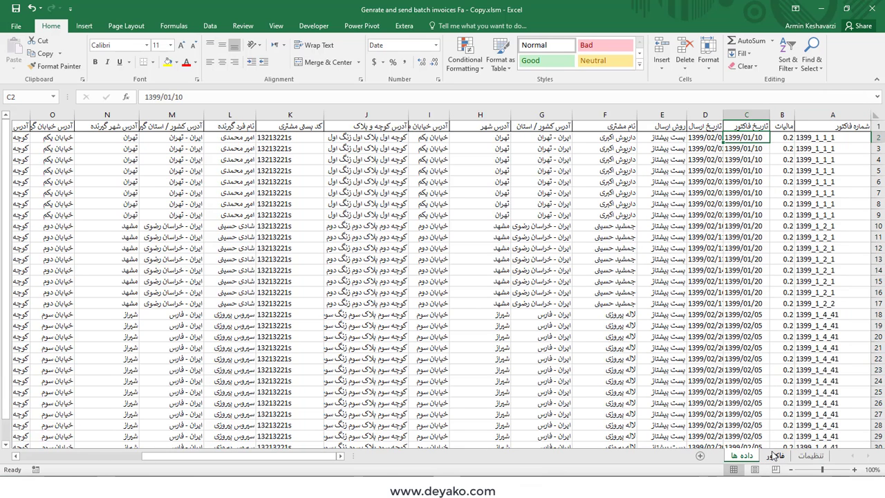
Step: On the settings sheet, examine the invoice-cell and data-column entries of the Year, Month and Day rows
left_click(800, 455)
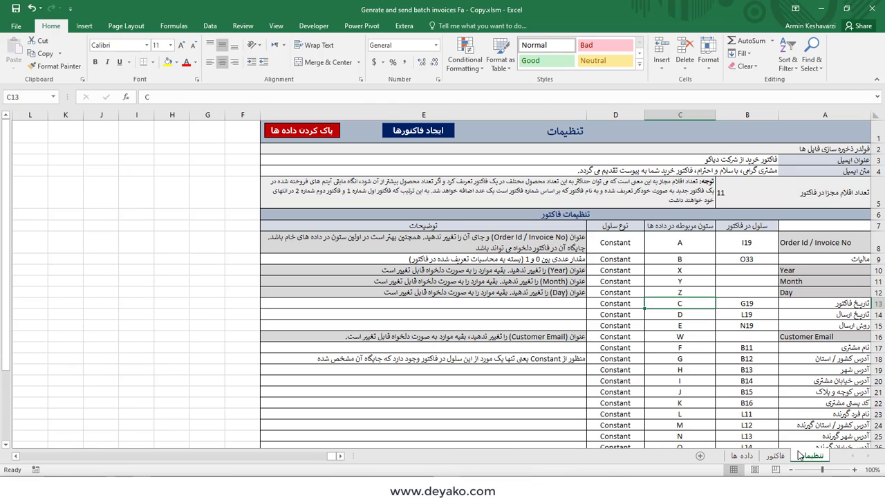
left_click_drag(795, 271, 800, 292)
left_click_drag(750, 272, 749, 291)
left_click_drag(691, 275, 691, 289)
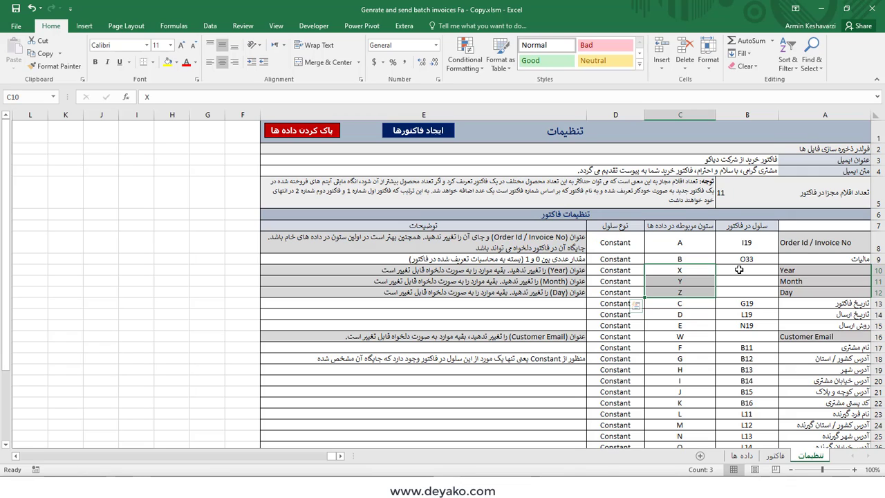
Step: Check the Customer Email row's invoice-cell and data-column entries against the invoice layout
left_click(835, 337)
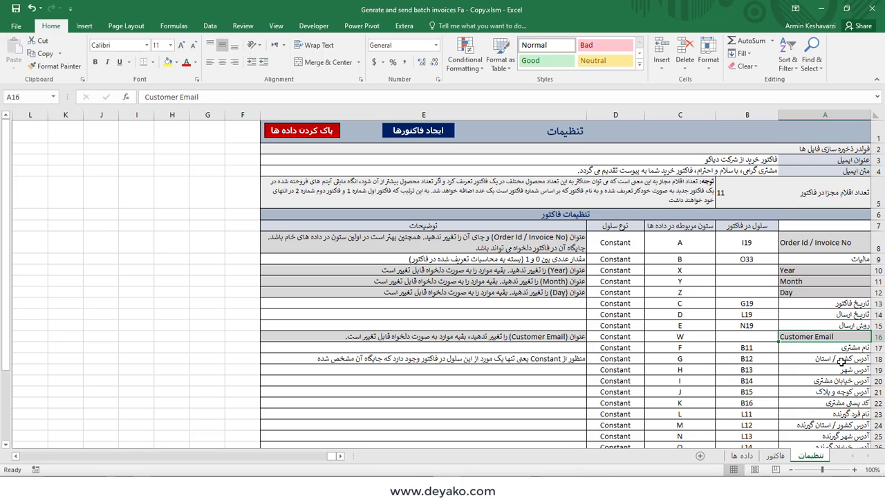
left_click(775, 456)
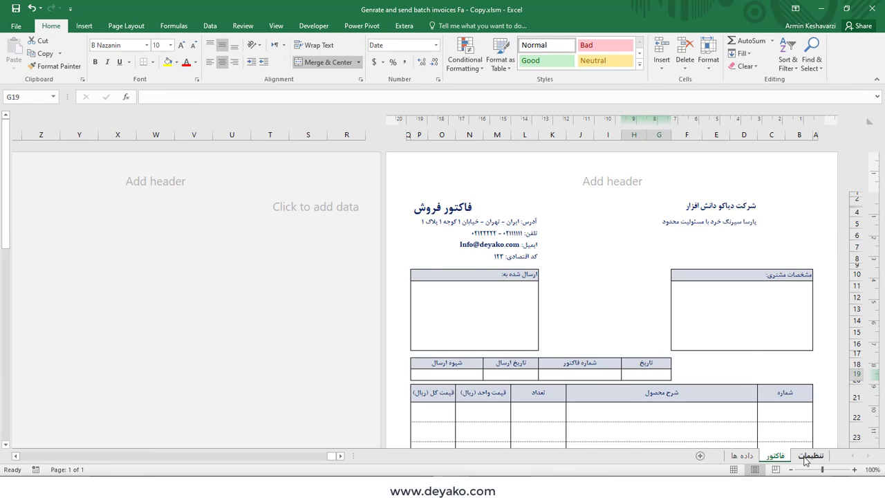
left_click(810, 456)
left_click(702, 337)
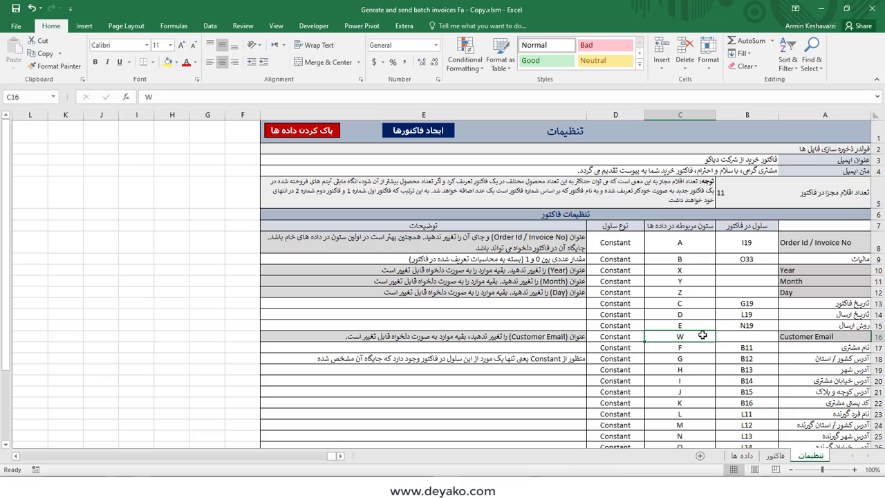
left_click(826, 331)
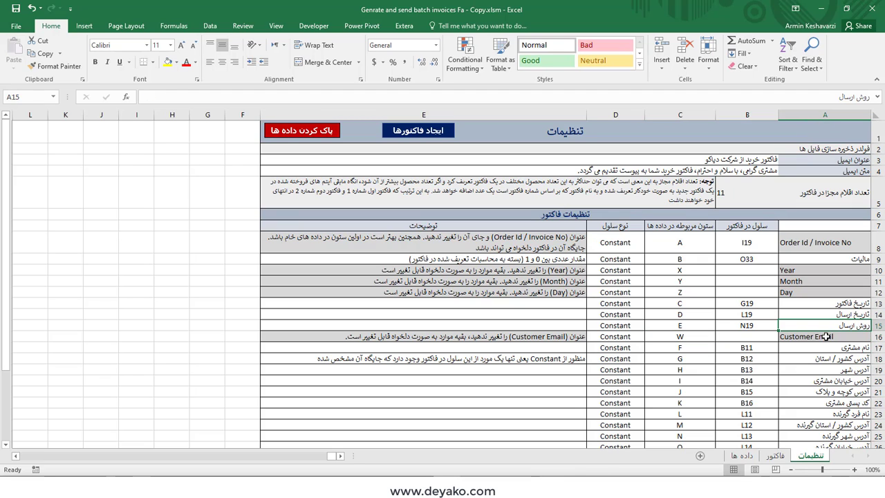
left_click(737, 334)
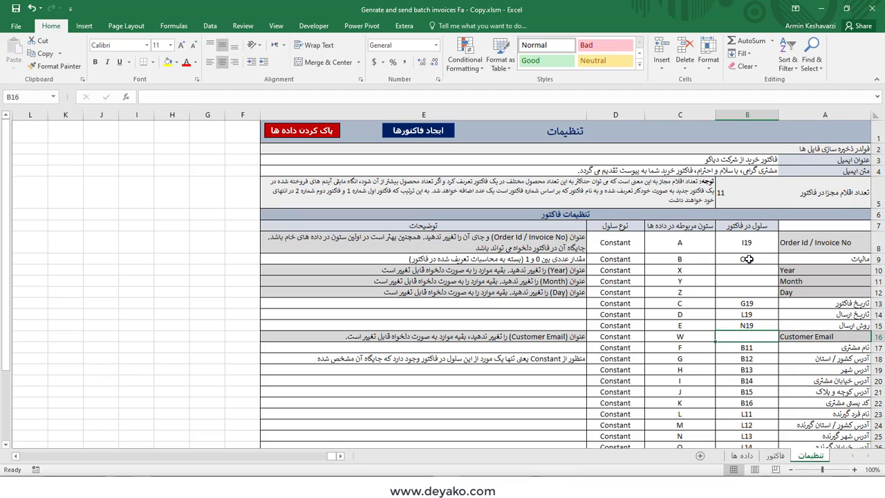
Step: Review the data-column entries from row 8 to 33, the blank rows 34 and 35 below, and the invoice layout
left_click_drag(680, 242, 683, 449)
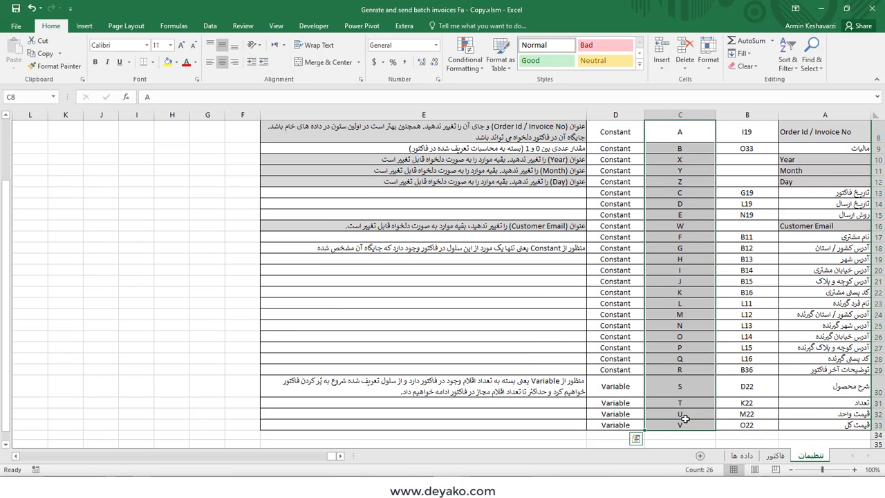
left_click(870, 436)
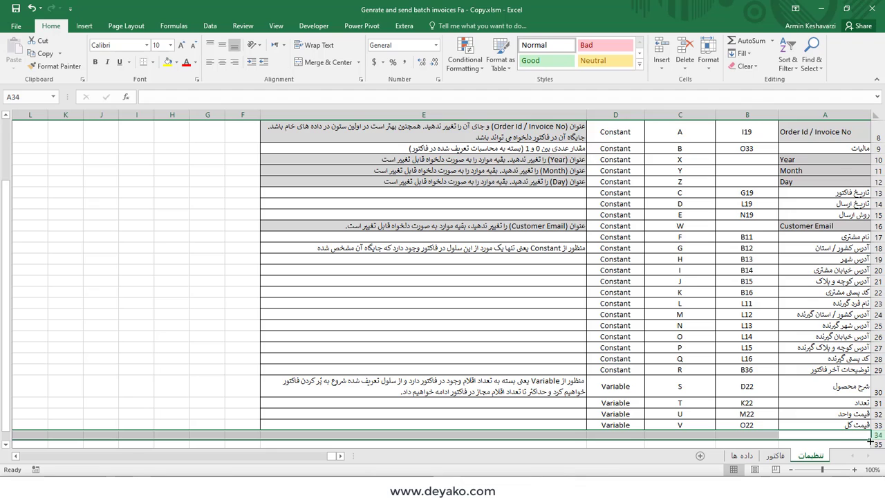
scroll(870, 428, "down", 1)
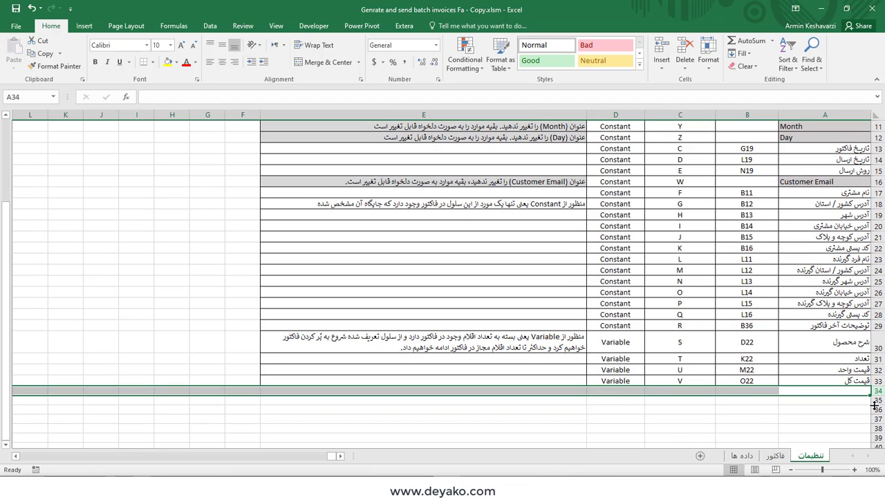
left_click(751, 390)
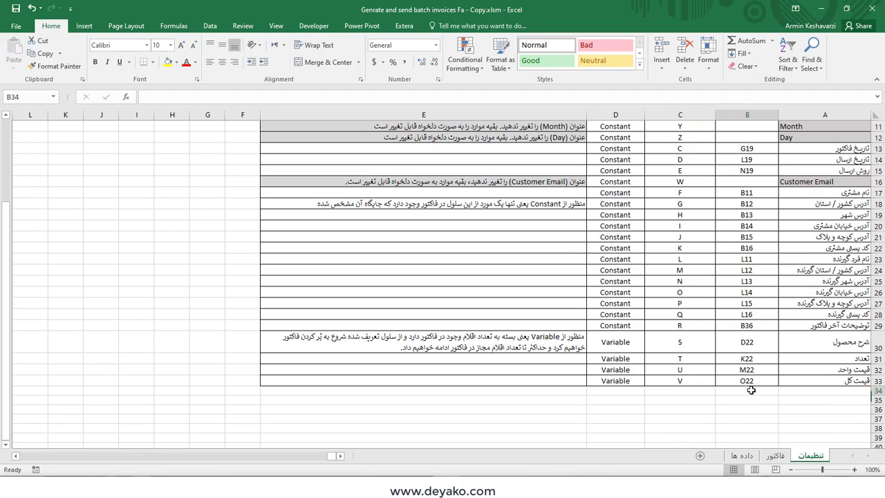
left_click_drag(751, 390, 751, 400)
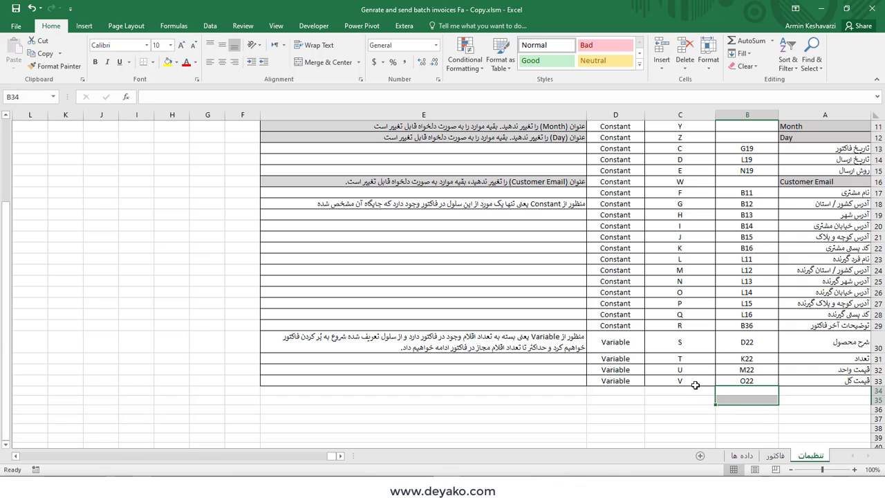
left_click_drag(674, 393, 675, 401)
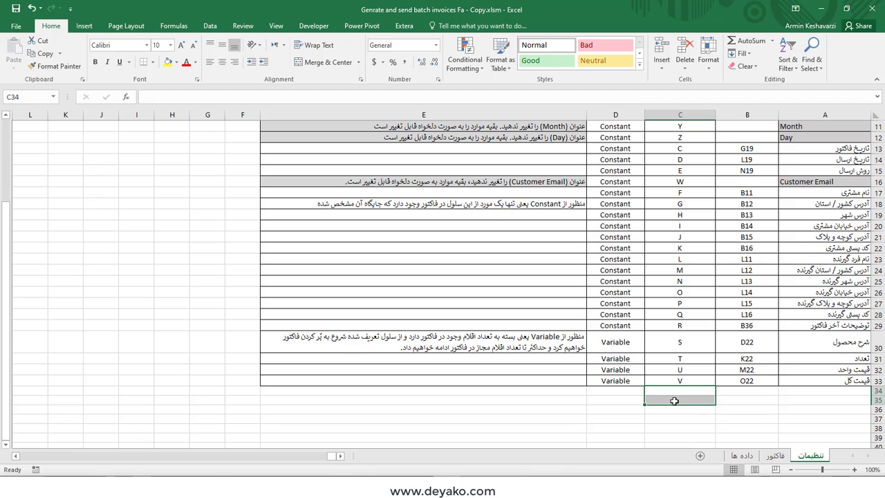
left_click(776, 453)
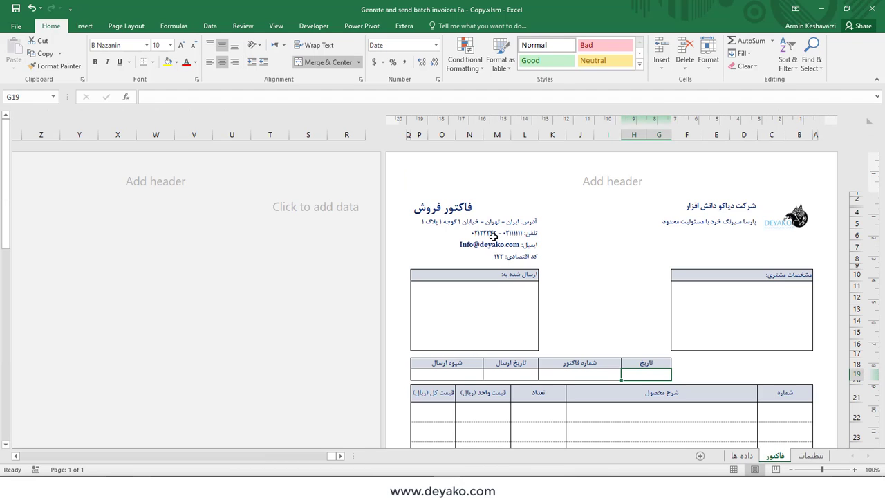
left_click(812, 456)
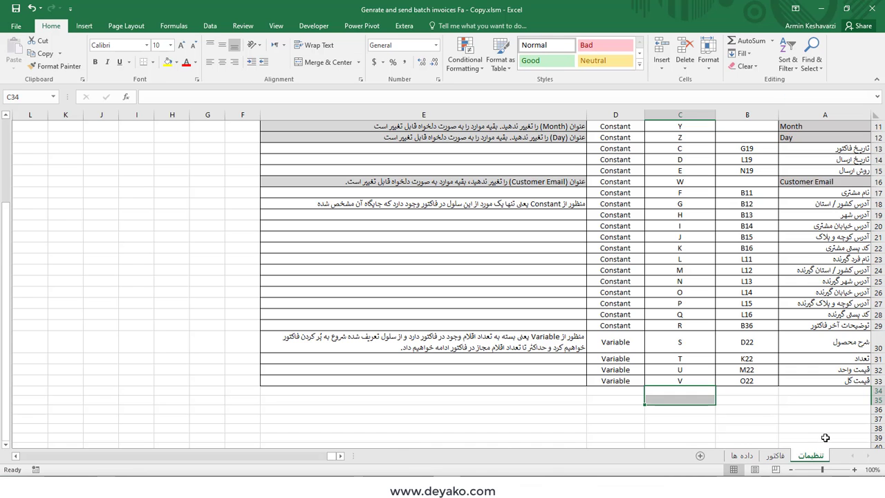
Step: Examine the invoice-cell and data-column headers in row 7 and compare the Constant and Variable cell types in column D
scroll(825, 416, "up", 4)
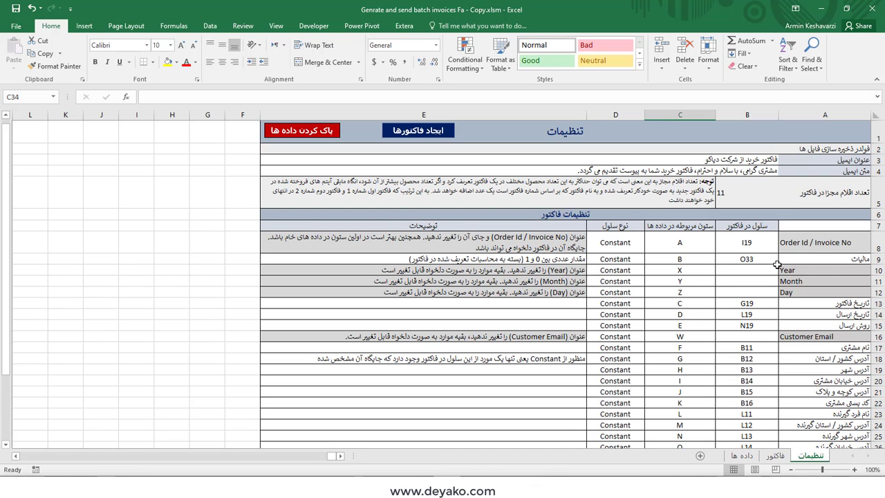
left_click(747, 226)
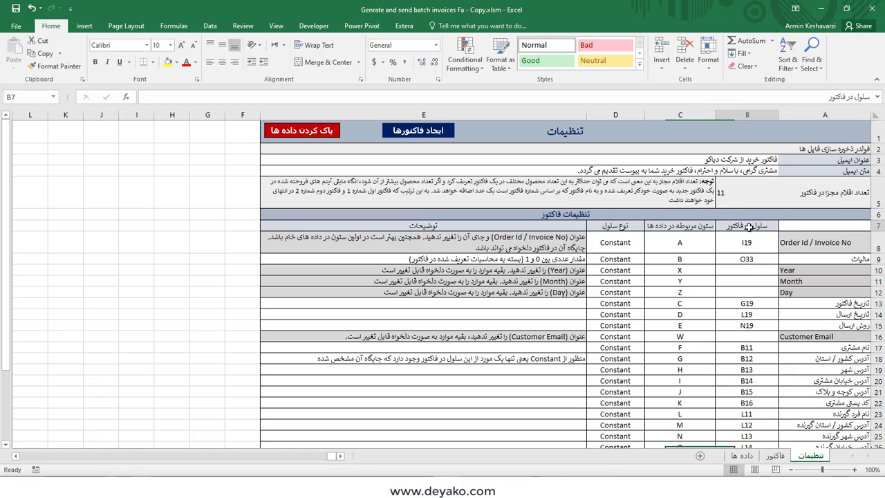
left_click(694, 225)
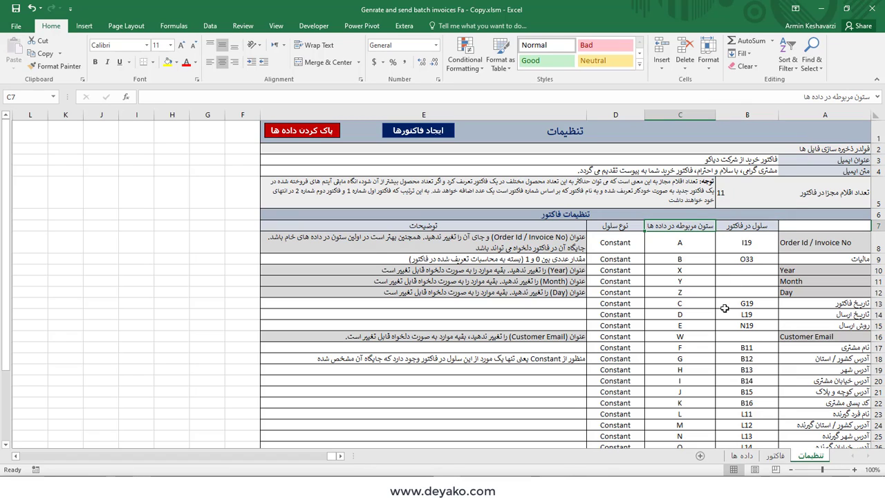
left_click(617, 249)
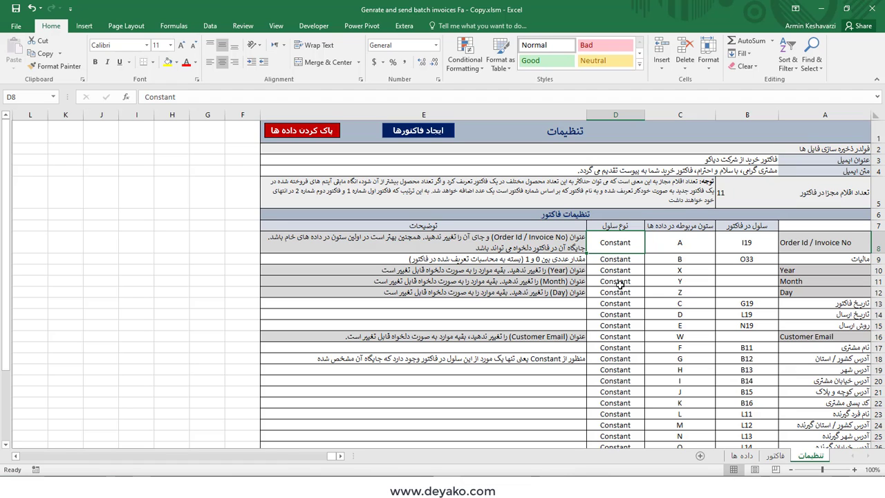
scroll(620, 289, "down", 3)
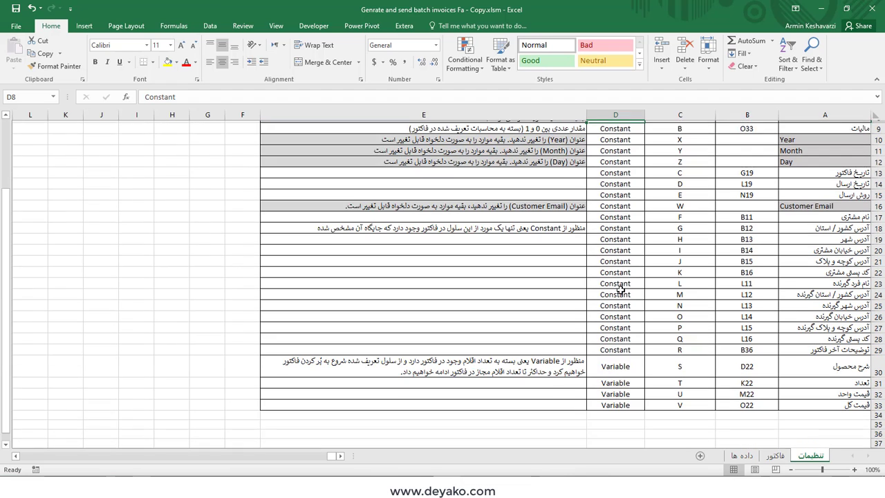
left_click(624, 352)
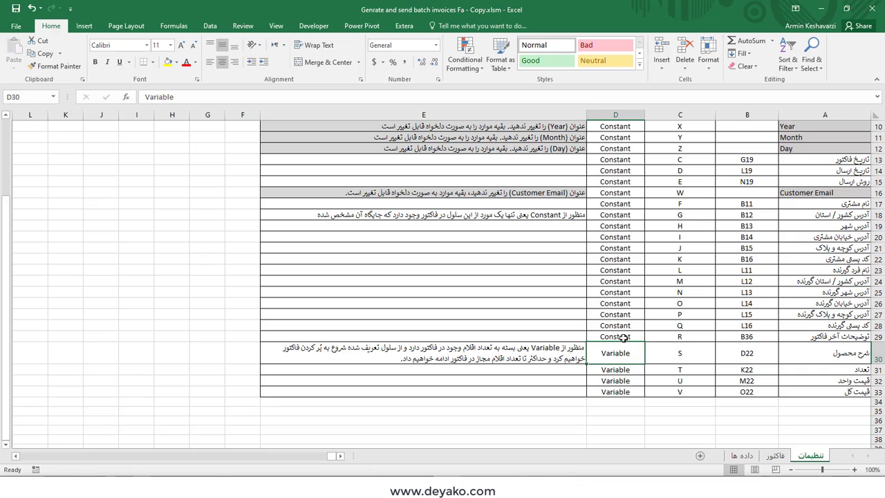
left_click(624, 336)
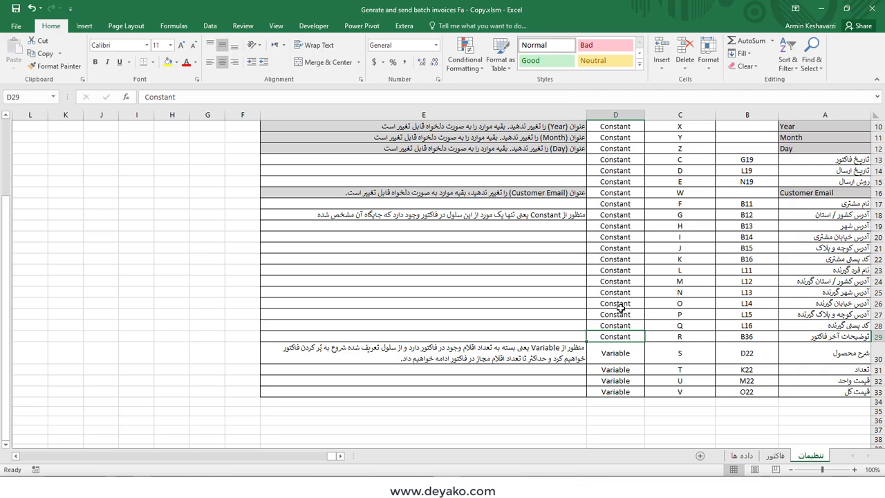
left_click(621, 353)
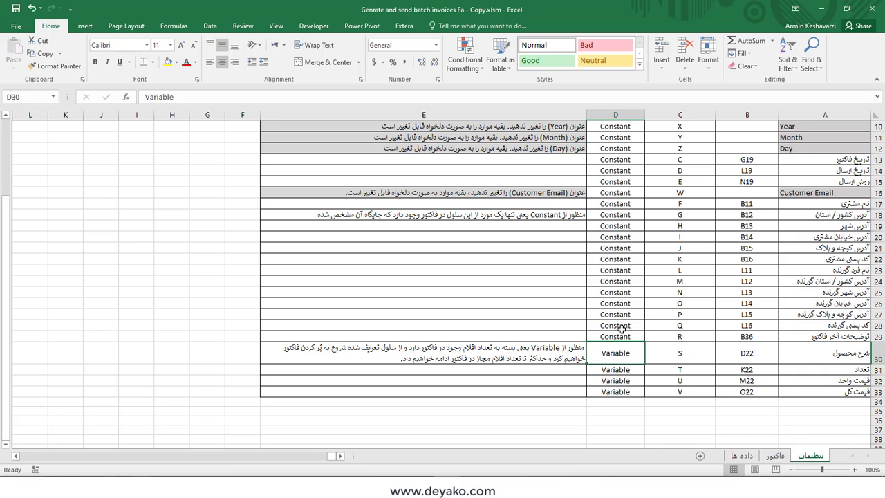
Step: Copy the word Constant from the Order Id / Invoice No row's cell type into cell I5
scroll(623, 242, "up", 3)
double_click(625, 242)
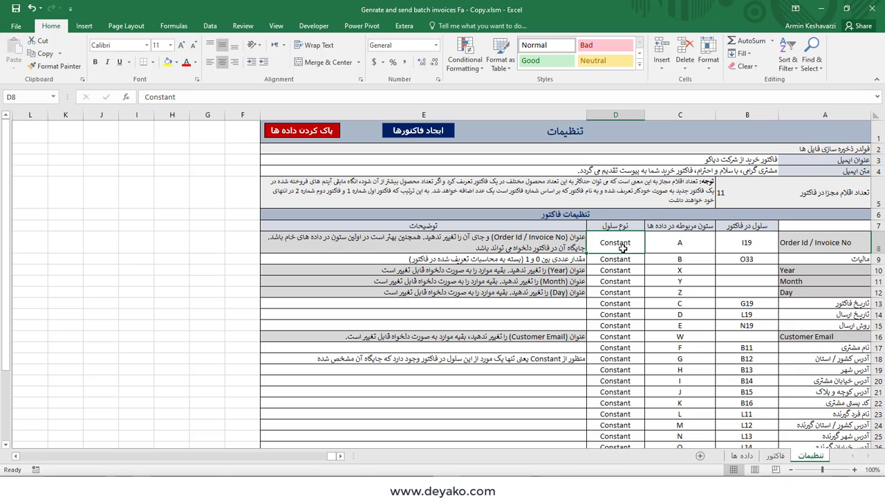
double_click(625, 241)
key("ctrl+c")
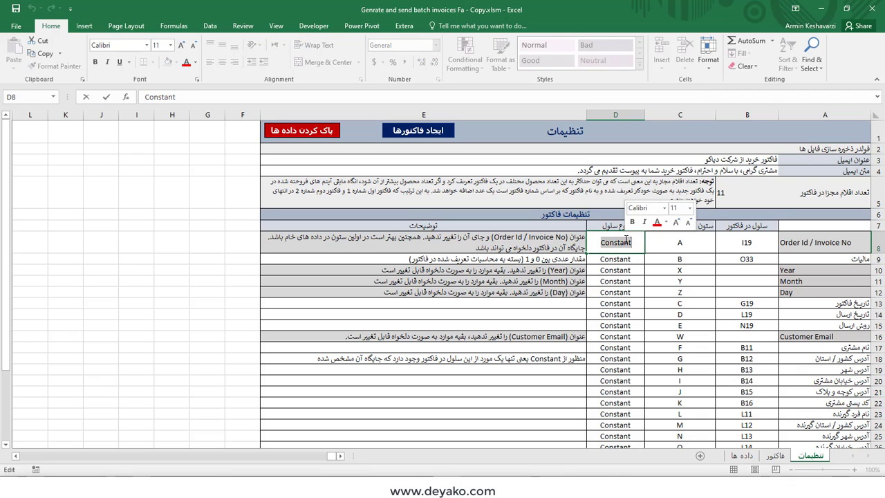
left_click(147, 191)
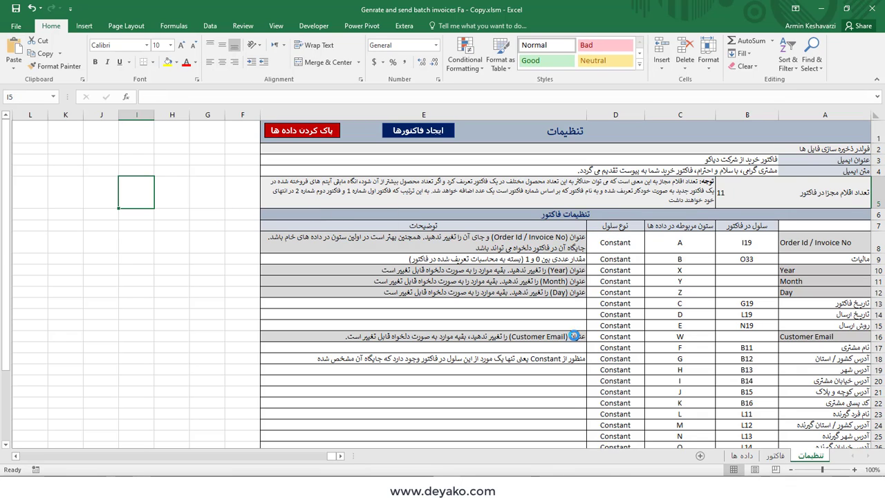
key("ctrl+v")
Step: Enter the cell type Variable from cell D30 into cell I7, below the Constant entry
scroll(622, 363, "down", 3)
left_click(619, 353)
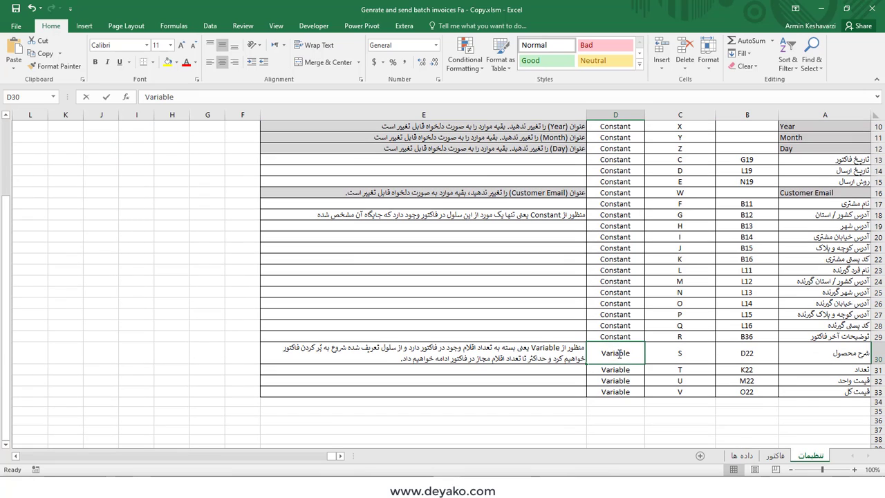
left_click(185, 292)
scroll(176, 230, "up", 1)
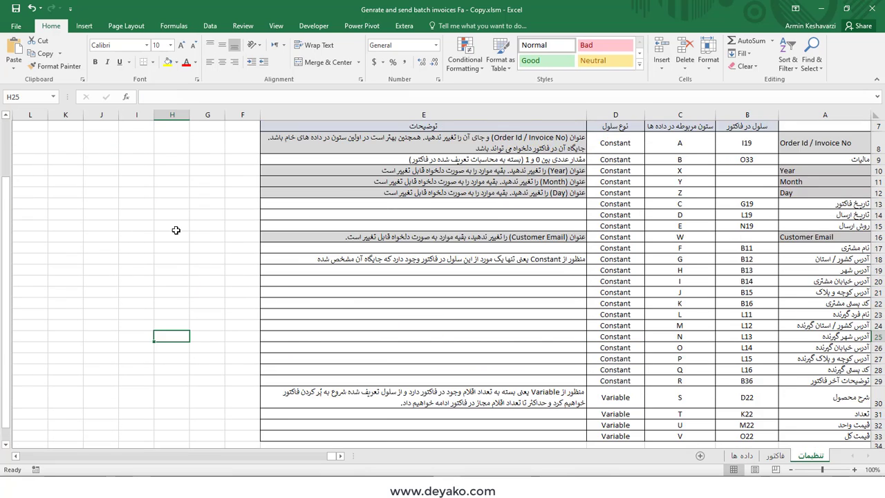
scroll(154, 181, "up", 2)
left_click(141, 229)
type("Variable")
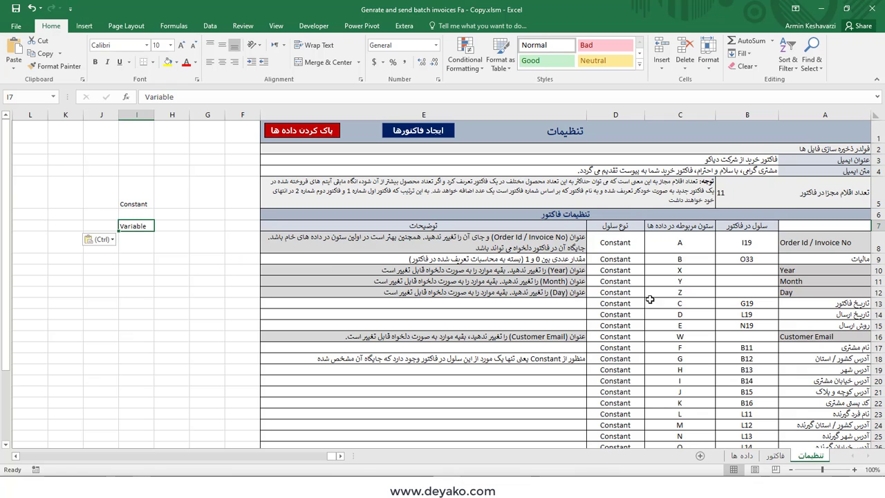
Step: Review settings rows 9 to 33 as a block and compare them with the invoice layout
scroll(806, 327, "down", 1)
left_click_drag(881, 216, 873, 419)
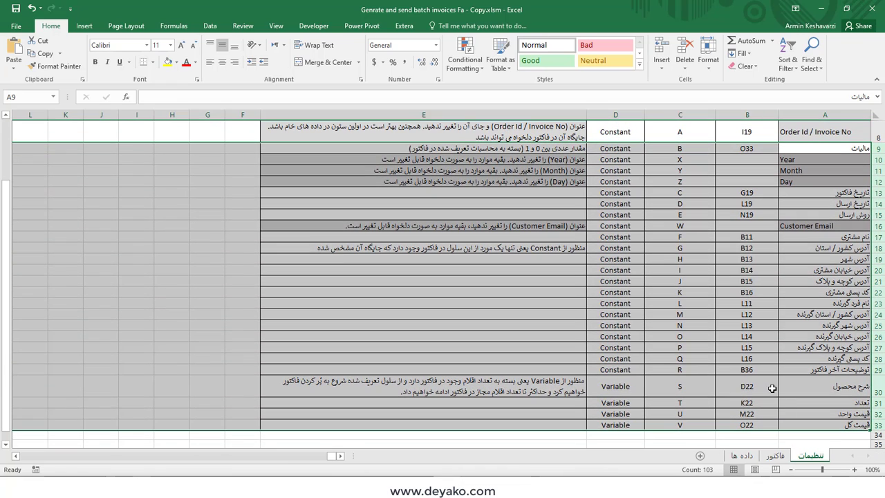
left_click(774, 456)
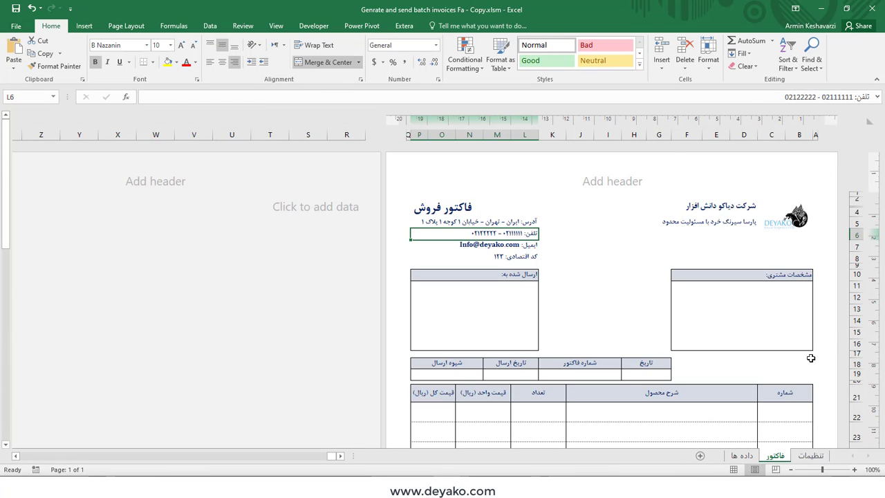
left_click(816, 457)
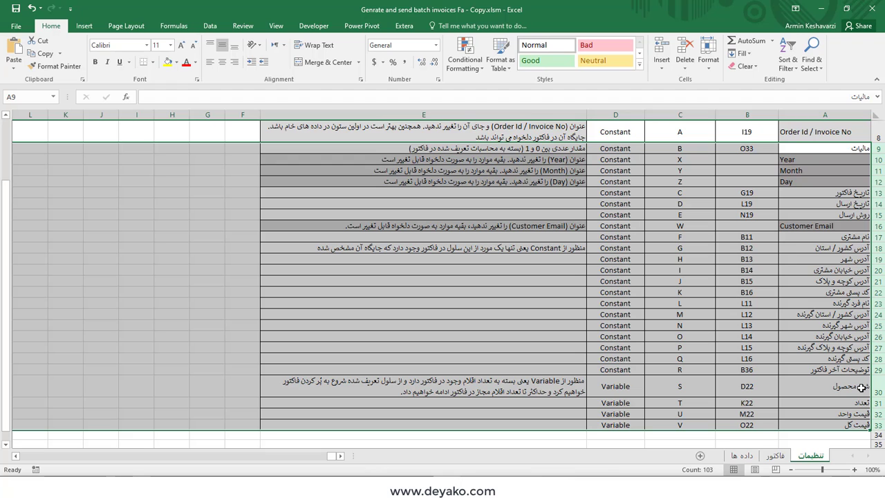
key("ctrl+v")
scroll(491, 231, "up", 2)
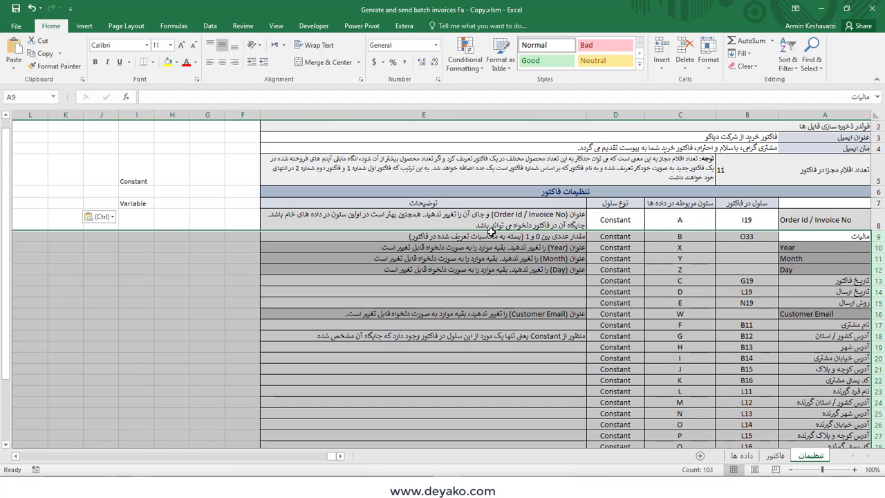
Step: Check the Constant cell types in column D down to the Customer Email row against the two type names in column I
left_click(611, 219)
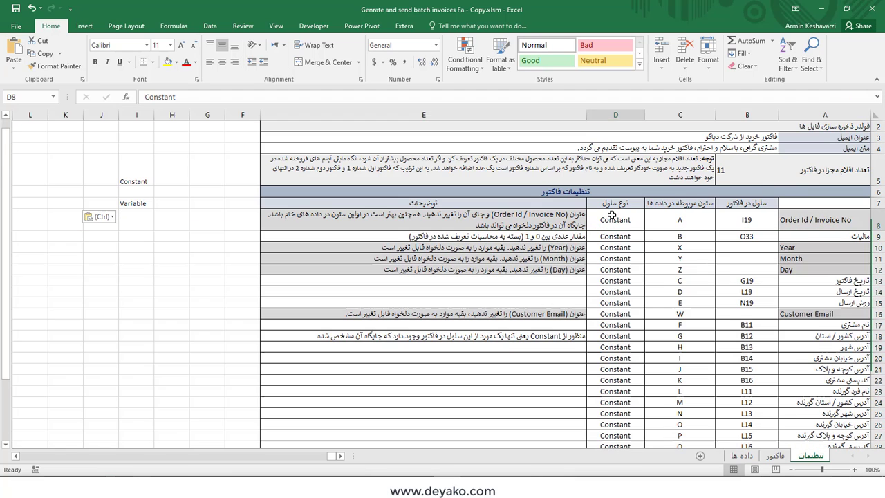
left_click(614, 244)
left_click(613, 270)
left_click(613, 220)
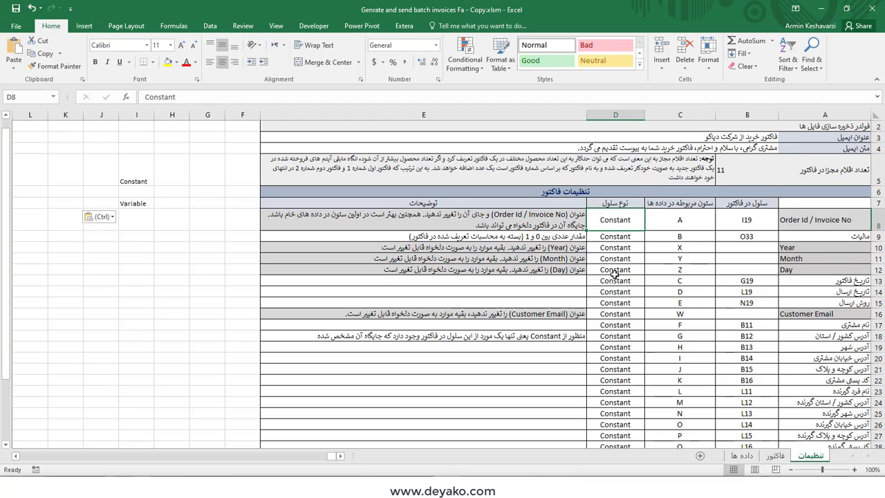
left_click(616, 271)
left_click(617, 315)
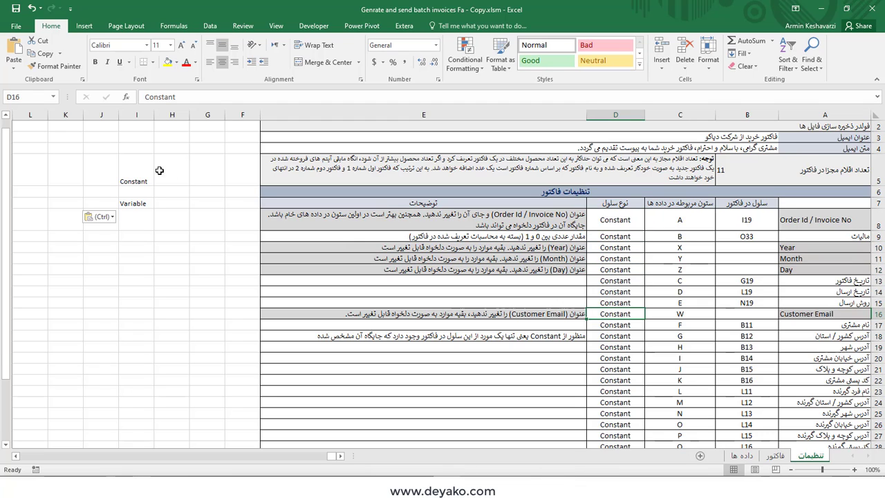
left_click_drag(142, 170, 130, 236)
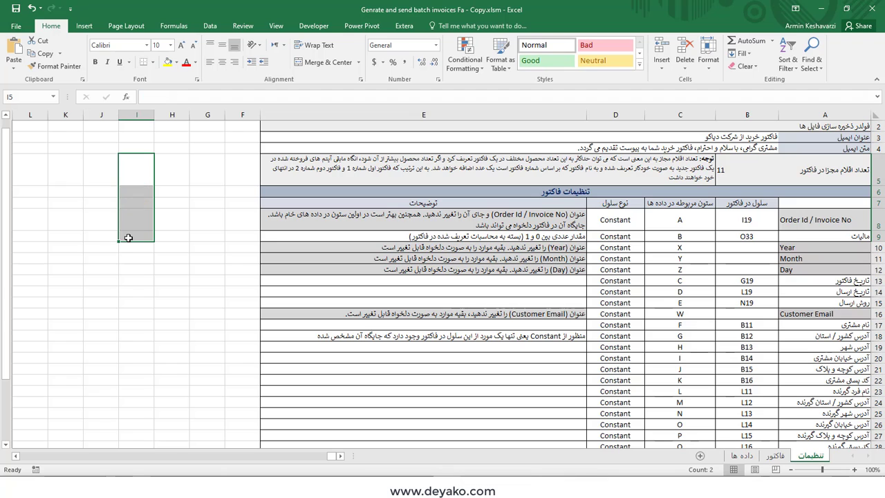
left_click(600, 226)
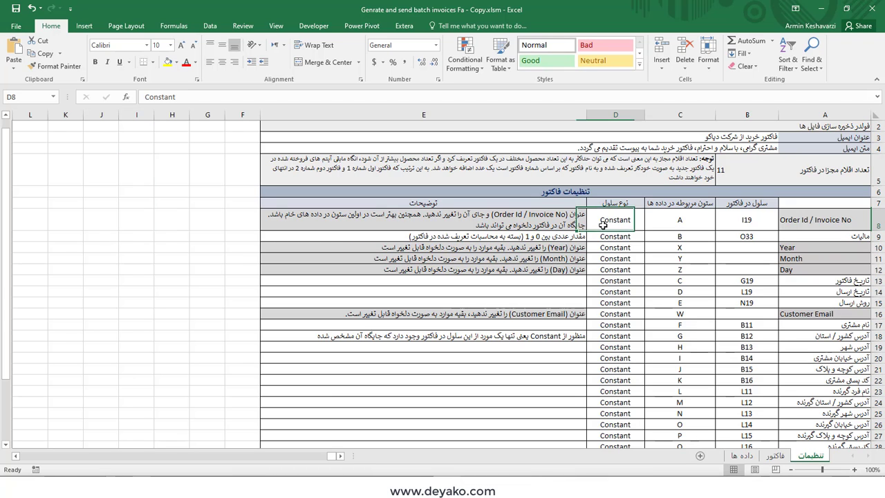
Step: On the invoice sheet, go through the customer details cells from B11 downward as examples of Constant cells
left_click(776, 457)
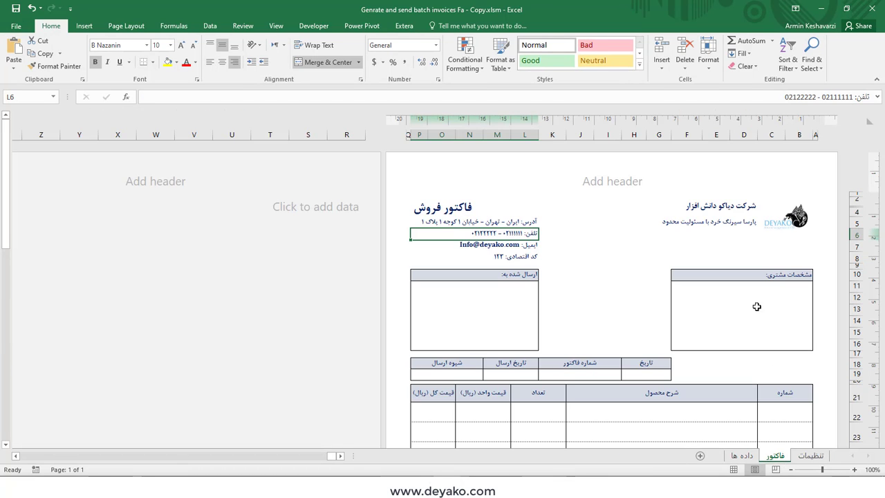
left_click(772, 287)
left_click(769, 297)
key("Down")
key("Down")
key("Down")
key("Down")
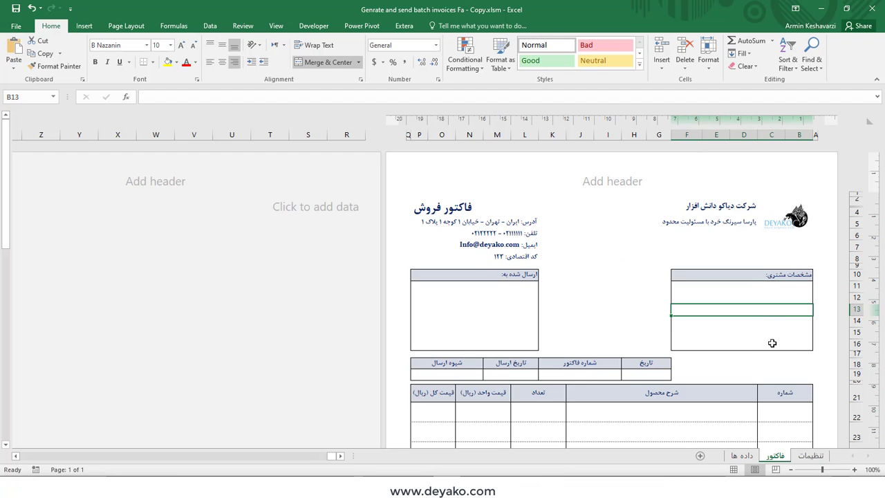
left_click(772, 288)
key("Down")
key("Down")
key("Down")
key("Down")
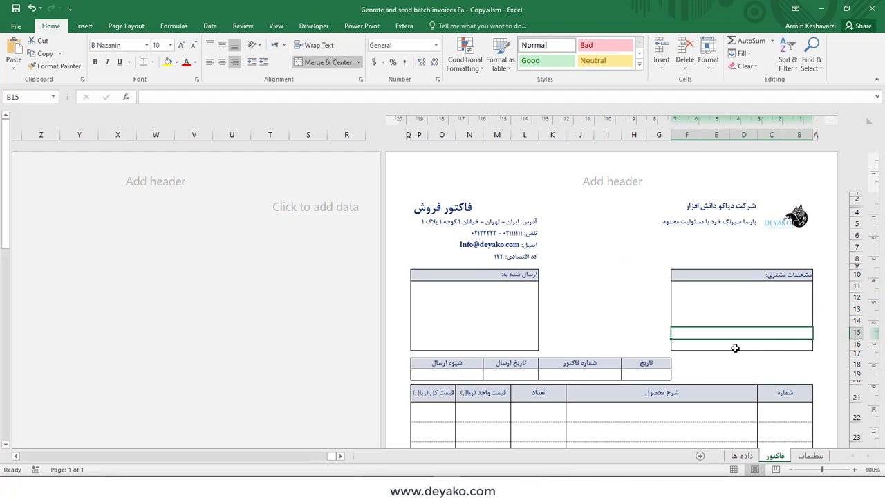
Step: Examine the invoice's recipient block and the date, invoice number, shipping date and shipping method cells in row 19
left_click(510, 287)
left_click(643, 373)
left_click(587, 373)
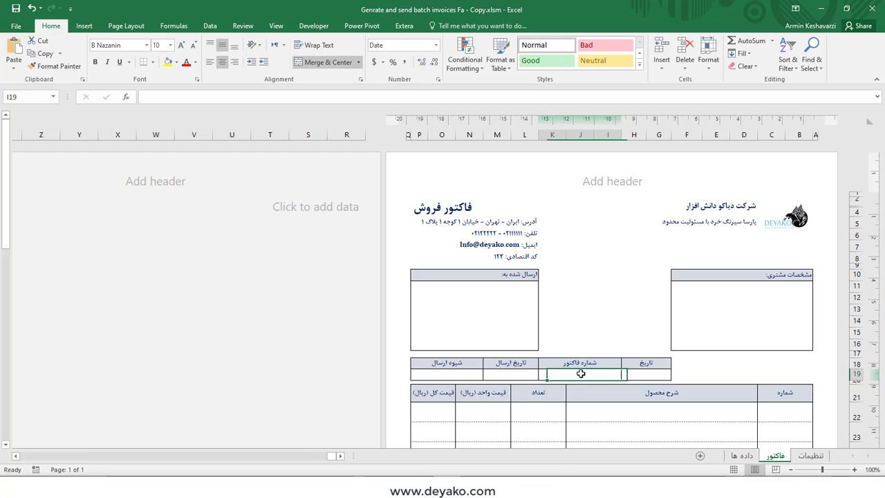
left_click(515, 373)
left_click(460, 374)
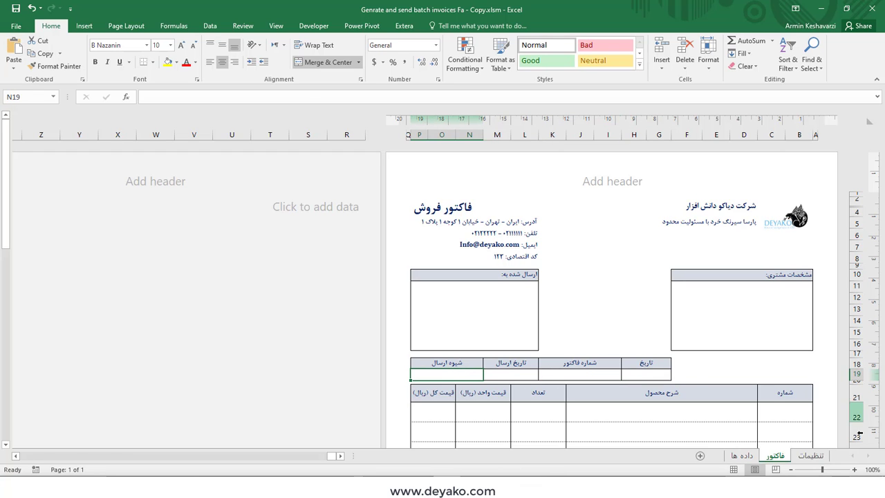
Step: On the settings sheet, examine the product description row's Variable type and invoice-cell entry, checking the invoice layout
left_click(811, 456)
scroll(662, 362, "down", 4)
left_click(624, 315)
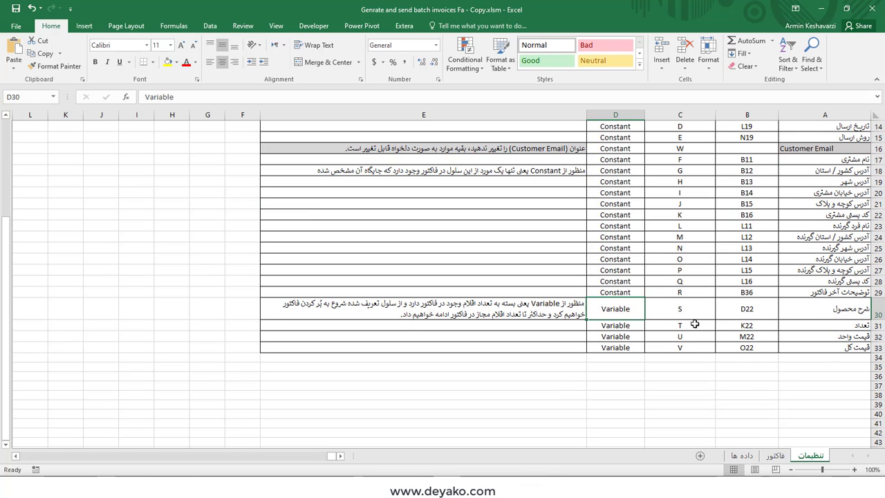
left_click(806, 315)
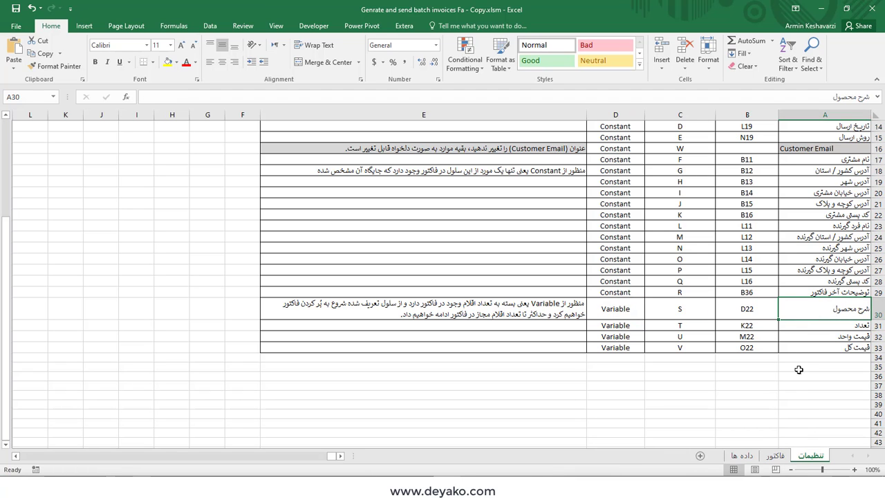
left_click(778, 456)
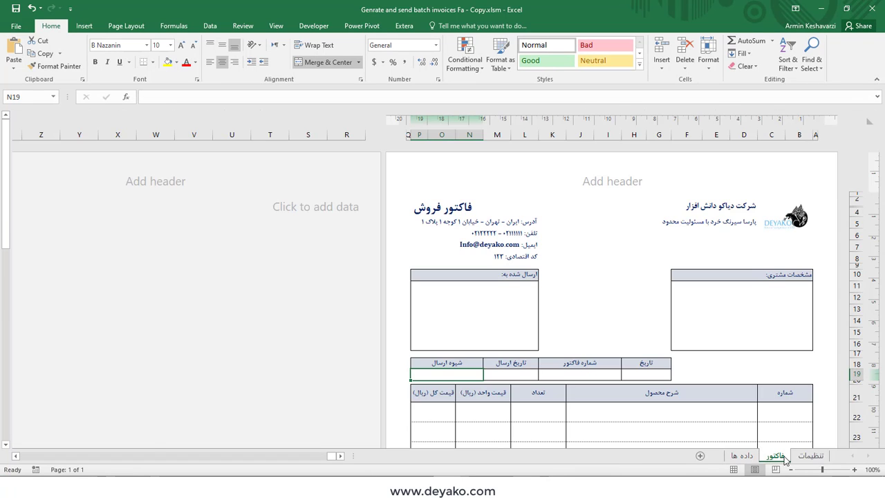
left_click(811, 456)
left_click(734, 317)
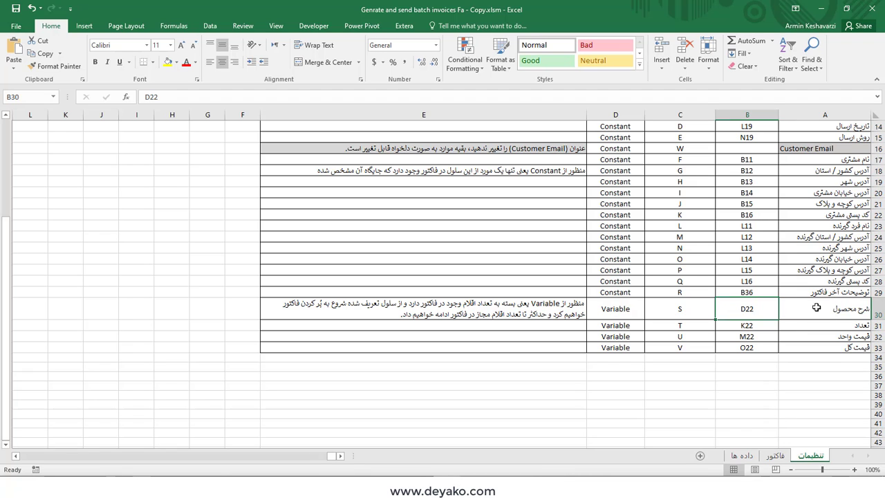
Step: Locate product description cell D22 on the invoice by its row and column, and examine the item rows D23 and D24 below
left_click(775, 456)
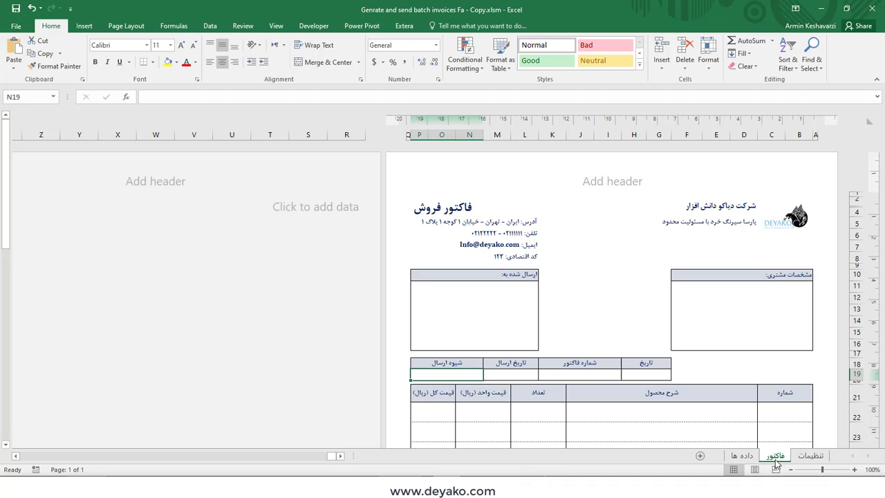
left_click(857, 415)
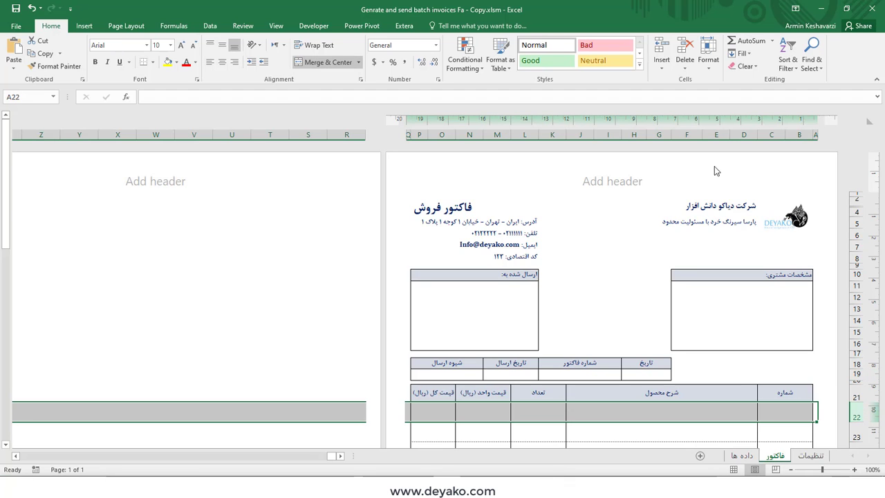
left_click(740, 134)
left_click(739, 409)
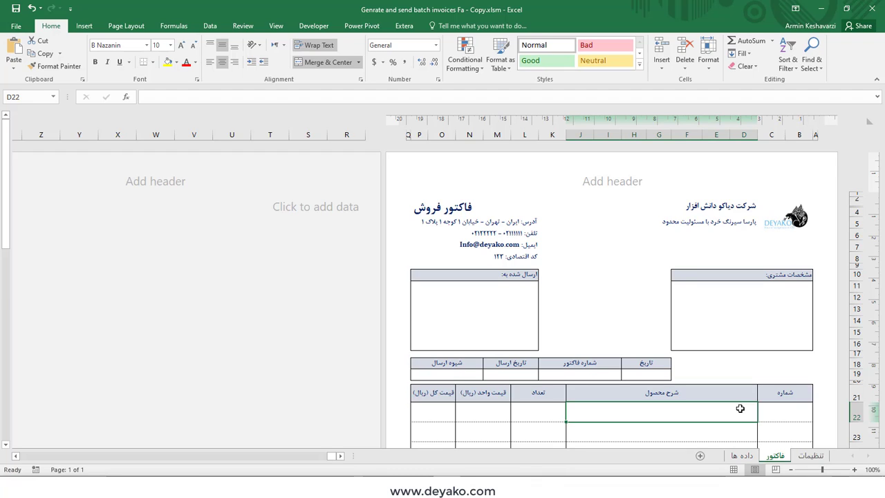
scroll(740, 409, "down", 2)
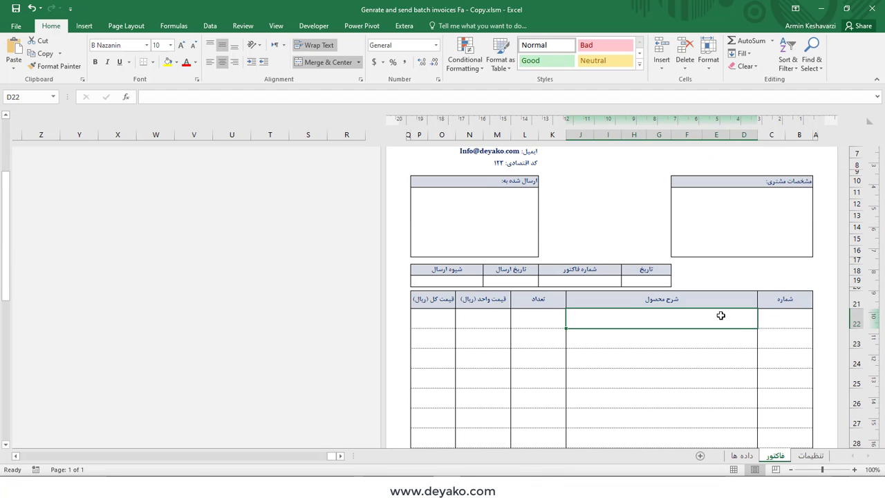
scroll(720, 315, "down", 1)
scroll(707, 269, "down", 2)
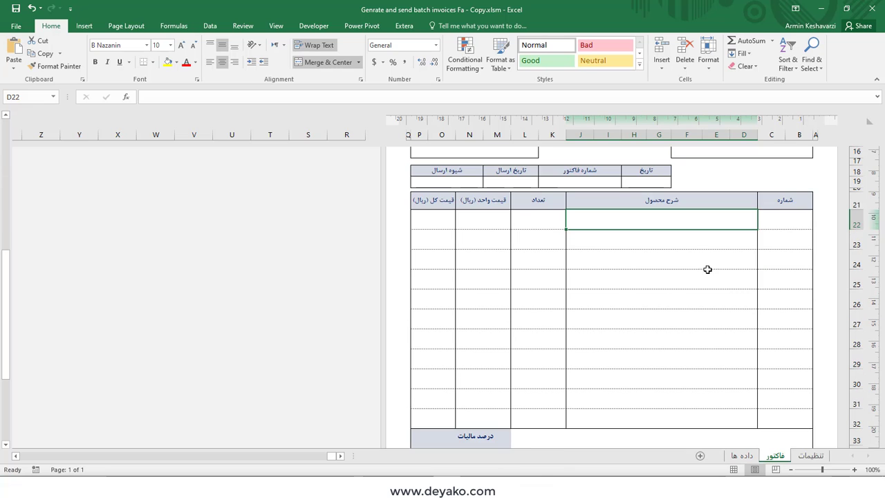
left_click(706, 235)
left_click(706, 255)
Step: Compare the settings sheet with the data sheet and examine the first record's invoice number in A2
left_click(742, 456)
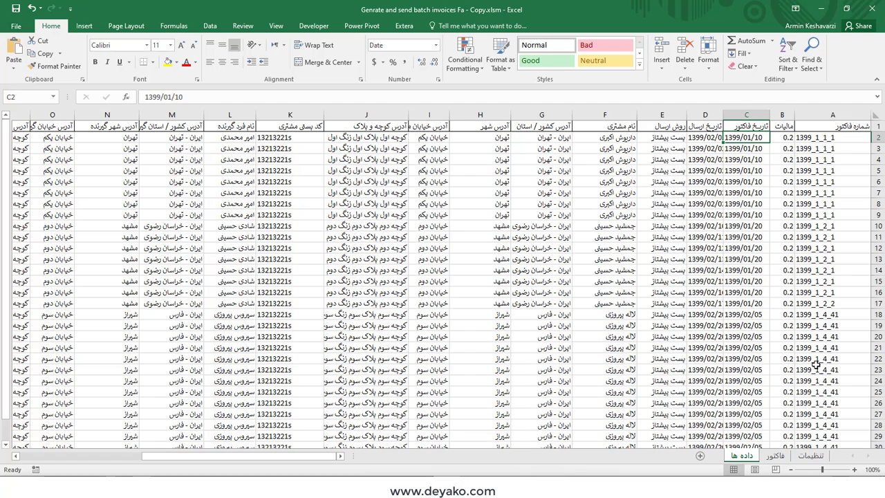
left_click(809, 456)
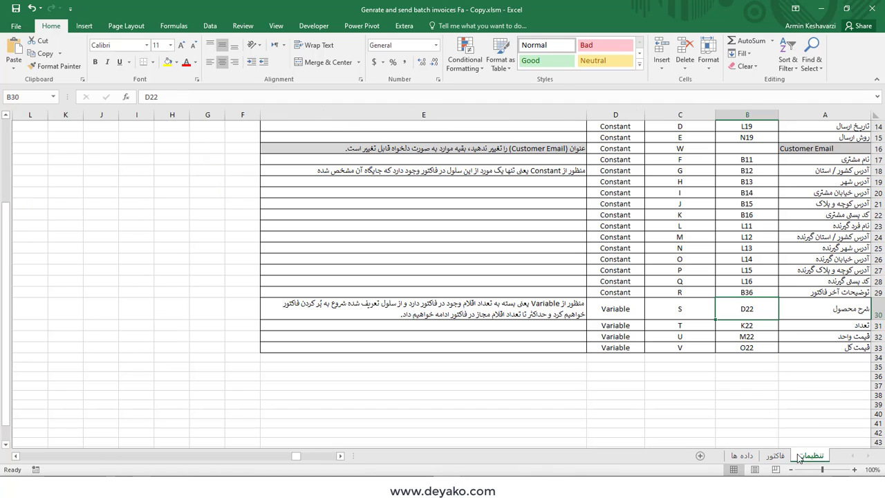
left_click(745, 456)
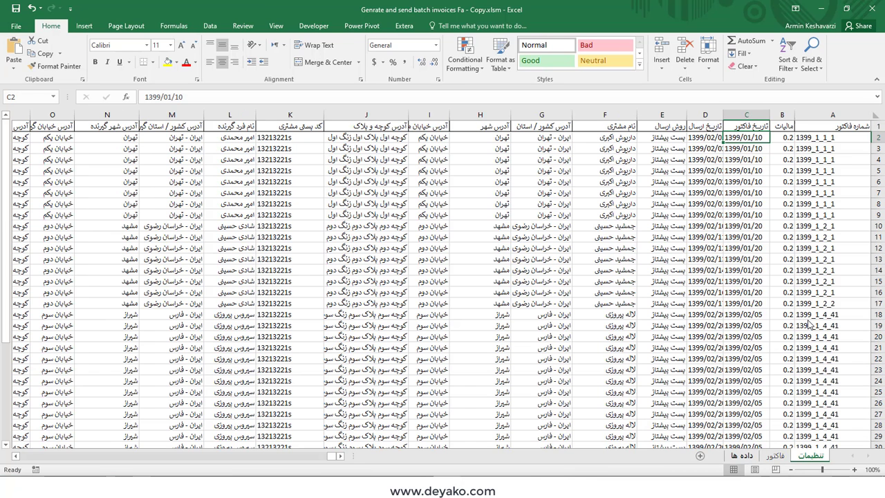
left_click(854, 139)
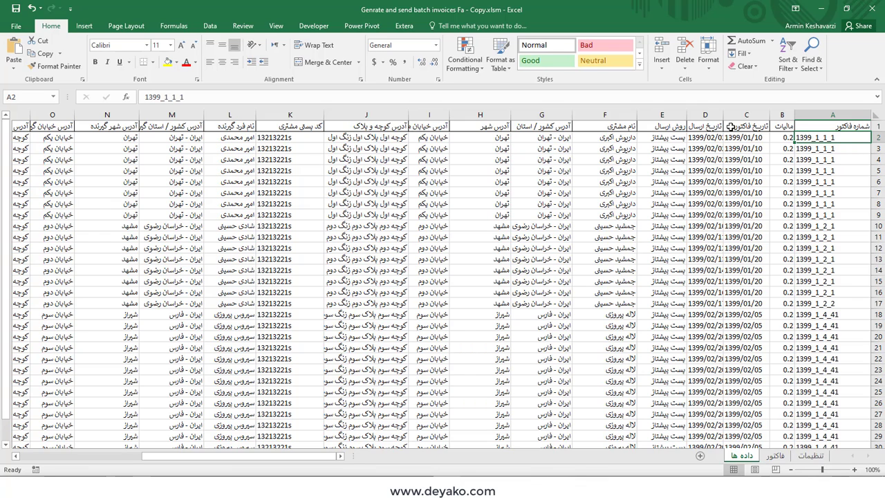
Step: On the invoice sheet, examine the customer and recipient blocks, the shipping details in row 19 and the first item row 22
left_click(778, 456)
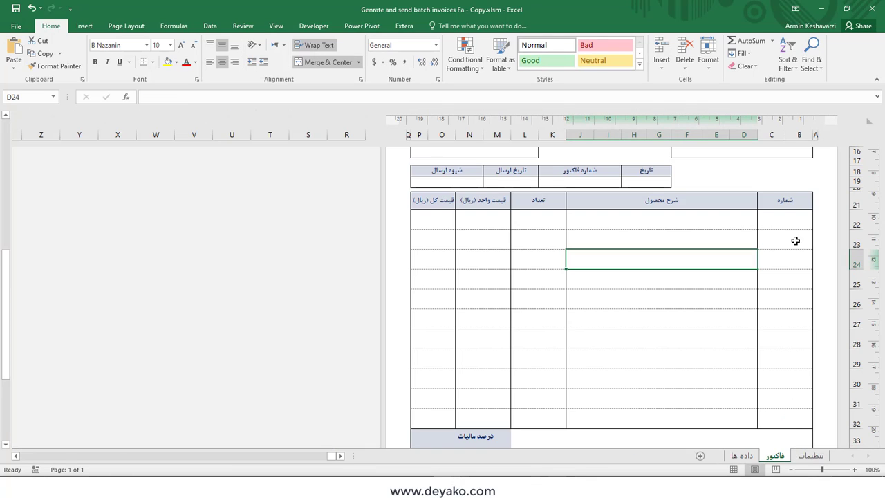
scroll(761, 194, "up", 4)
left_click_drag(759, 194, 754, 251)
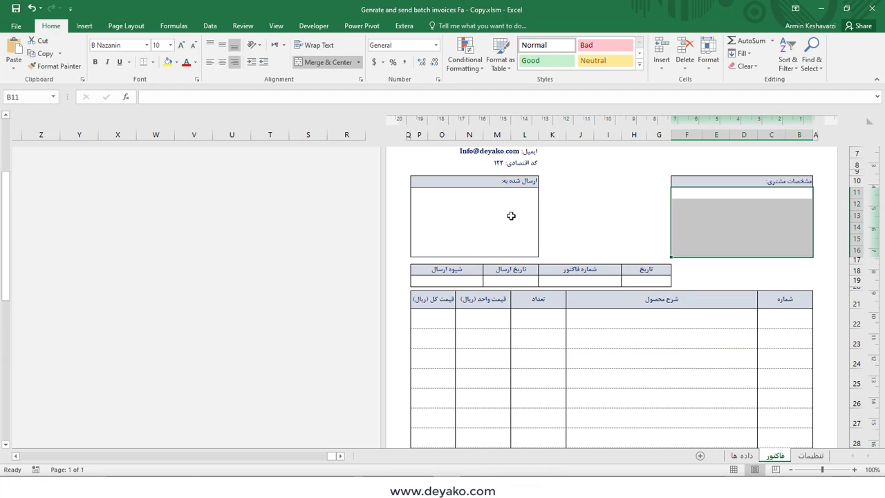
left_click(512, 216)
left_click(500, 280)
left_click(773, 316)
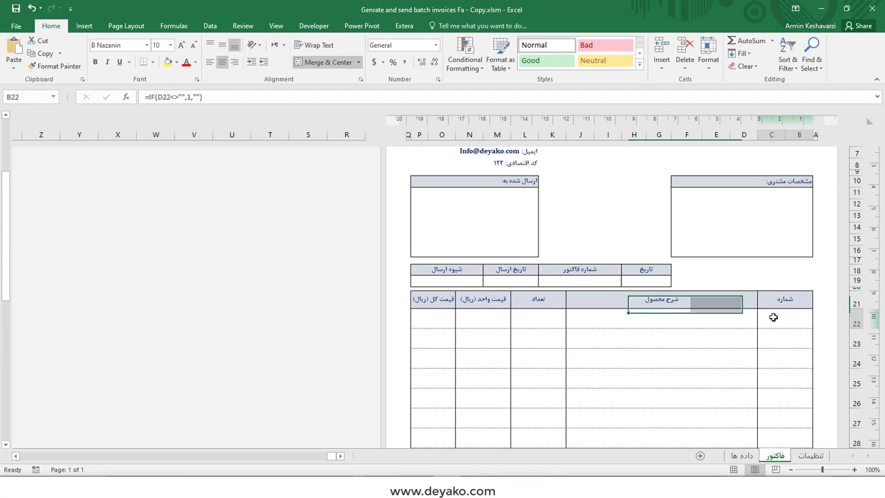
left_click_drag(773, 316, 421, 313)
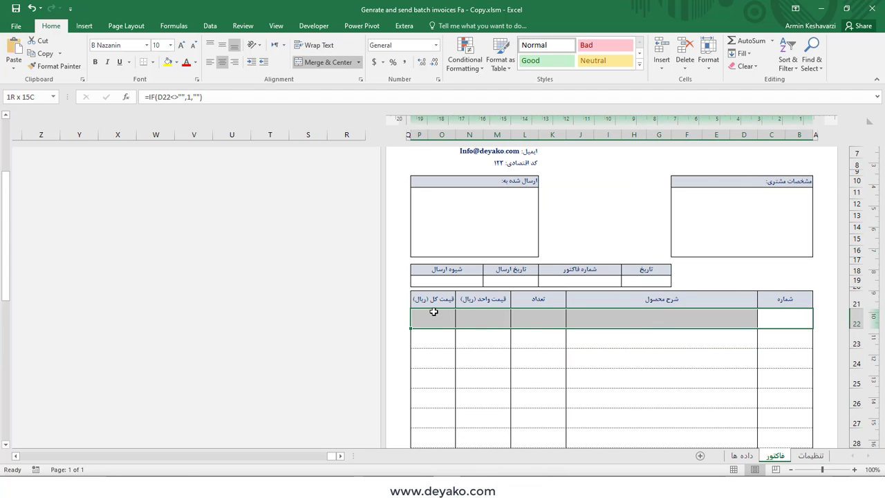
Step: Compare the first records in the data sheet with the invoice's second item row, row 23
left_click(746, 456)
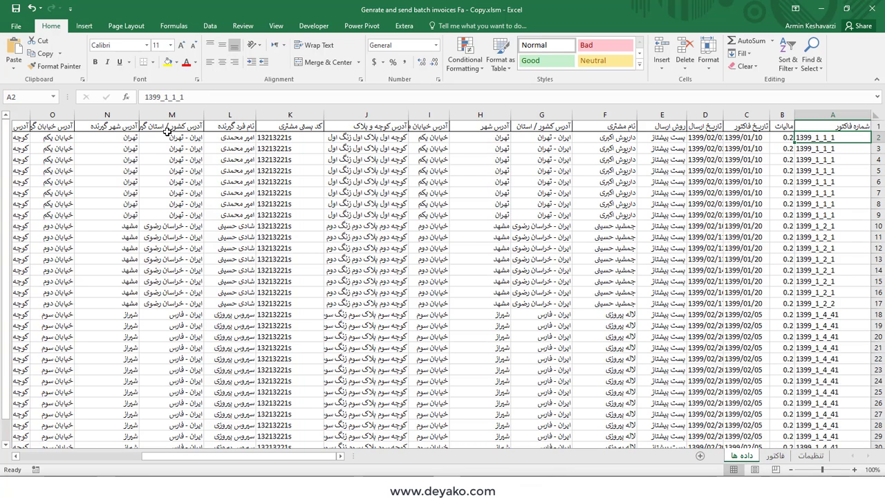
left_click(90, 137)
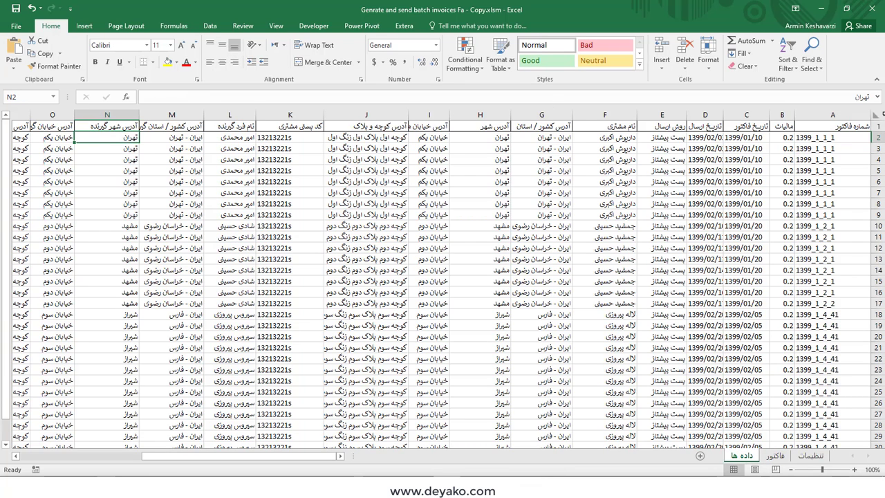
left_click(827, 147)
left_click(839, 137)
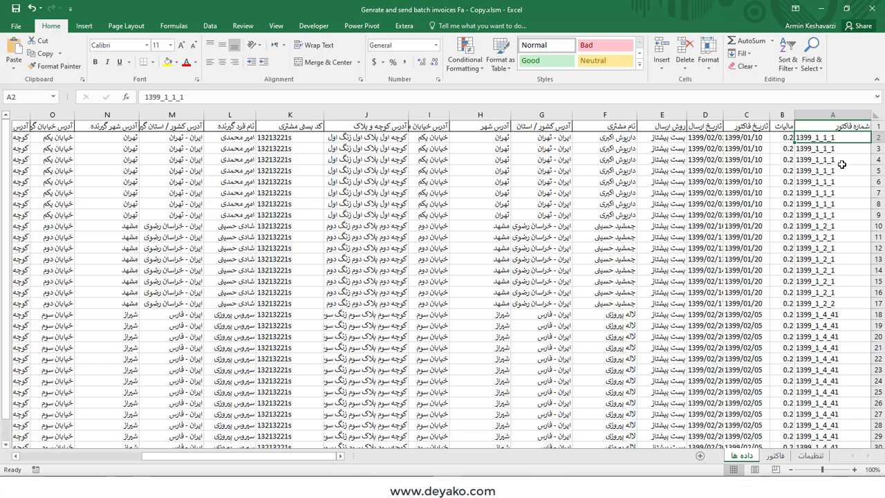
left_click(775, 456)
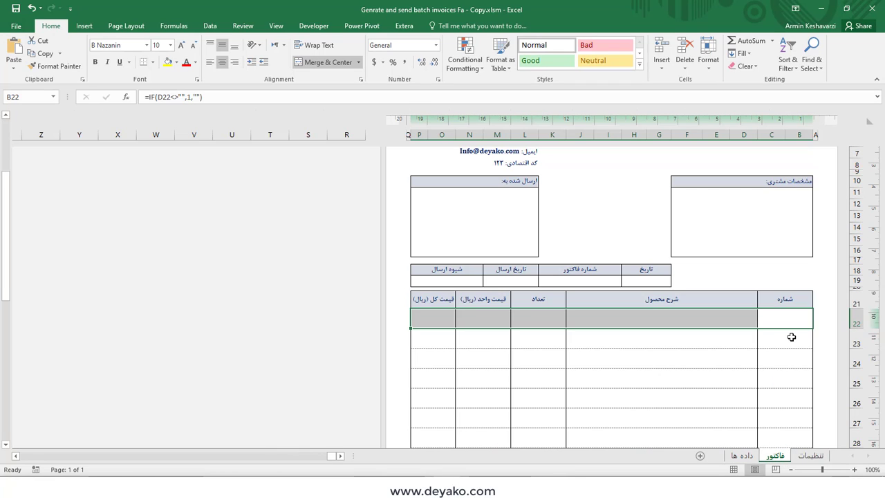
left_click_drag(792, 337, 454, 344)
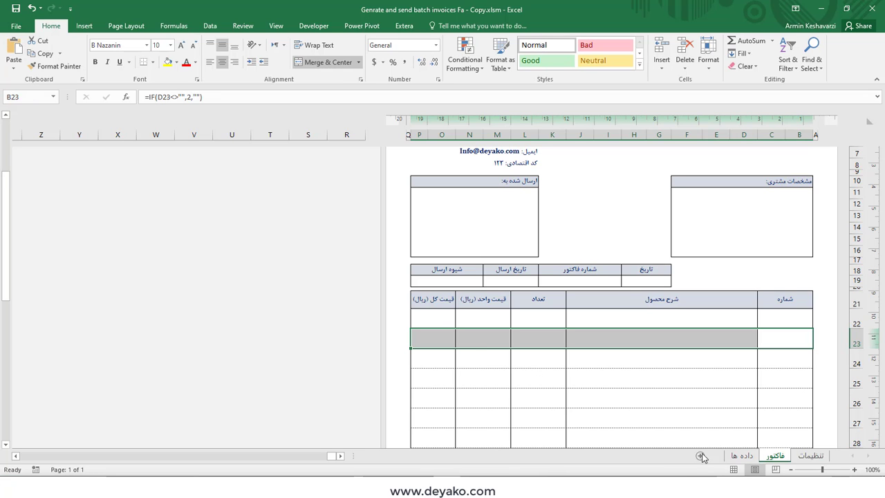
Step: On the data sheet, examine where the invoice number changes around rows 17 and 18, and select the whole of row 17
left_click(742, 456)
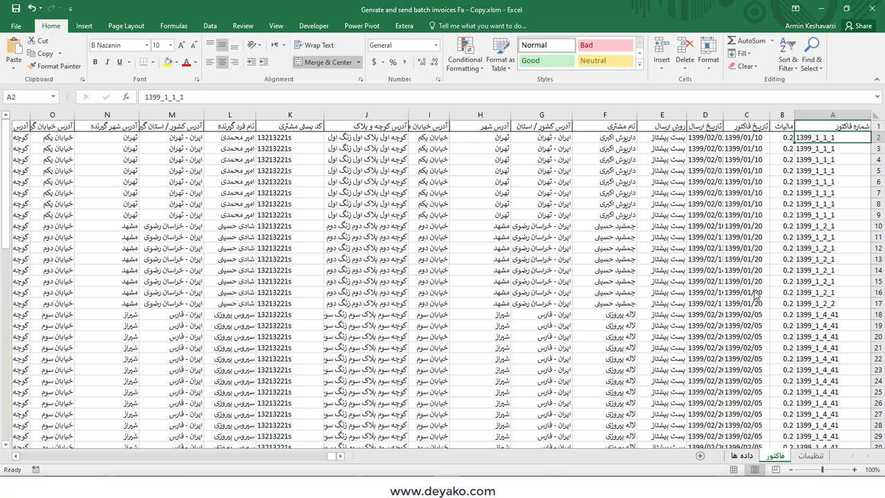
left_click(834, 314)
left_click(832, 307)
left_click(833, 314)
left_click(833, 307)
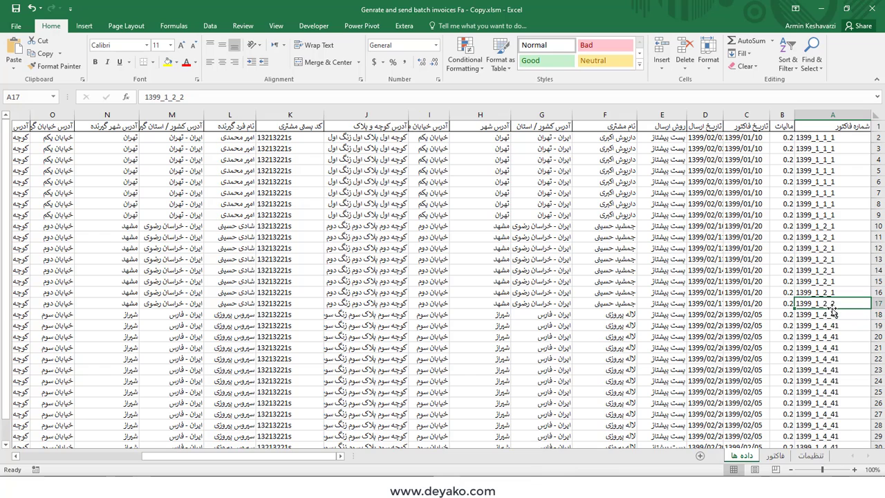
left_click(879, 303)
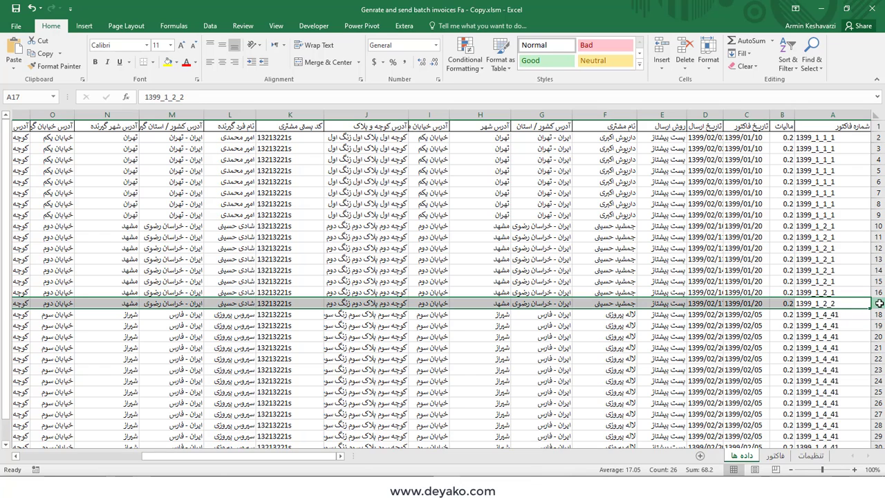
Step: On the invoice sheet, examine the product description cells from D22 down to the last item row, row 32
left_click(787, 459)
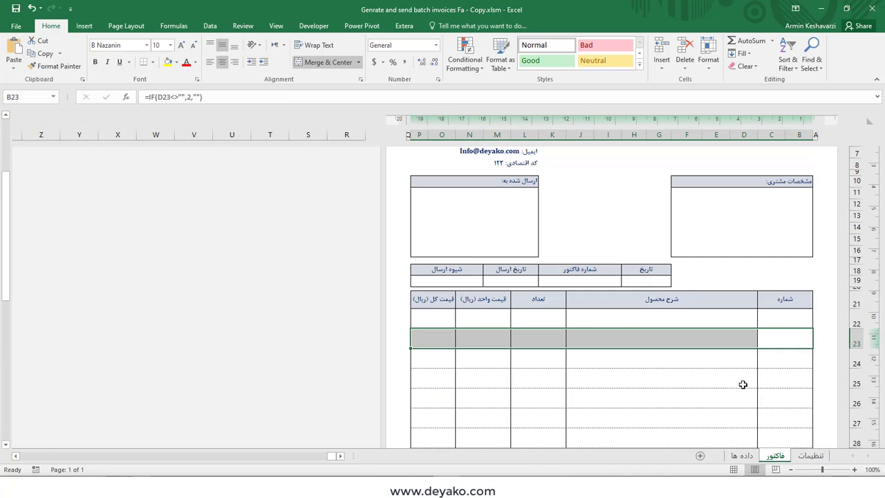
scroll(740, 386, "down", 2)
left_click(714, 394)
scroll(715, 405, "down", 1)
left_click(713, 401)
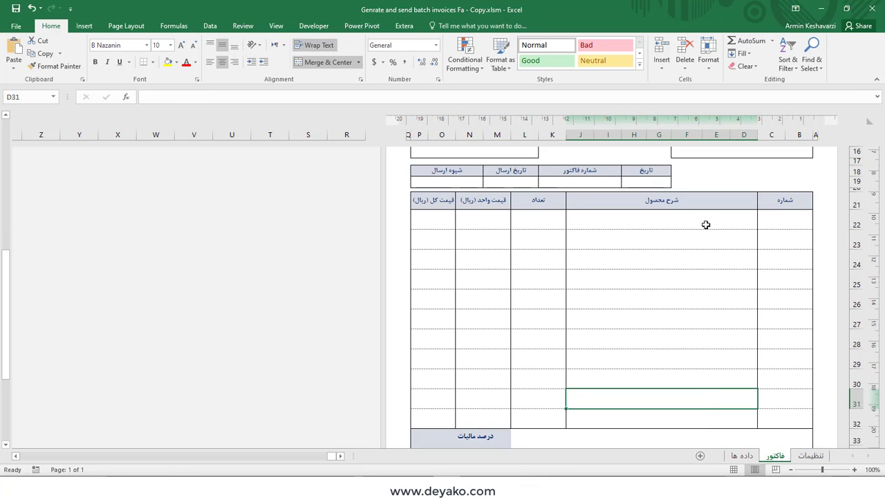
left_click_drag(706, 218, 684, 417)
Step: Compare the settings sheet's Variable rows with invoice cells D22, K22, M22 and O22 for description, quantity, unit price and total price
left_click(811, 455)
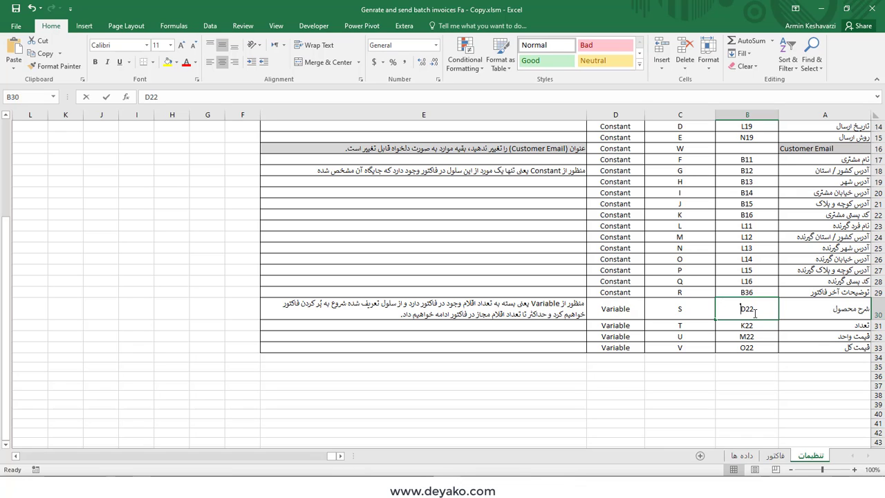
left_click(802, 333)
left_click(833, 346)
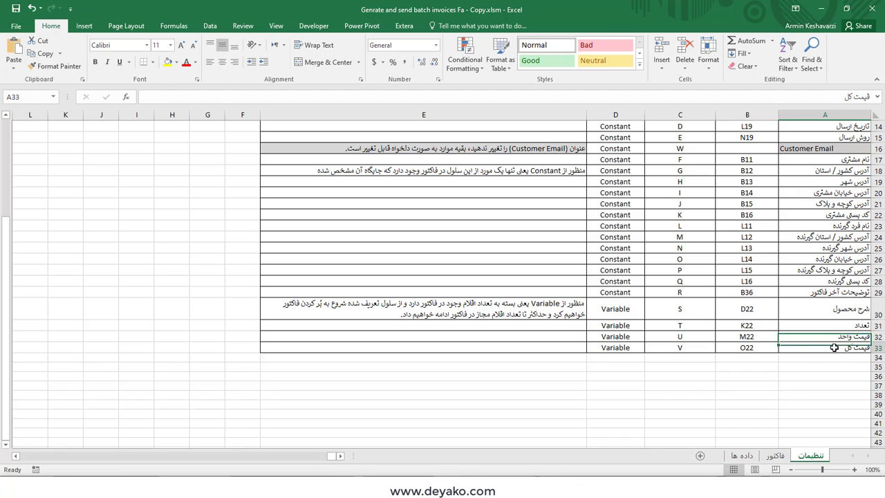
left_click(777, 457)
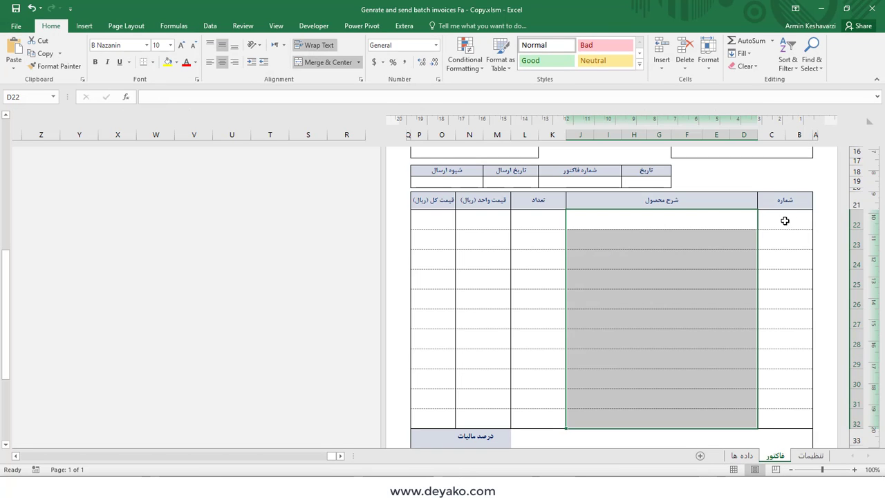
left_click(708, 220)
left_click(554, 218)
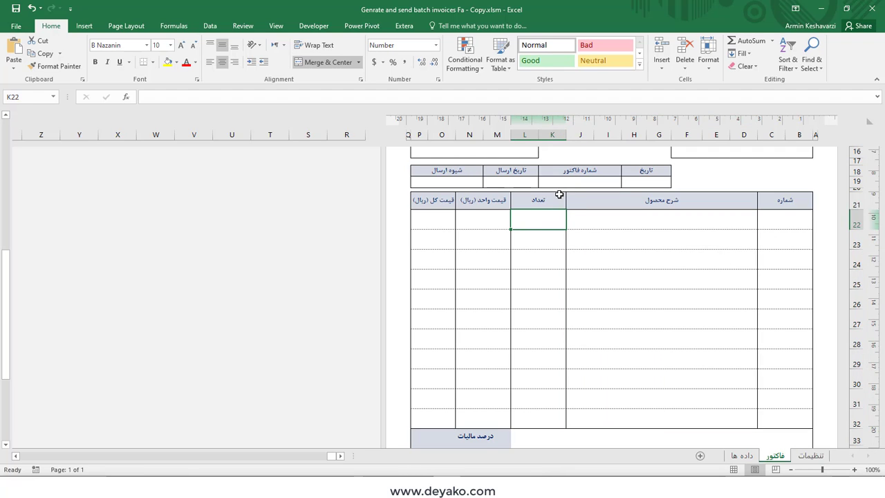
left_click(496, 215)
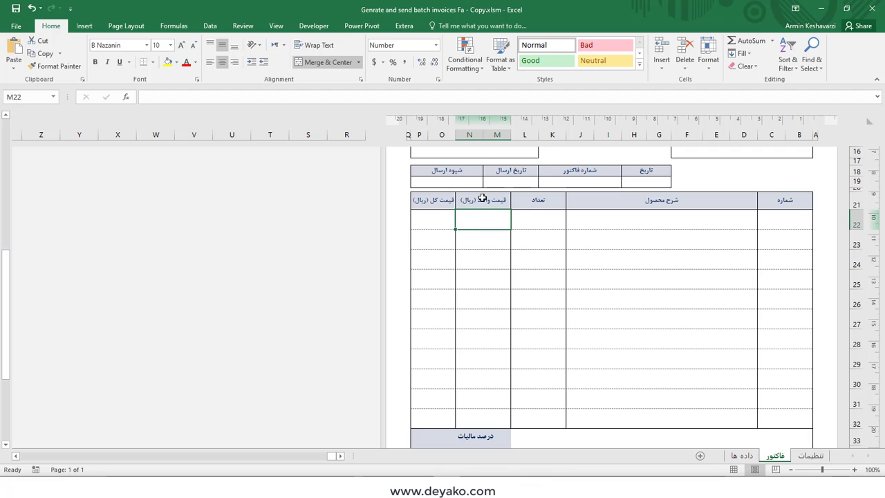
left_click(427, 222)
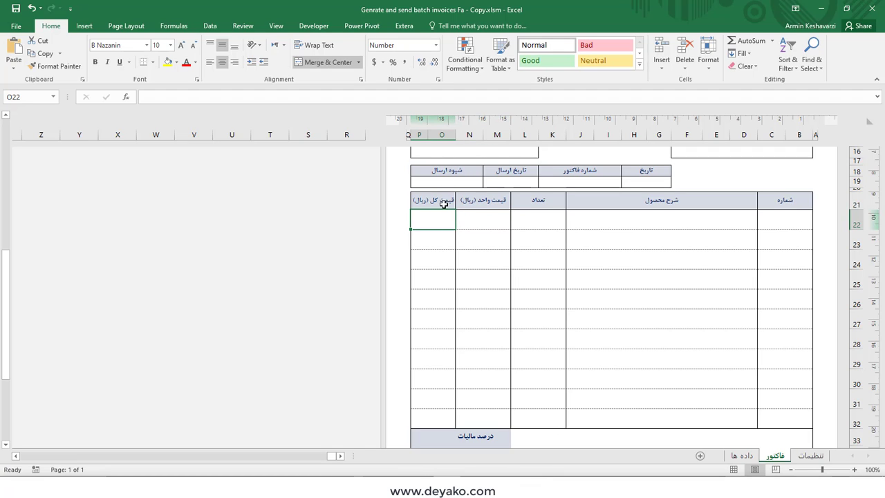
Step: Examine the invoice's tax percentage cell O33 and the matching tax column B on the data sheet
scroll(447, 301, "down", 2)
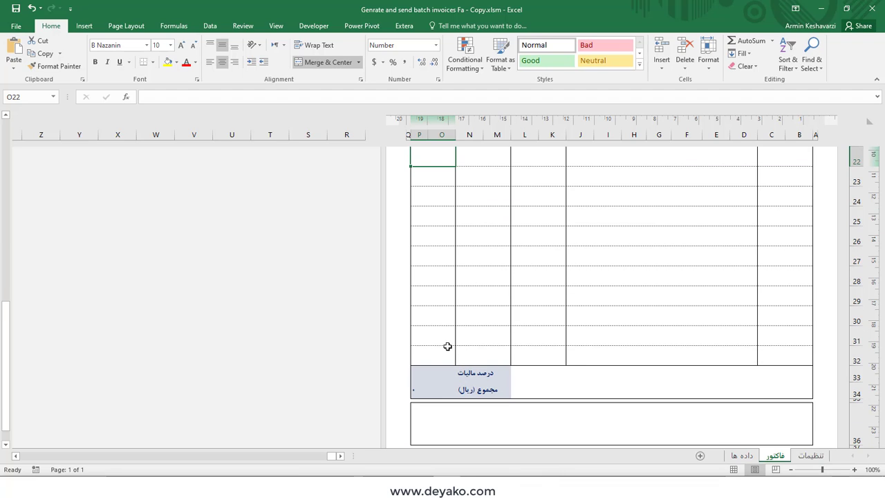
left_click(443, 373)
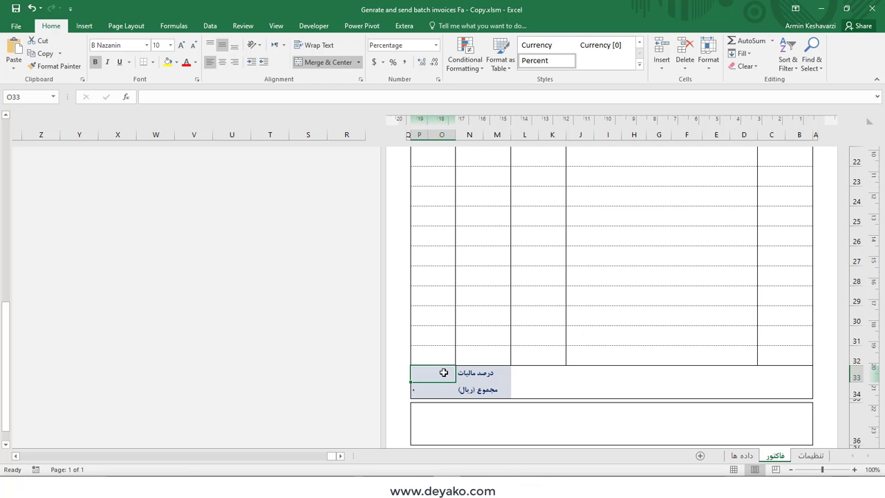
left_click(740, 456)
left_click_drag(268, 461, 339, 453)
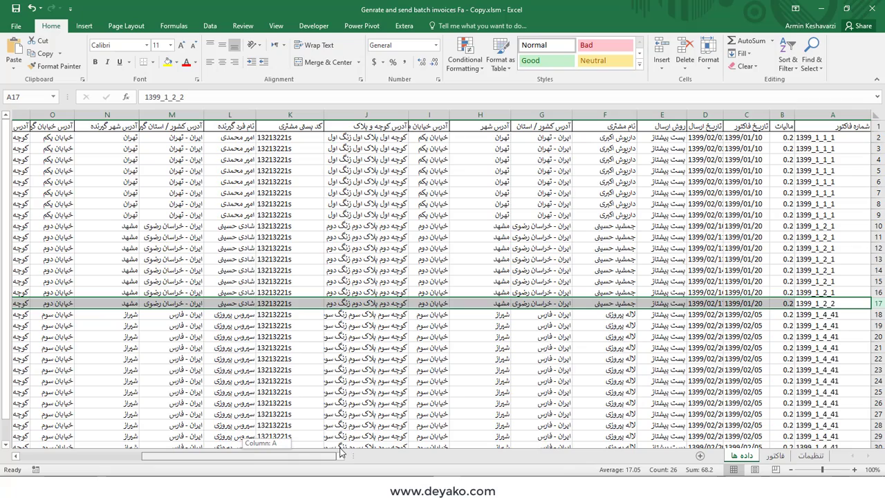
left_click(789, 137)
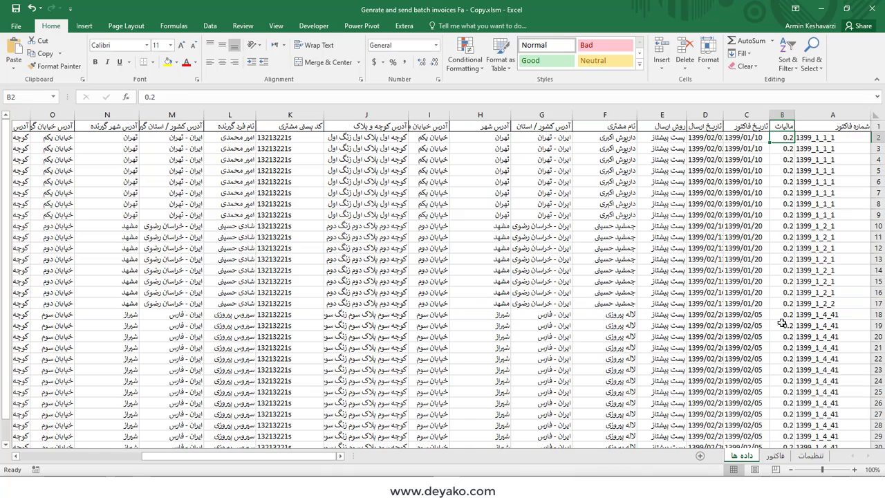
scroll(789, 343, "down", 1)
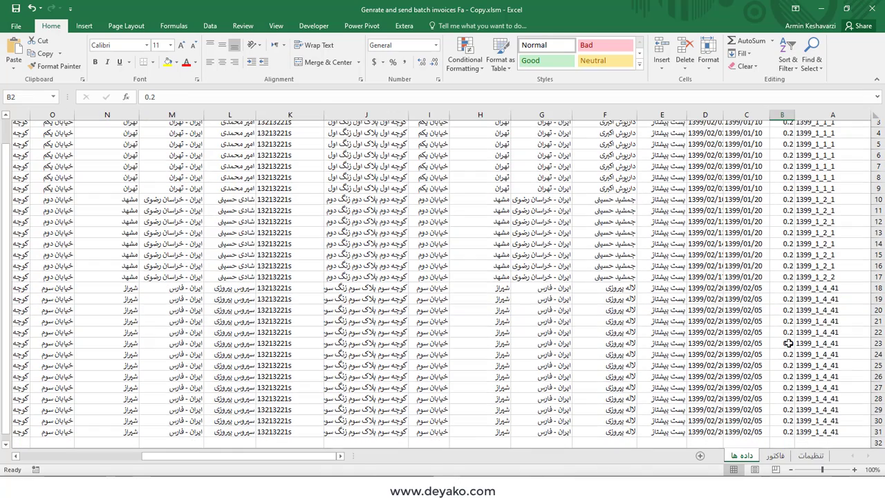
scroll(764, 155, "up", 1)
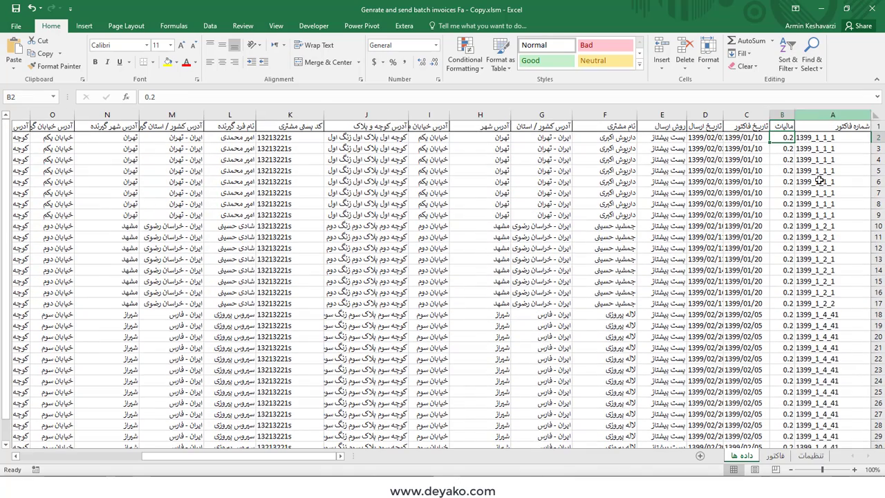
Step: Examine the invoice's grand total formula in O34, checking the total price column and the tax percentage cell O33 it uses
left_click(775, 456)
left_click(426, 389)
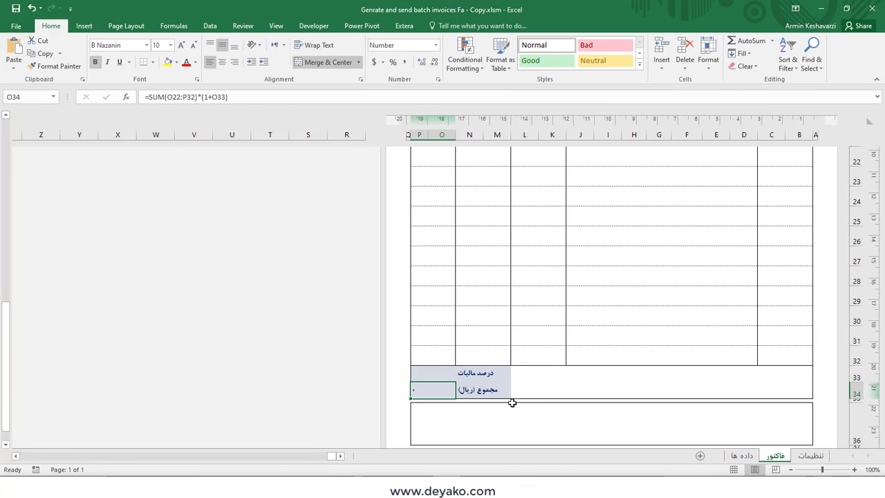
left_click(484, 390)
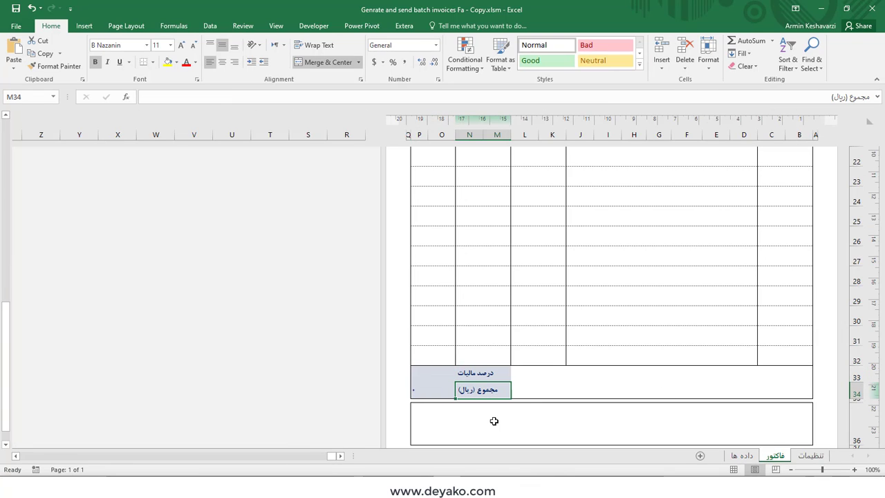
left_click(742, 455)
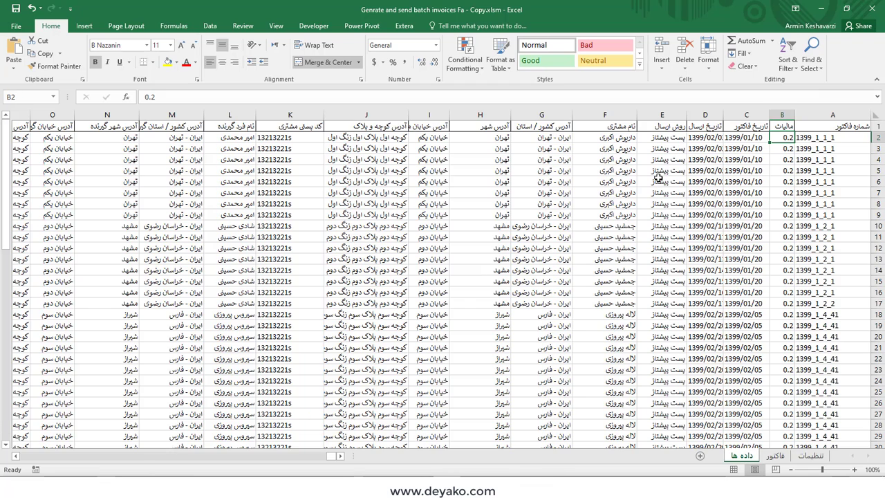
left_click(776, 456)
scroll(464, 267, "up", 2)
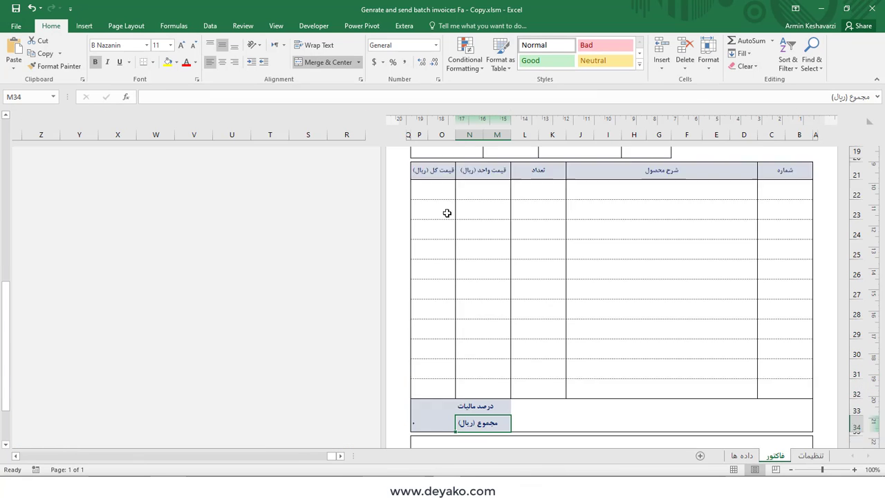
left_click_drag(438, 253, 436, 411)
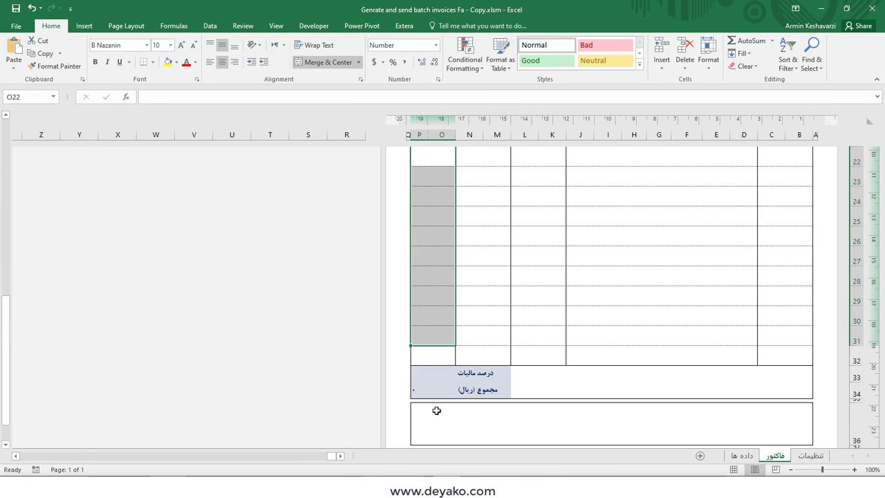
left_click(435, 389)
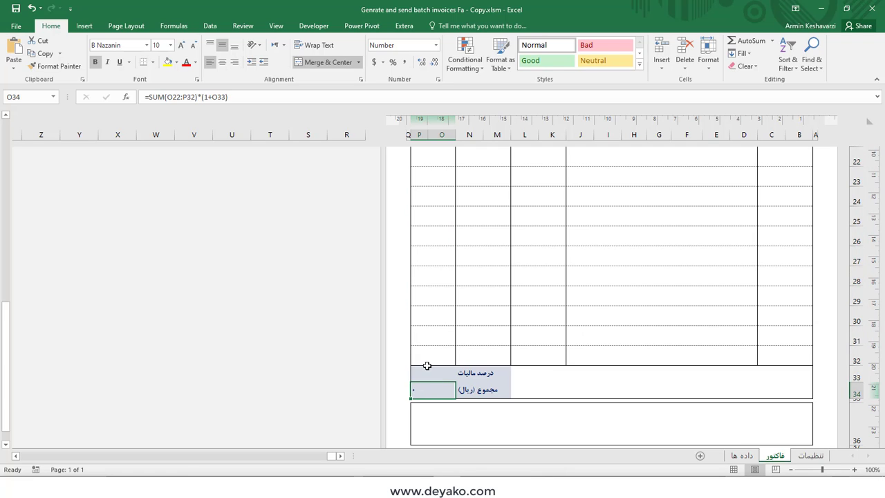
left_click(435, 380)
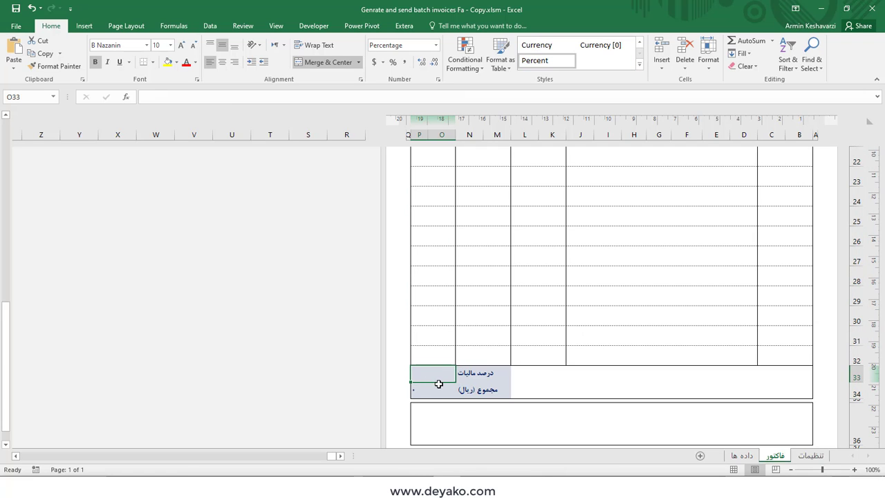
left_click(442, 389)
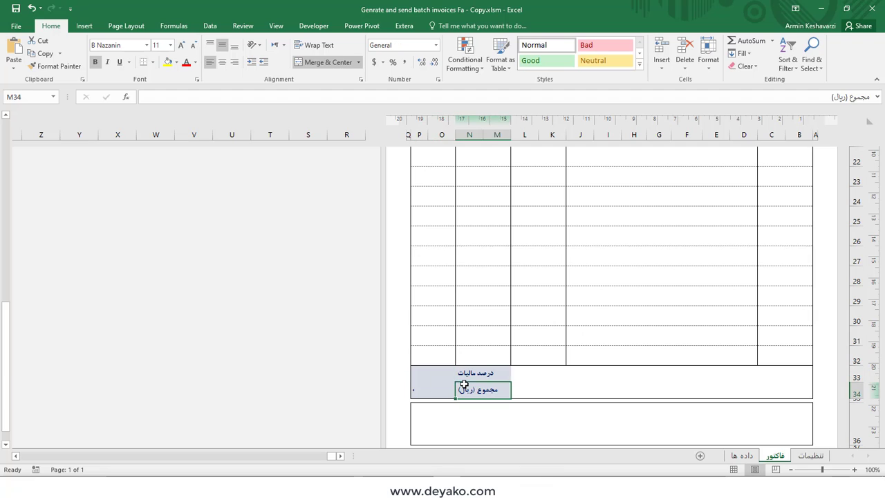
scroll(728, 288, "up", 1)
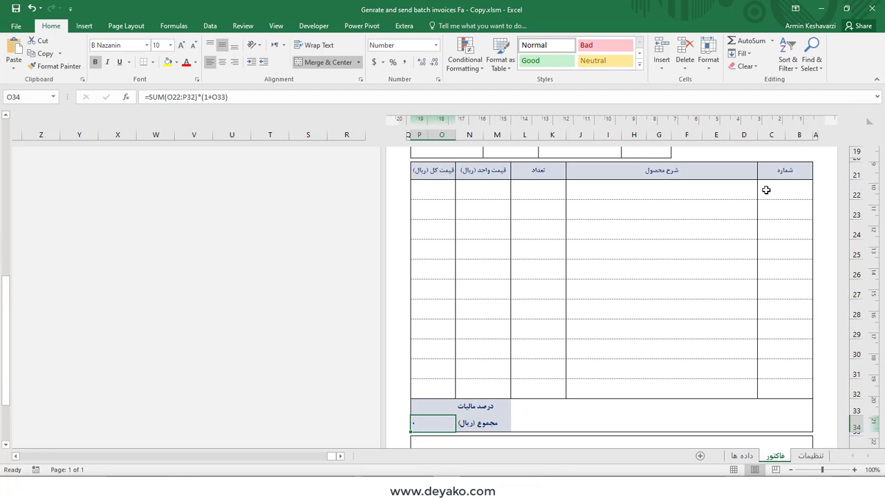
Step: Examine the invoice's row-number formulas in B22, B23, B24 and B32, including how B22 depends on the description cell D22
left_click(791, 190)
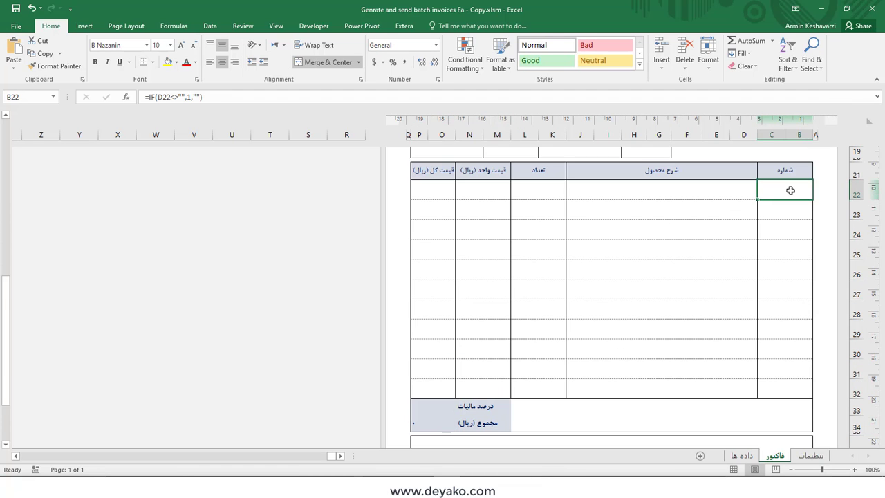
left_click(172, 97)
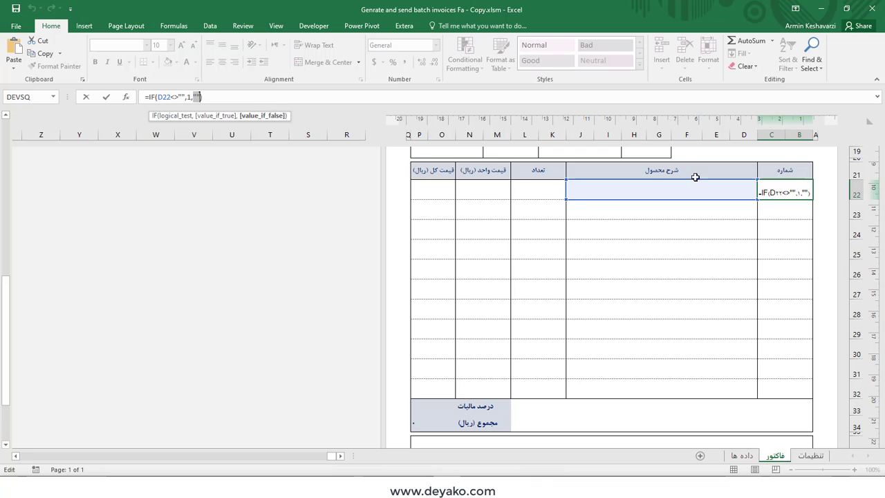
left_click_drag(173, 98, 193, 98)
key("ctrl+Return")
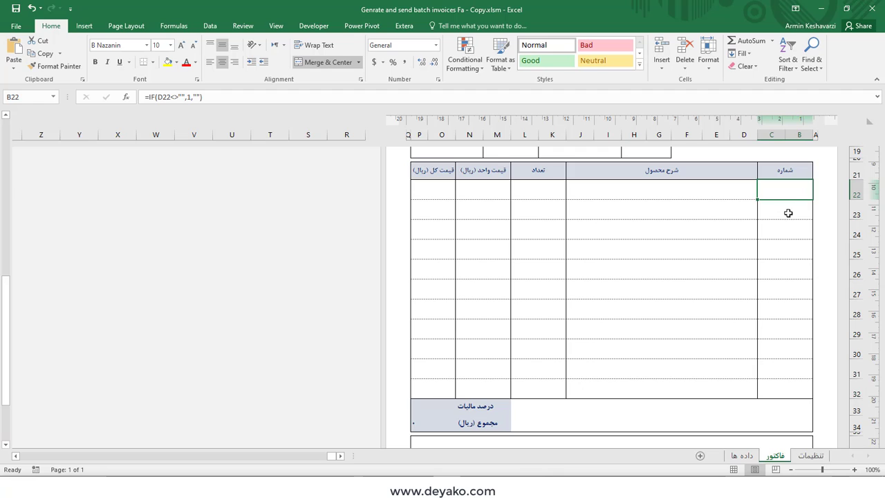
left_click(788, 213)
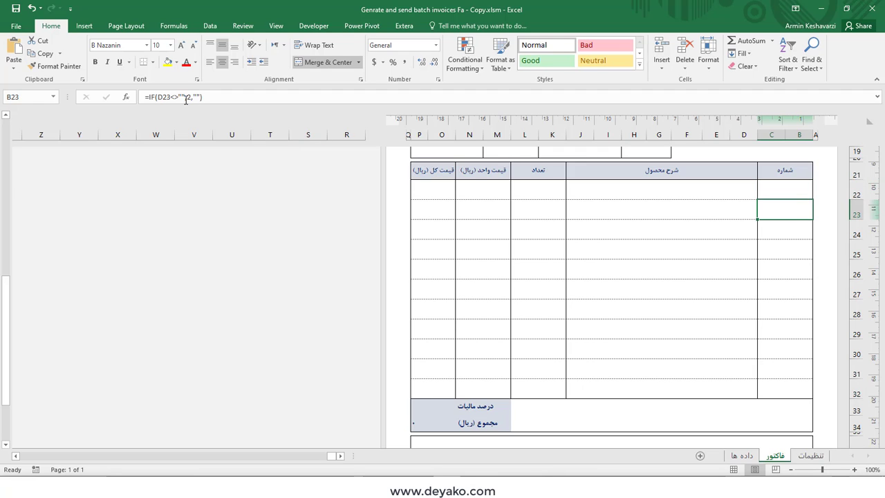
left_click(773, 225)
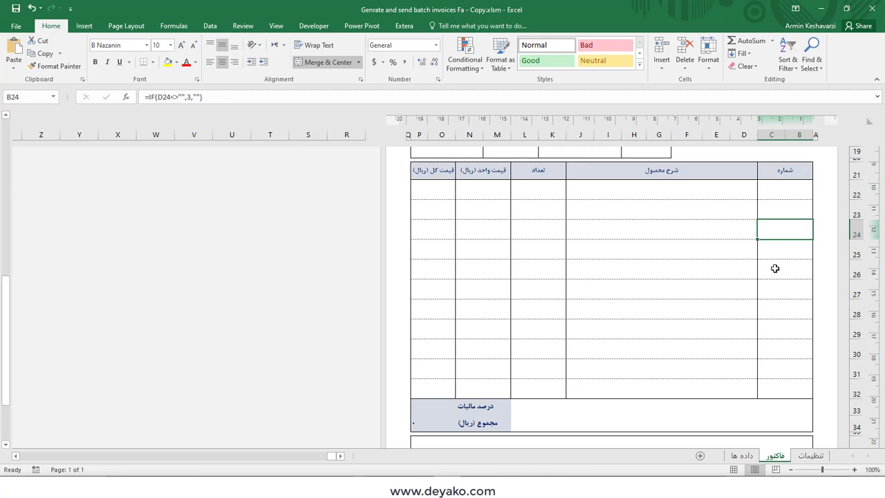
left_click(786, 383)
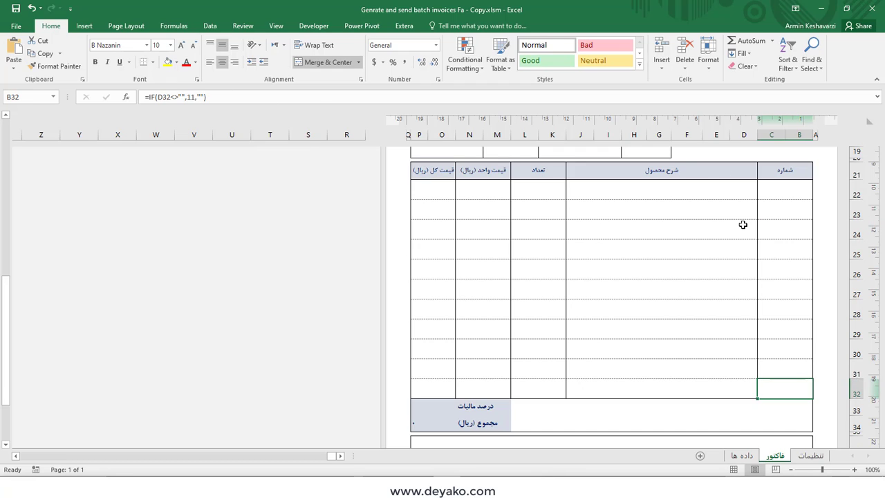
Step: On the settings sheet, compare the Constant type of row 29 with the product description's Variable type in row 30
left_click(744, 455)
left_click(811, 455)
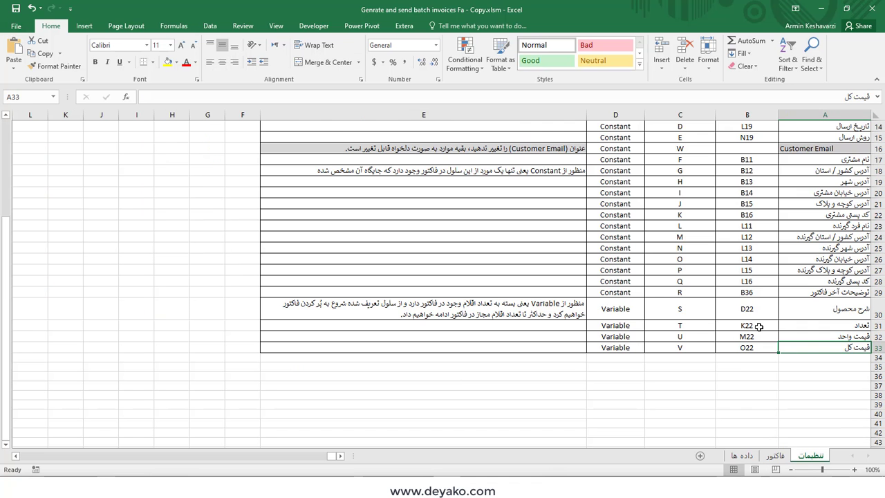
left_click(616, 292)
left_click(619, 309)
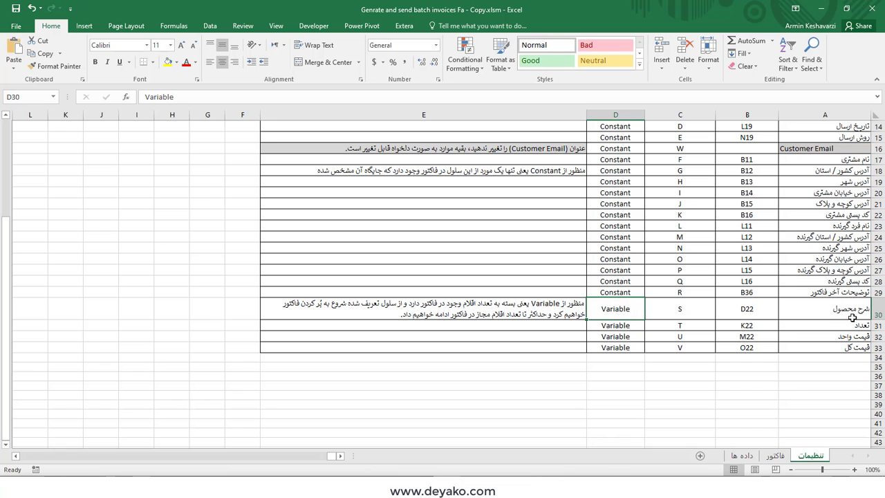
left_click(776, 457)
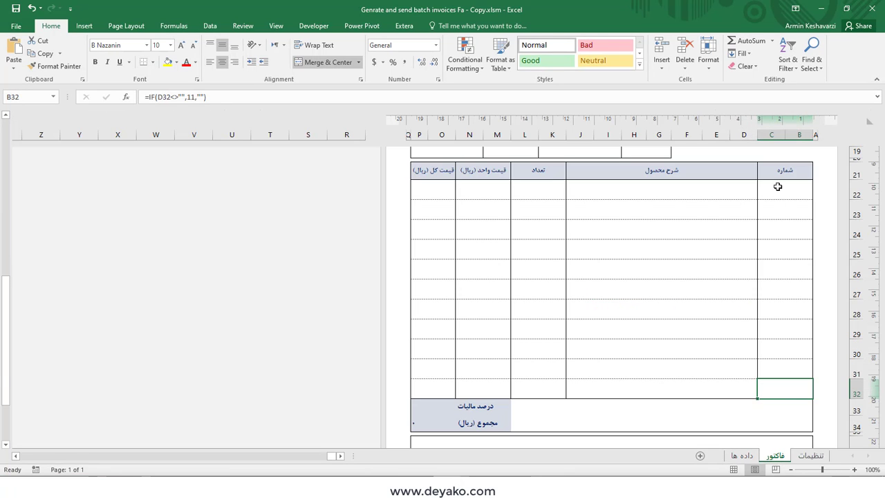
Step: On the invoice sheet, examine the item table from the full first row 22 down to the description cell in row 32
left_click_drag(778, 187, 432, 185)
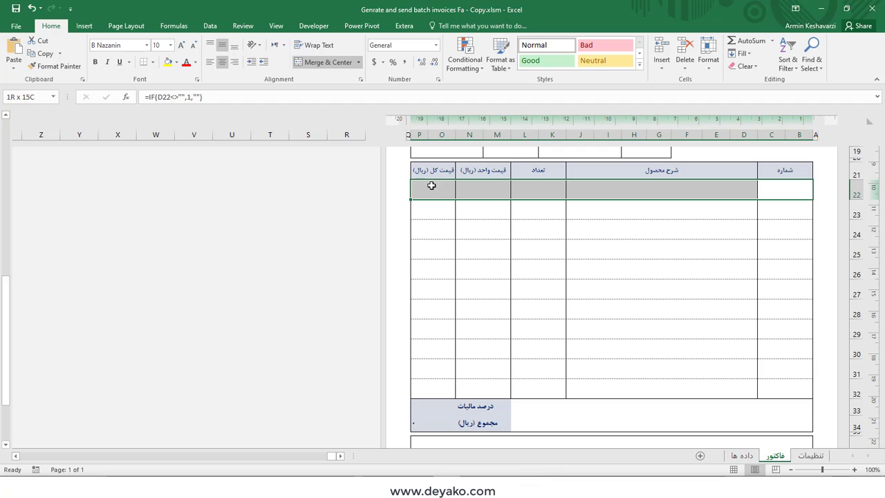
left_click(664, 209)
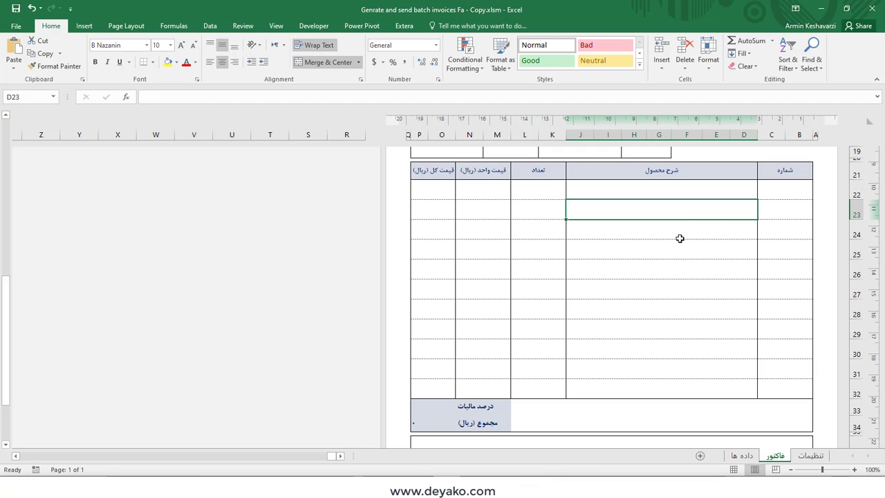
left_click(677, 250)
left_click(678, 287)
left_click(680, 371)
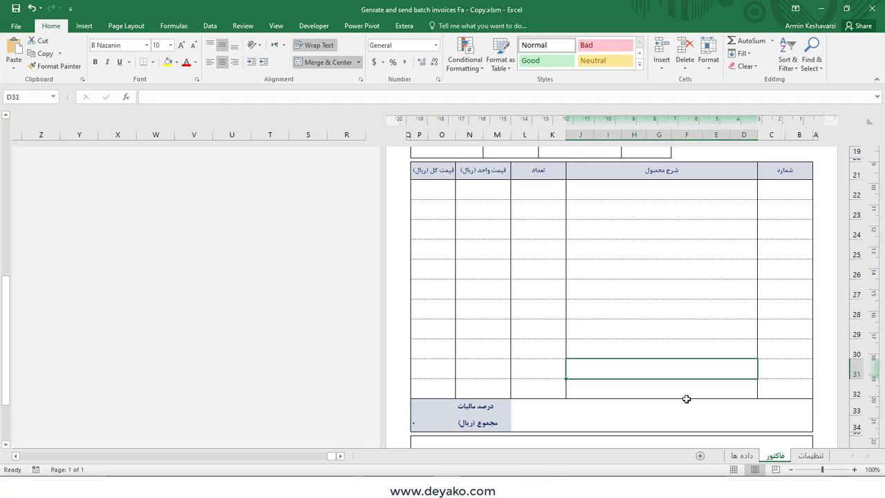
left_click(688, 389)
left_click(870, 393)
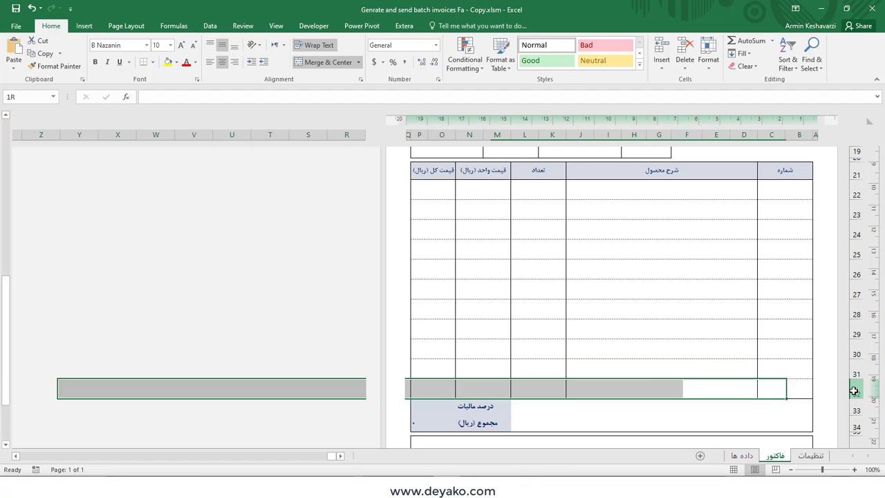
left_click(662, 384)
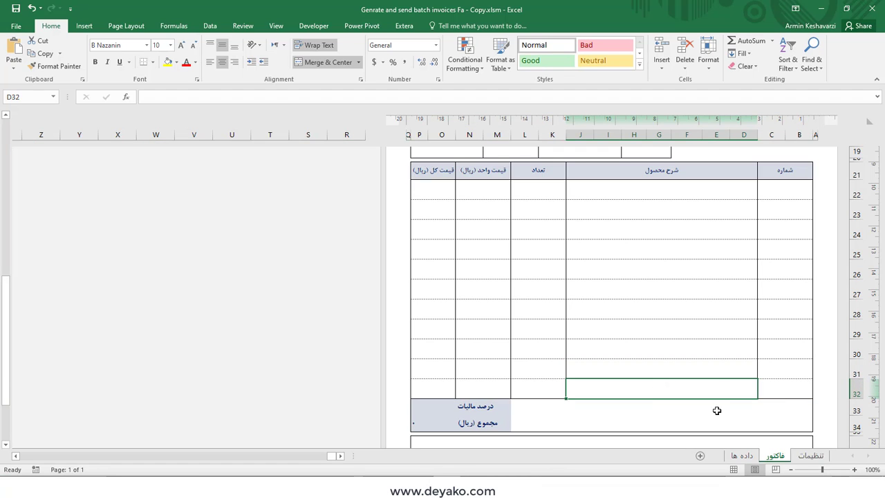
Step: Examine the description cells D22 and D23 together with the whole invoice rows 22 and 23
left_click(713, 192)
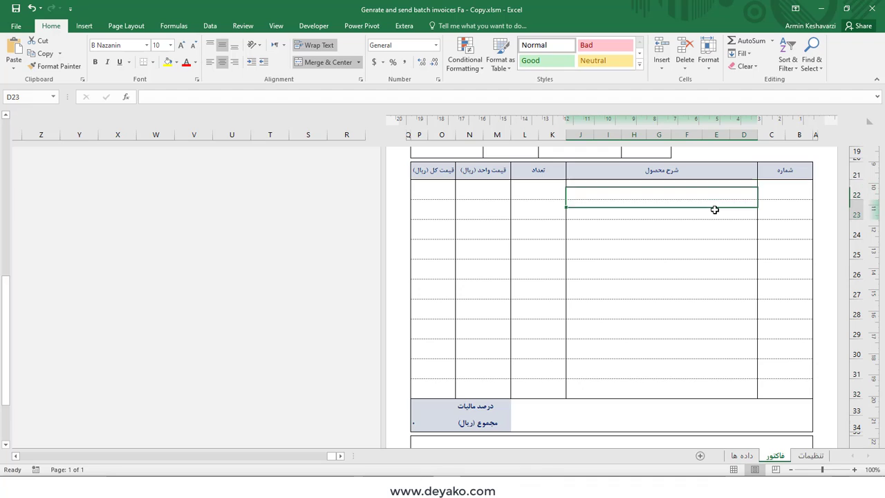
left_click(715, 204)
left_click(720, 190)
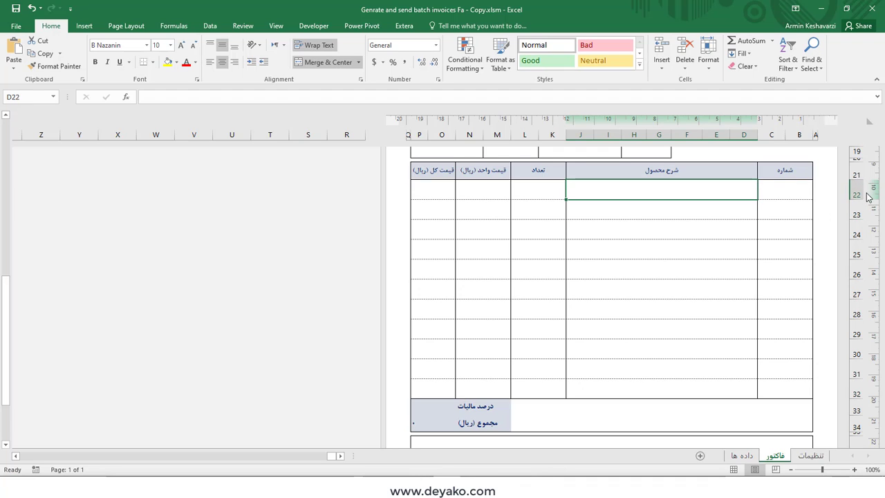
left_click(858, 194)
left_click(860, 209)
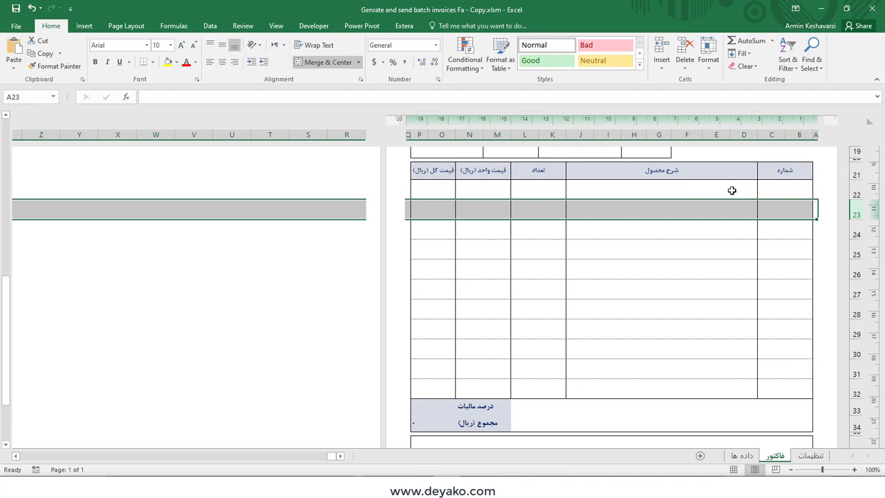
left_click_drag(684, 187, 683, 210)
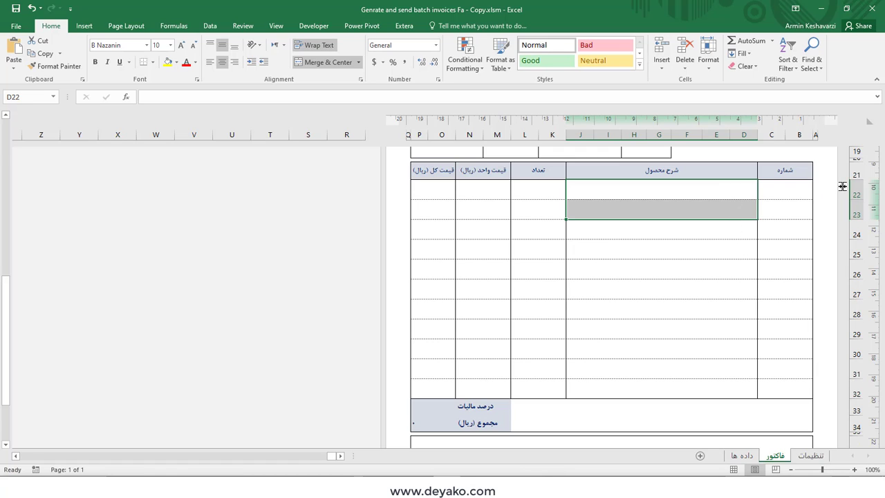
left_click(713, 186)
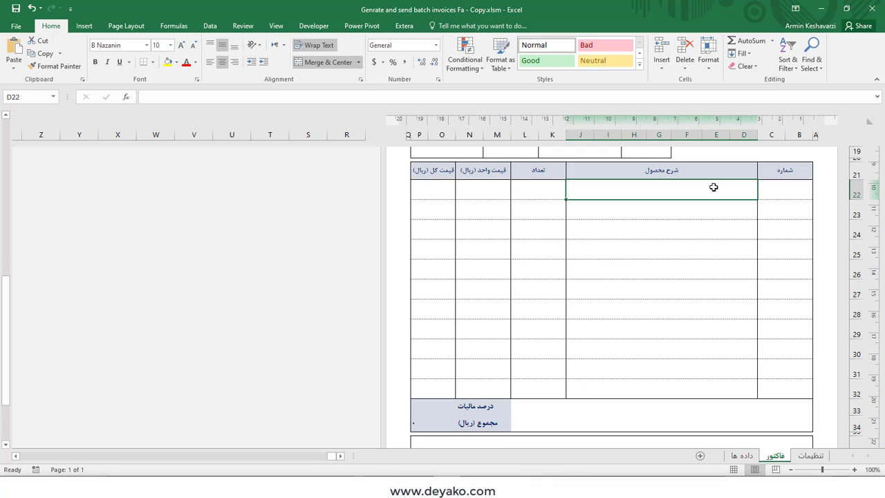
left_click(865, 216)
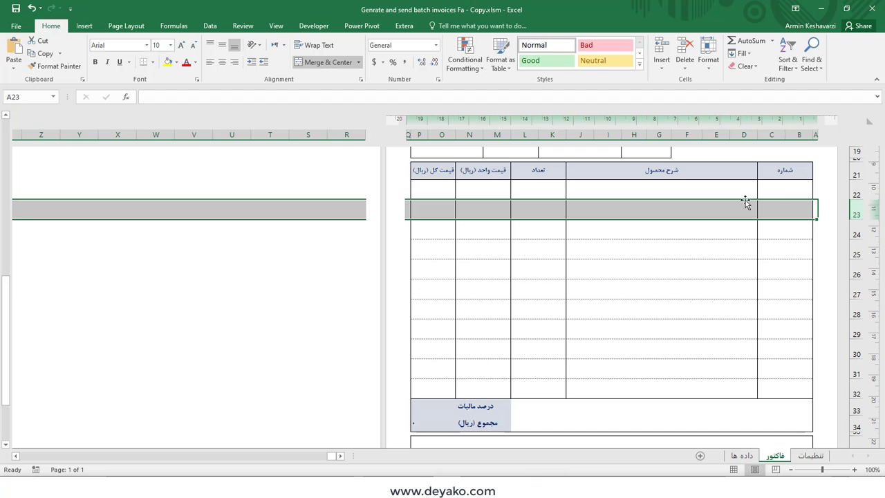
left_click_drag(731, 187, 731, 209)
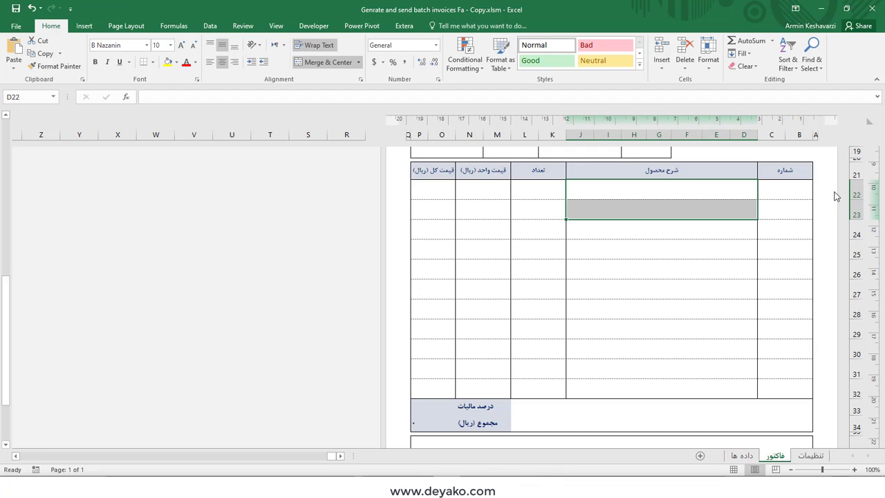
left_click(859, 188)
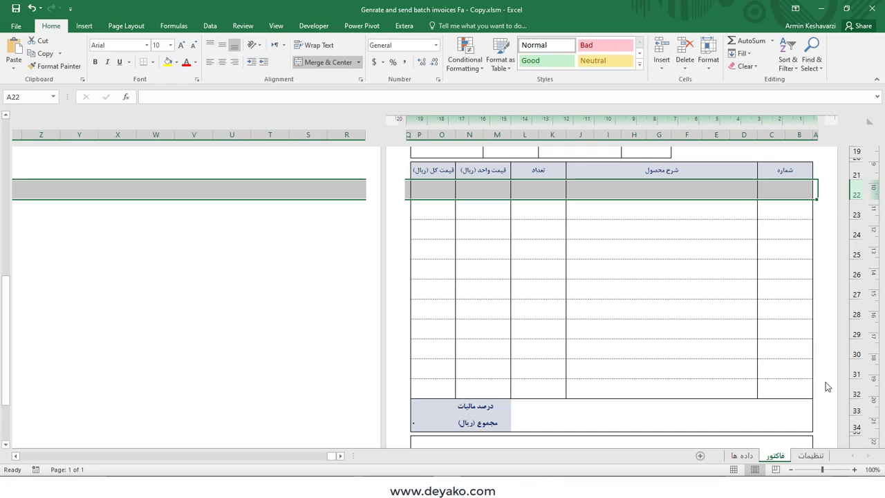
Step: Compare the settings sheet's Variable entries with invoice cells D22 and D23 and the item rows 22, 23 and 32
left_click(810, 455)
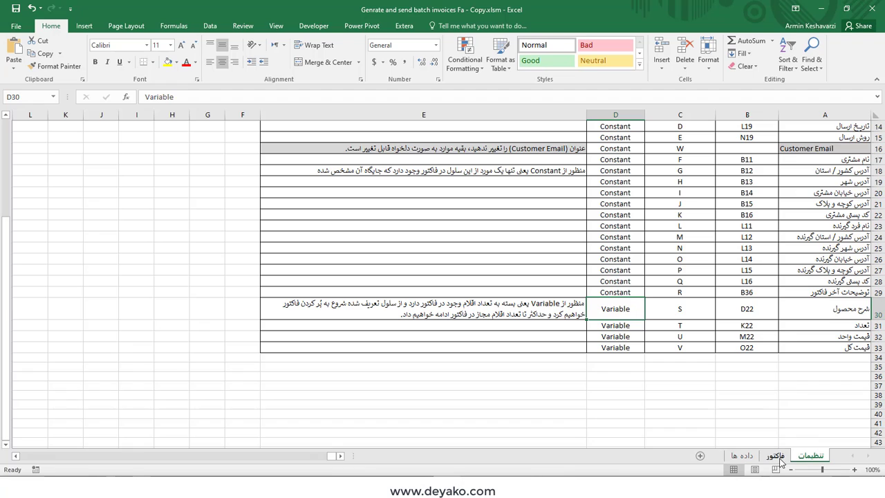
left_click(774, 455)
left_click(711, 188)
left_click(719, 214)
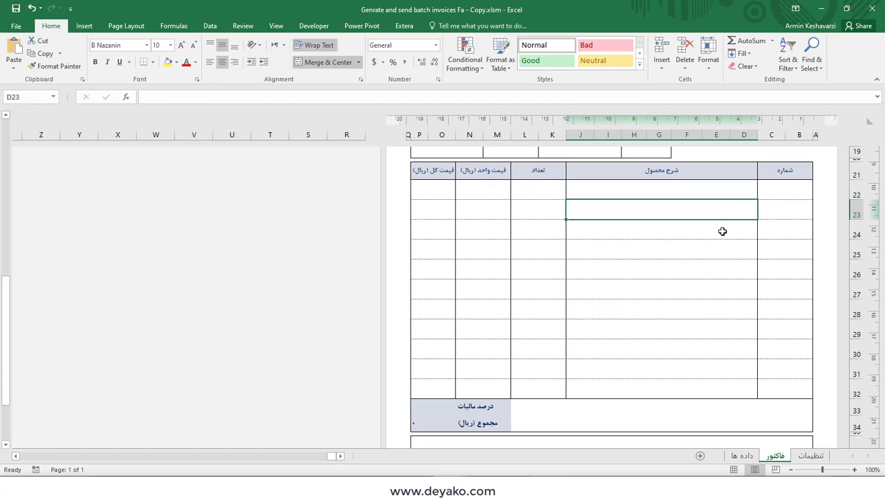
left_click(858, 194)
left_click(857, 213)
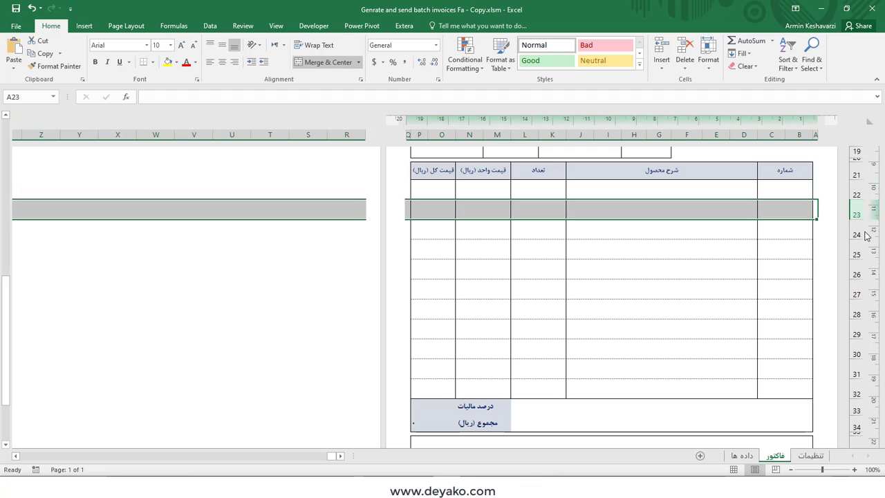
left_click(856, 392)
left_click(674, 208)
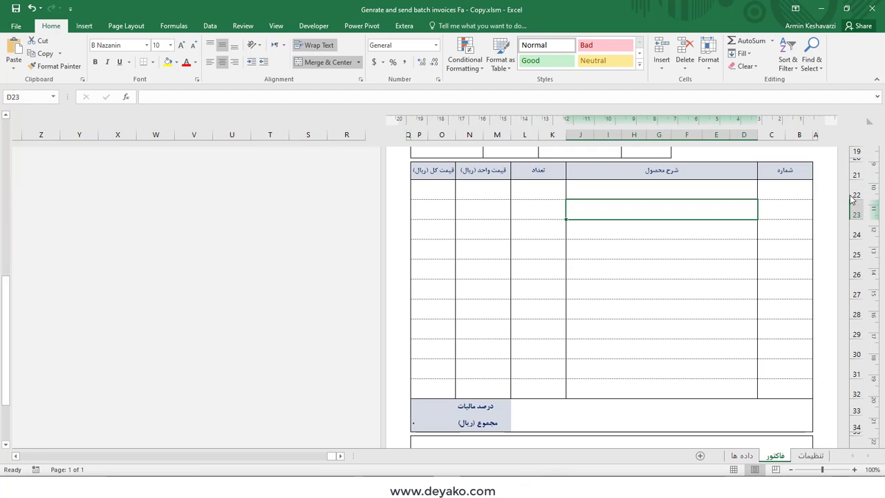
Step: Try a taller height for invoice row 22, checking number cell B22, and undo the row height change
left_click_drag(858, 199, 858, 210)
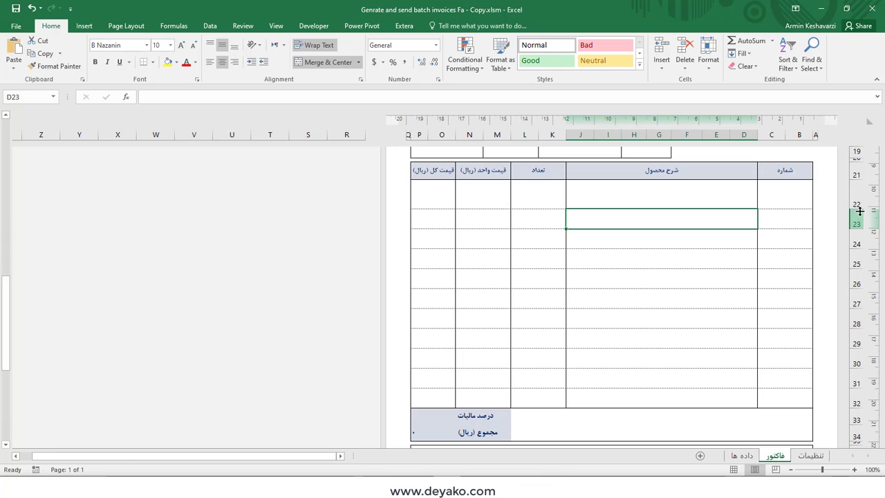
mouse_move(860, 212)
left_mouse_down()
mouse_move(860, 197)
mouse_move(859, 209)
left_mouse_up()
left_click(778, 200)
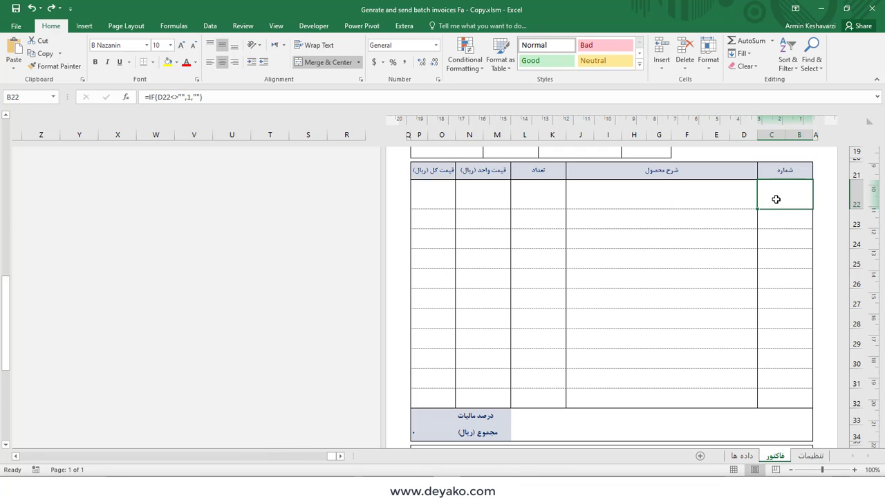
key("ctrl+z")
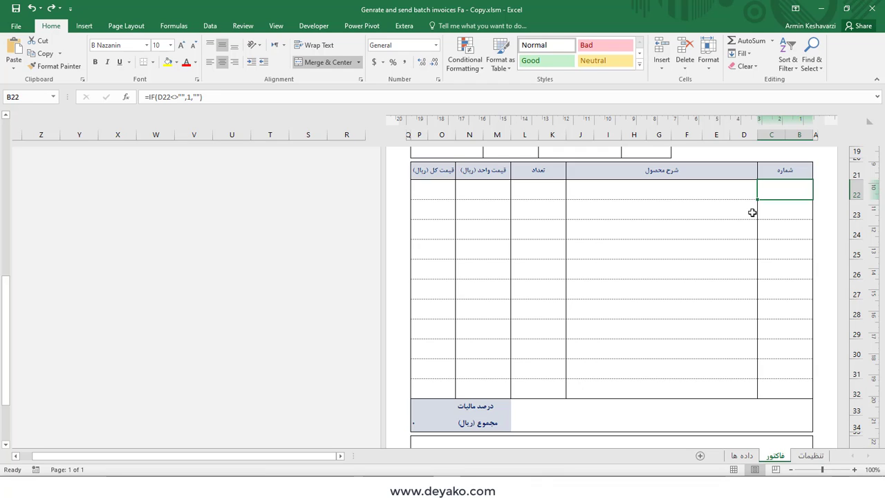
Step: Examine the invoice's closing notes cell B36 and its matching Constant entry in row 29 of the settings sheet
scroll(795, 369, "down", 1)
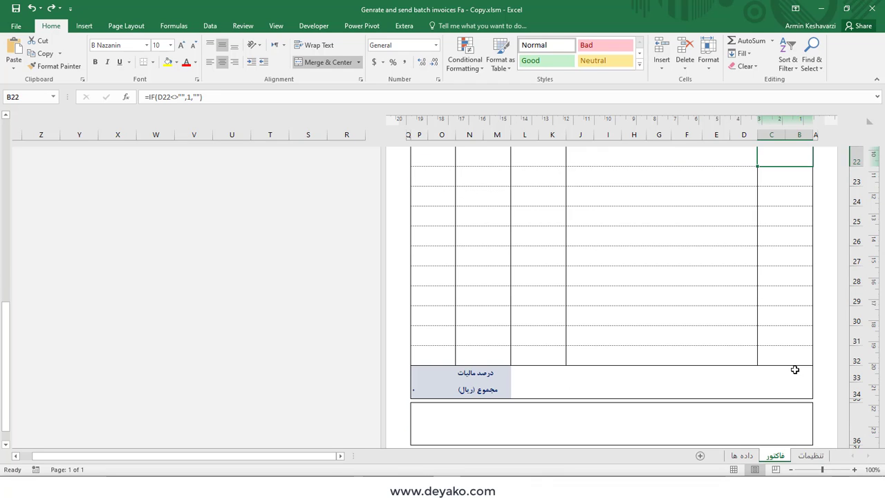
left_click(782, 425)
scroll(784, 429, "down", 2)
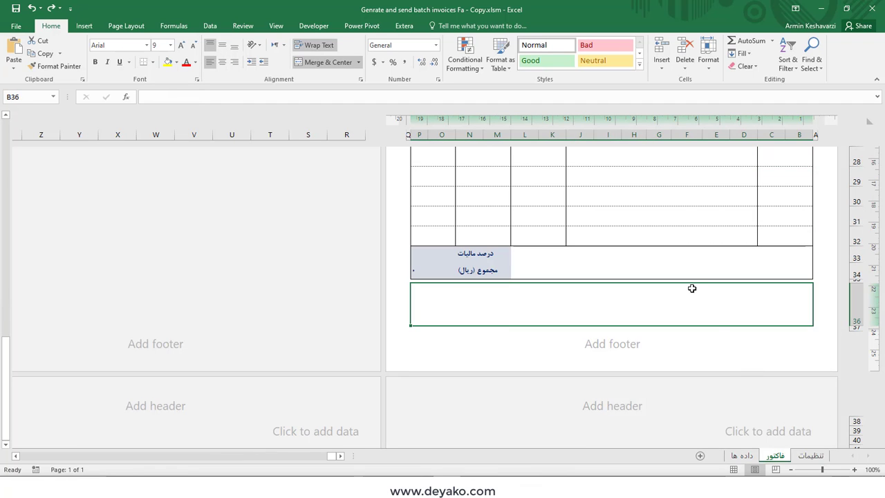
left_click(809, 457)
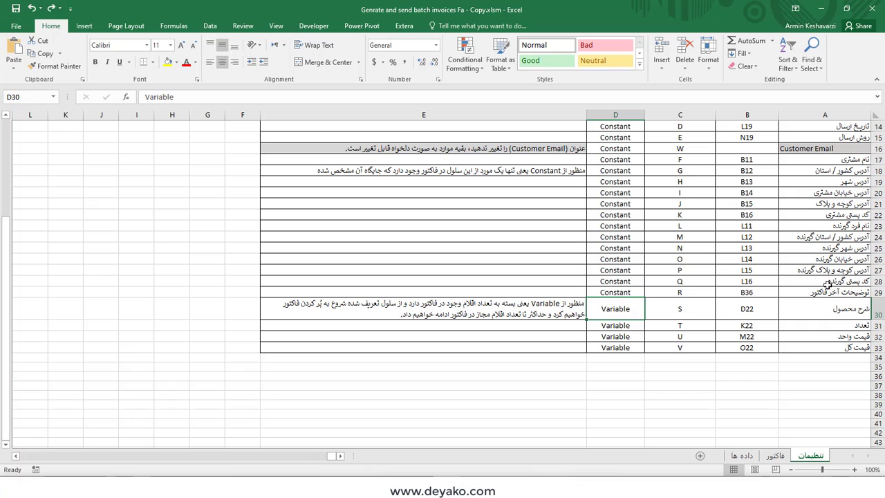
left_click(864, 291)
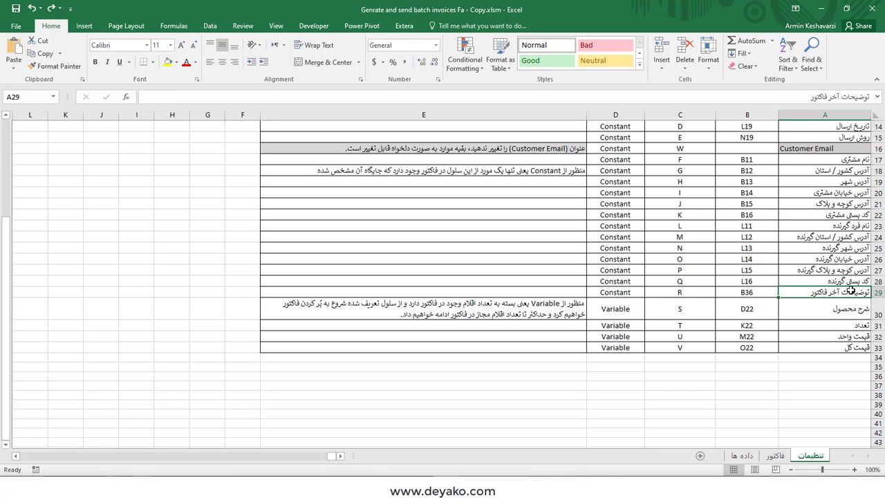
left_click(756, 292)
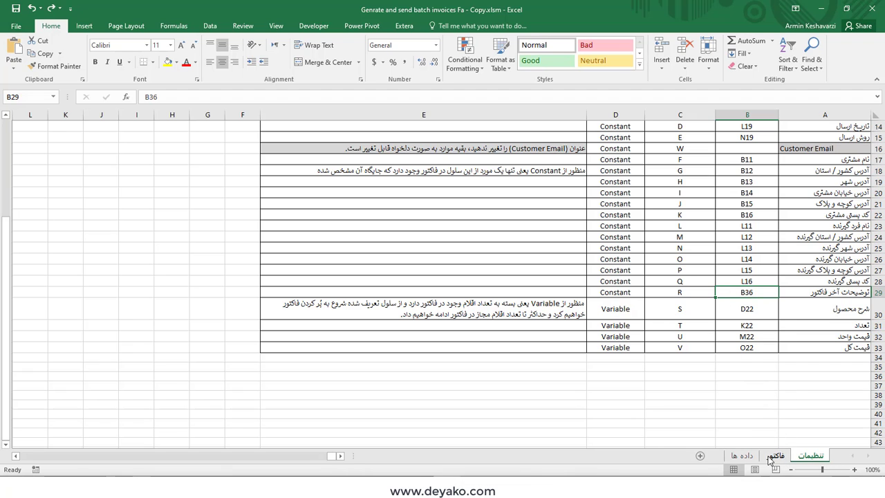
left_click(774, 457)
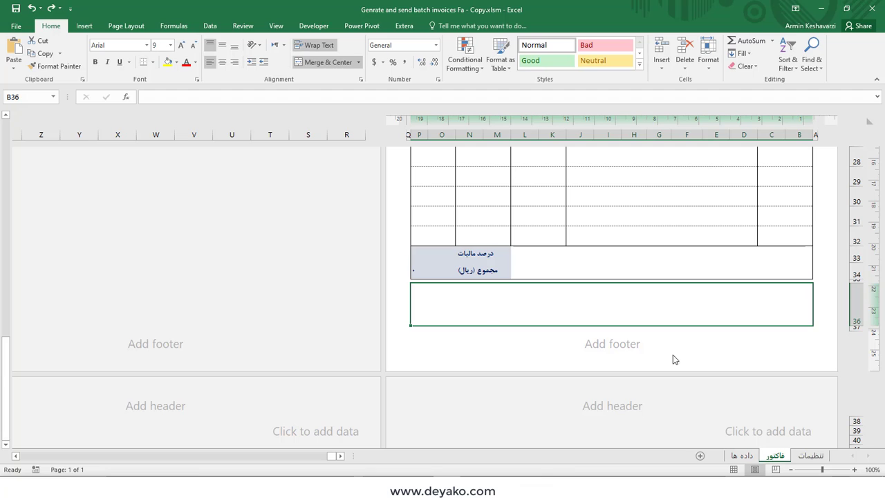
Step: Delete row 29, the closing-notes entry mapped to B36, from the settings sheet
left_click(804, 458)
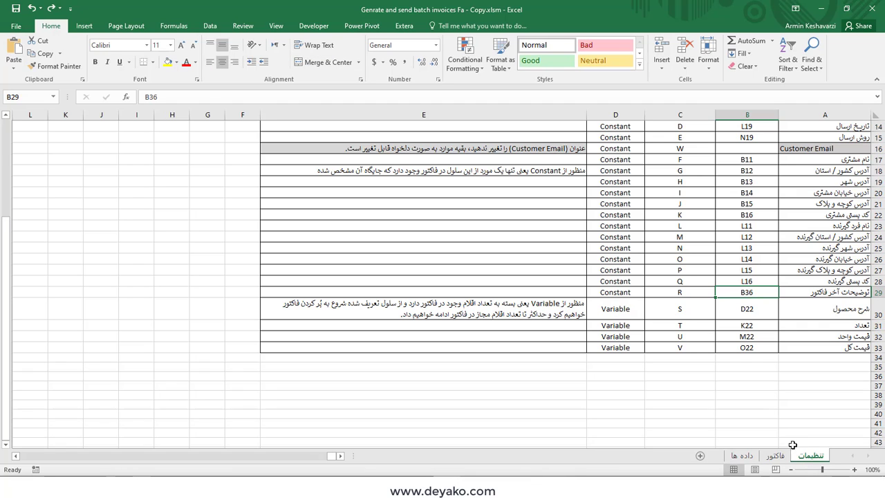
left_click(878, 292)
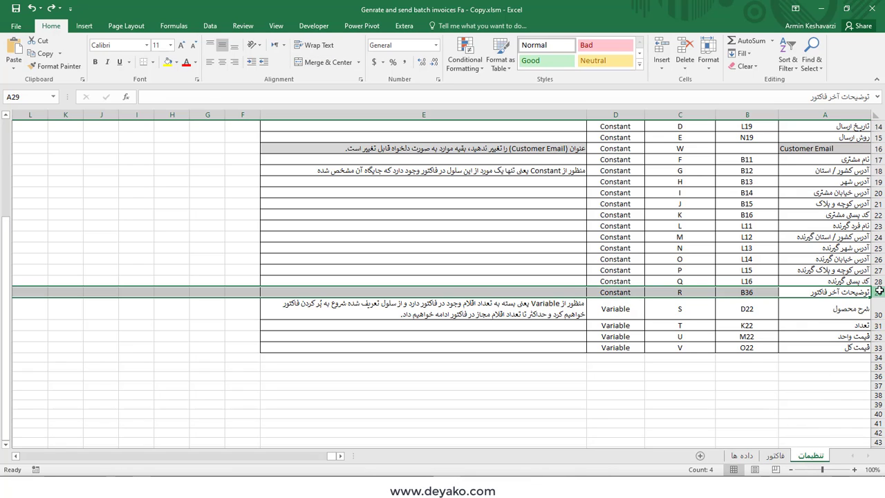
right_click(879, 291)
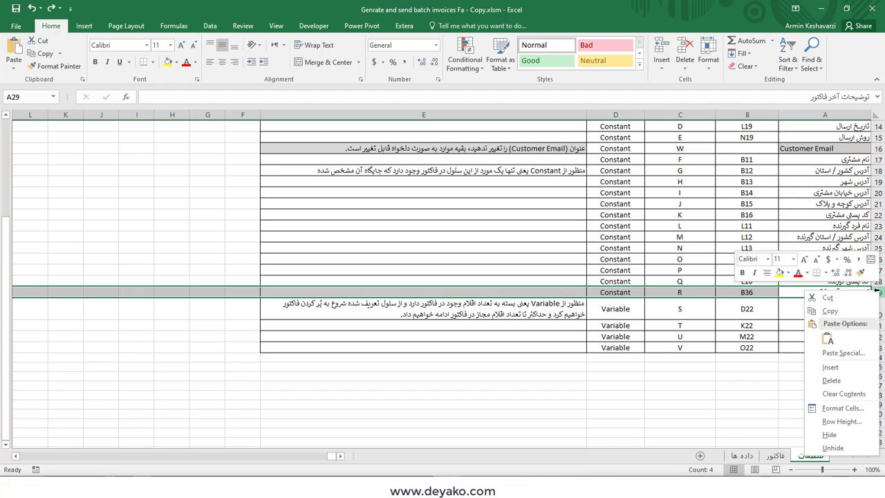
left_click(832, 381)
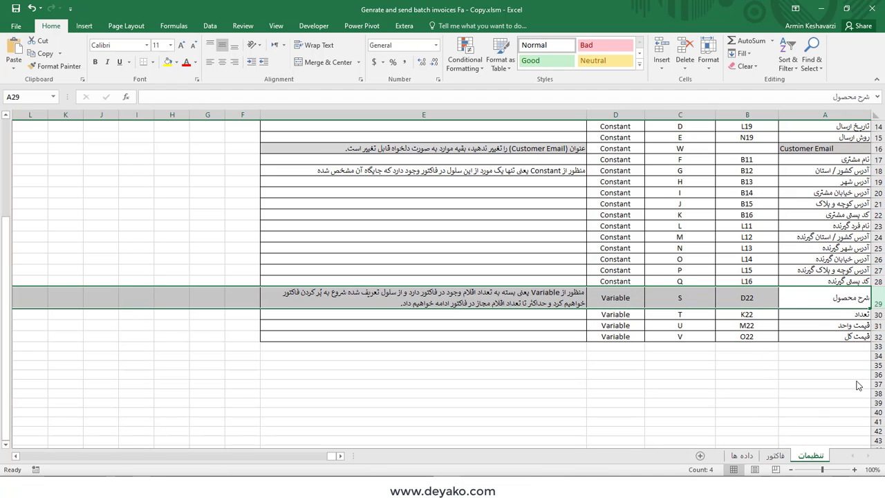
Step: Enter "سسسسسسس" in the invoice's closing-notes cell B36, align it right and set its text direction to Right-to-Left
left_click(775, 458)
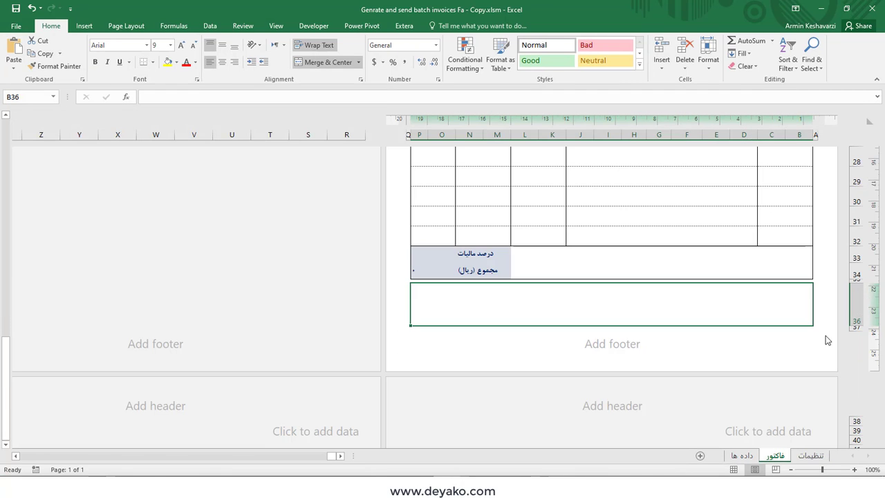
type("سسسسسسس")
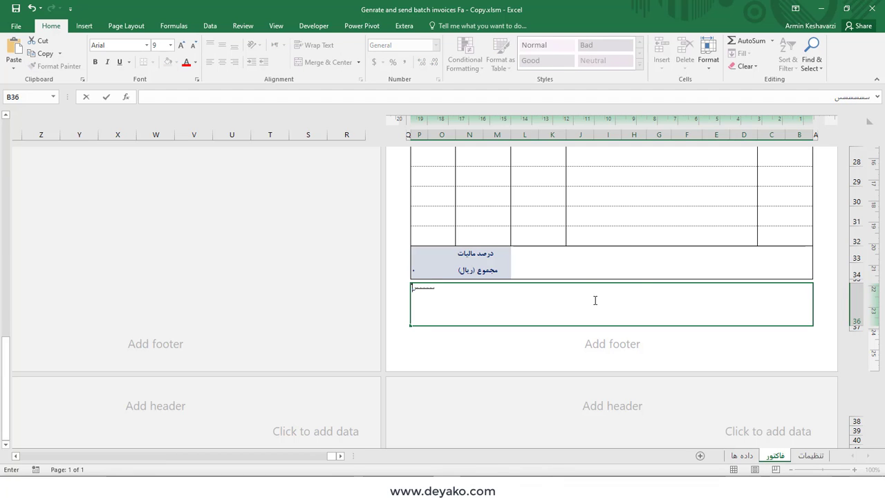
key("Return")
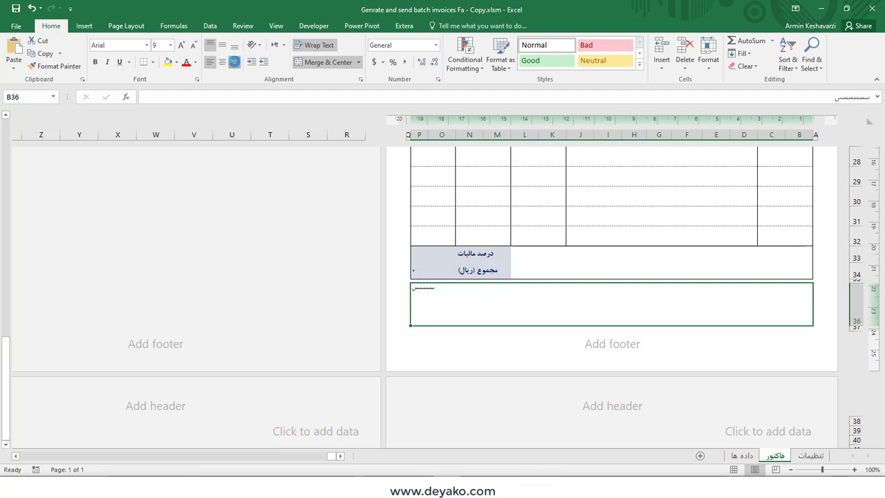
left_click(234, 62)
left_click(282, 47)
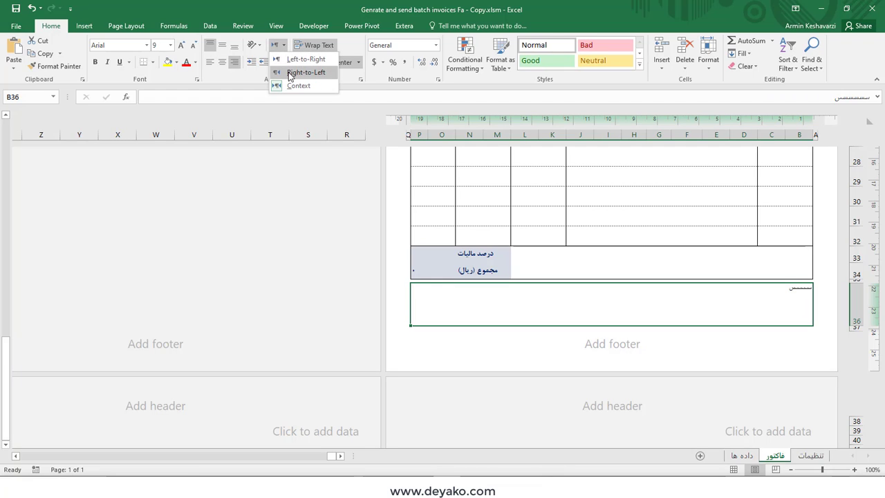
left_click(304, 73)
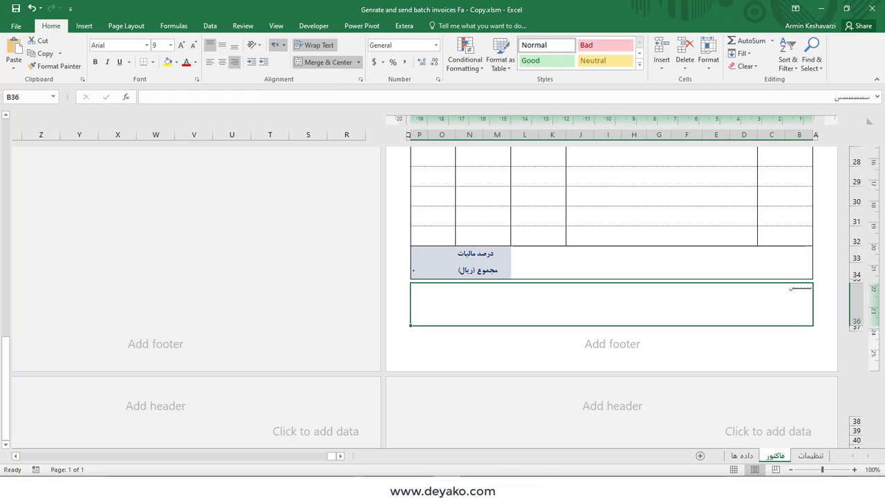
Step: Replace the sample text in invoice cell B36 with a longer run of the letter "س"
type("ســـــــــــــــــــــــــــــــــــــــــ")
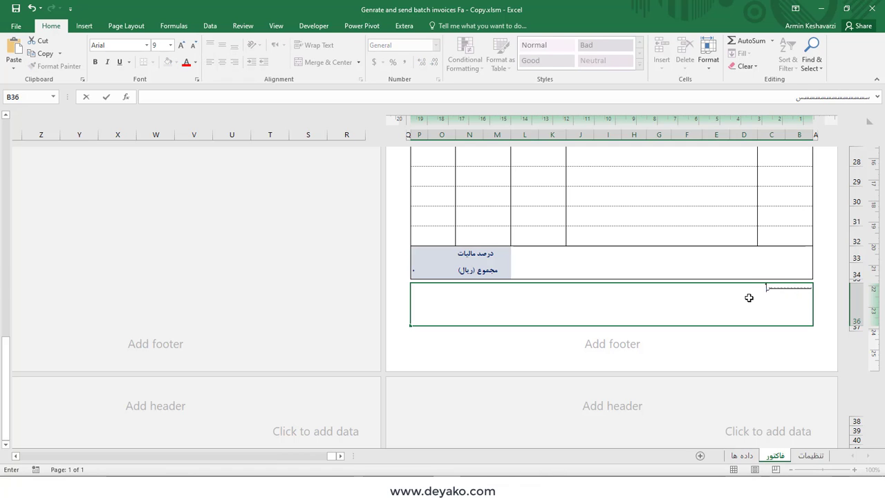
left_click(739, 269)
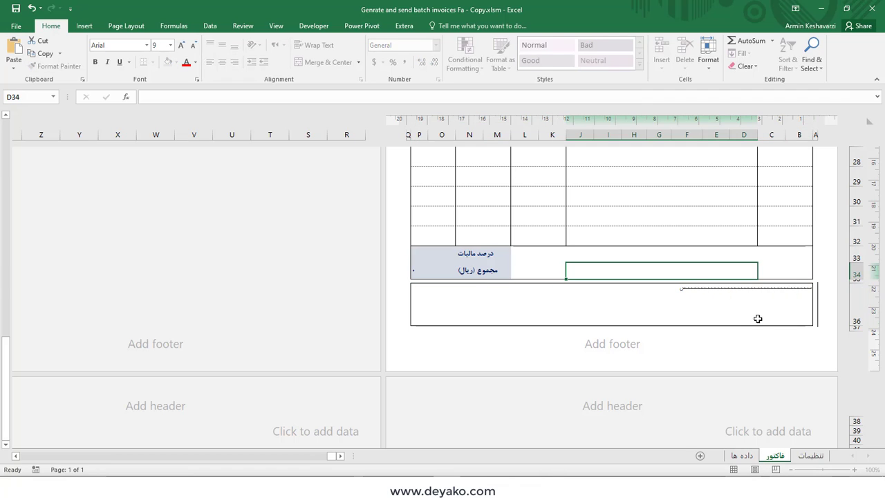
left_click(806, 298)
Step: Examine the invoice from its company details and address blocks down to the sample text in closing-notes cell B36
scroll(806, 298, "up", 3)
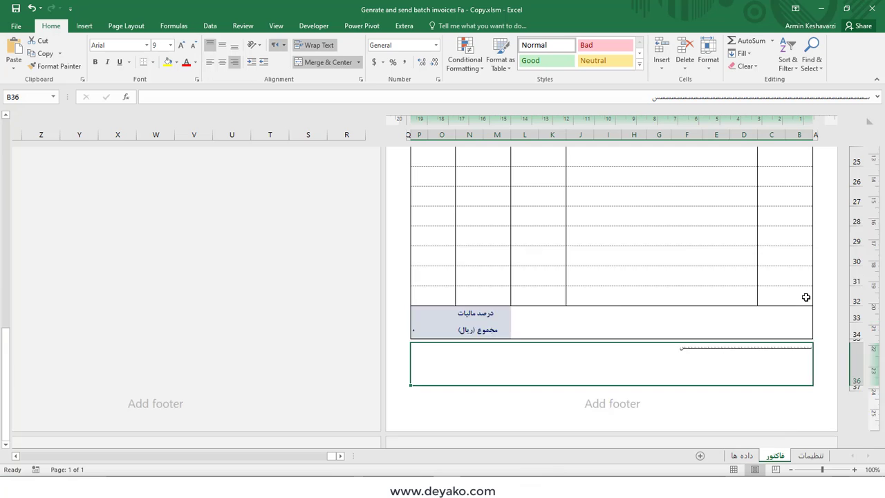
scroll(588, 191, "up", 4)
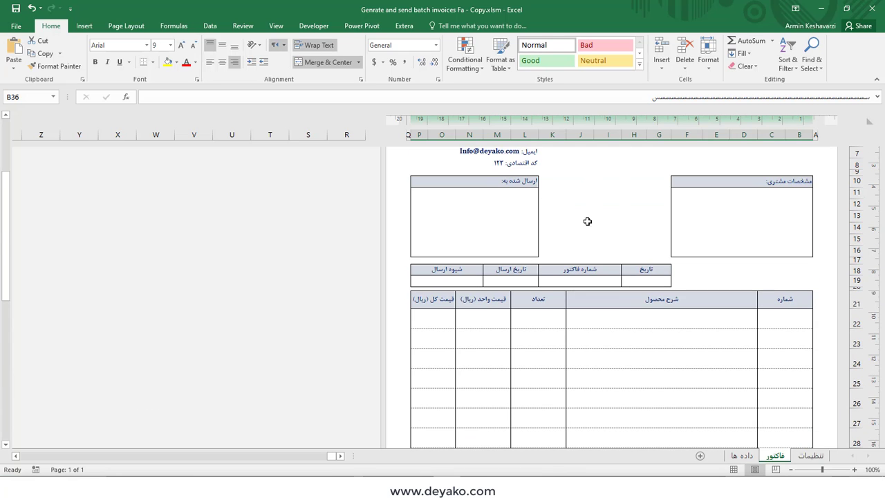
scroll(587, 221, "down", 4)
scroll(650, 245, "down", 3)
scroll(626, 231, "up", 6)
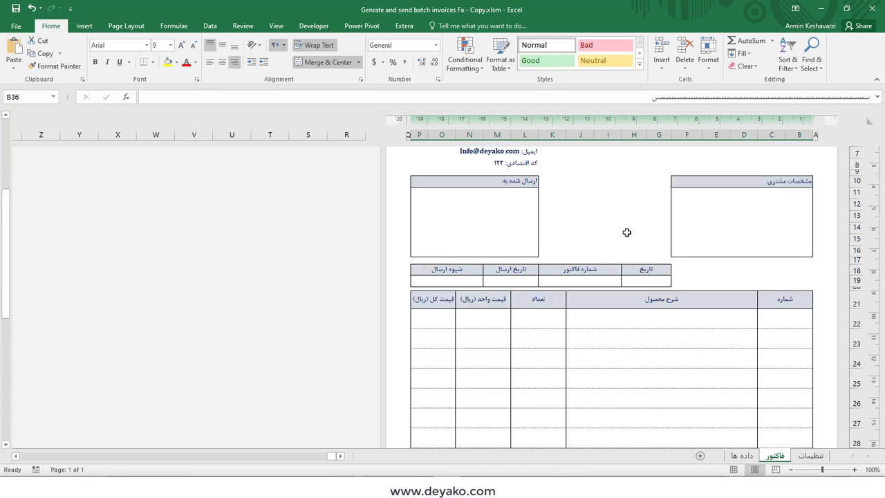
left_click_drag(525, 221, 499, 262)
scroll(803, 346, "down", 8)
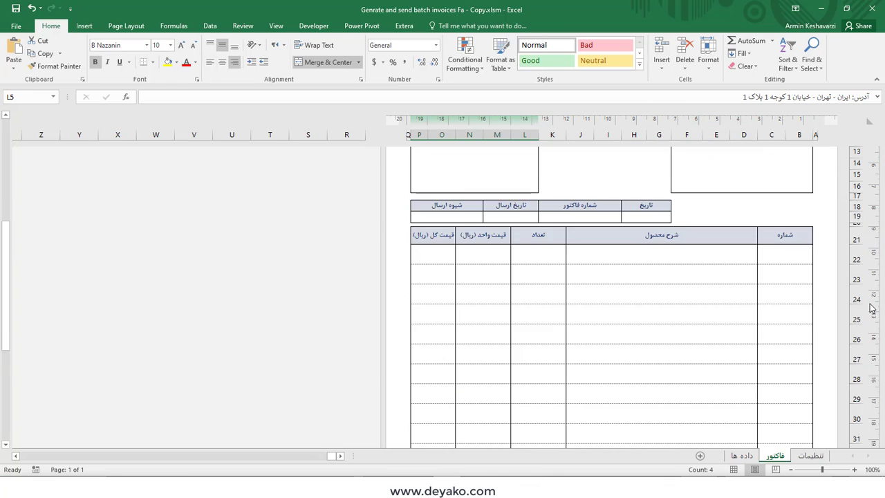
left_click(777, 302)
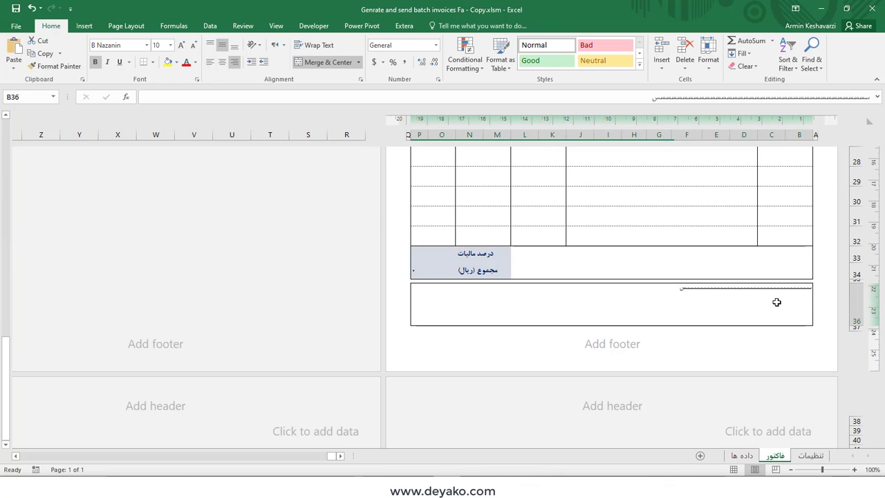
double_click(718, 295)
double_click(719, 296)
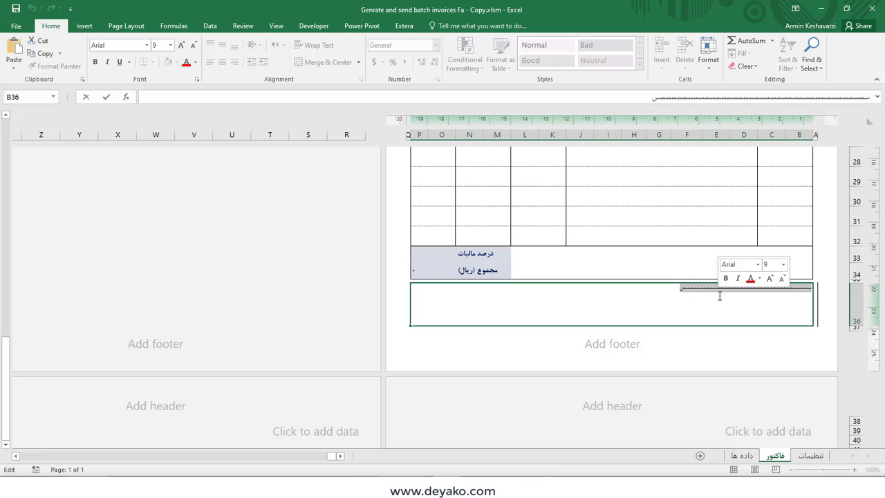
left_click(719, 243)
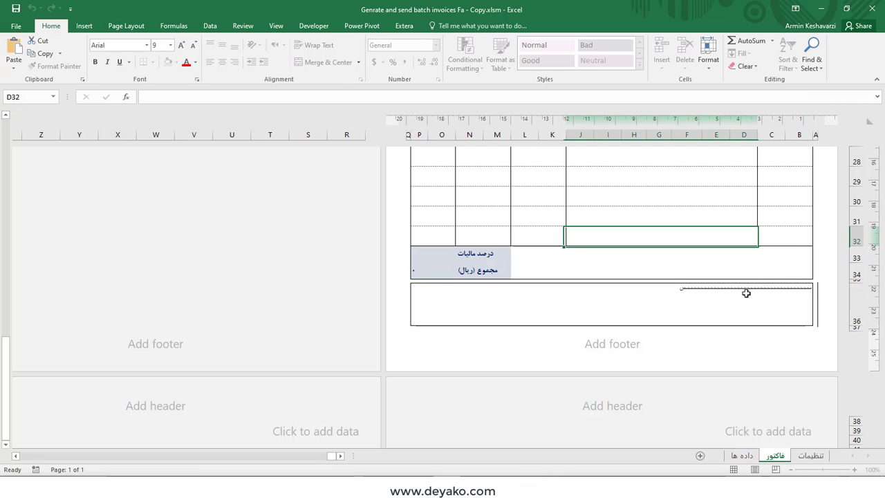
Step: Undo the text and formatting changes in invoice cell B36 and the deletion of the settings sheet's closing-notes row
left_click(809, 455)
key("ctrl+Page_Down")
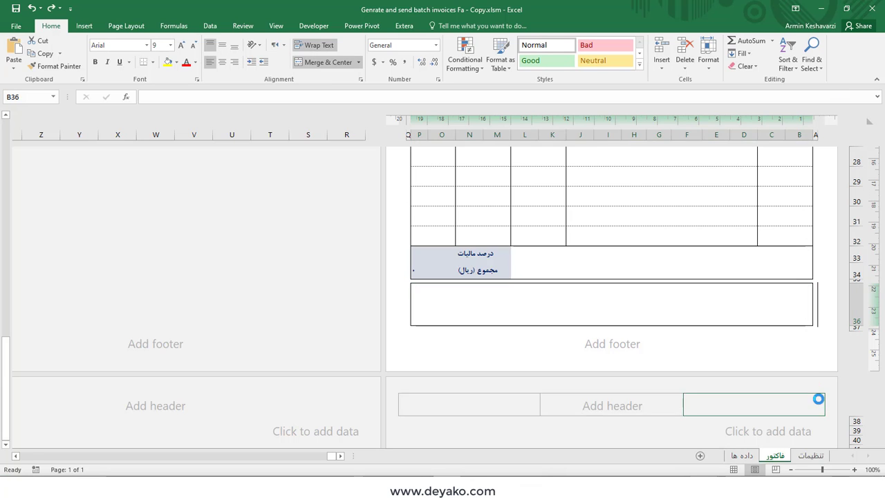
key("ctrl+Page_Up")
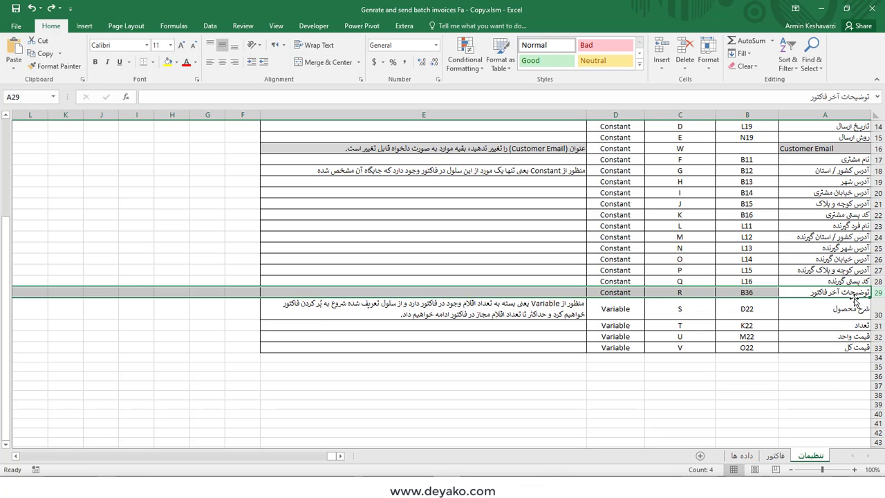
Step: Review the settings sheet's explanatory notes in column E from E8 down through the Variable rows
scroll(840, 291, "up", 1)
scroll(841, 292, "up", 4)
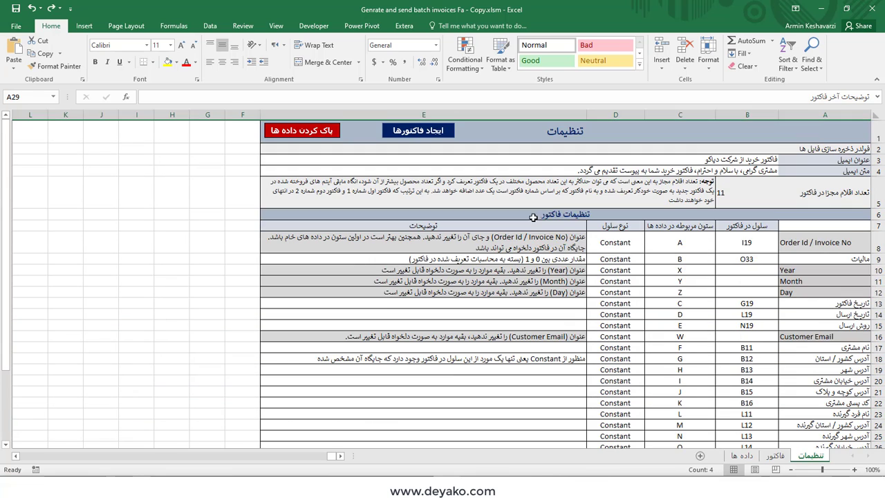
left_click(518, 229)
left_click(526, 244)
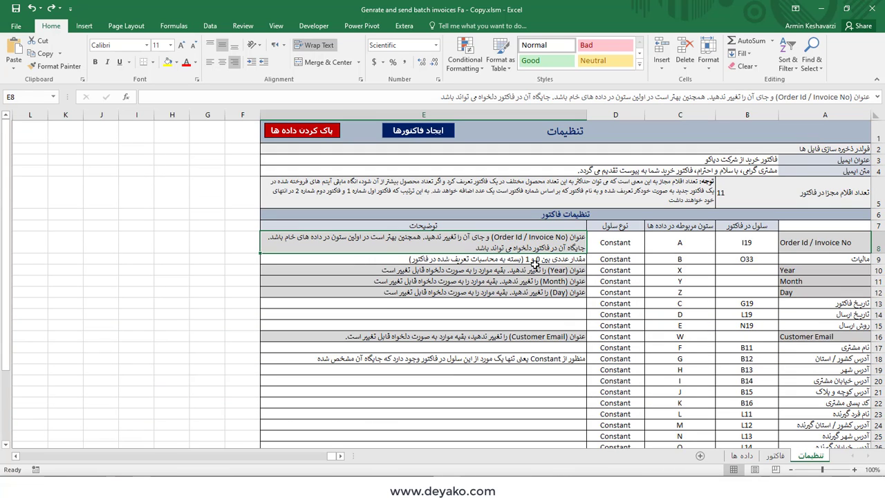
scroll(528, 378, "down", 4)
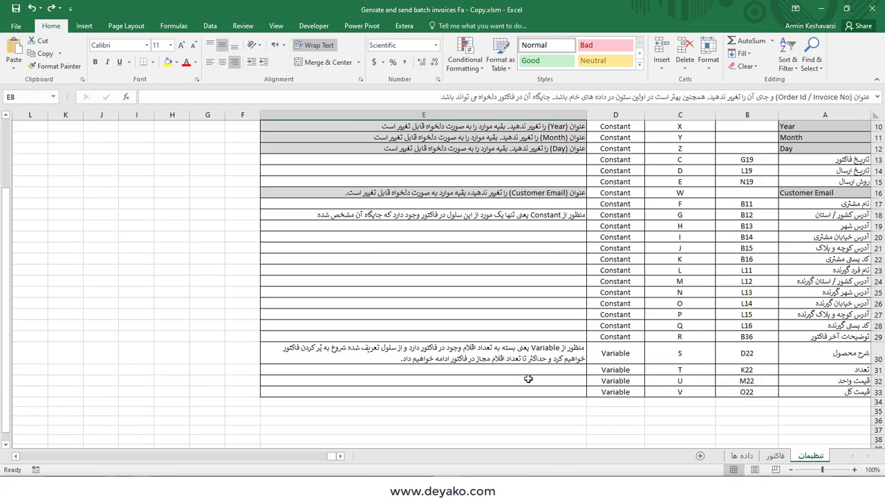
scroll(527, 376, "up", 4)
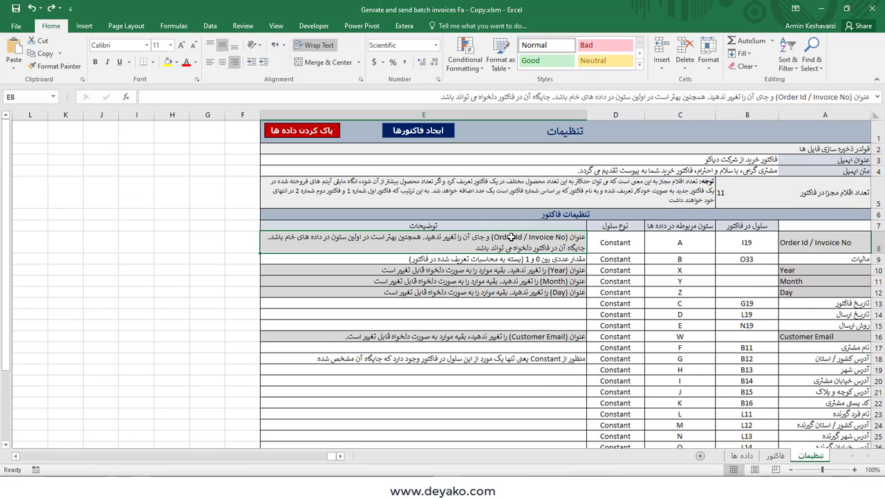
left_click_drag(511, 237, 511, 442)
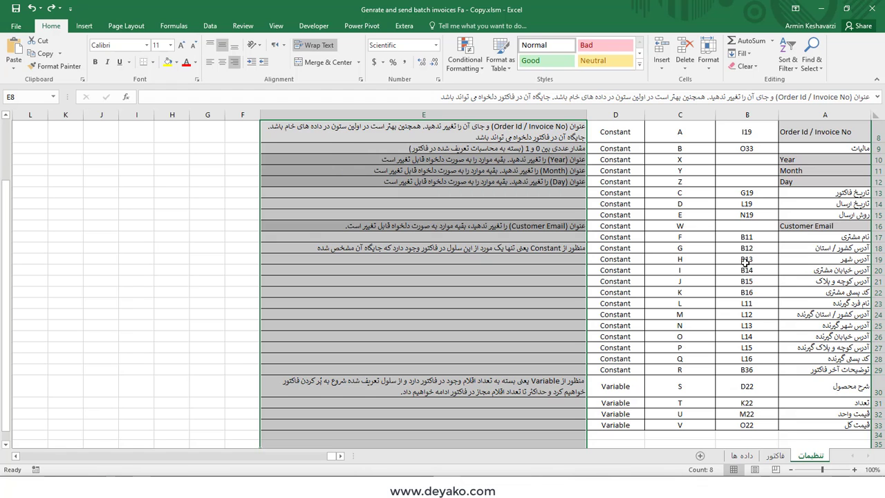
scroll(747, 261, "up", 3)
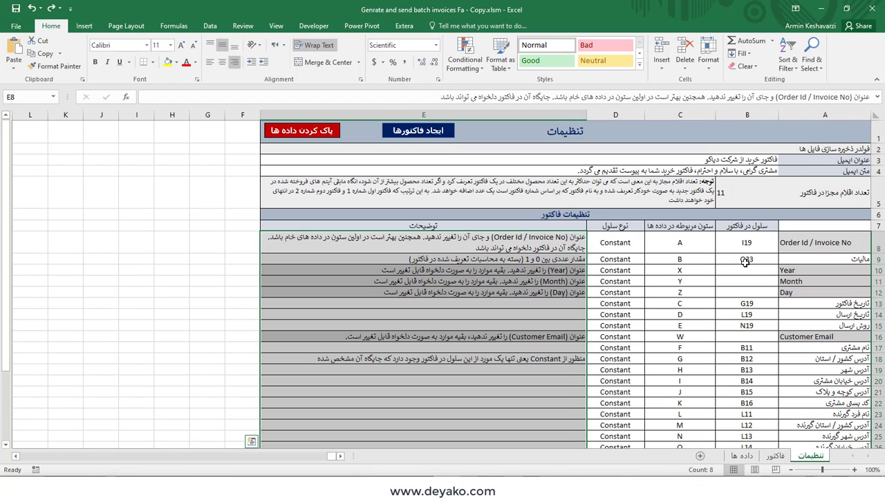
left_click(695, 313)
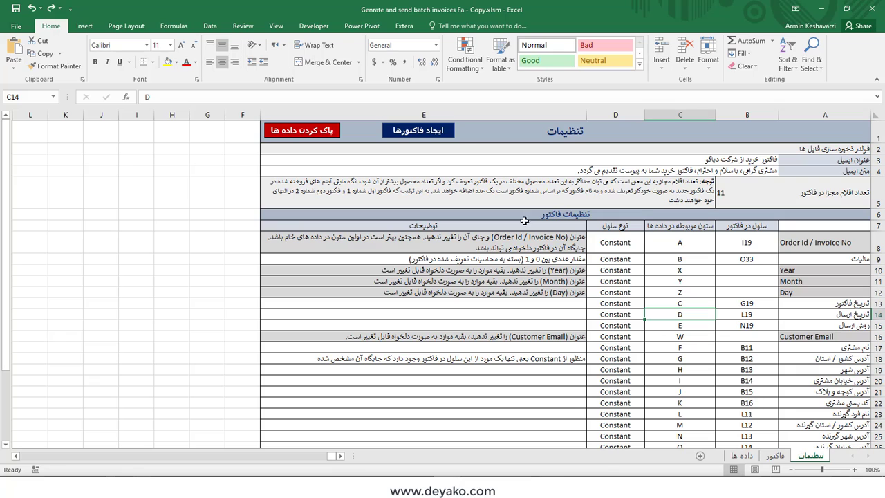
Step: Generate the invoices with sending by e-mail to customers accepted, saving the PDF files to the Invoice Archives folder on the Desktop
left_click(446, 133)
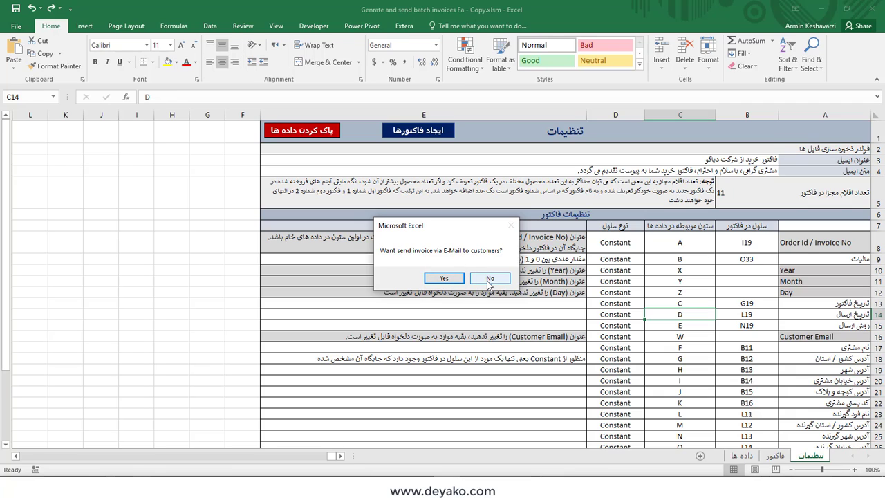
left_click(444, 278)
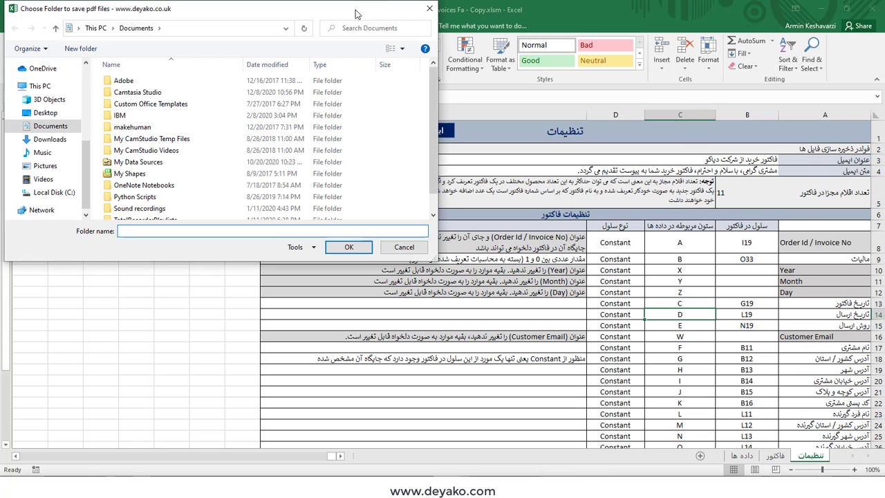
left_click_drag(356, 13, 643, 221)
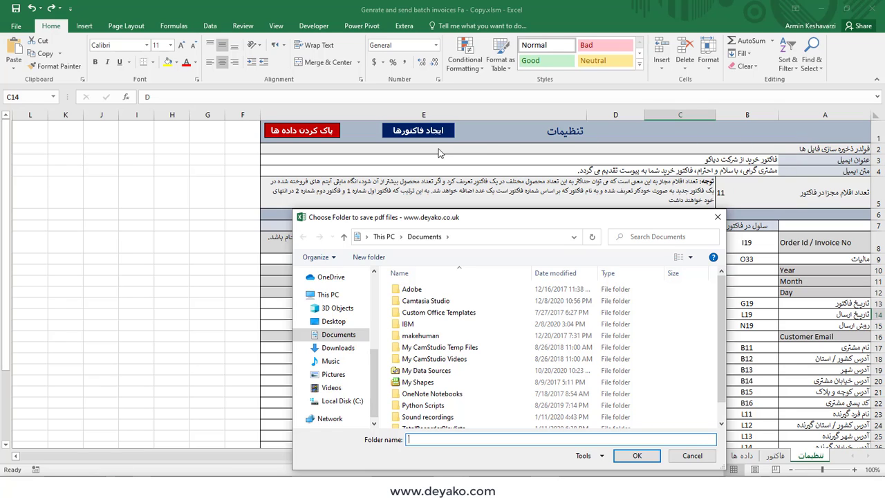
left_click(334, 321)
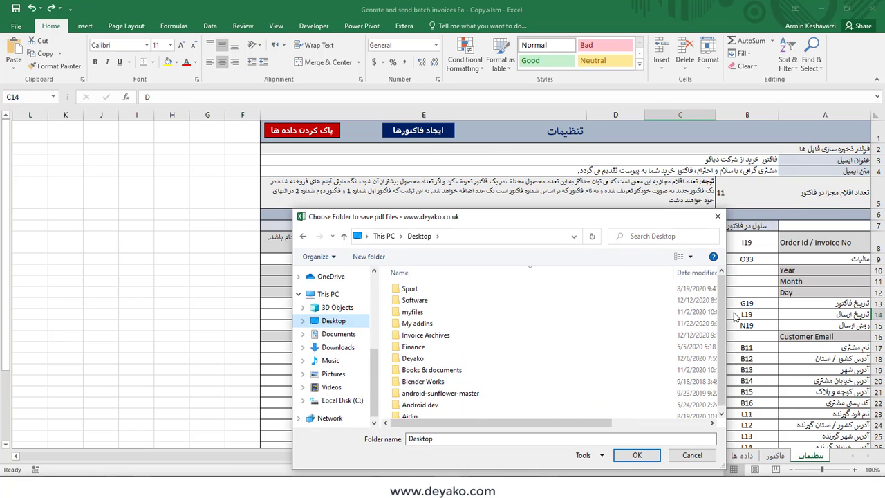
scroll(725, 357, "down", 1)
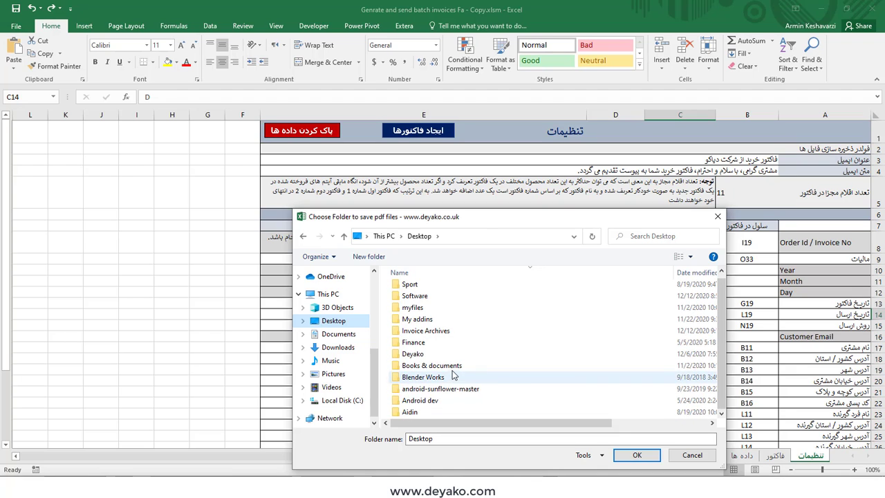
left_click(446, 331)
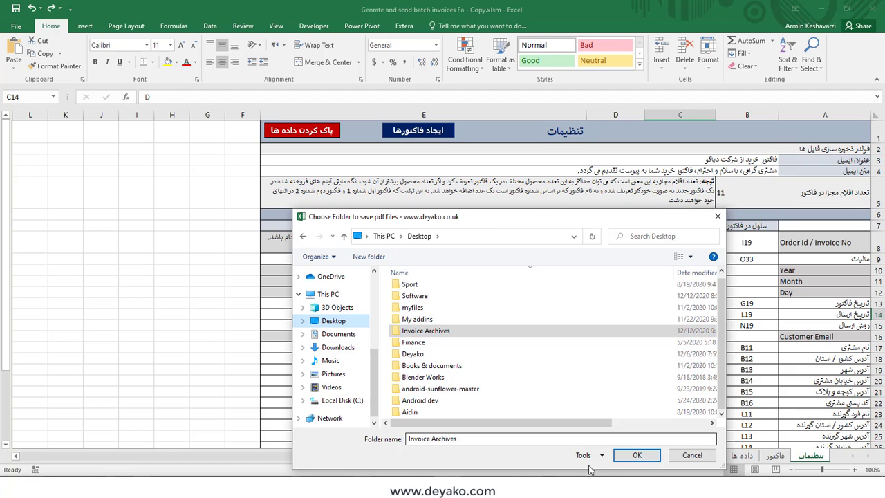
left_click(635, 456)
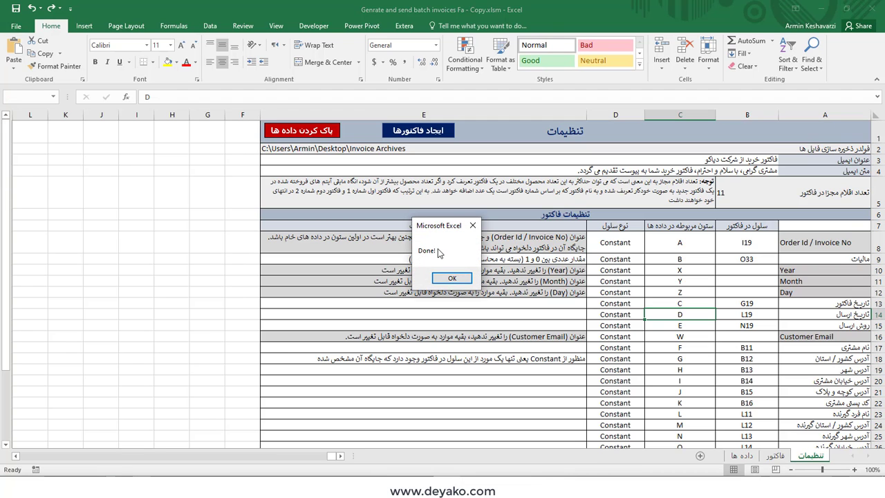
left_click(458, 278)
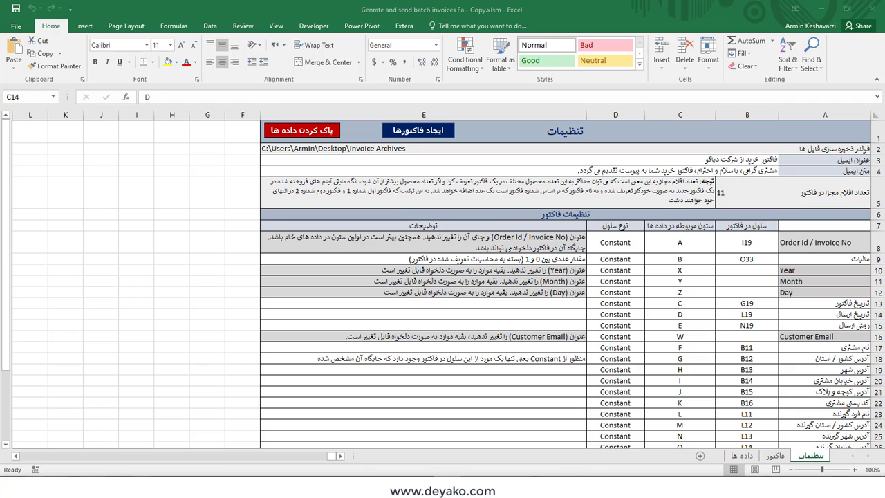
Step: Find Outlook 2016 on the computer and open it
type("out")
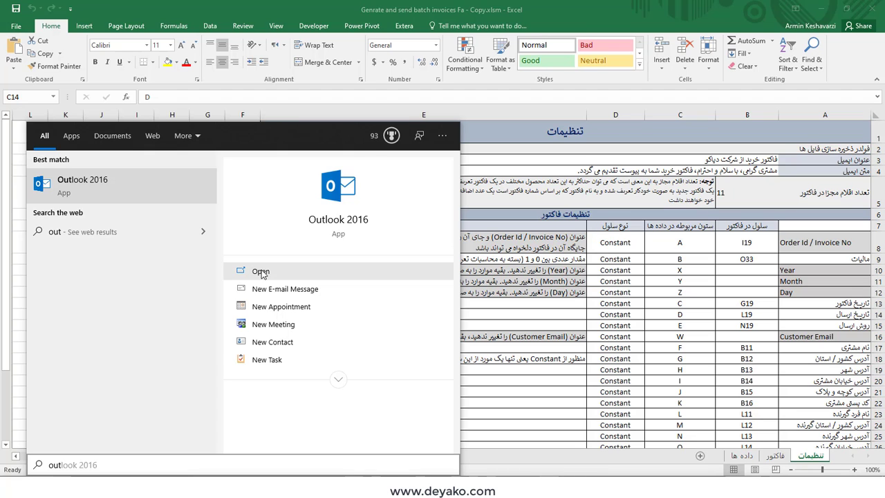
left_click(262, 271)
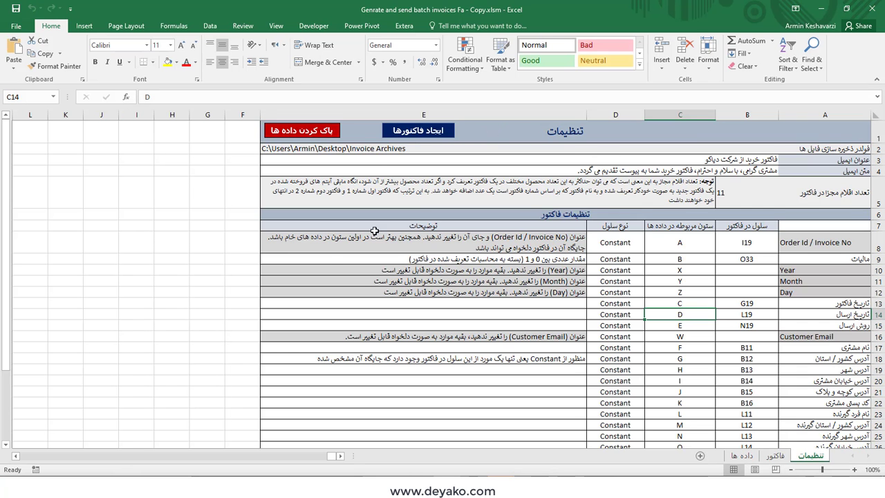
Step: Switch to the Invoice Archives folder and browse year 1399, month 01, including its day folders 10 and 20
mouse_move(280, 484)
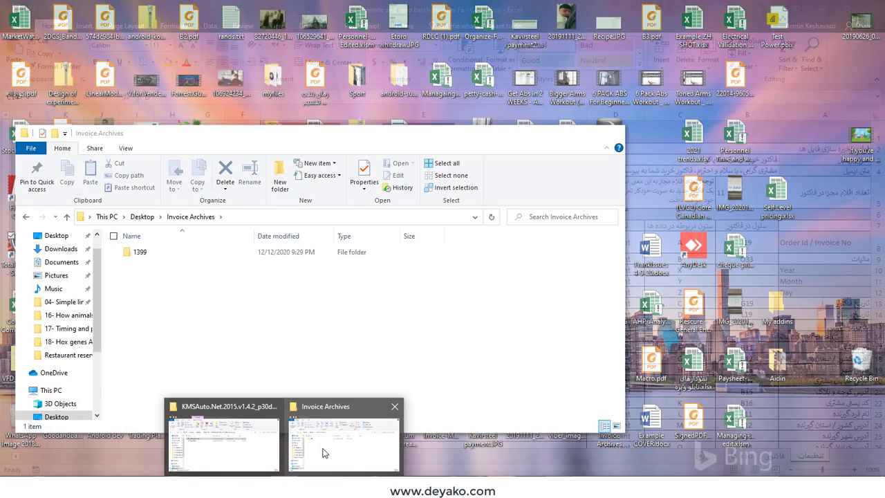
left_click(325, 453)
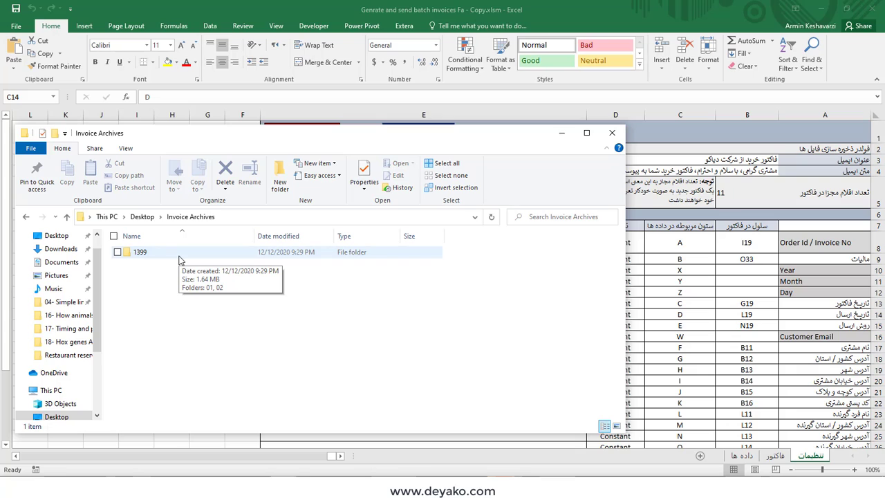
double_click(179, 256)
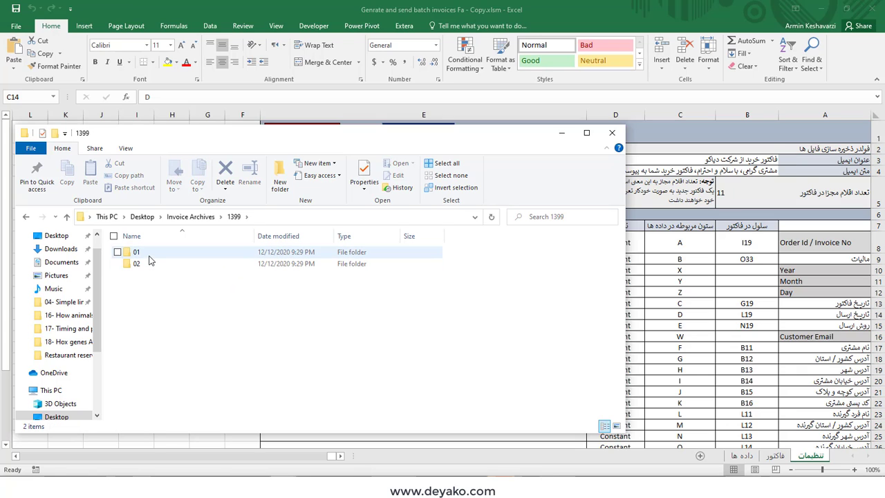
double_click(150, 253)
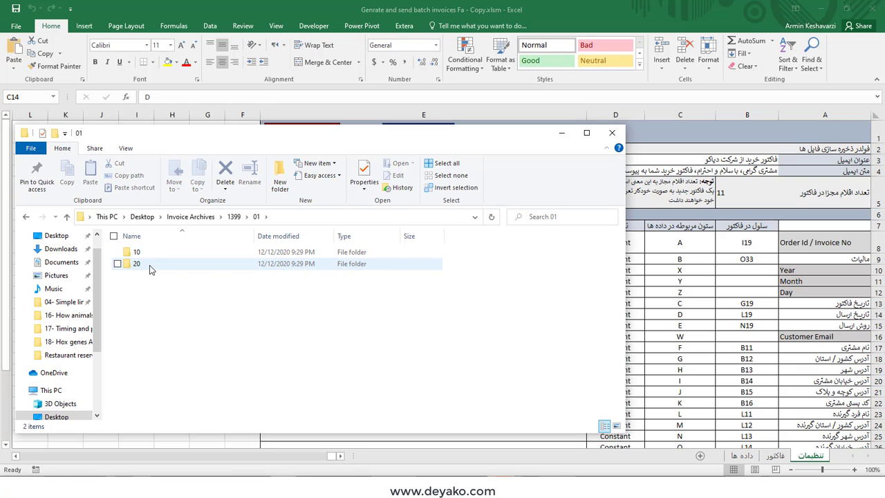
double_click(149, 253)
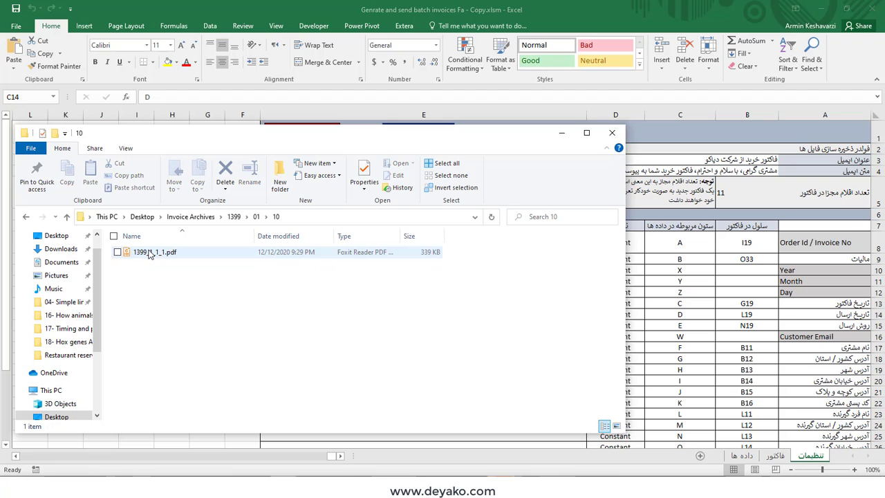
left_click(256, 219)
left_click(171, 266)
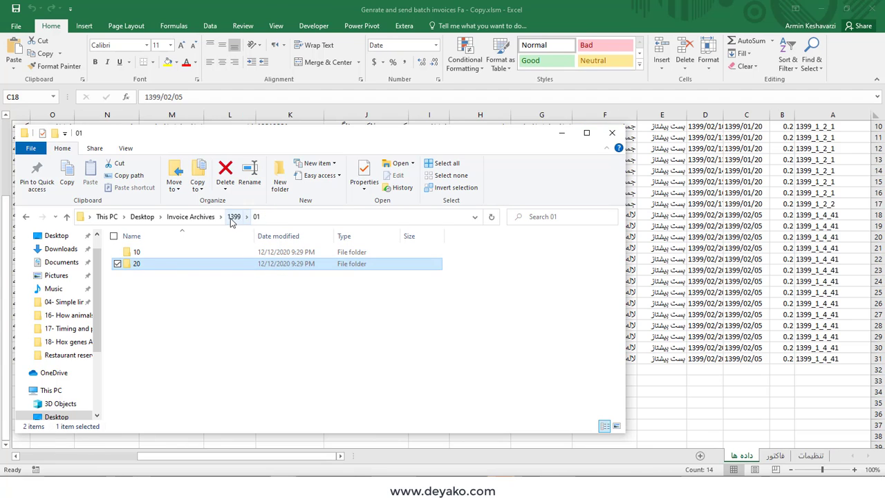
Step: Open 1399_1_4_41_1.pdf from the archive's 1399, 02, 05 folder and examine the invoice down to its closing notes
left_click(233, 217)
double_click(158, 265)
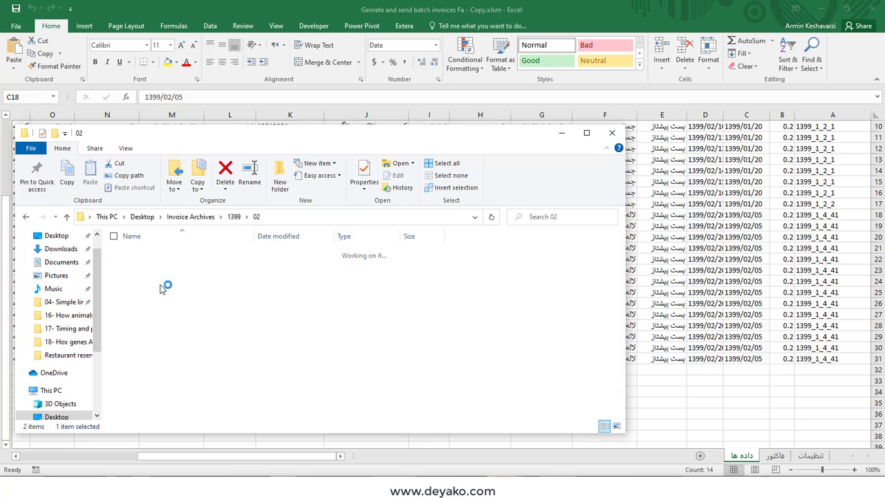
double_click(156, 252)
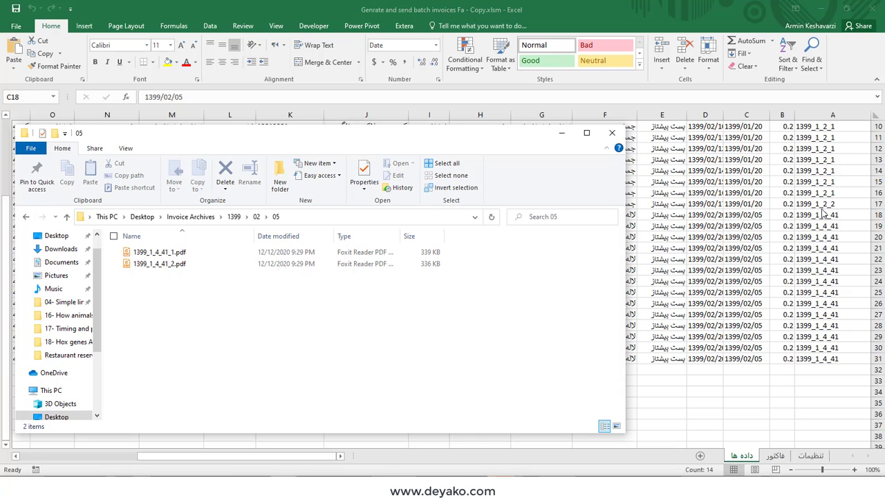
double_click(164, 254)
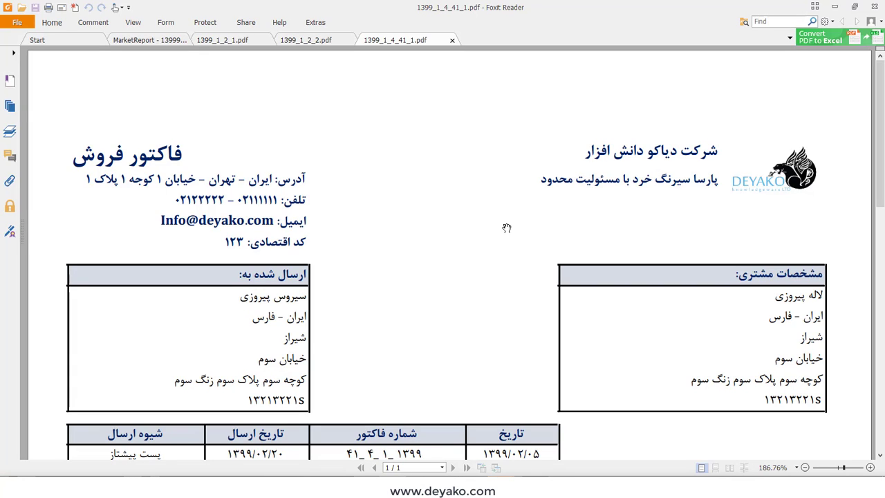
scroll(507, 229, "down", 10)
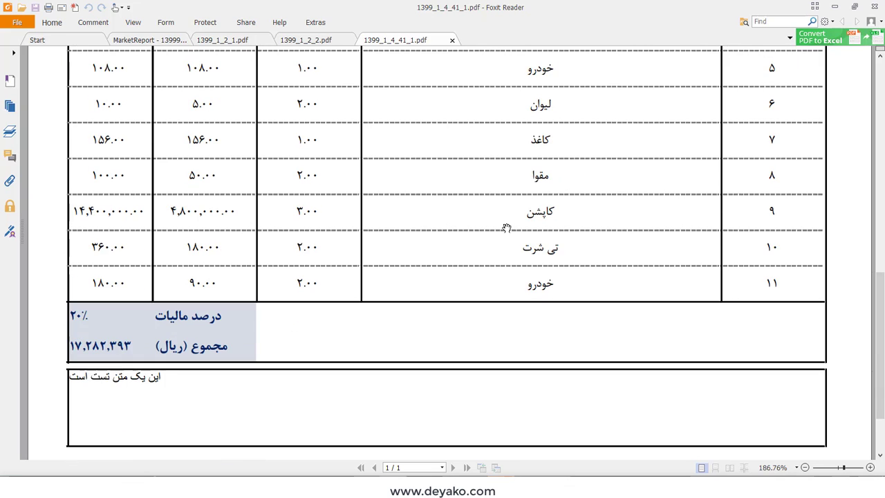
scroll(507, 228, "up", 10)
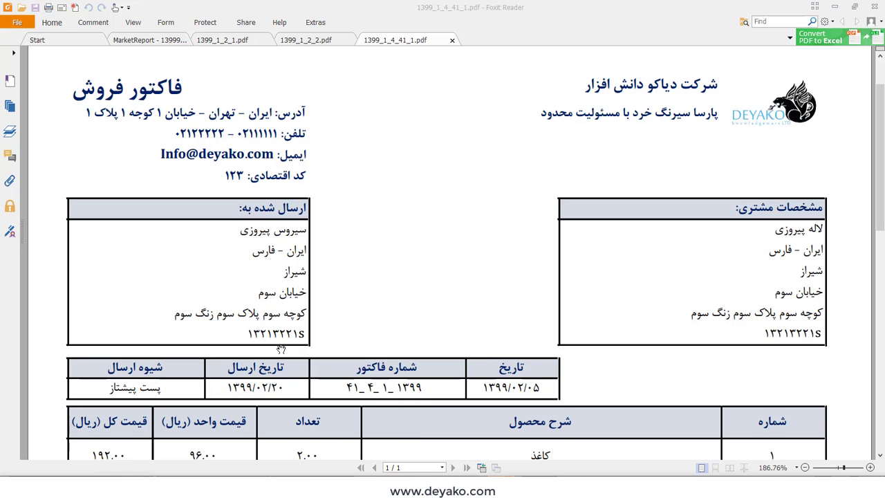
Step: Open the continuation invoice 1399_1_4_41_2.pdf and compare its customer details, item rows and totals with 1399_1_4_41_1.pdf
left_click(339, 443)
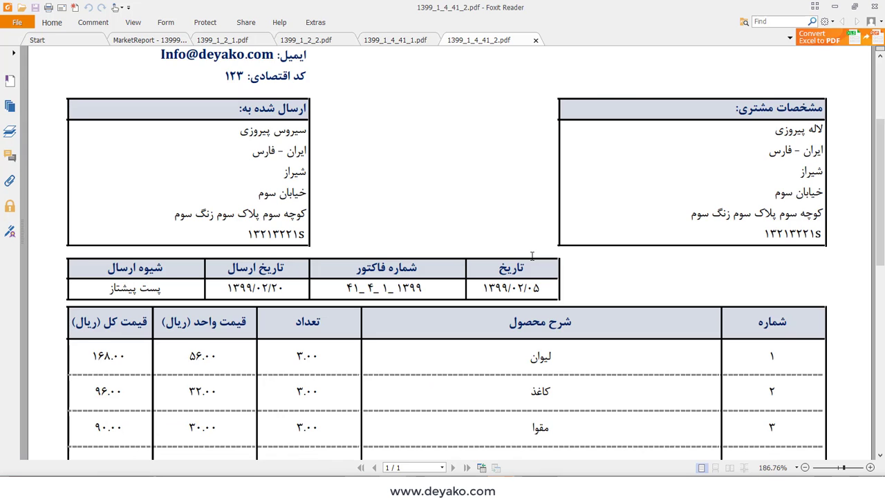
scroll(532, 256, "down", 5)
scroll(532, 256, "up", 4)
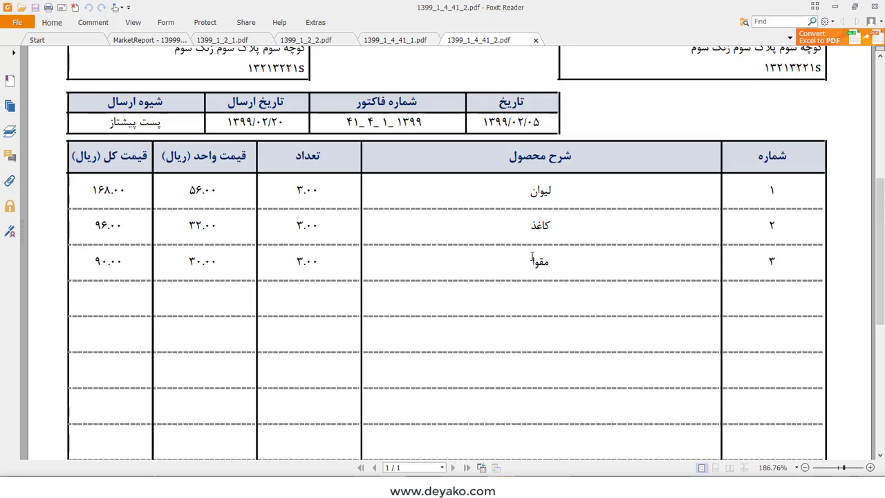
scroll(533, 256, "up", 1)
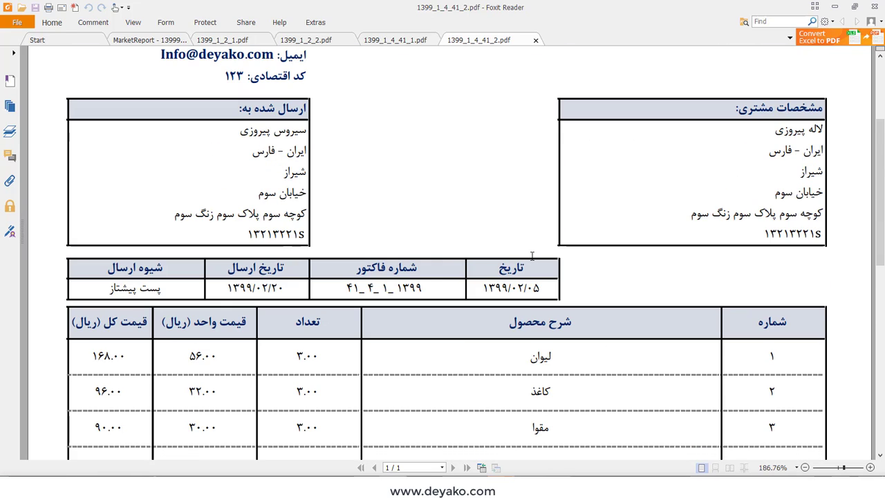
left_click(395, 39)
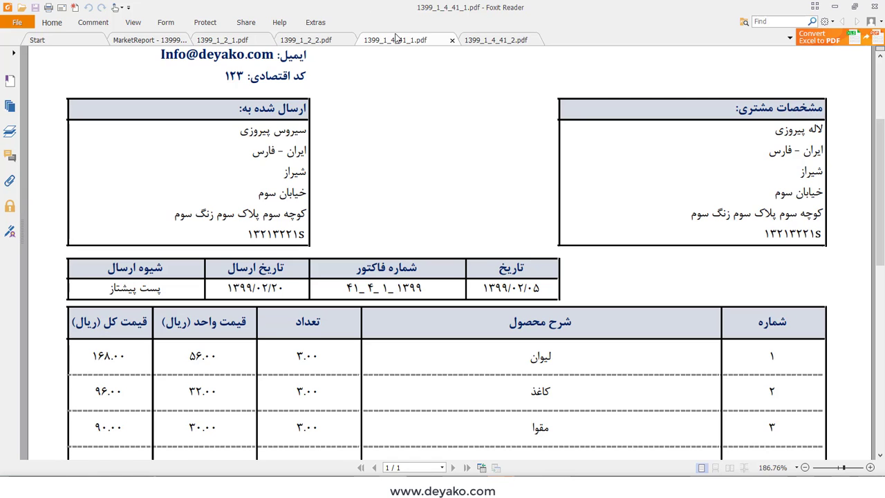
left_click(490, 42)
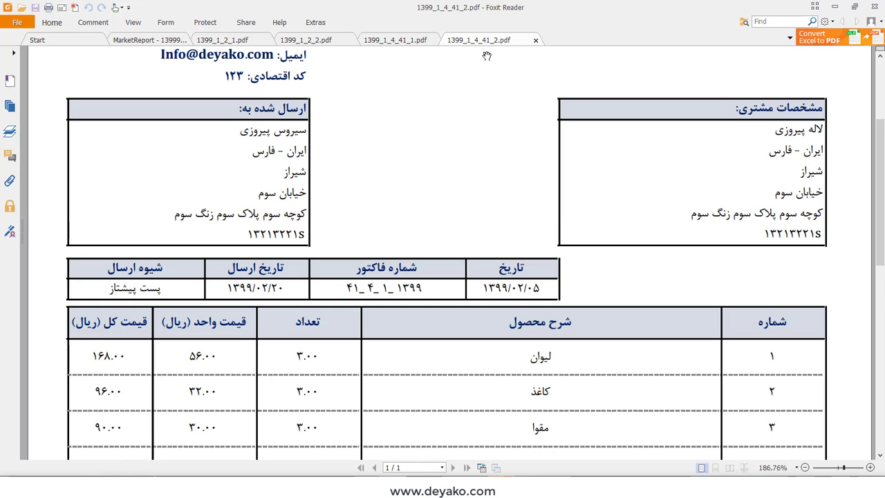
scroll(493, 105, "down", 5)
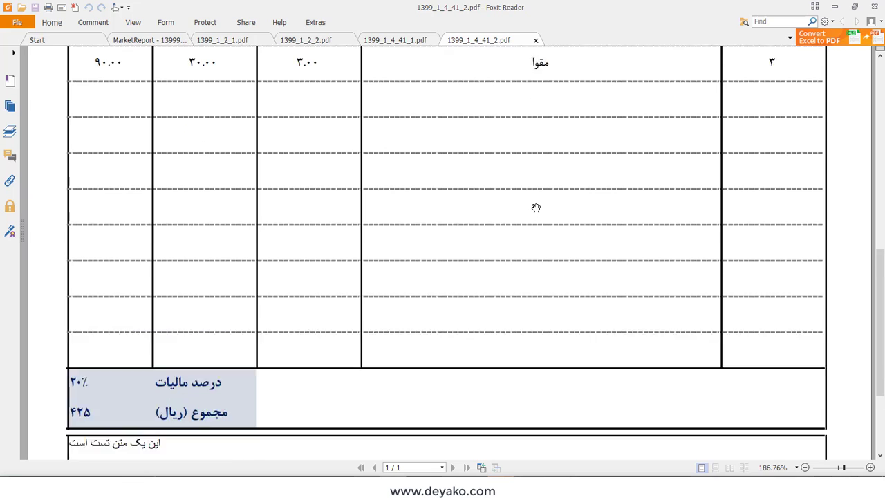
scroll(536, 207, "up", 2)
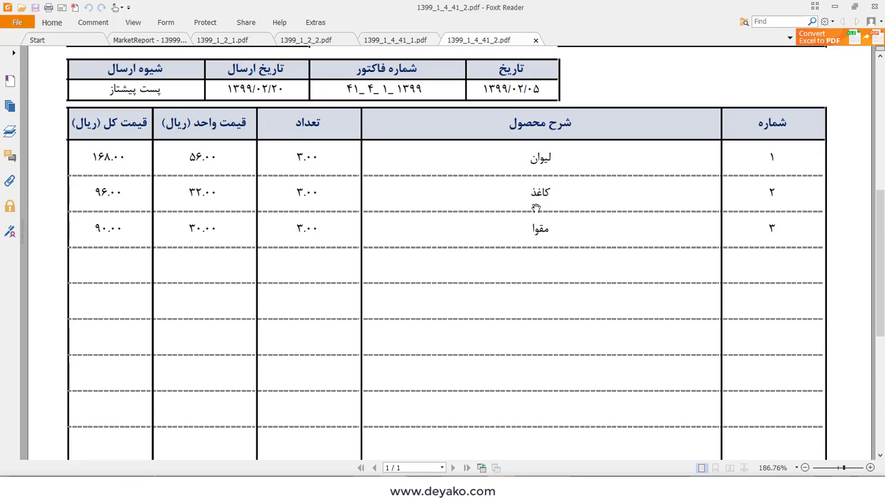
left_click(401, 40)
left_click(495, 42)
scroll(660, 197, "down", 2)
scroll(660, 195, "up", 5)
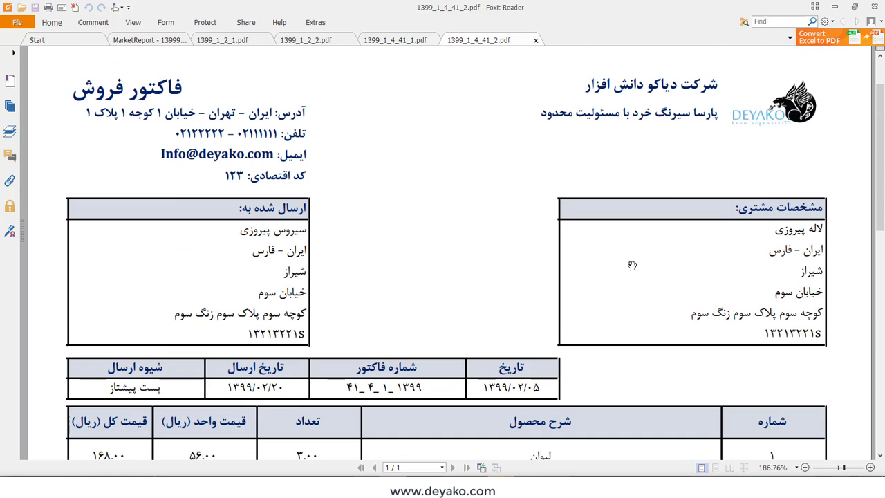
Step: Switch back to the Excel workbook and review its settings, data and invoice sheets
key("alt+Tab")
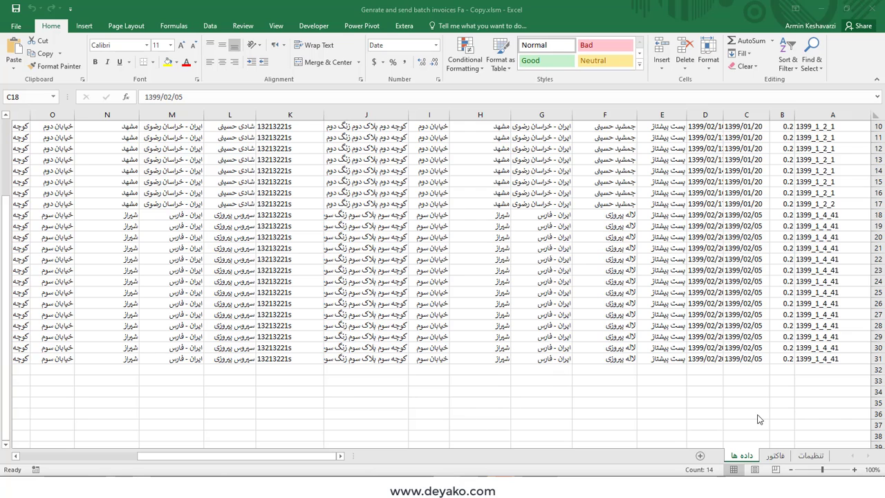
left_click(812, 457)
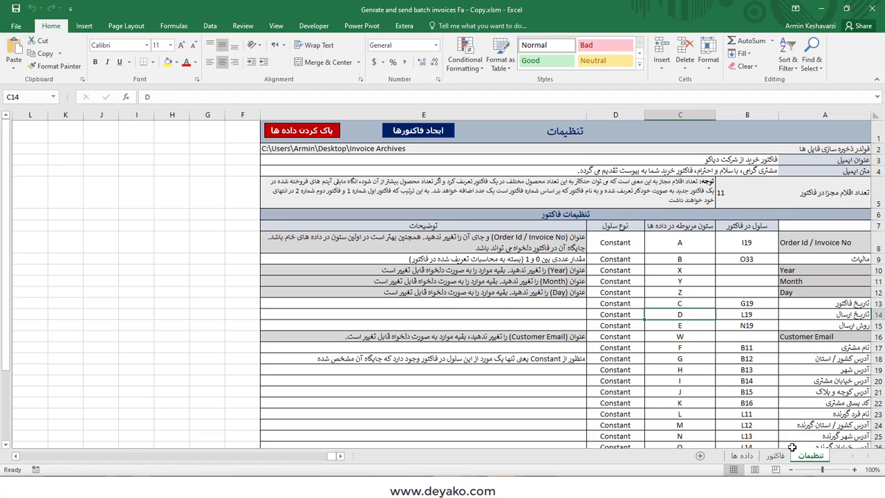
left_click(743, 456)
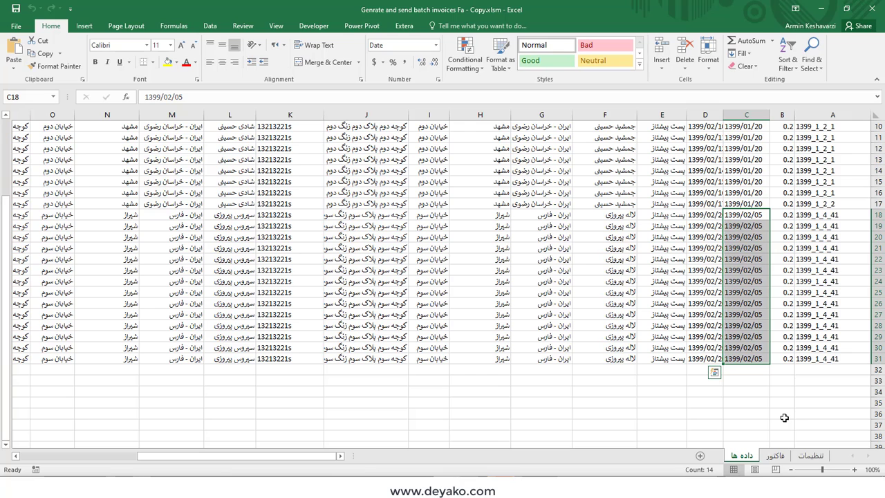
left_click(810, 456)
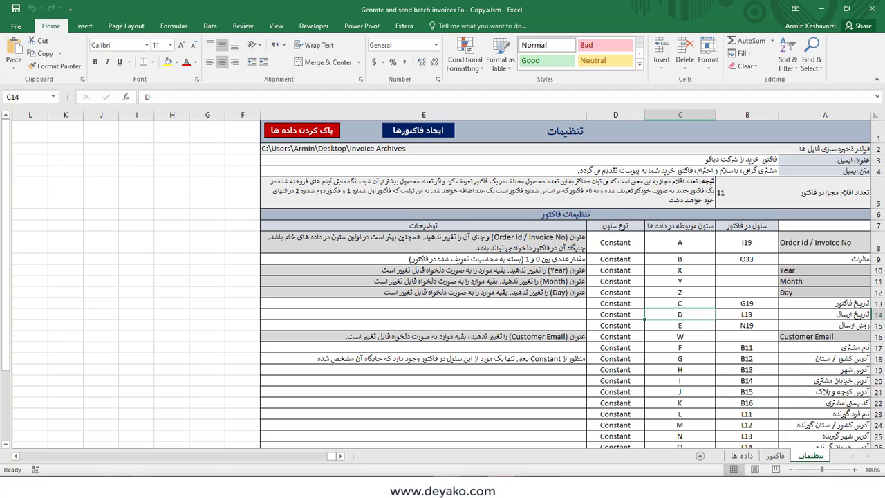
left_click(742, 455)
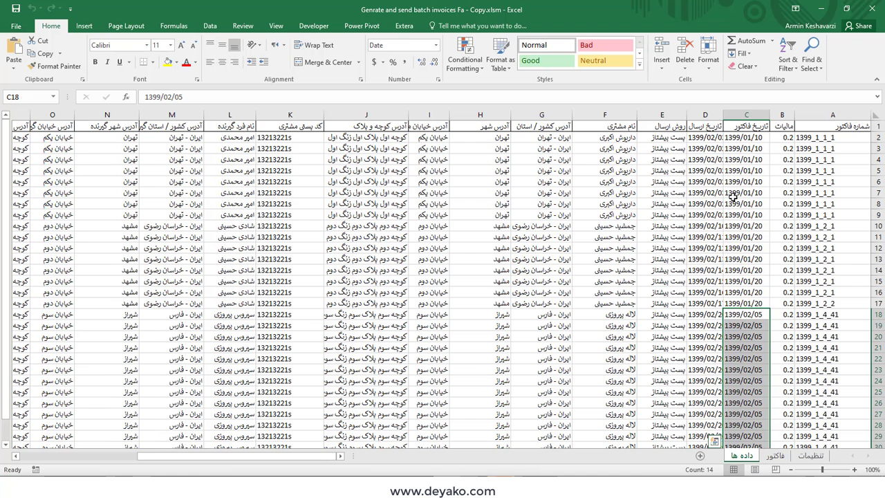
left_click(775, 457)
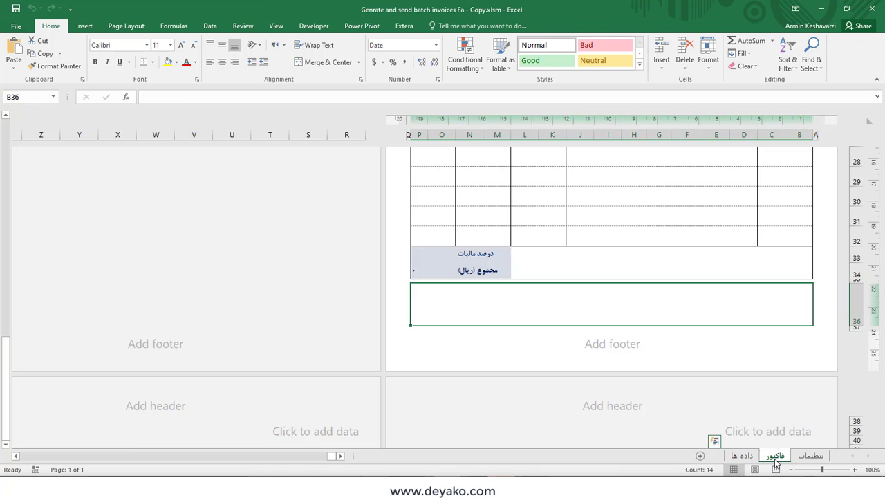
Step: Run the settings sheet's clear-data command and check the data sheet's headings across to the Day column
left_click(811, 456)
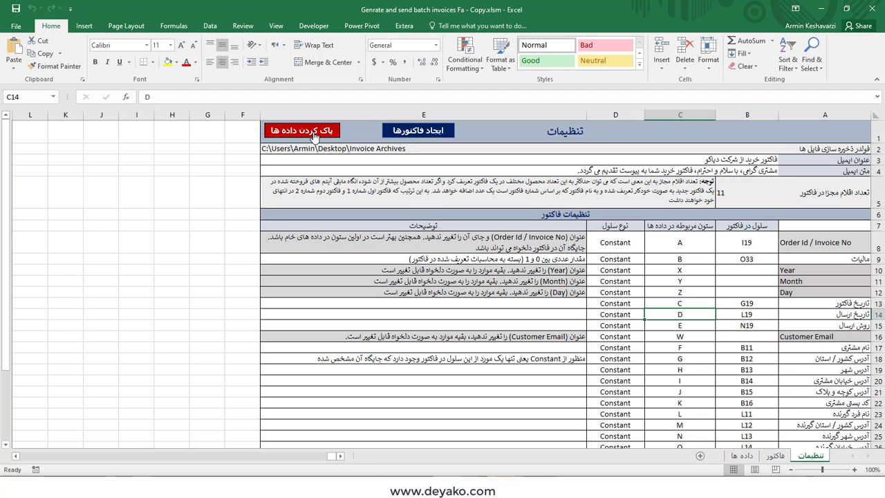
left_click(315, 135)
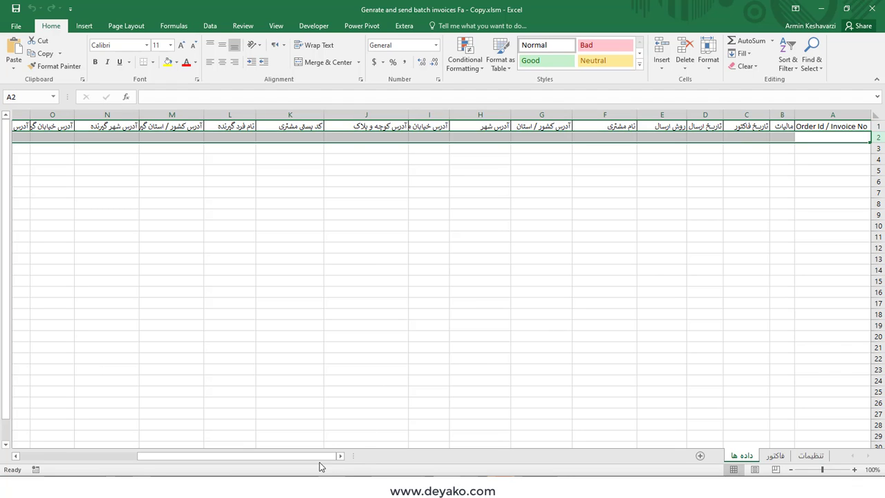
left_click_drag(259, 462, 146, 455)
left_click_drag(52, 450, 53, 449)
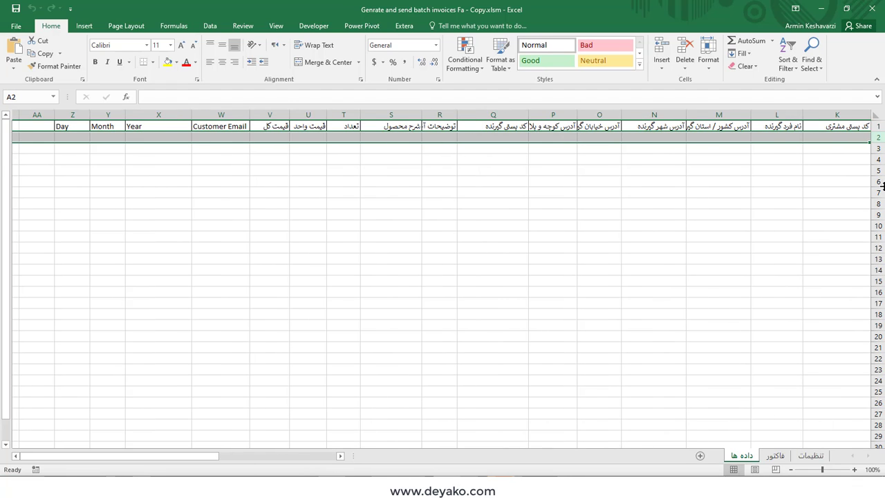
Step: Delete the contents of heading row 1 on the data sheet and undo the deletion
left_click(877, 126)
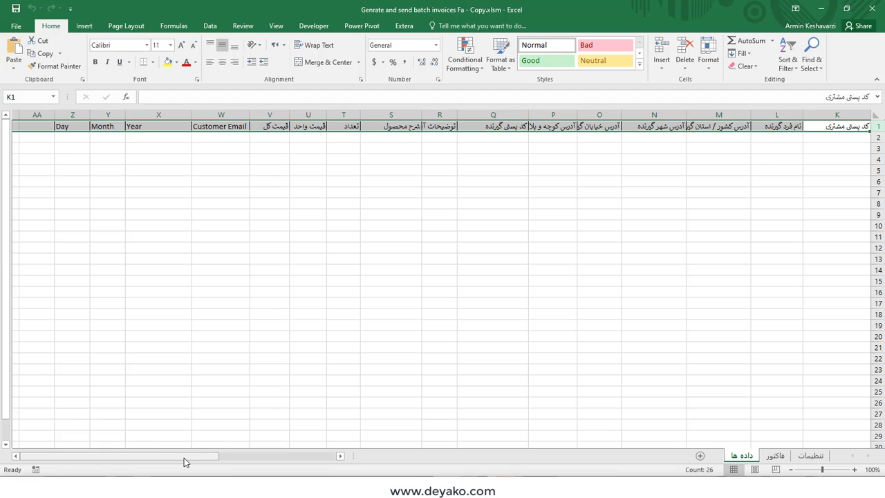
left_click_drag(184, 458, 404, 455)
key("Delete")
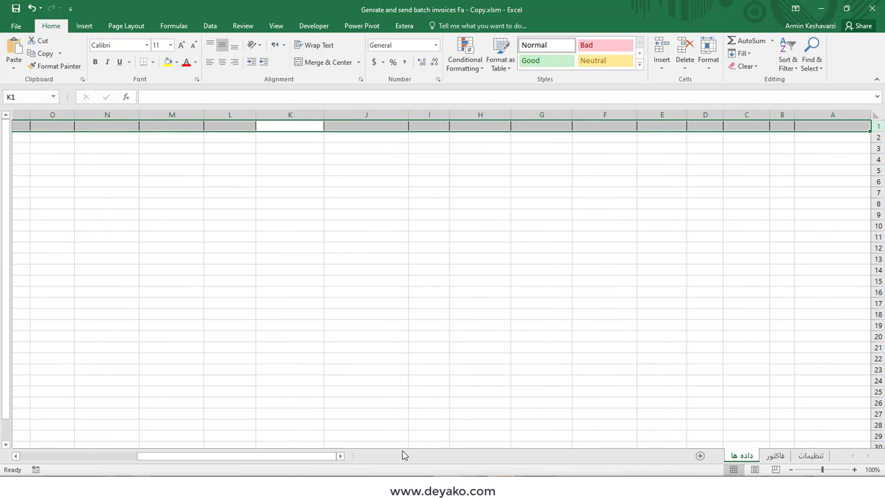
key("ctrl+z")
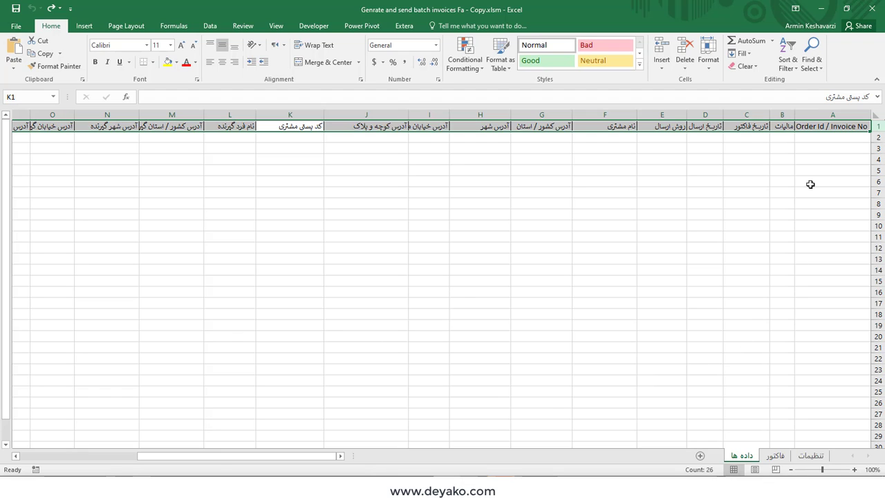
Step: Examine the cleared first entry row on the data sheet, from the Order Id column across to Year, Month and Day
left_click(836, 142)
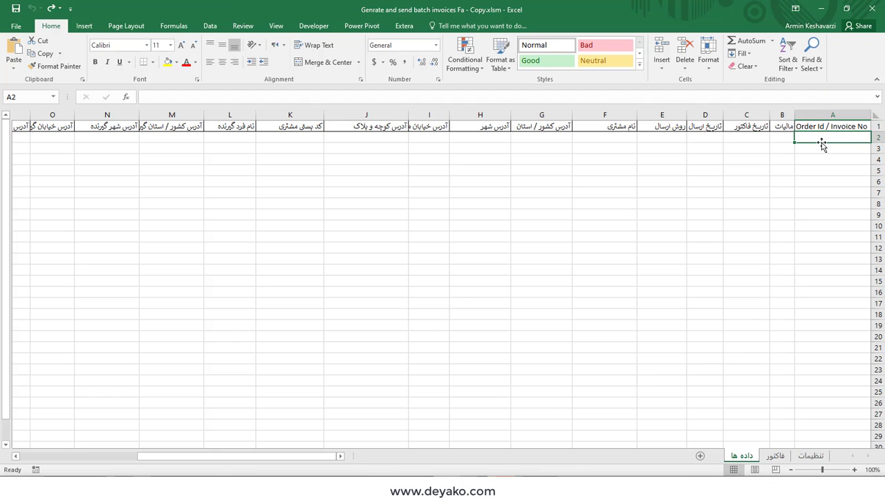
left_click_drag(306, 458, 166, 463)
left_click(147, 137)
left_click(102, 136)
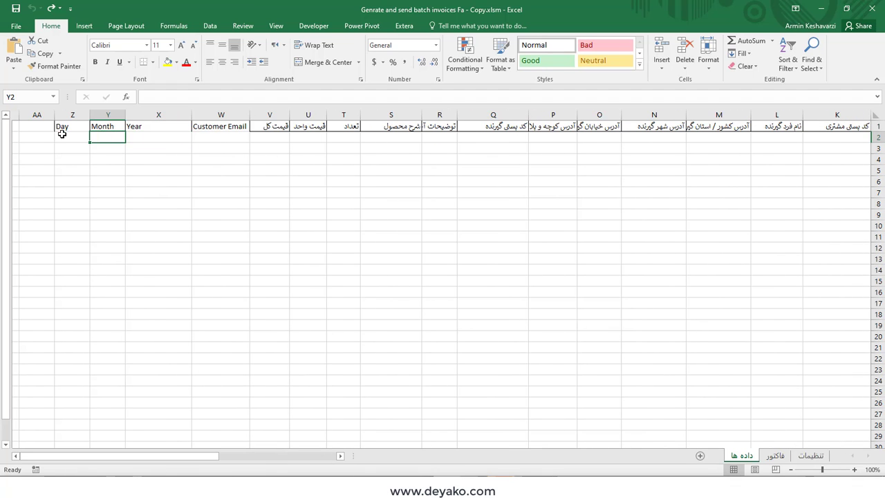
left_click(59, 135)
left_click(161, 133)
left_click(108, 135)
left_click(70, 142)
left_click(158, 135)
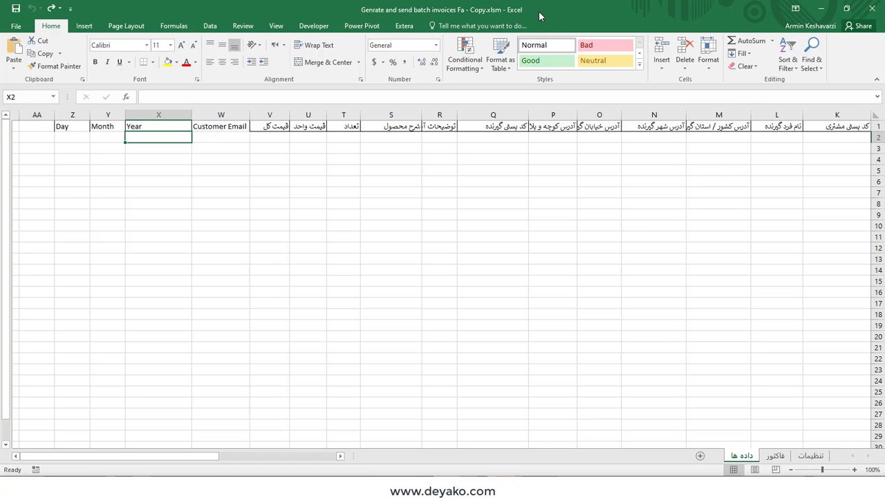
left_click(175, 139)
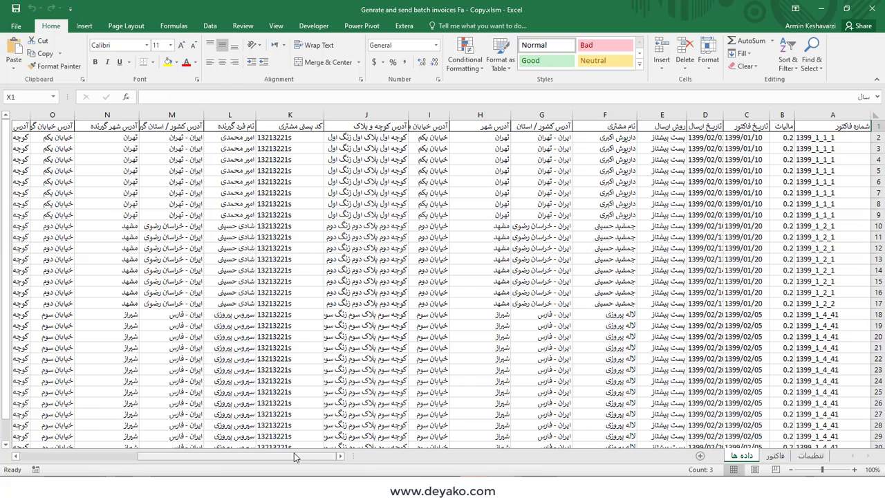
Step: Auto-fit the width of the E-mail Status column AA on the data sheet
left_click_drag(294, 453, 97, 456)
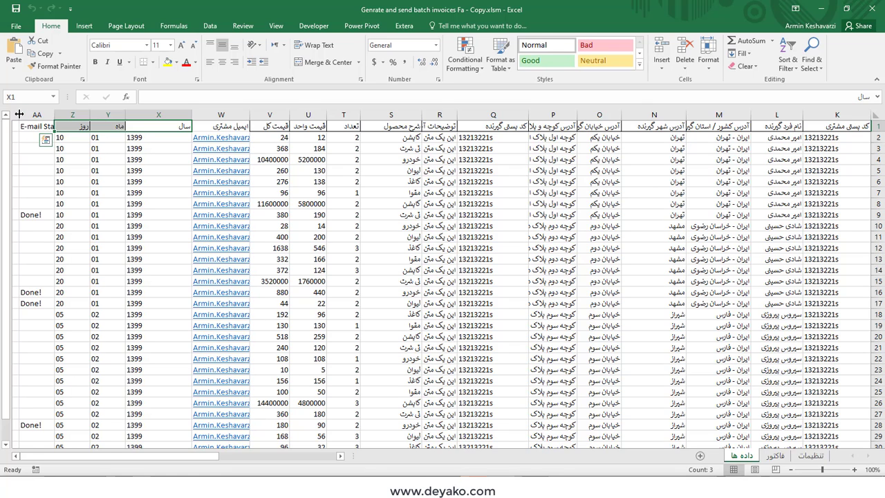
double_click(20, 114)
left_click_drag(94, 455, 21, 465)
Step: Check each filled entry in the E-mail Status column, from row 9 down to row 31
left_click(98, 115)
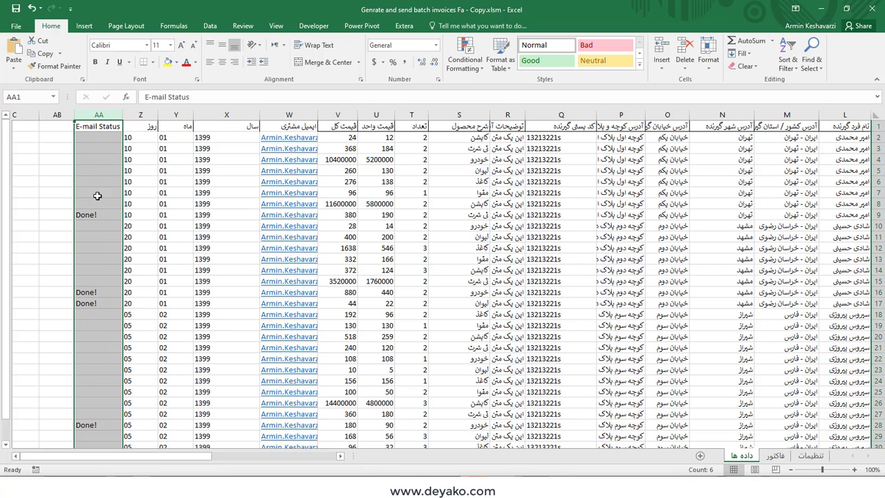
left_click(98, 212)
left_click(98, 291)
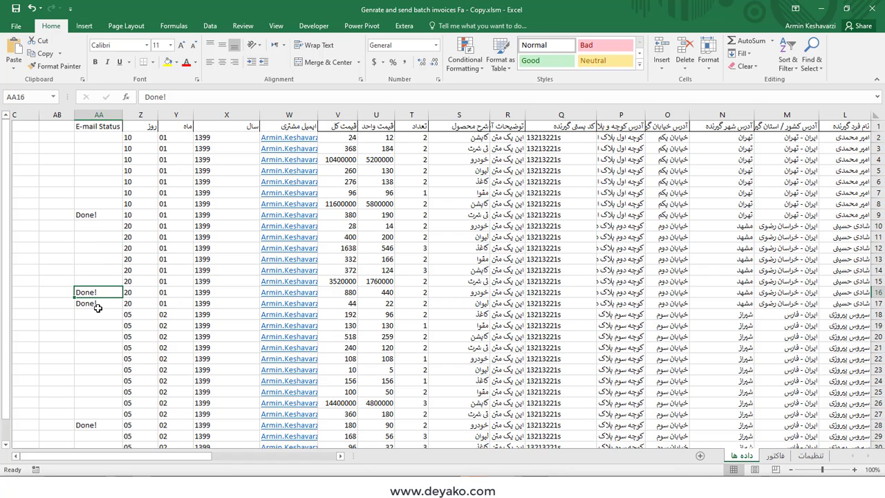
left_click(100, 305)
left_click(92, 424)
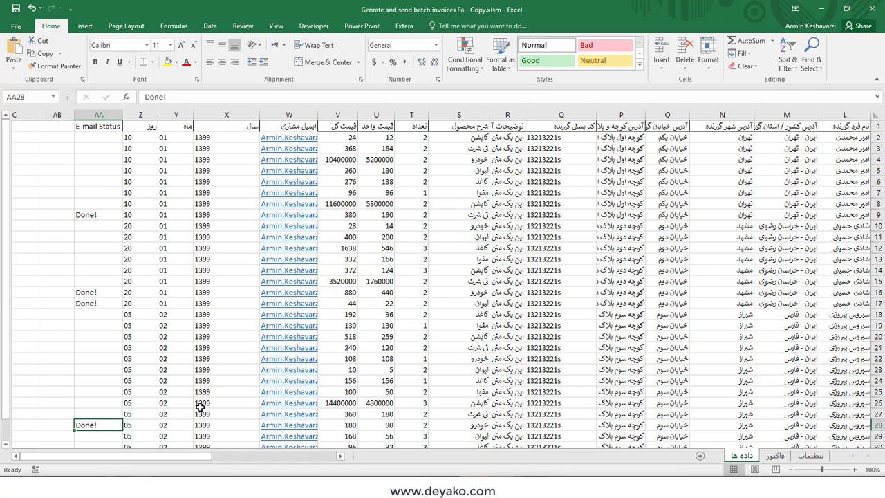
scroll(299, 360, "down", 4)
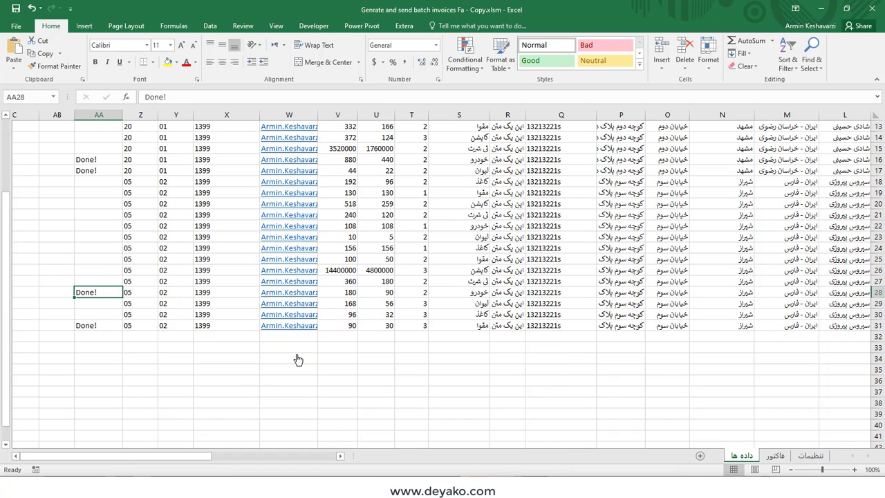
left_click(89, 325)
scroll(122, 337, "up", 4)
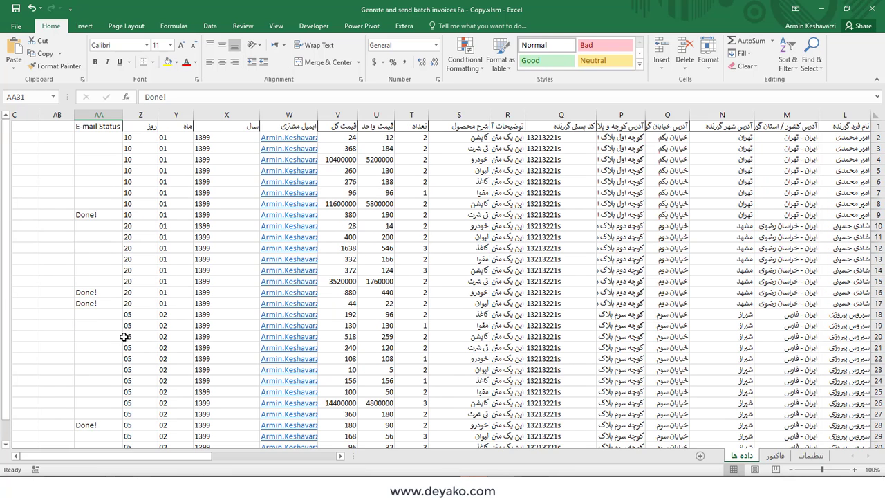
Step: Review the whole E-mail Status column again down to the last data row and return to the heading row
left_click(99, 115)
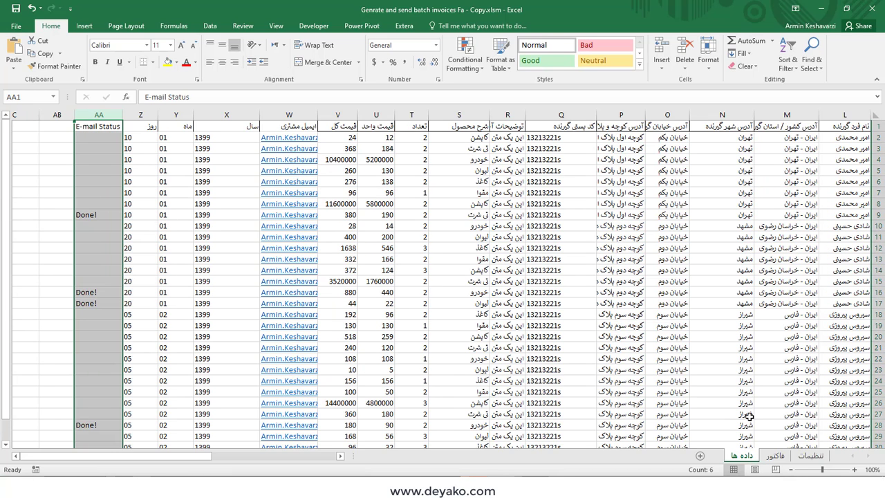
scroll(332, 343, "down", 4)
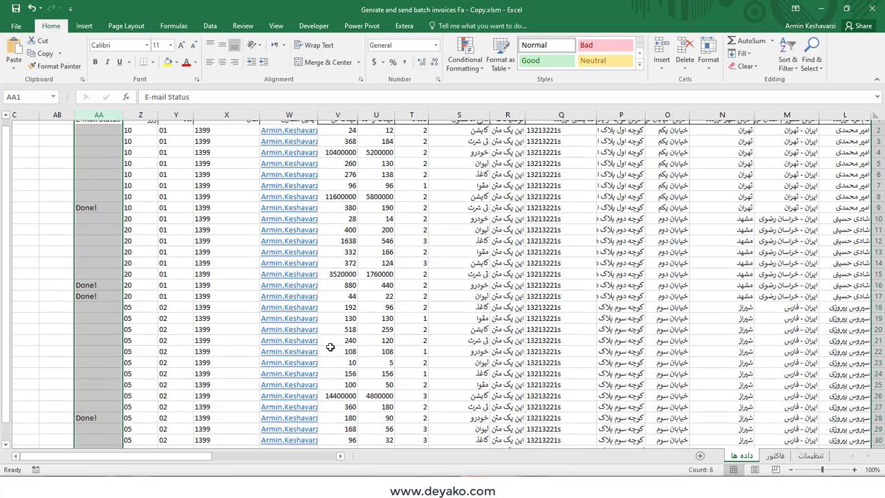
left_click(98, 293)
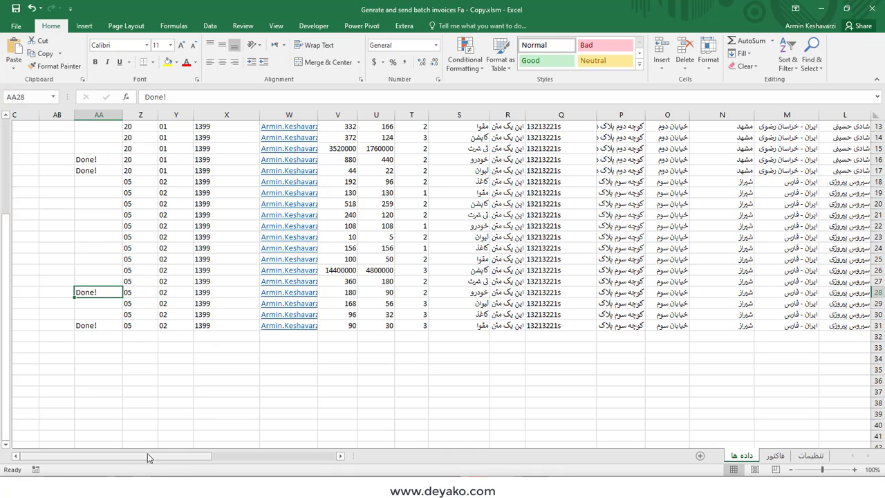
left_click_drag(152, 460, 75, 471)
scroll(69, 208, "up", 4)
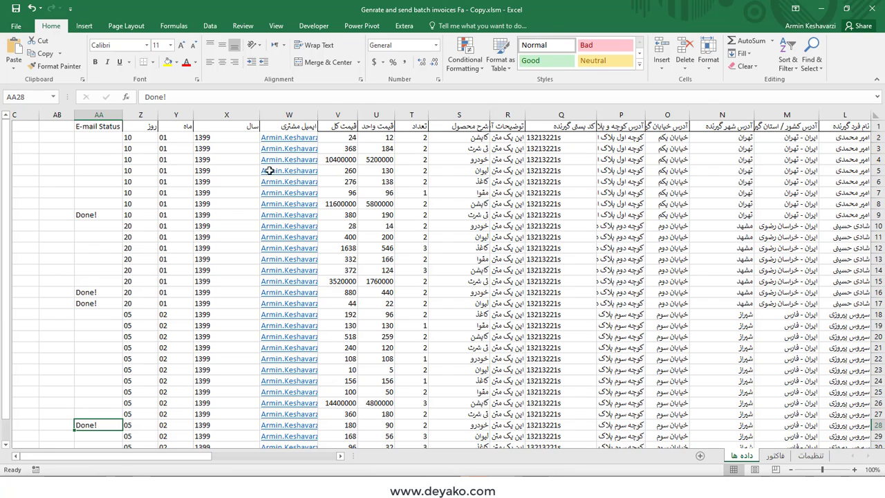
Step: Select data rows 2 to 10 across columns AA to A and compare them with the E-mail Status entries in rows 9 to 17
left_click_drag(103, 139, 883, 222)
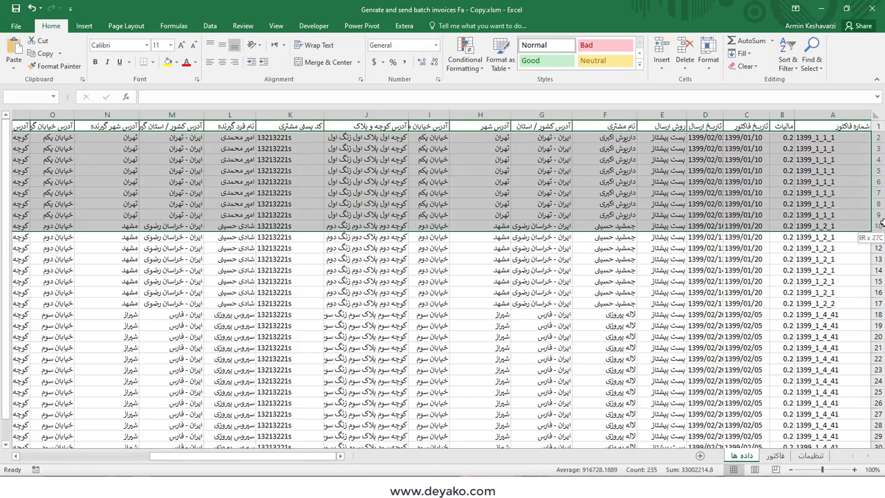
left_click_drag(187, 456, 124, 456)
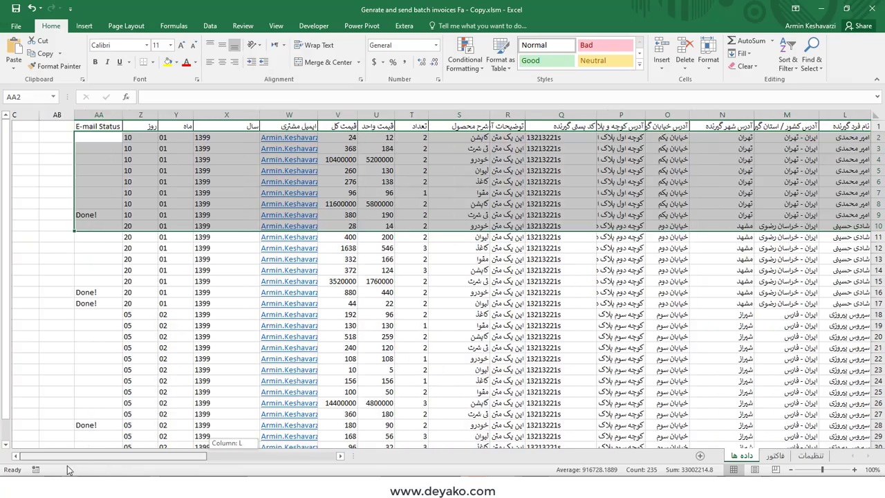
left_click(98, 215)
left_click(88, 303)
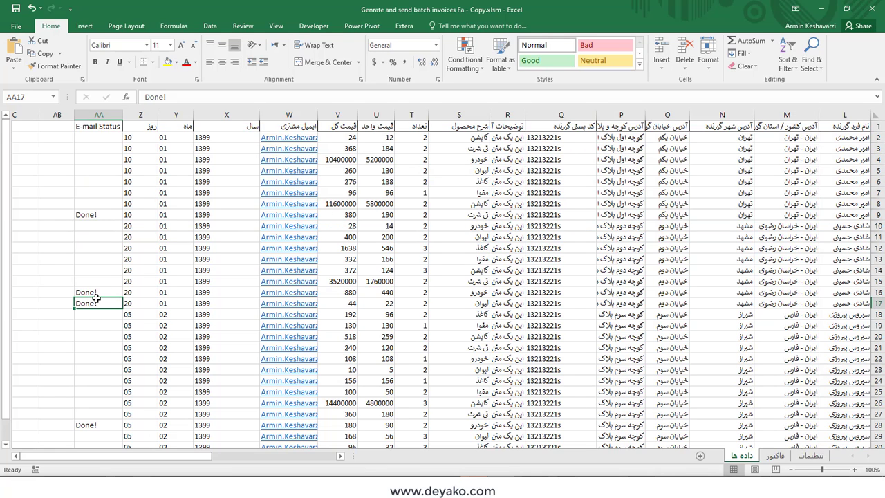
left_click(96, 281)
left_click(96, 216)
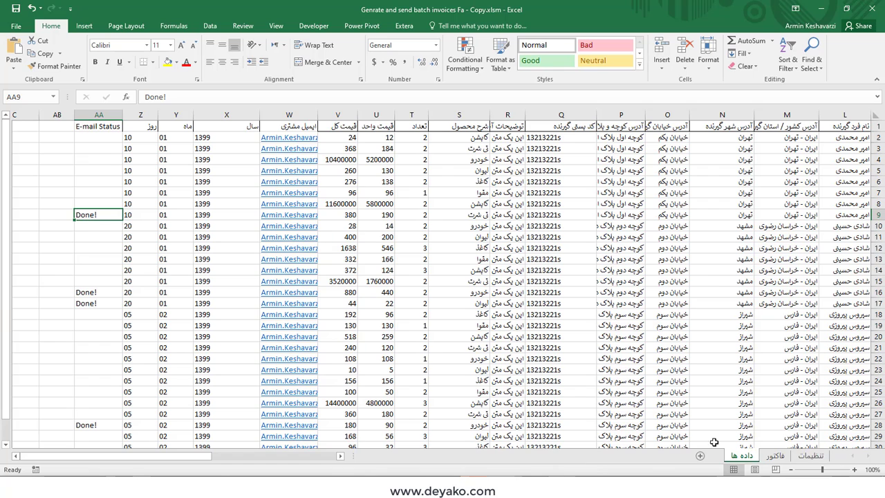
Step: Switch from the settings sheet to Outlook, review the default e-mail account in Account Settings, and close the dialog
left_click(811, 456)
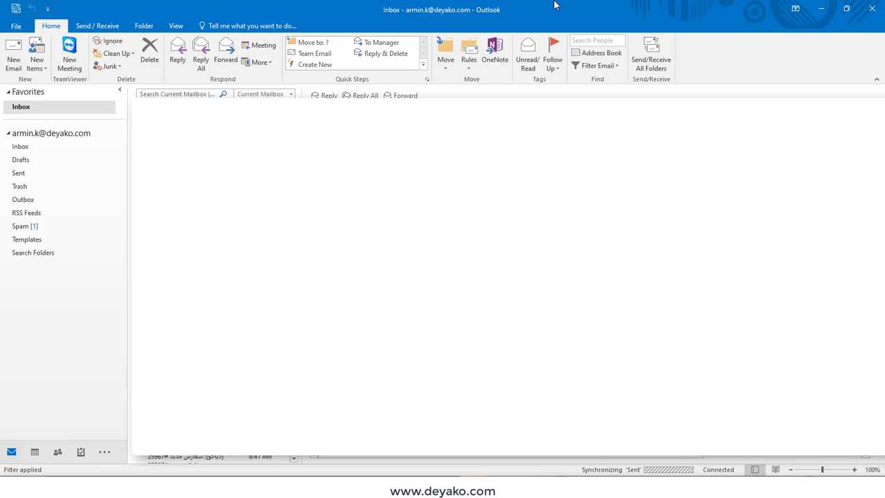
left_click(27, 26)
left_click(22, 25)
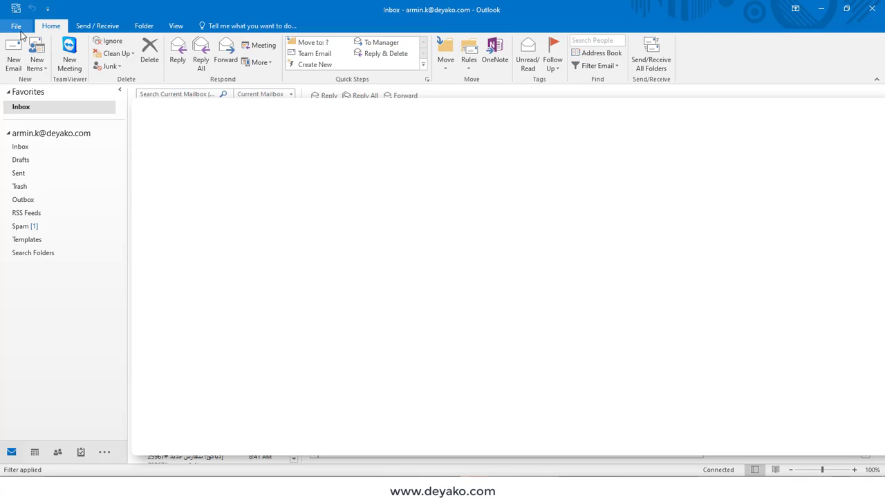
left_click(20, 26)
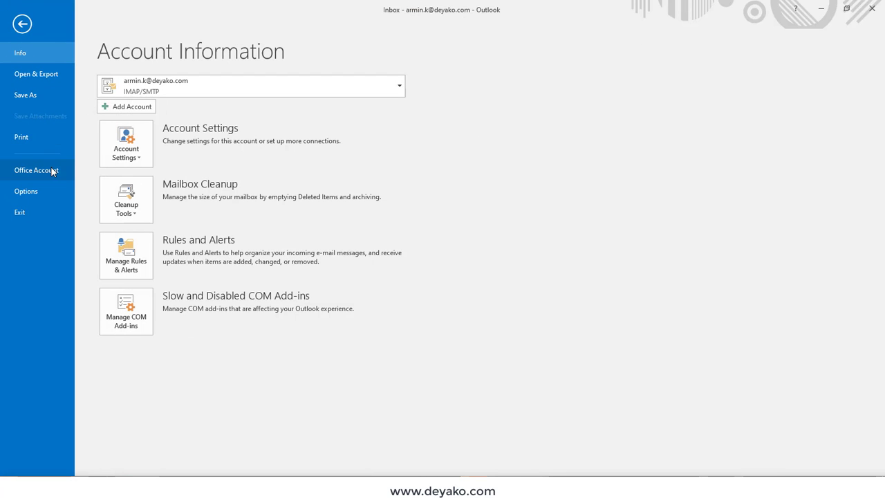
left_click(138, 157)
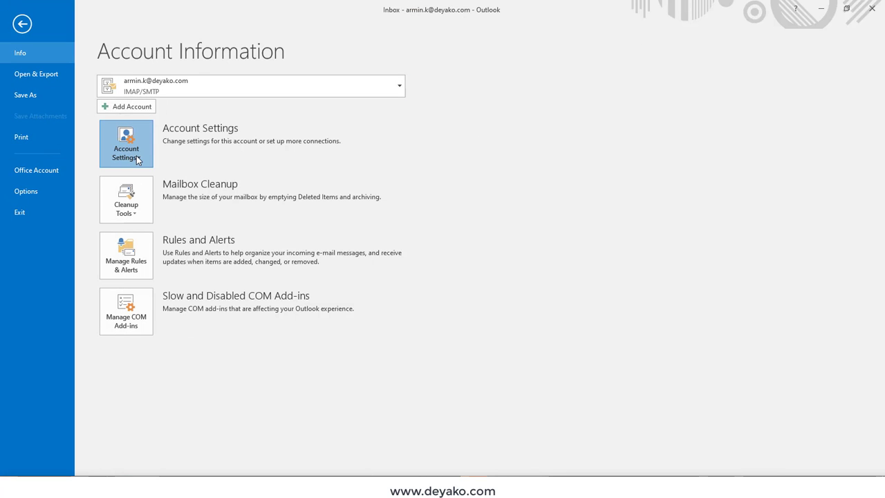
left_click(155, 177)
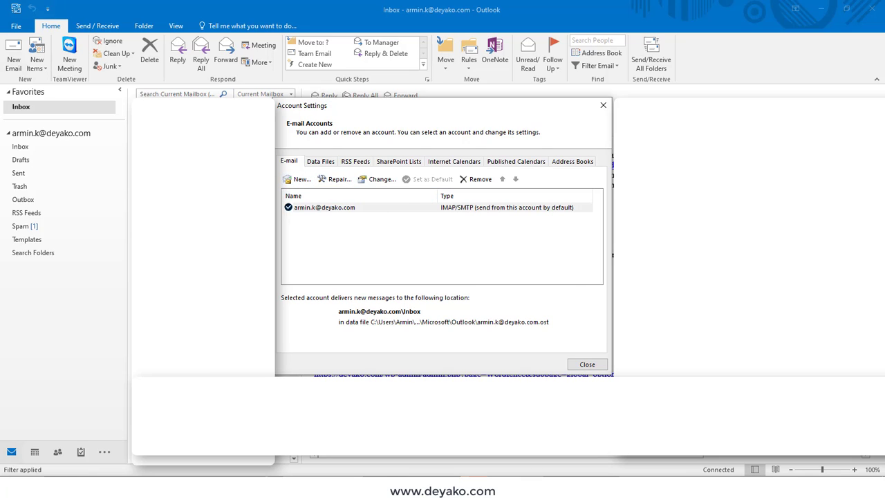
left_click(587, 364)
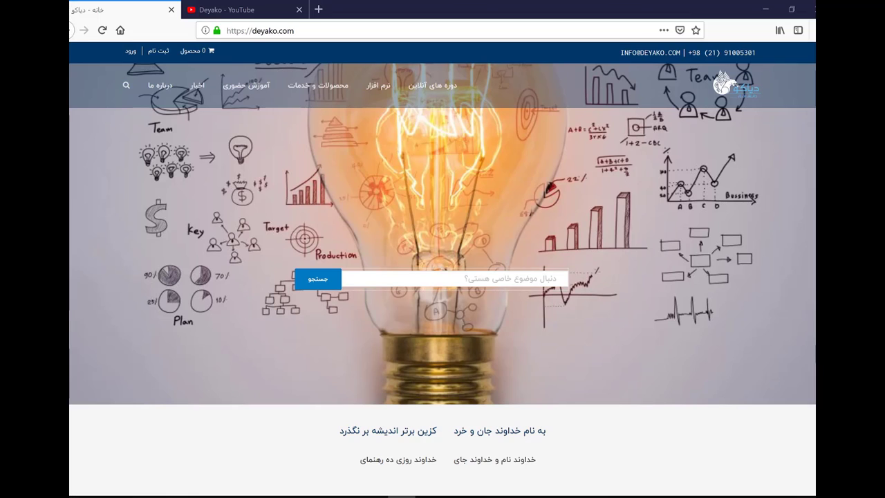
Step: Show the Deyako YouTube channel in the web browser
left_click(250, 10)
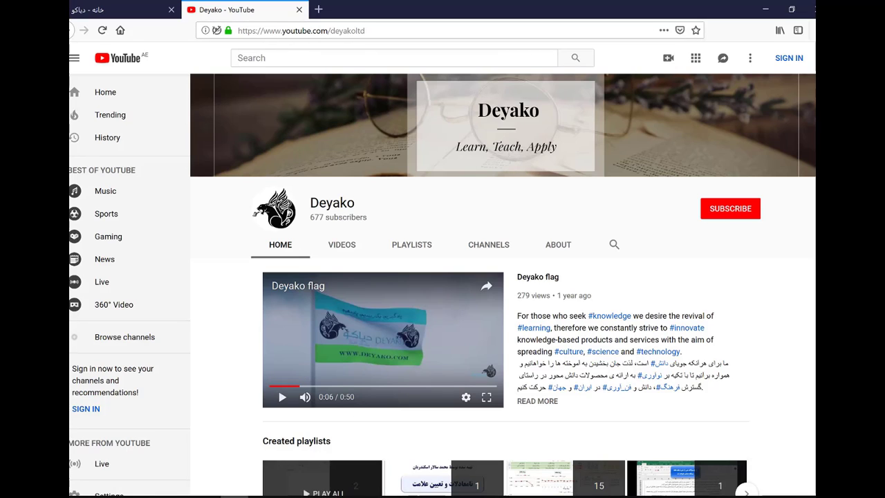